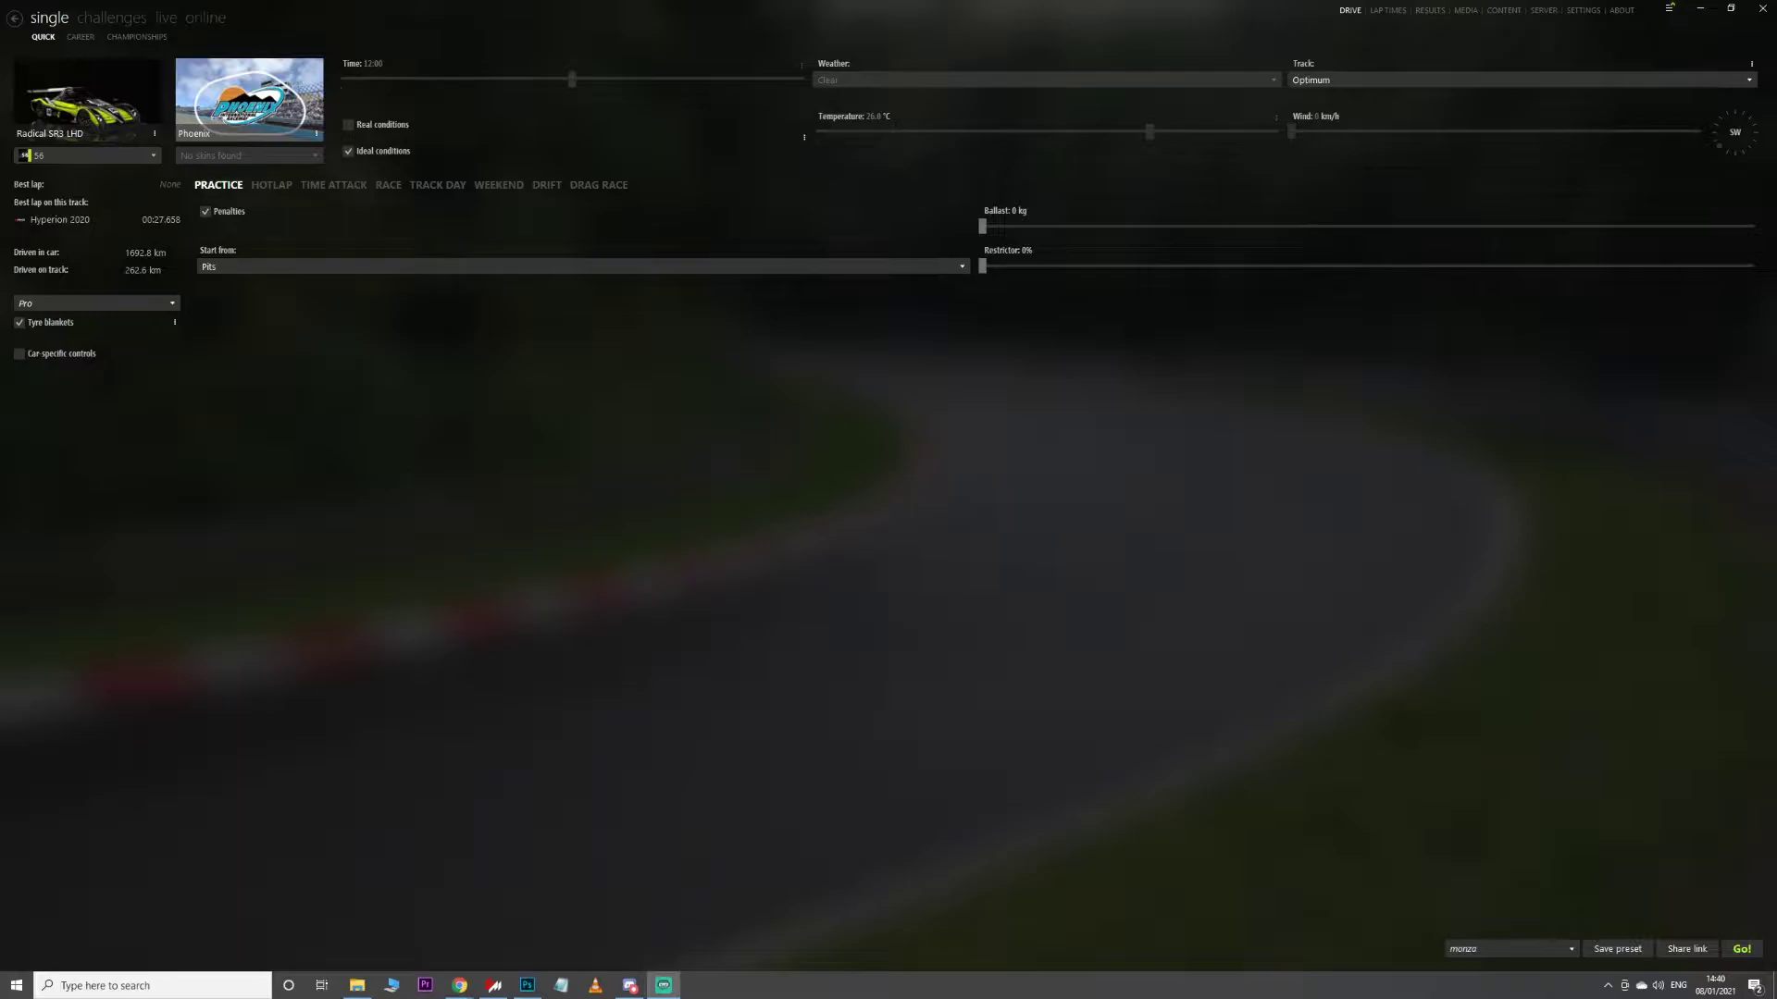
Browse the Assetto Corsa SDK skin_templates folder for an existing car template
click(357, 988)
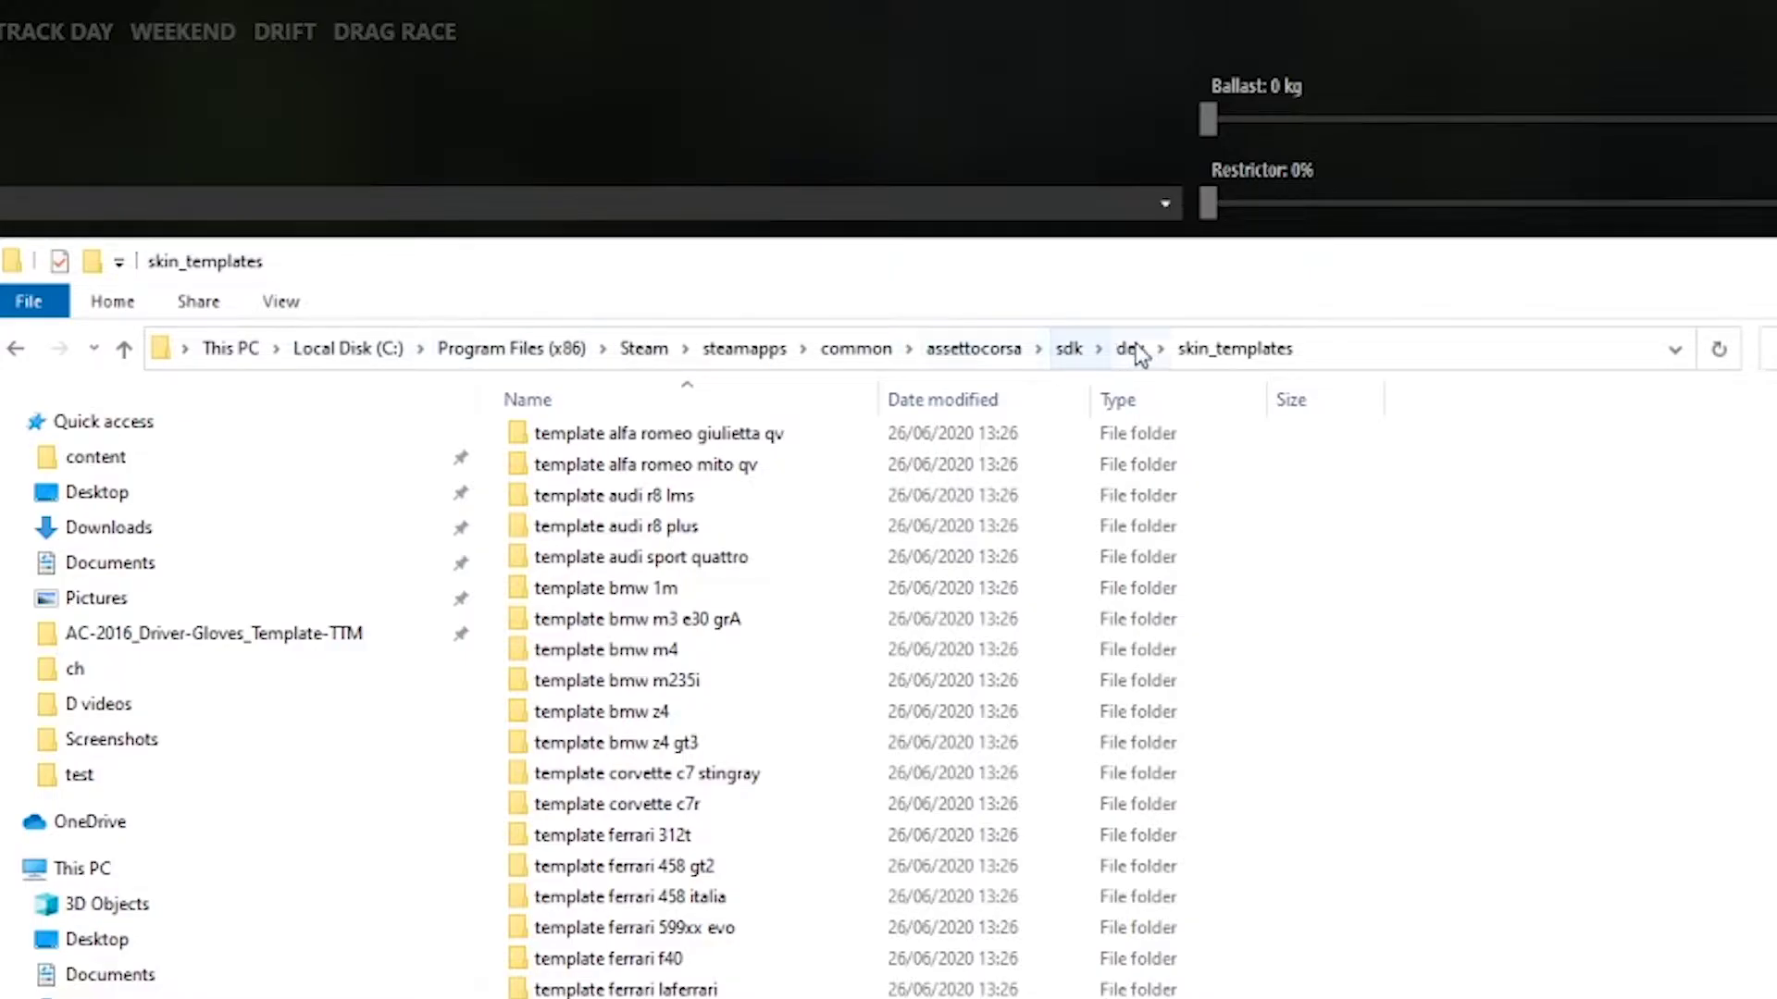
scroll(620, 649, down, 1)
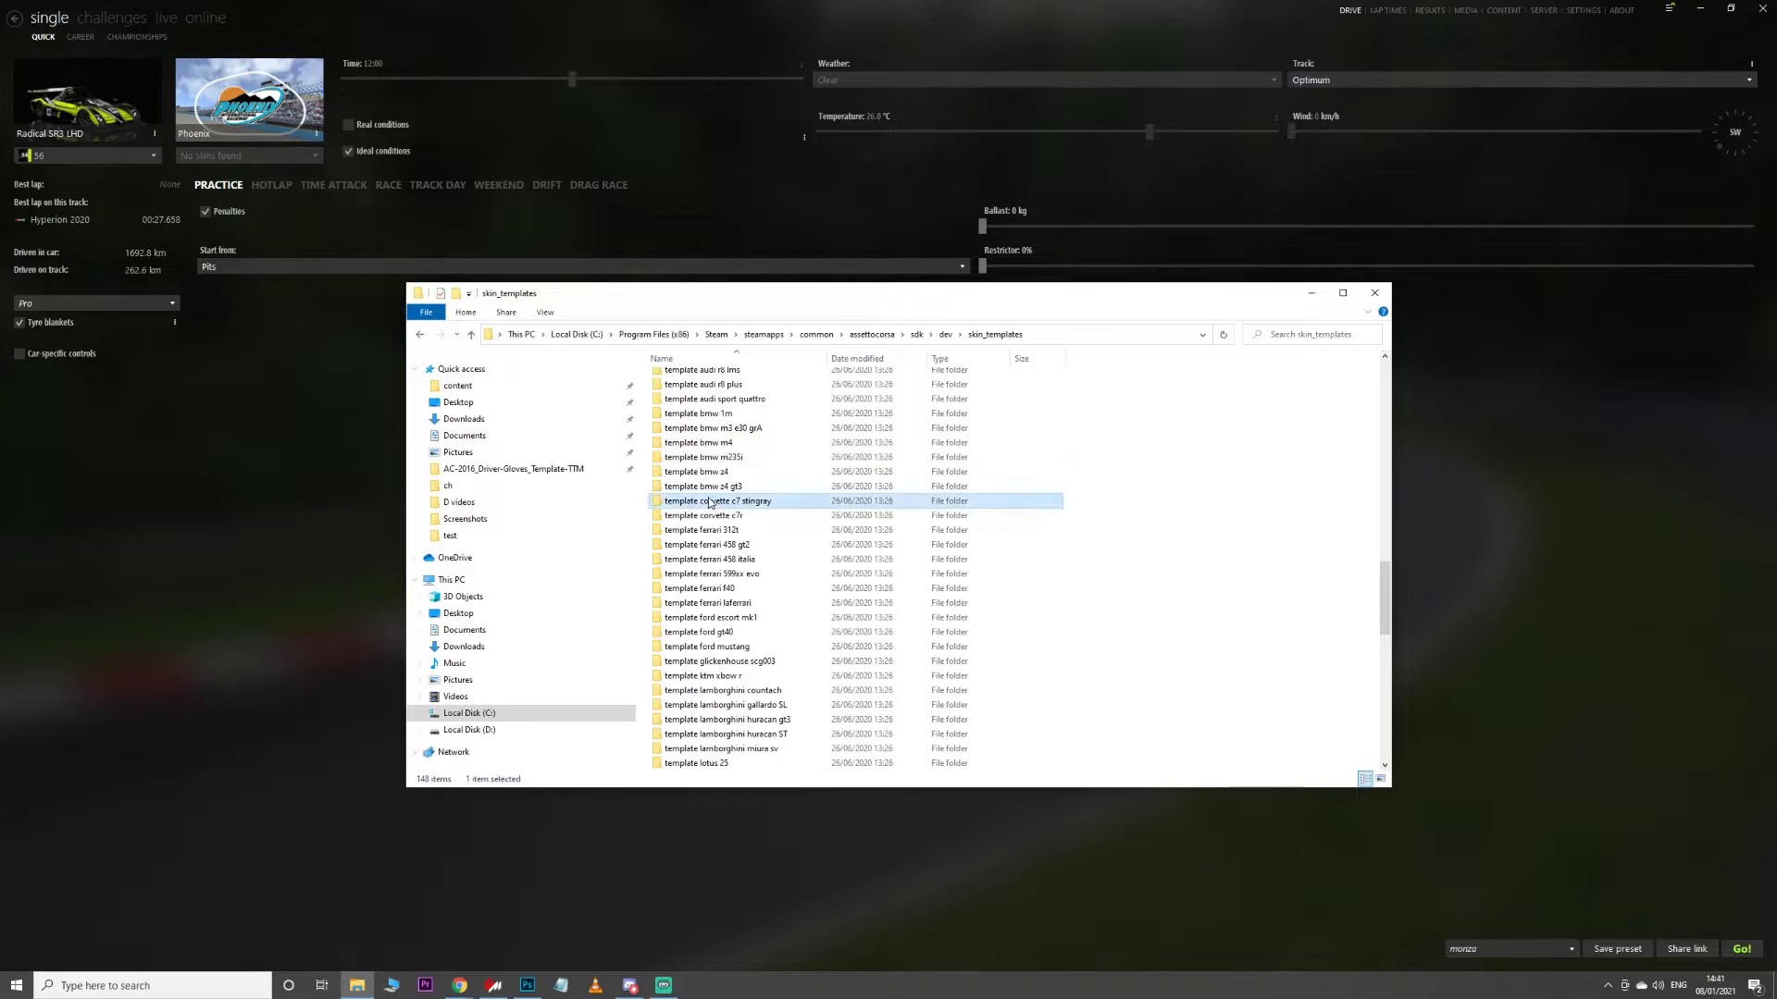
double_click(709, 501)
key(alt+Left)
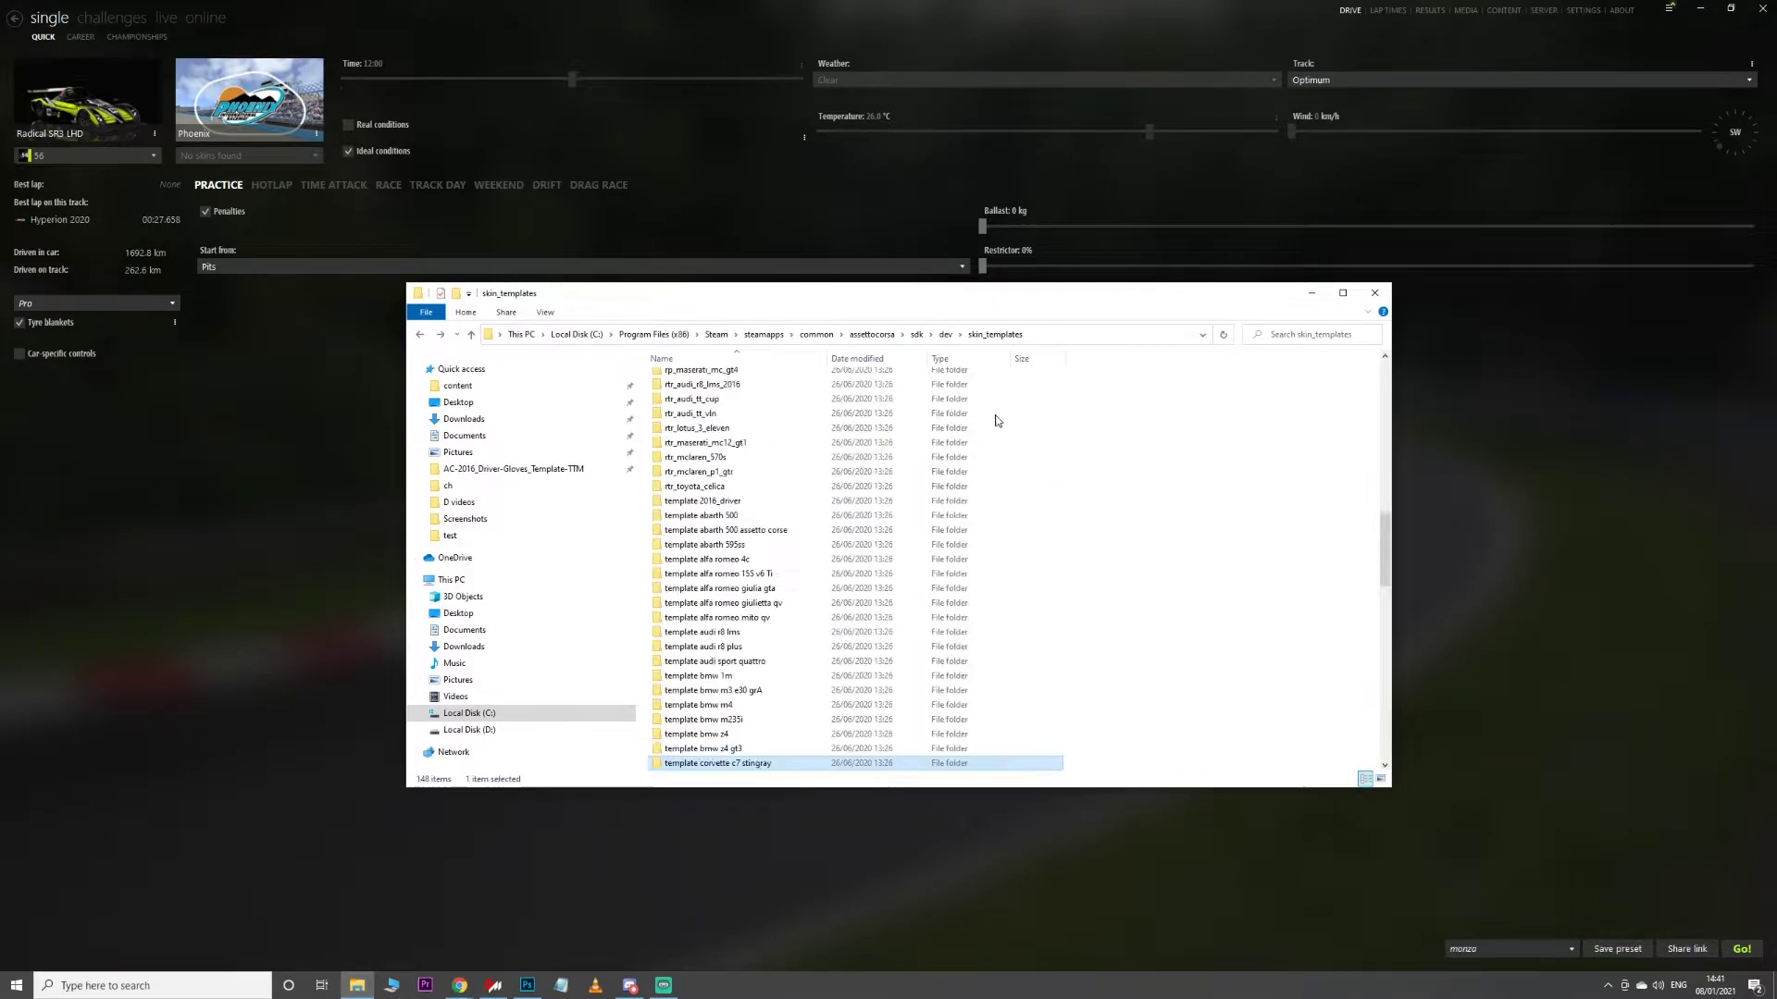
click(1310, 293)
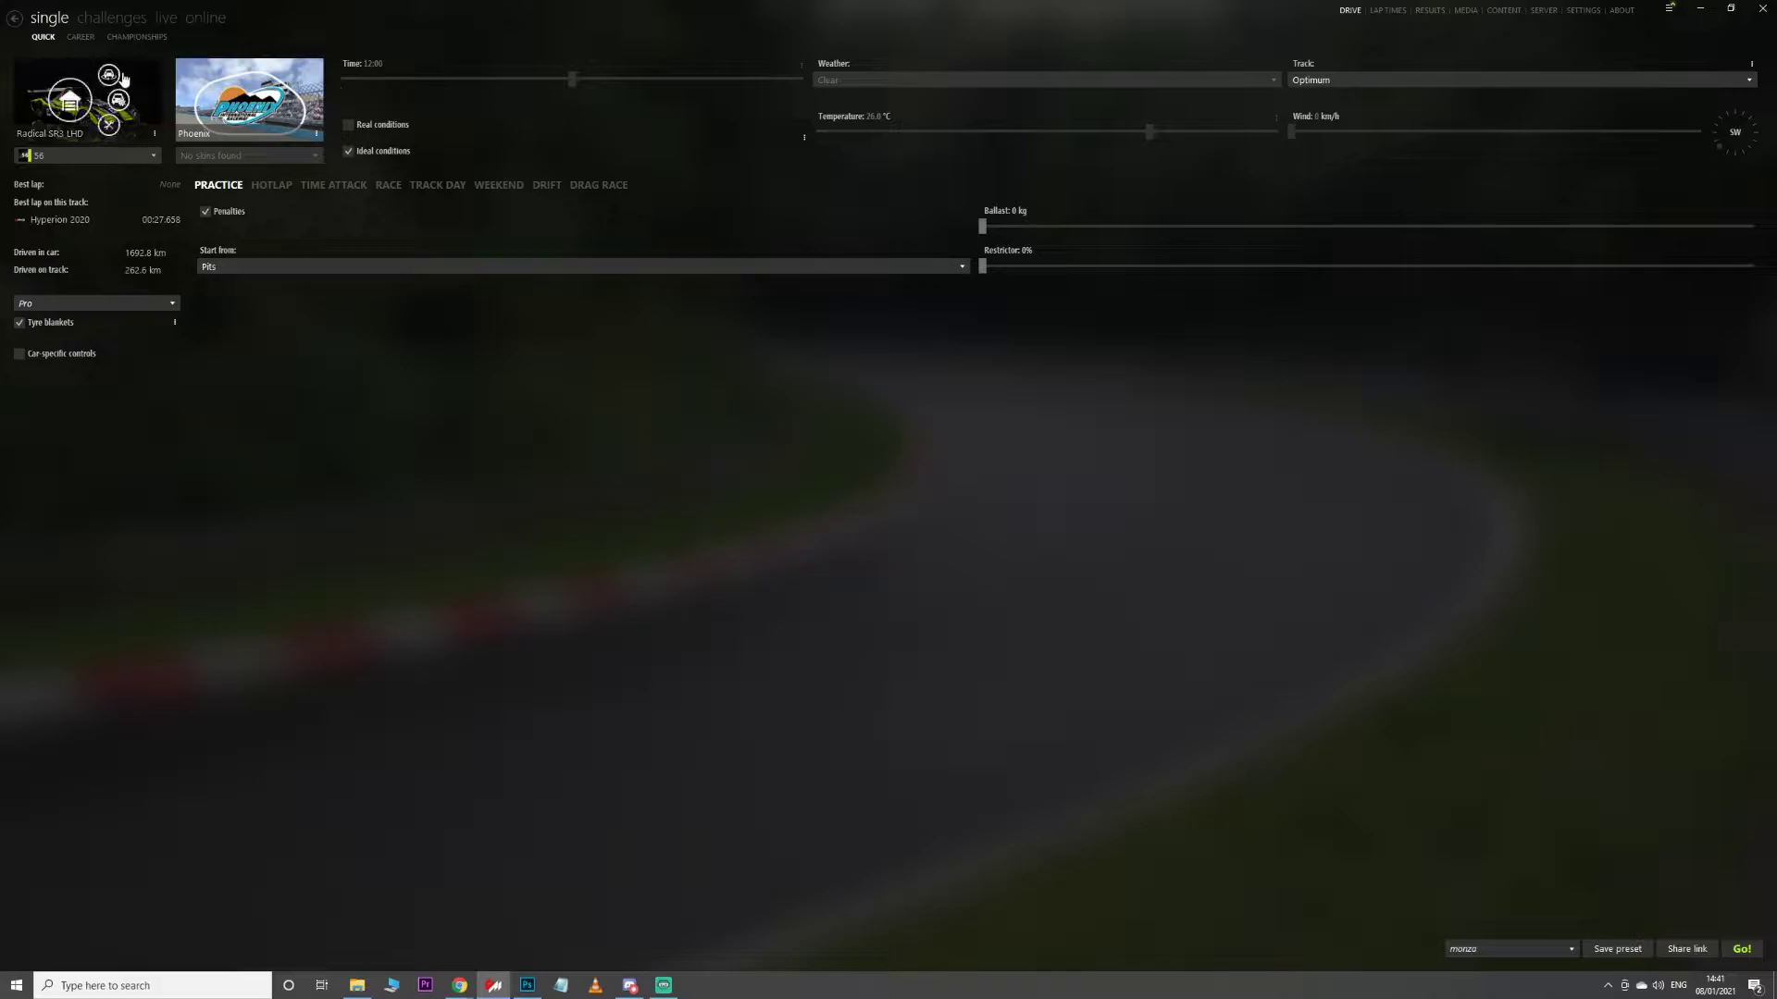
Show the Radical SR3 LHD in the showroom and calculate a 2048×2048 ambient occlusion map for its body.dds texture
click(117, 76)
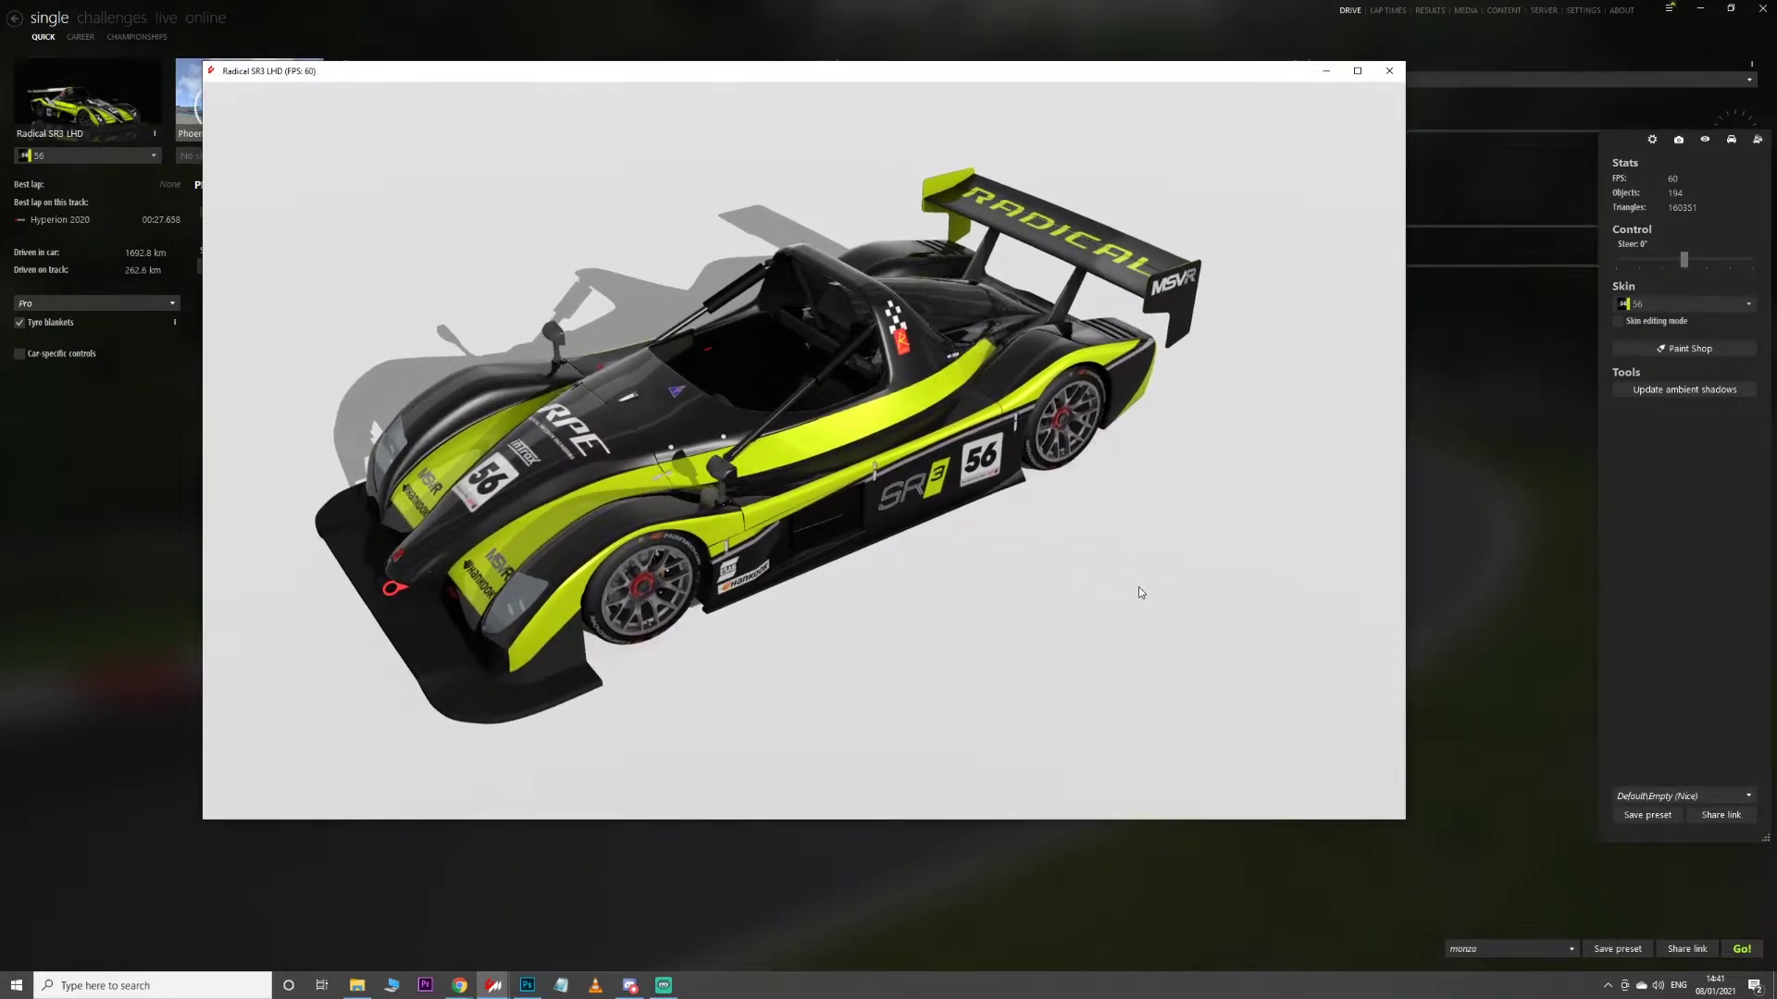
click(854, 447)
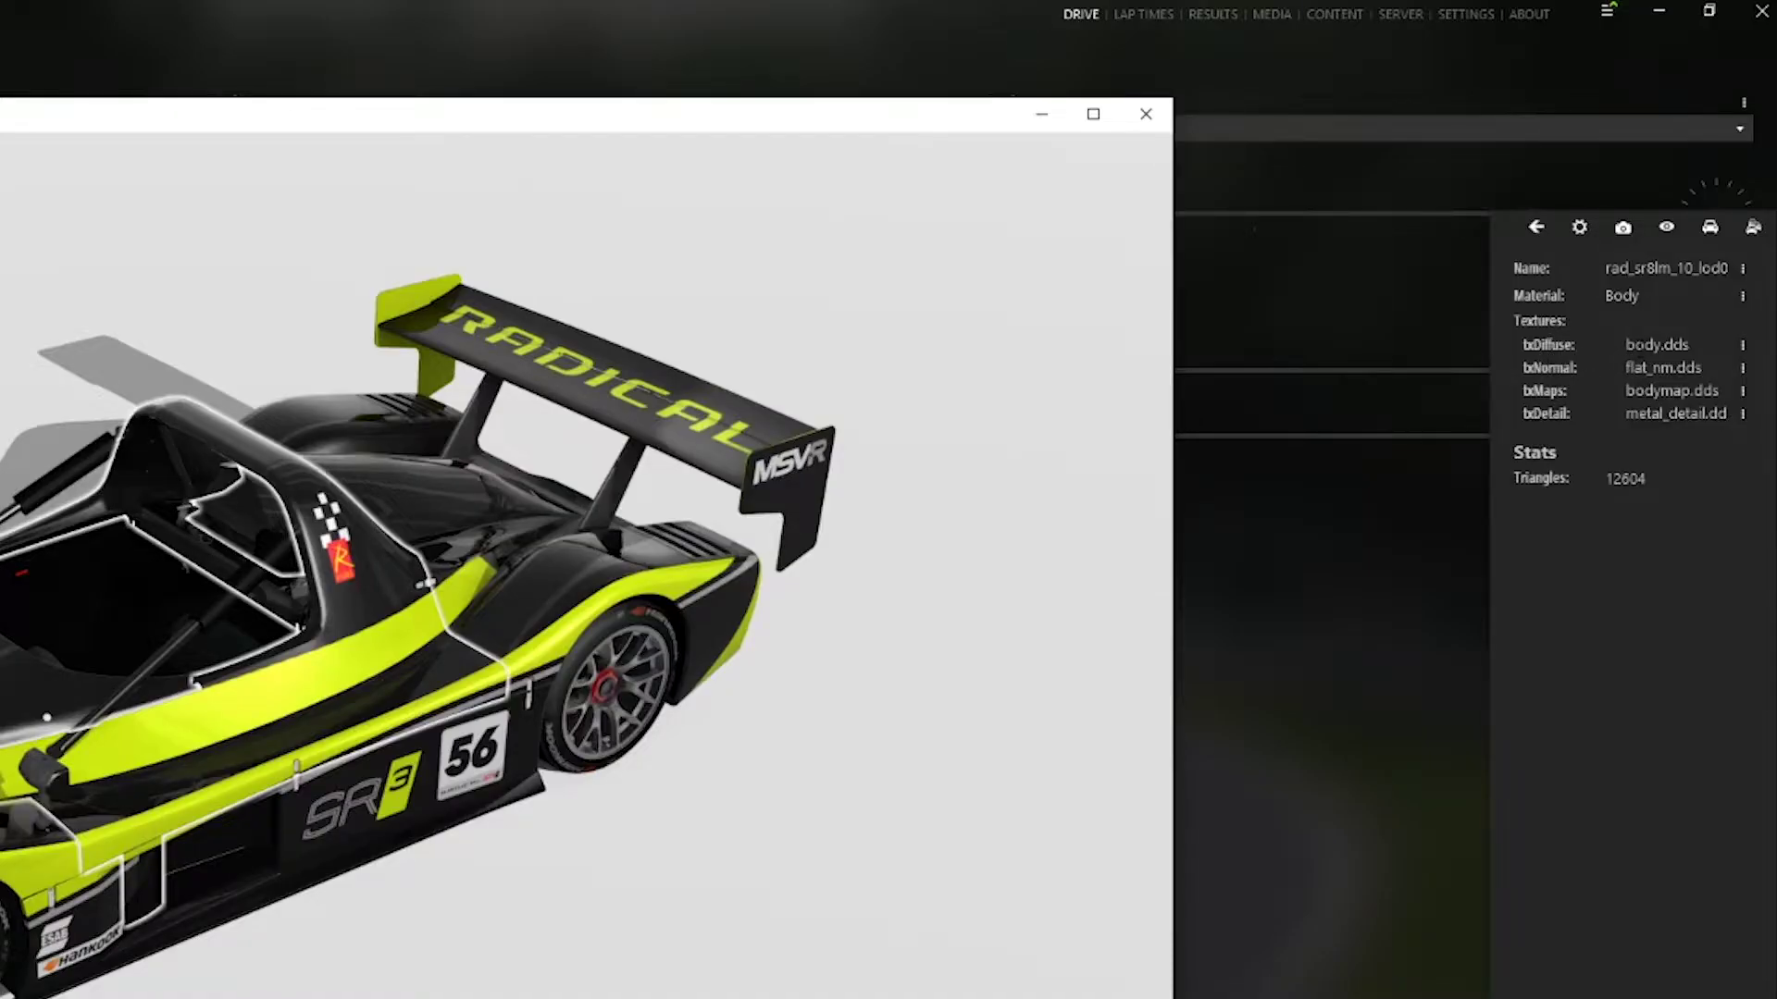
click(1743, 348)
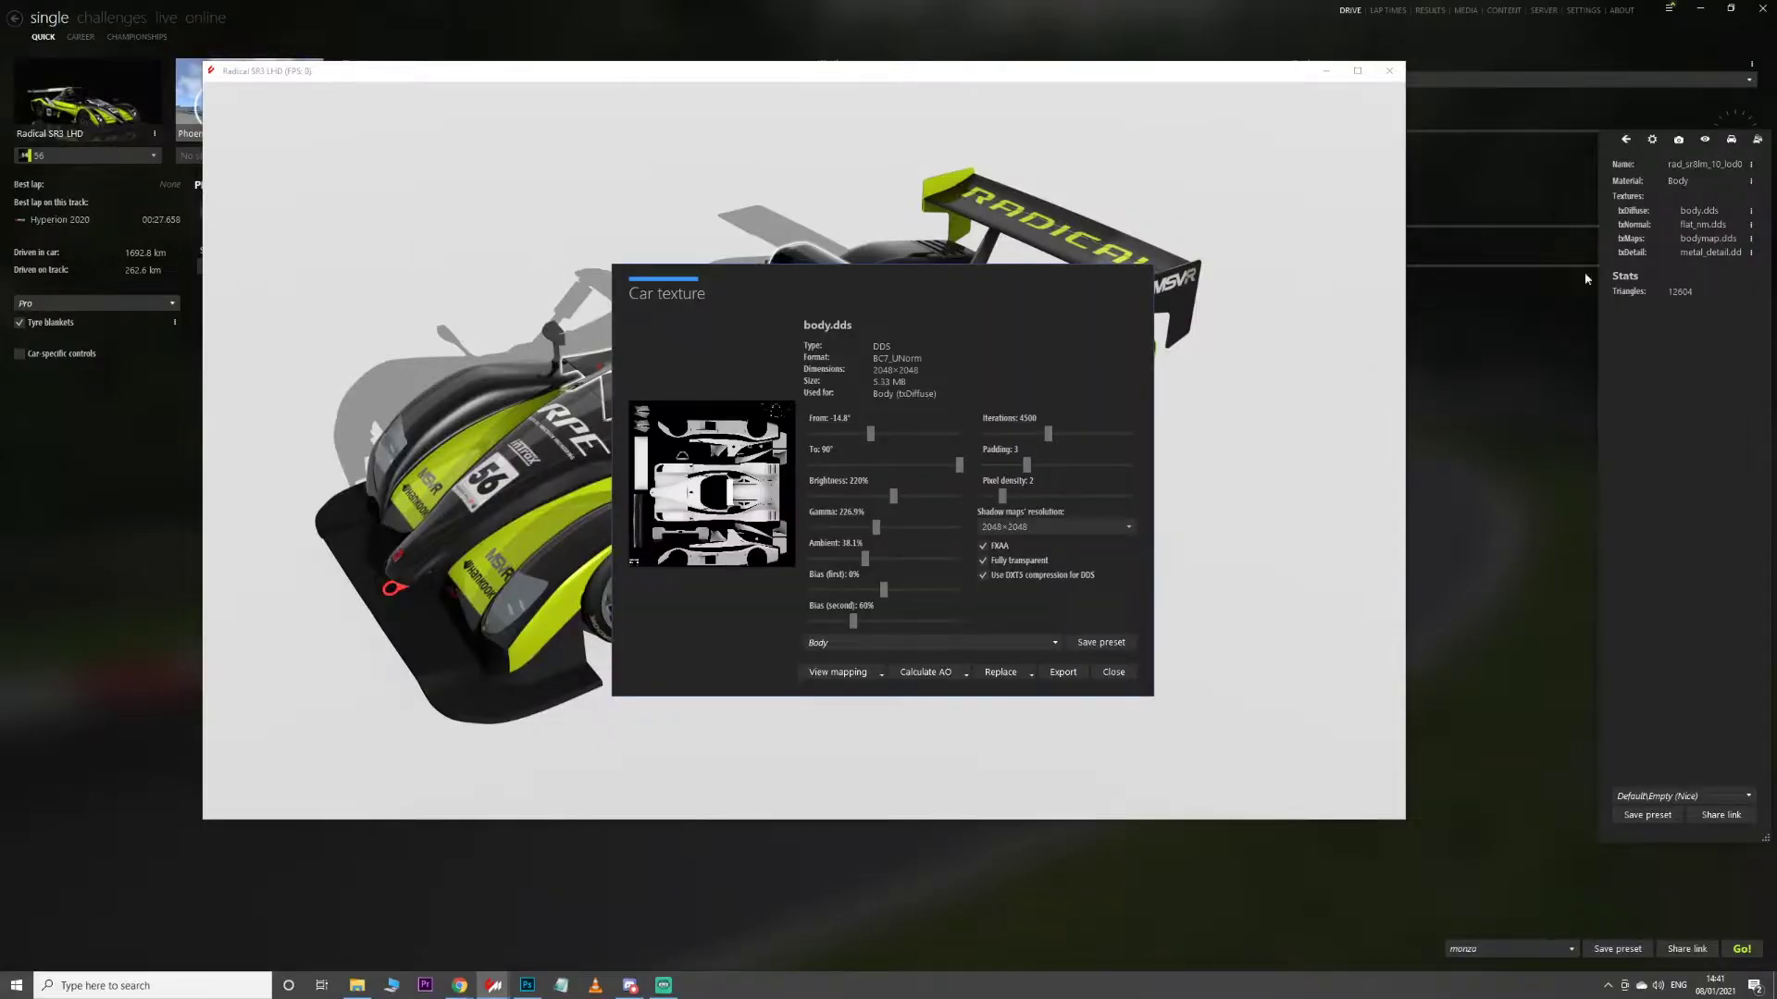
click(966, 674)
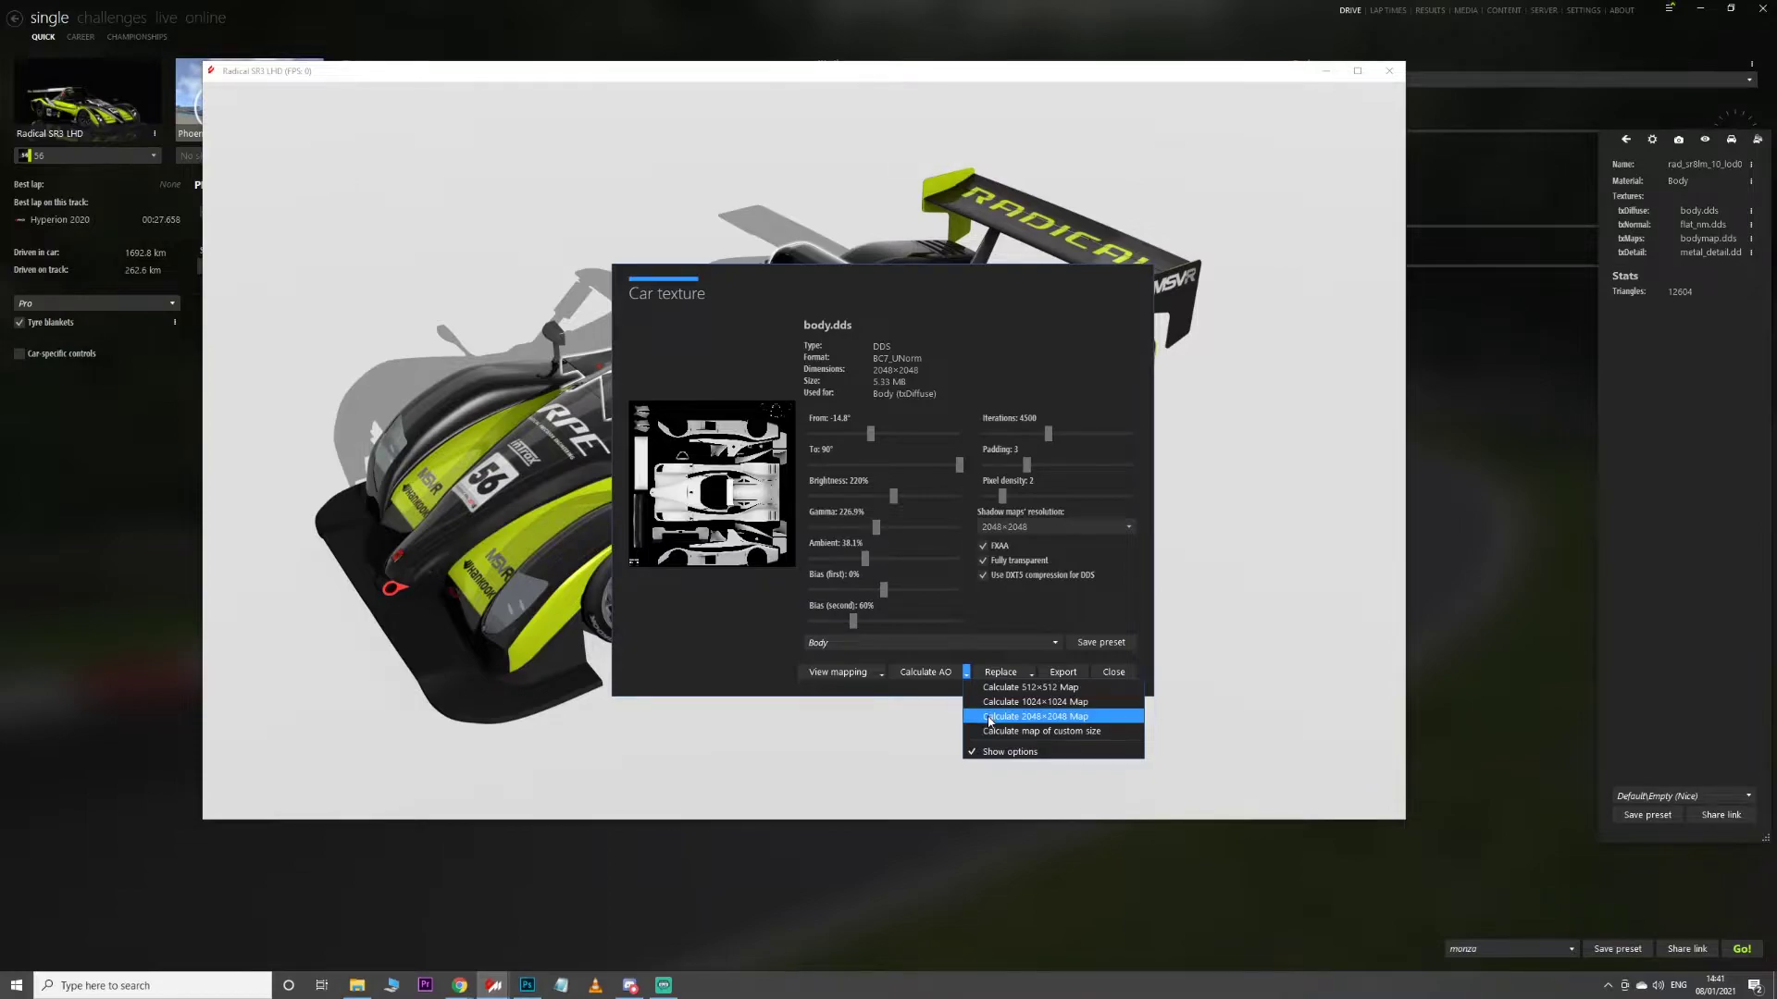
click(989, 718)
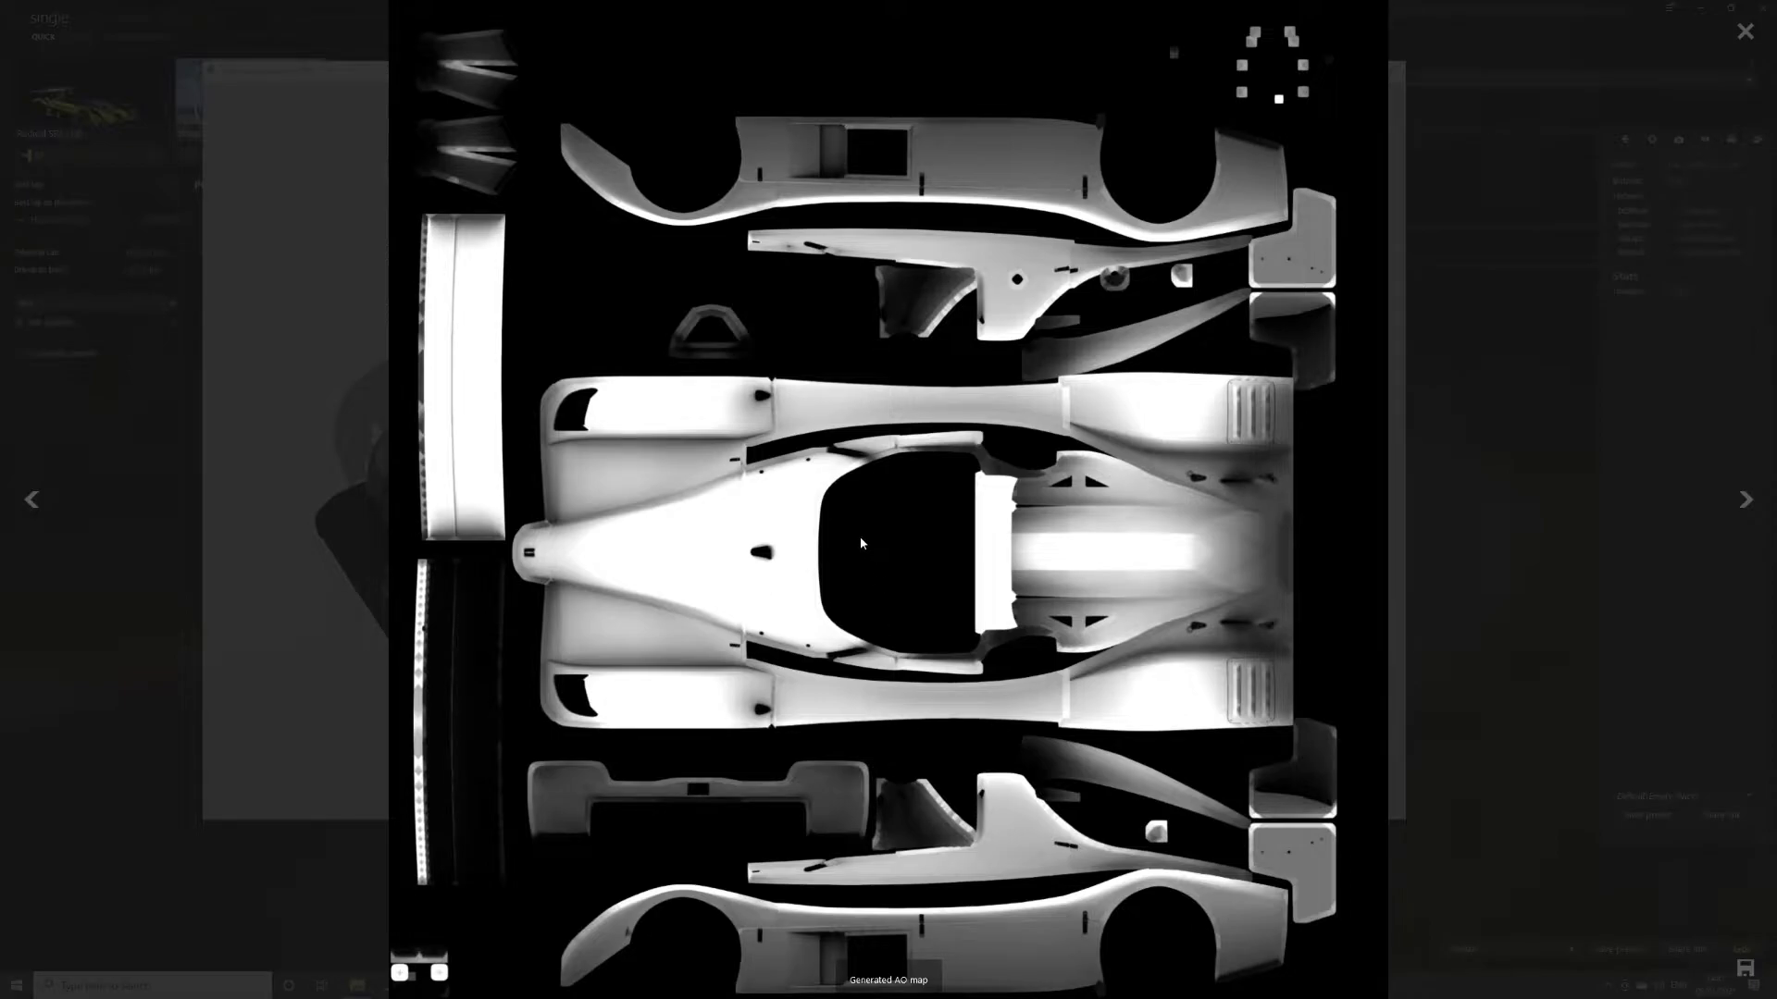
Save the generated AO map to the Desktop as body.png in PNG format
click(1746, 968)
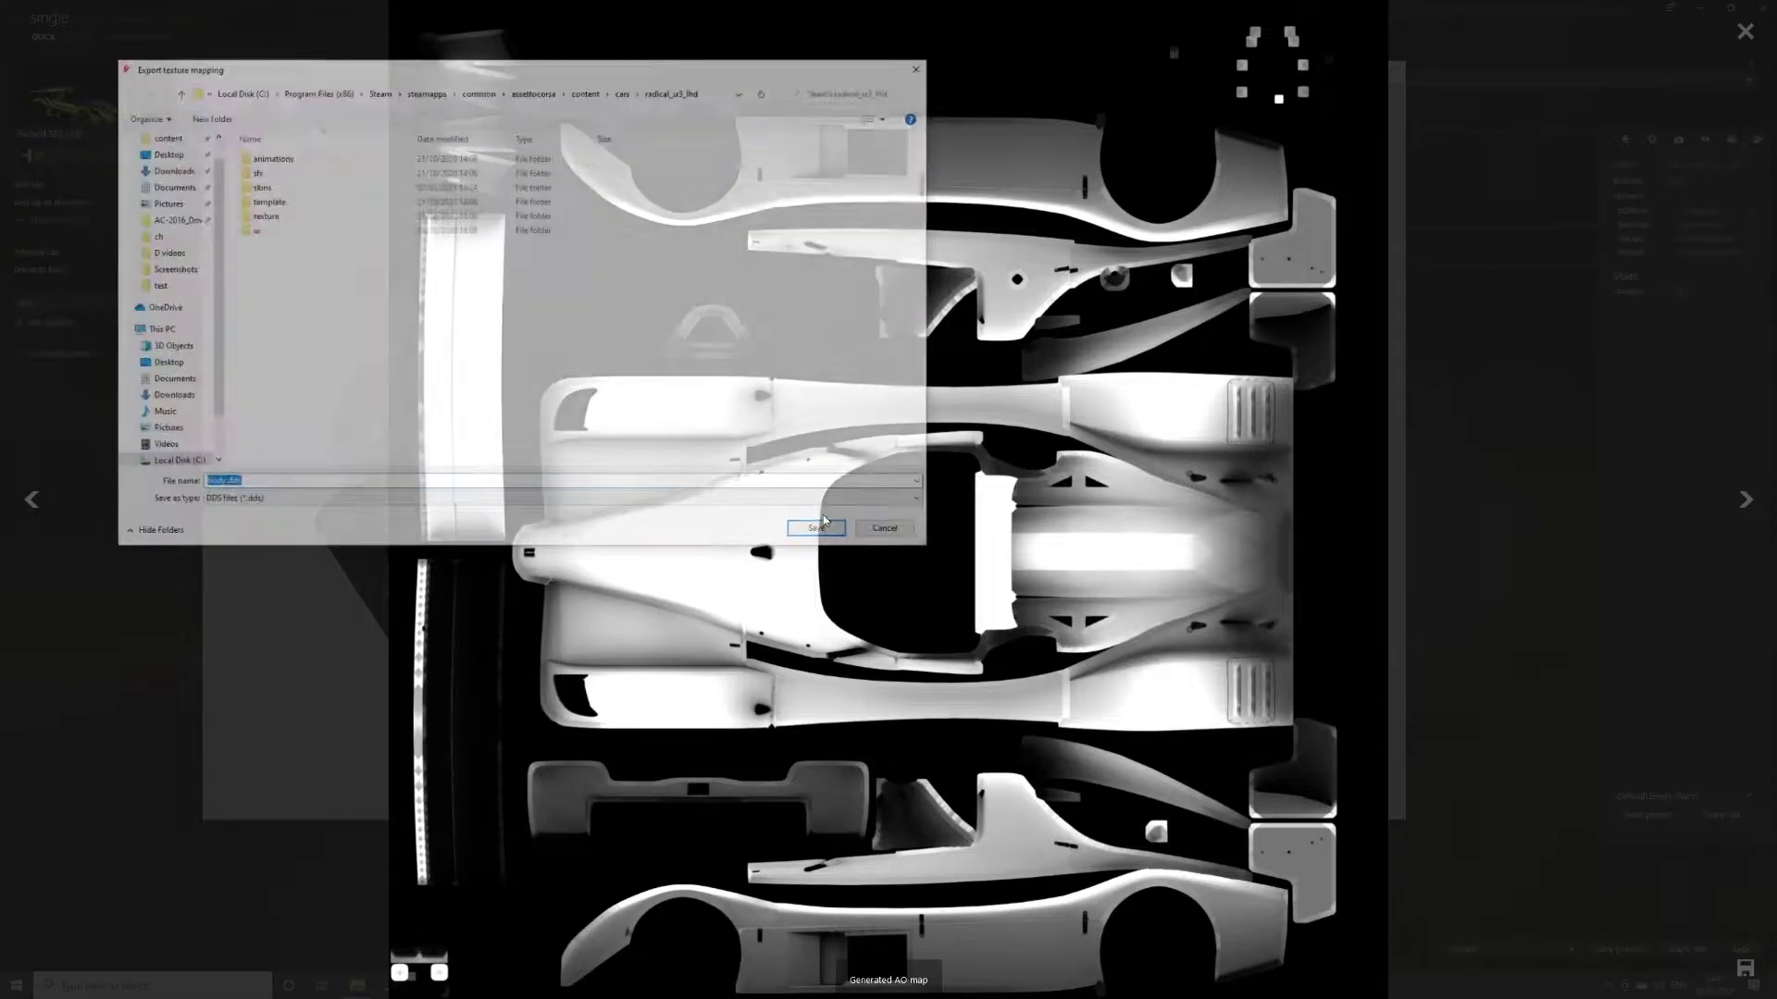
click(306, 501)
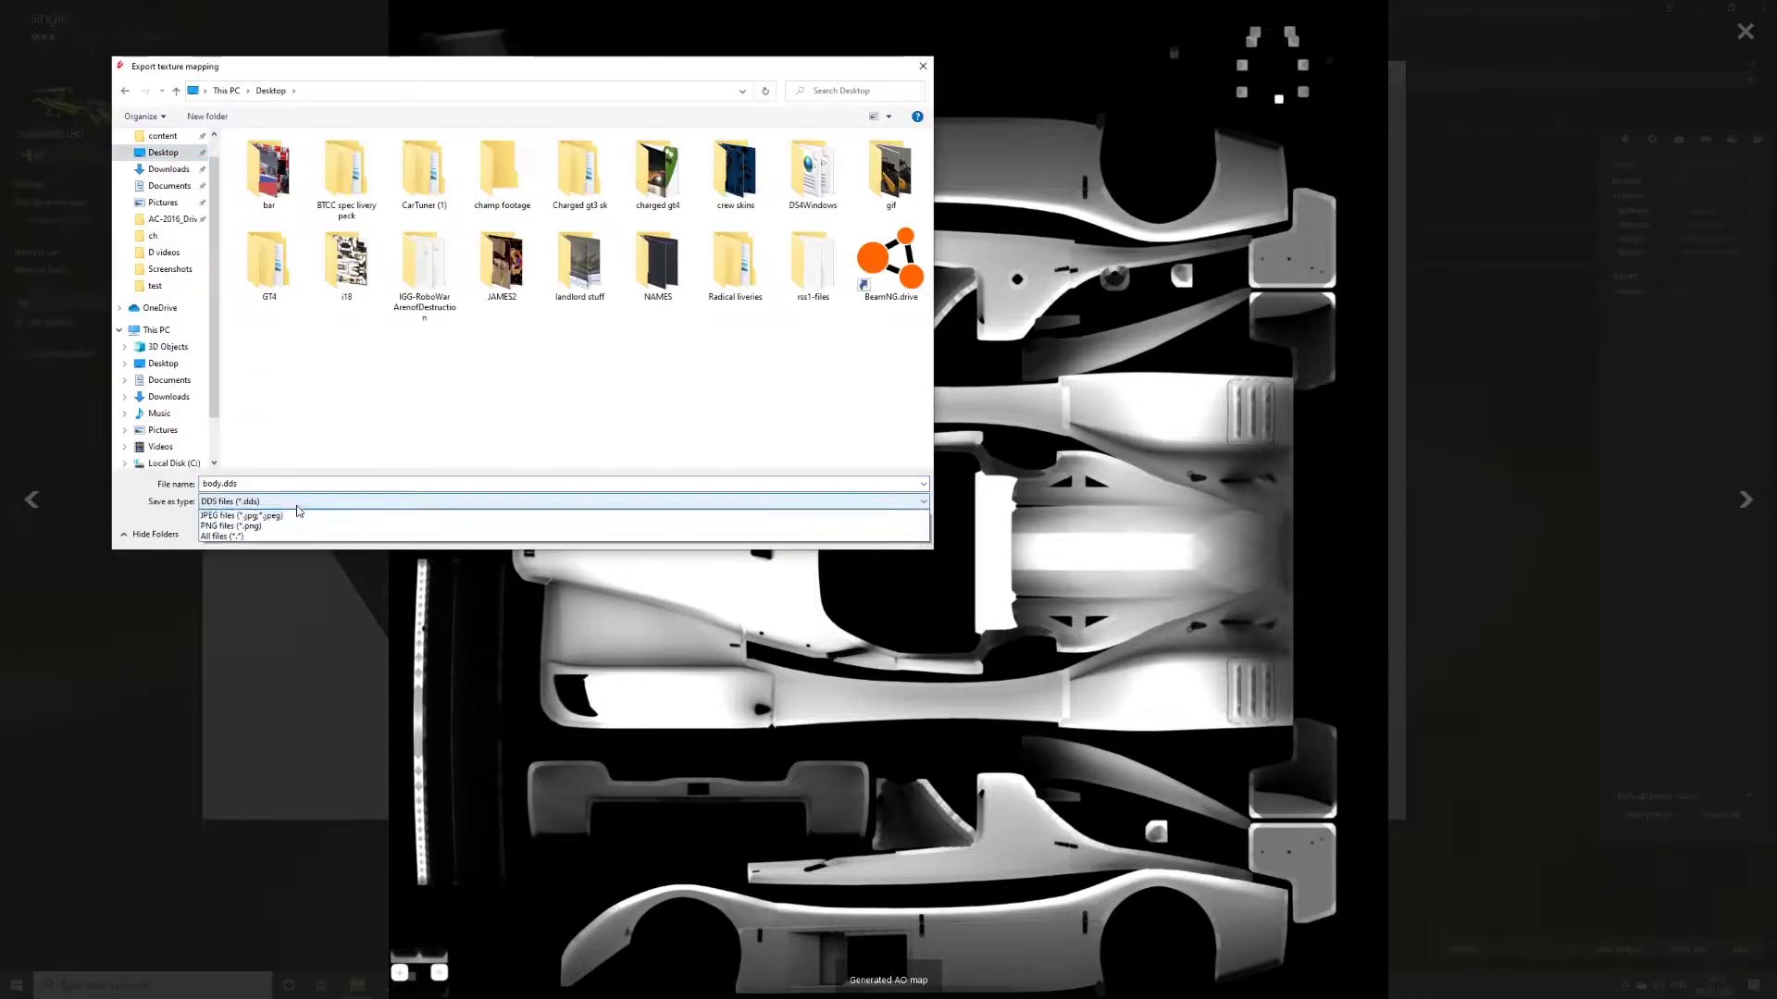
click(265, 543)
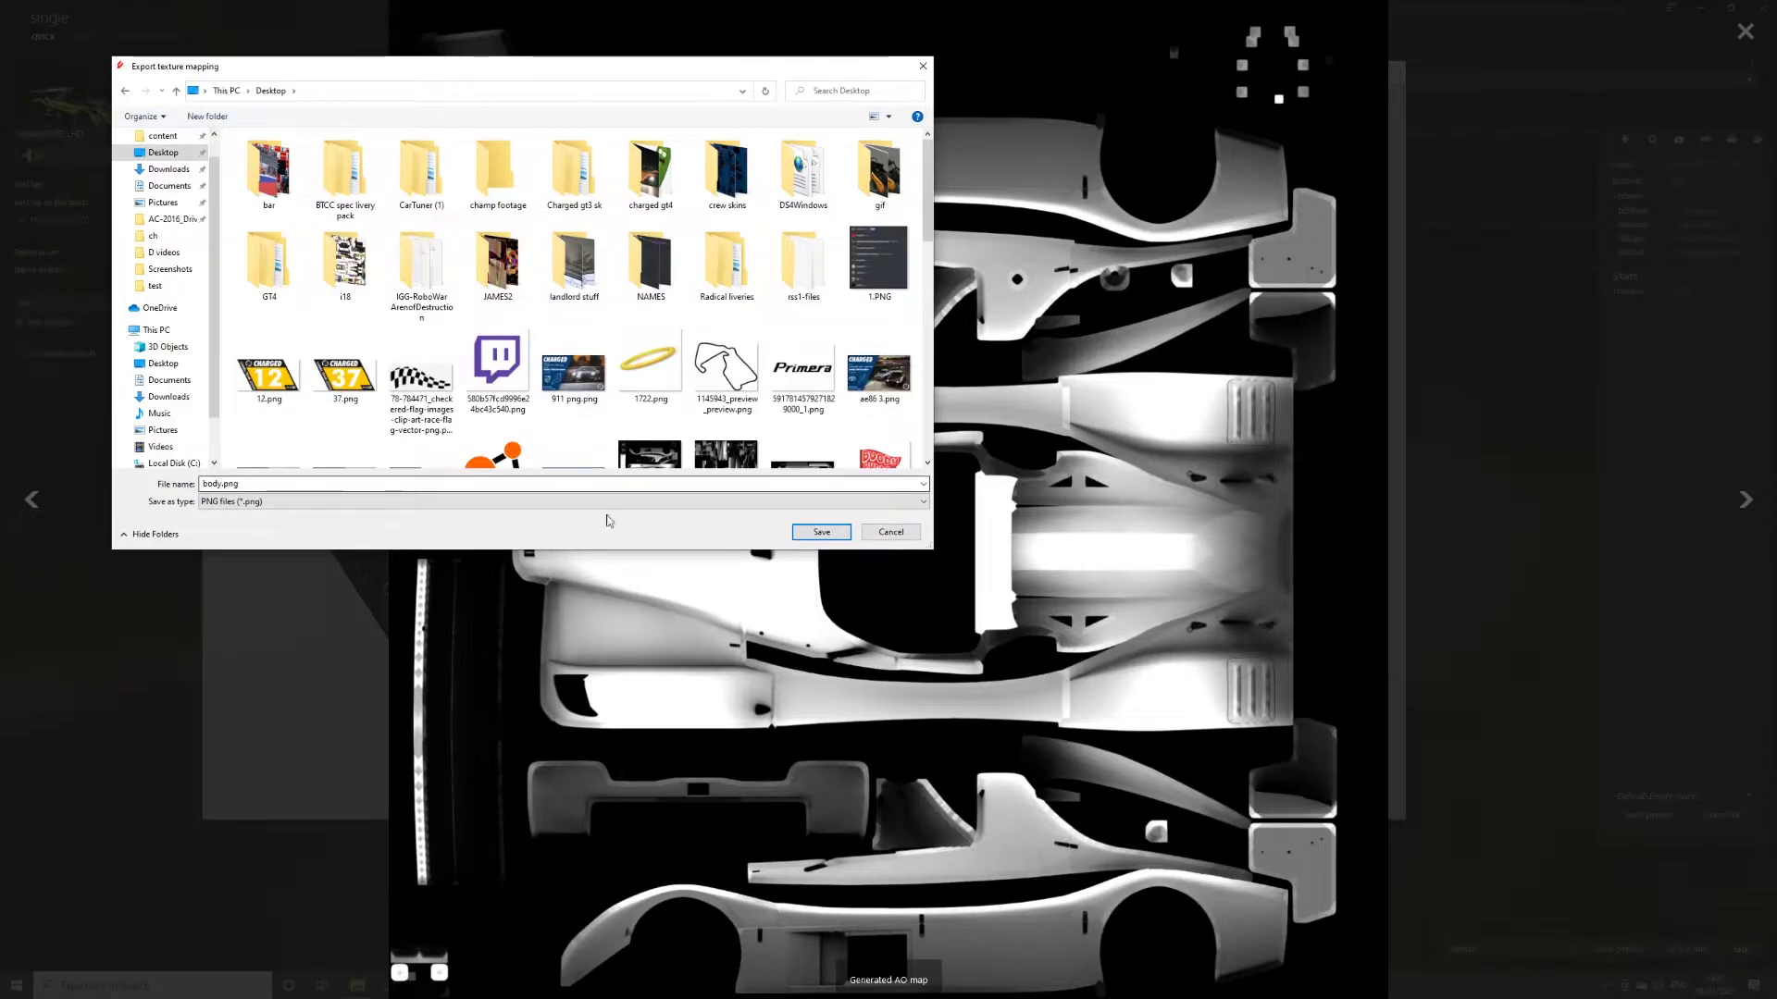
click(820, 532)
click(912, 540)
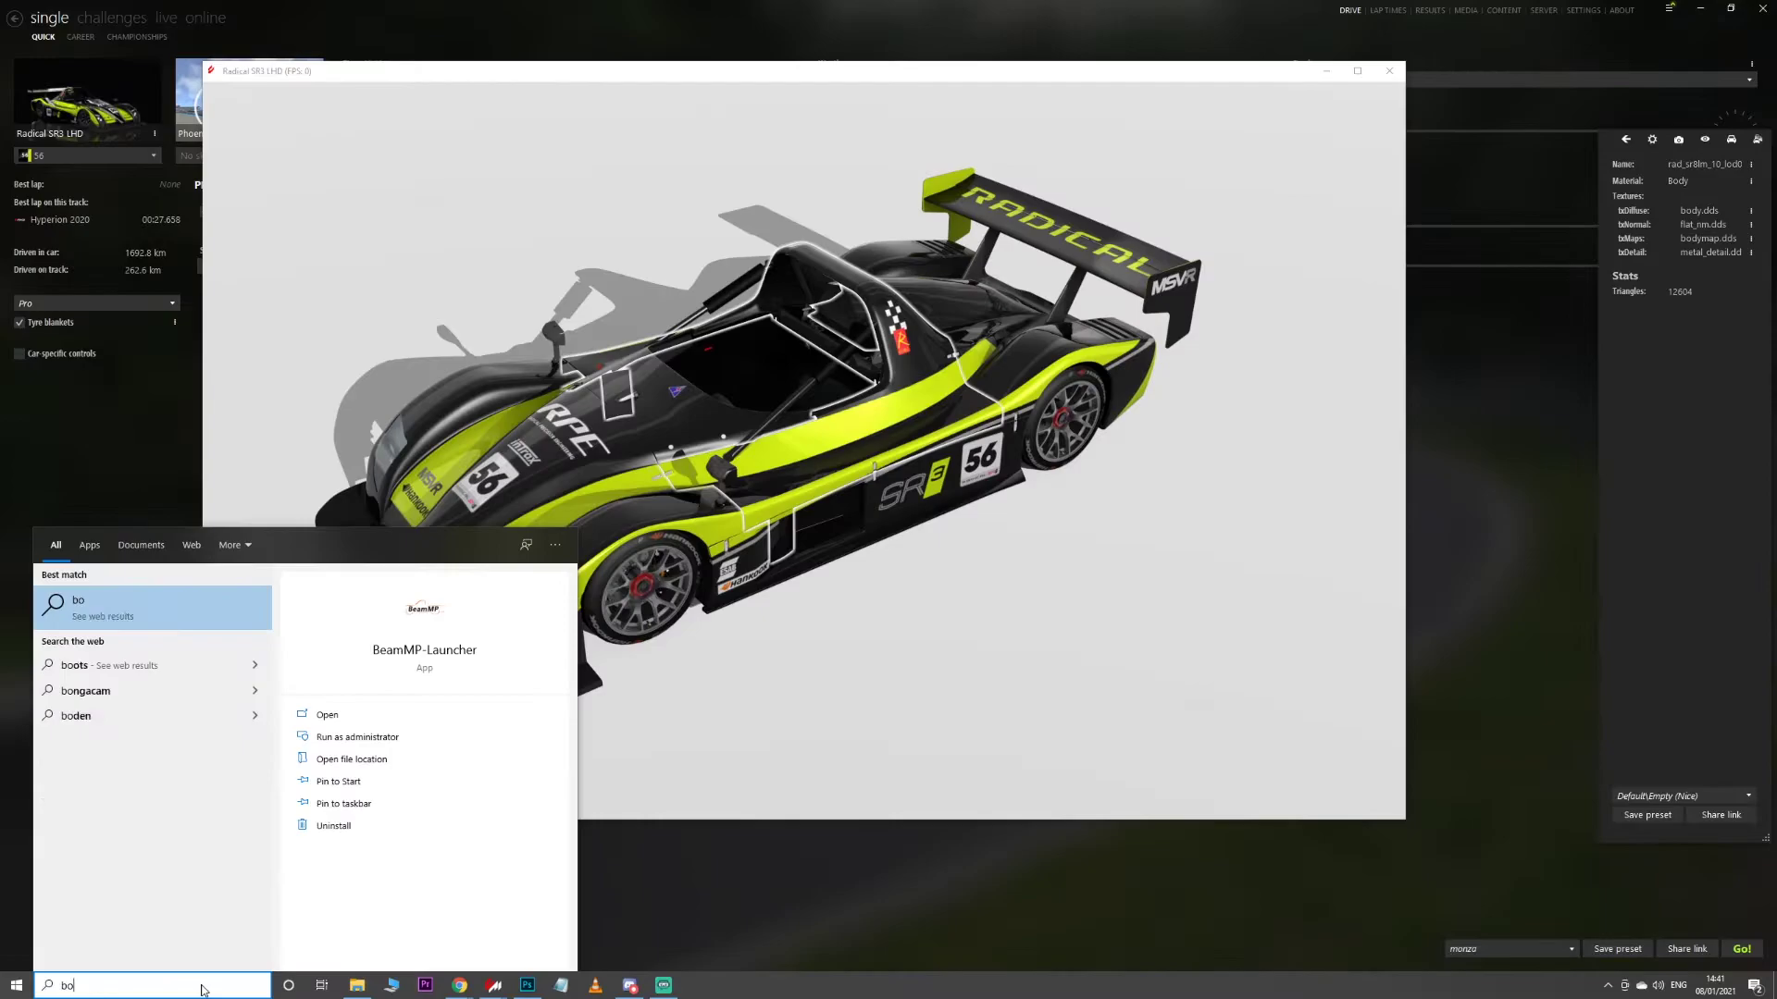
Find the saved body.png on the computer, show its file location and open the image in Photoshop
text(body)
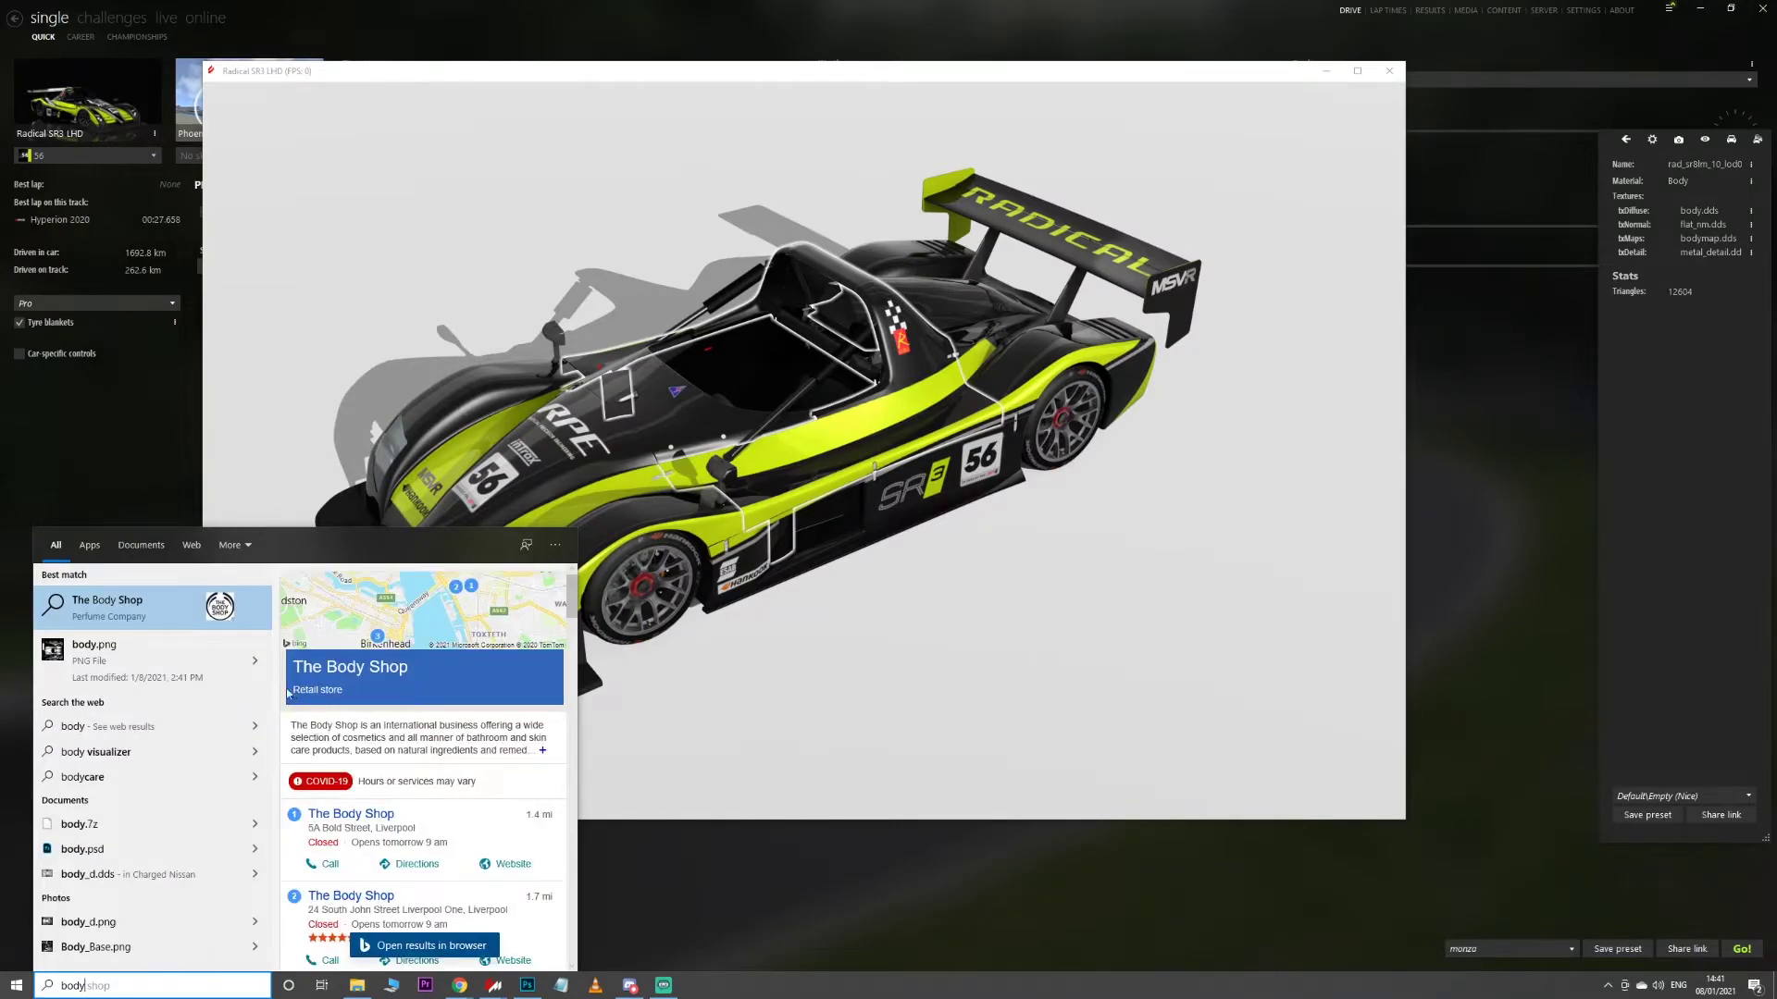
right_click(138, 654)
click(189, 708)
drag(734, 401, 404, 417)
Copy the entire body.png image into a new 2048 × 2048 px RGB document
key(ctrl+a)
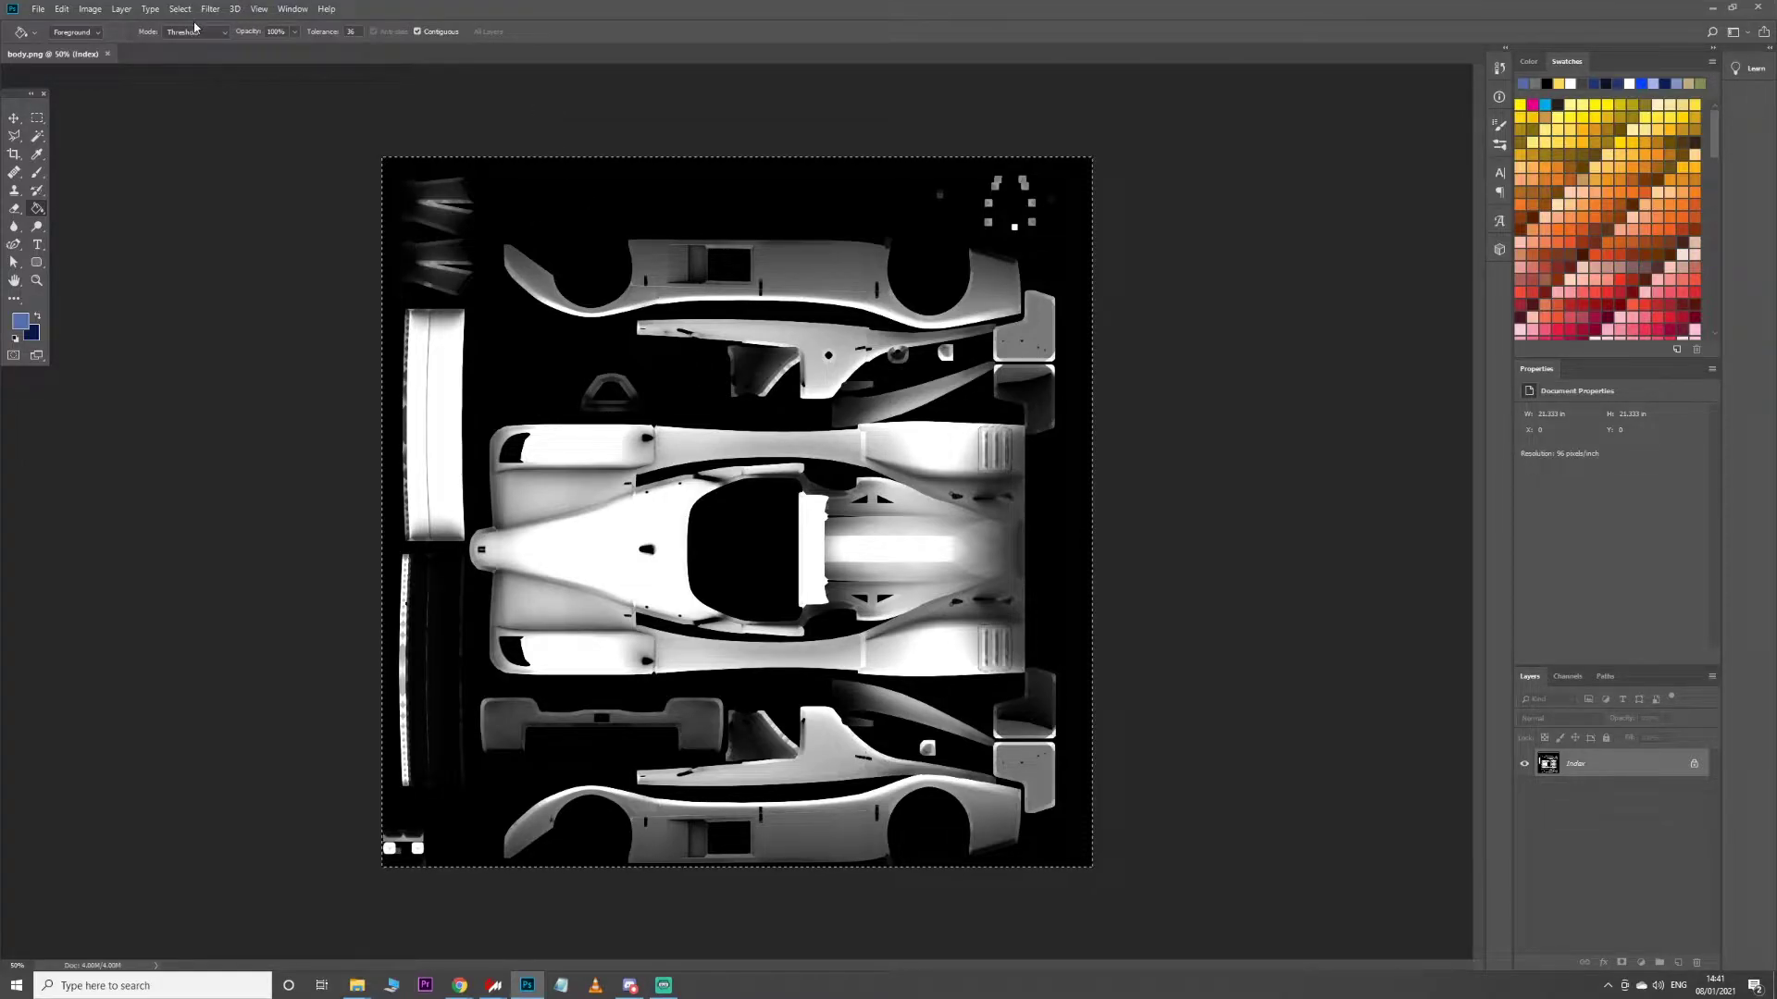
key(ctrl+n)
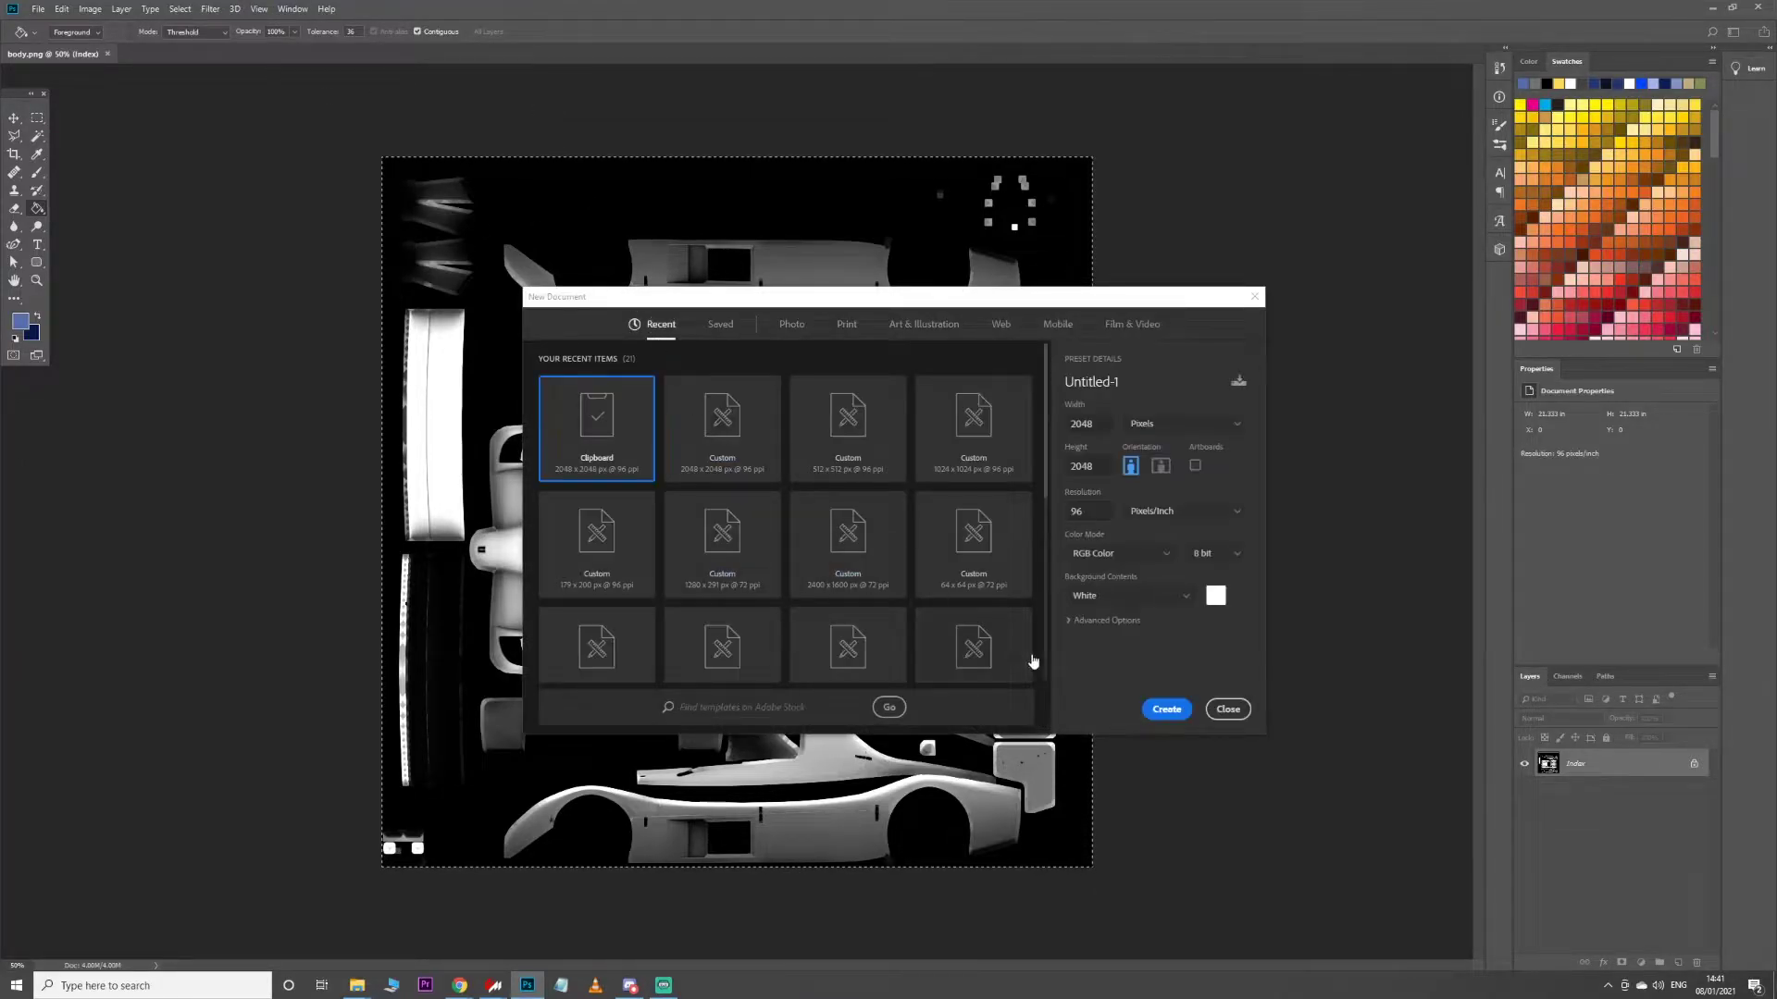
click(1165, 706)
key(ctrl+v)
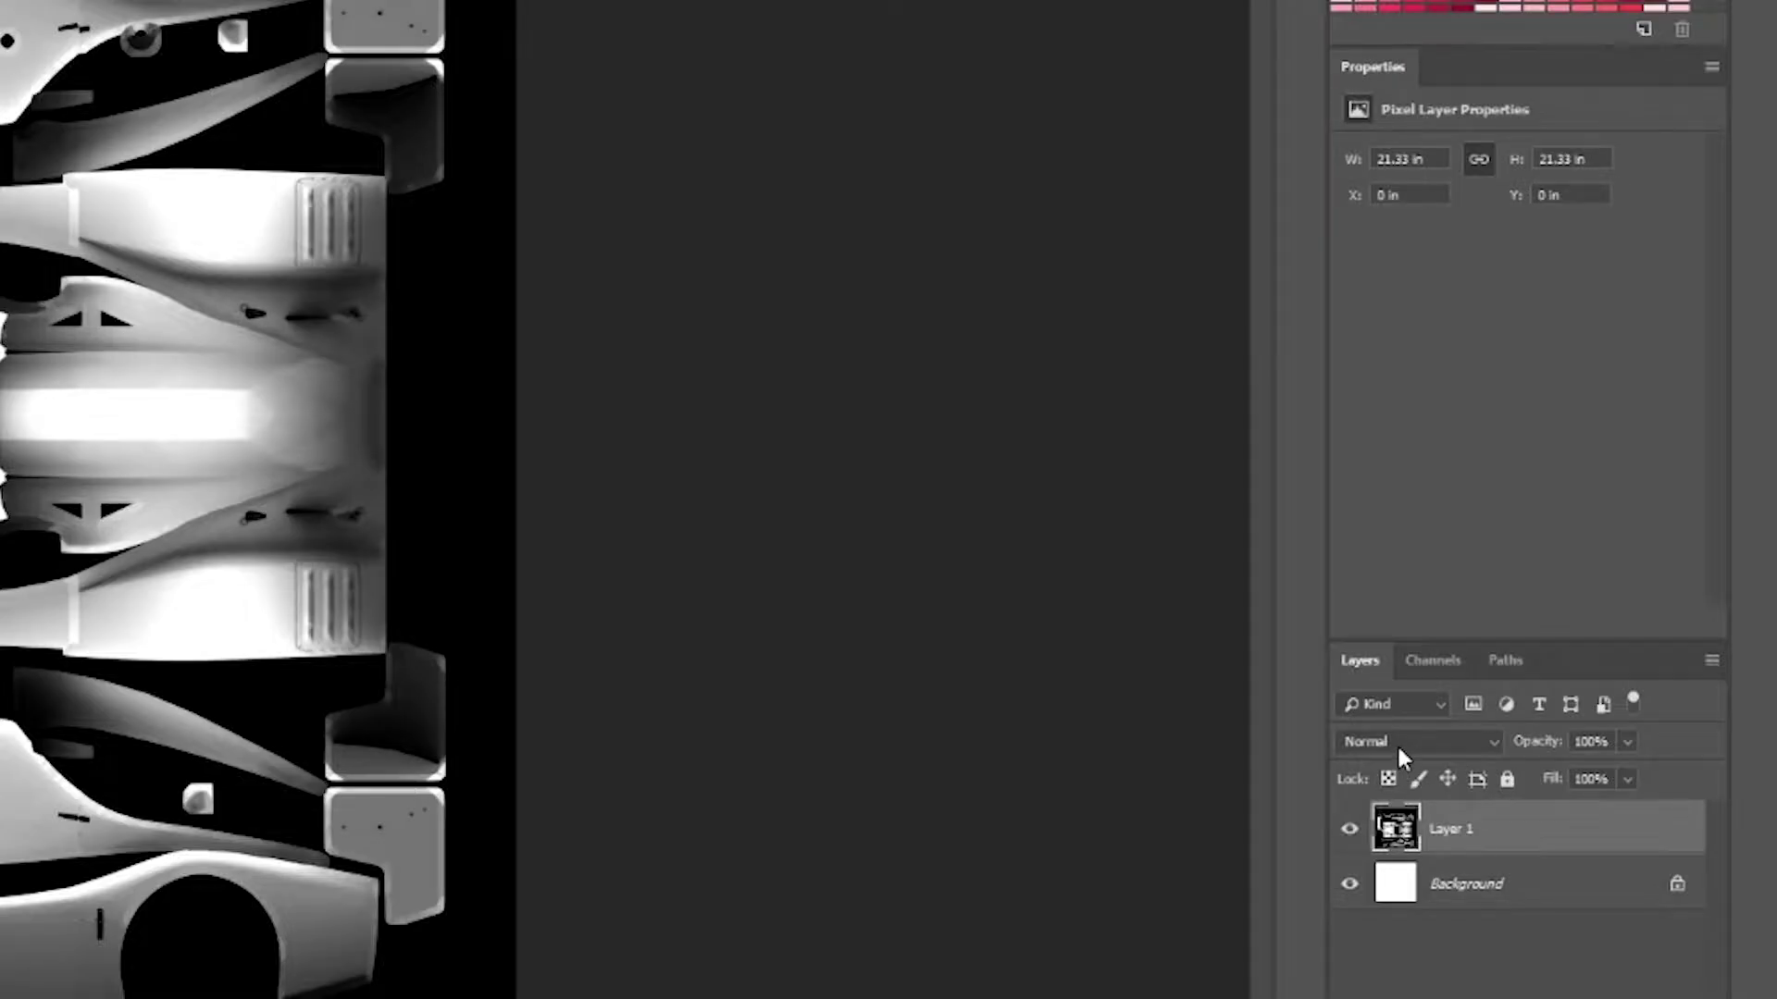
Set the pasted AO map layer to Multiply, convert the background to a regular layer and fill it with blue
click(1400, 747)
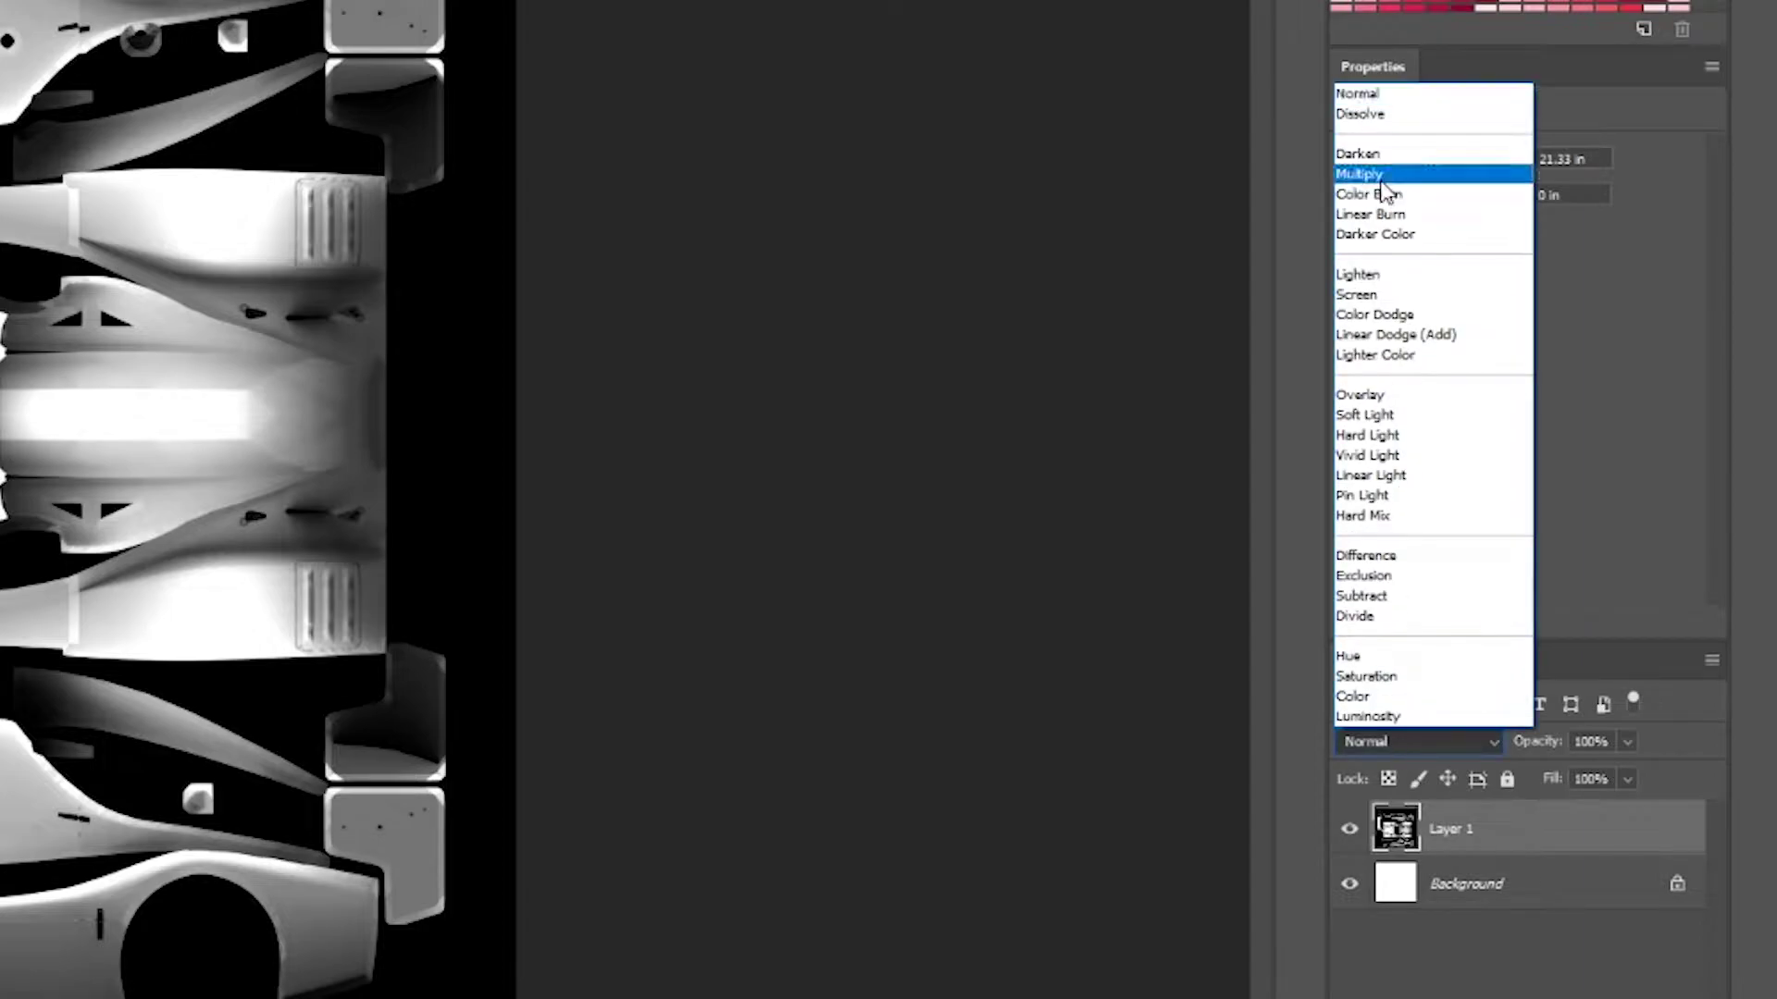
click(1381, 184)
double_click(1485, 896)
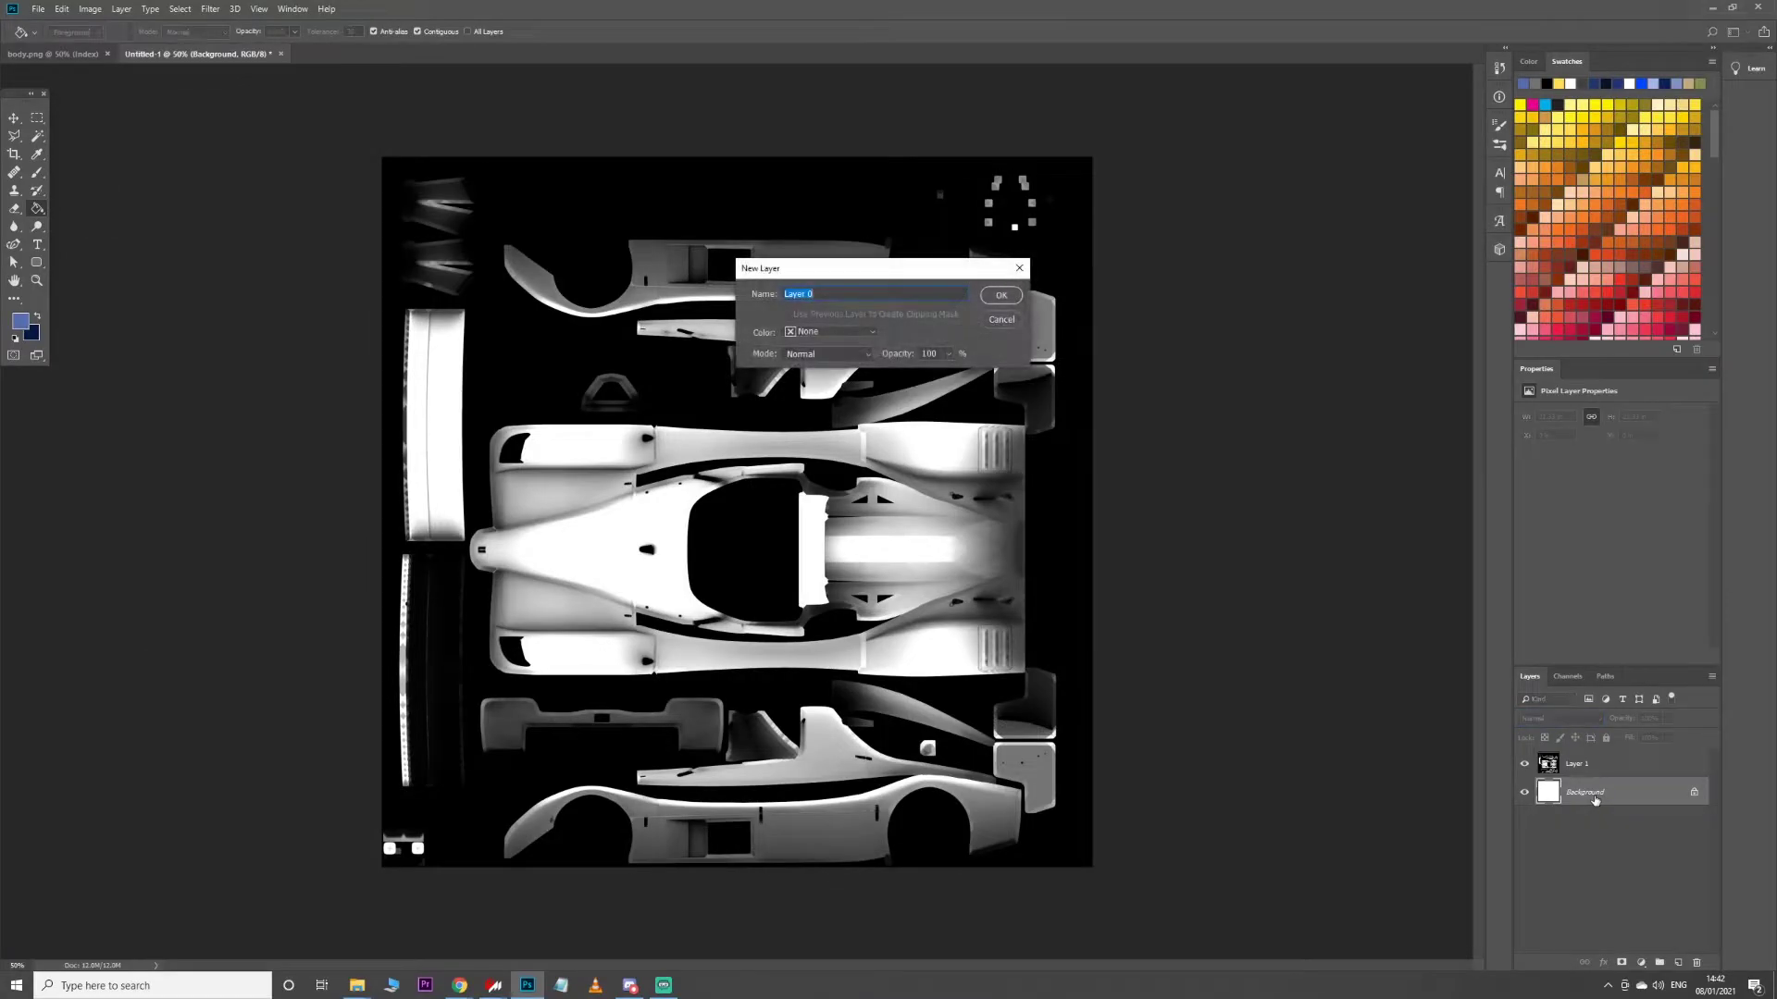
key(Return)
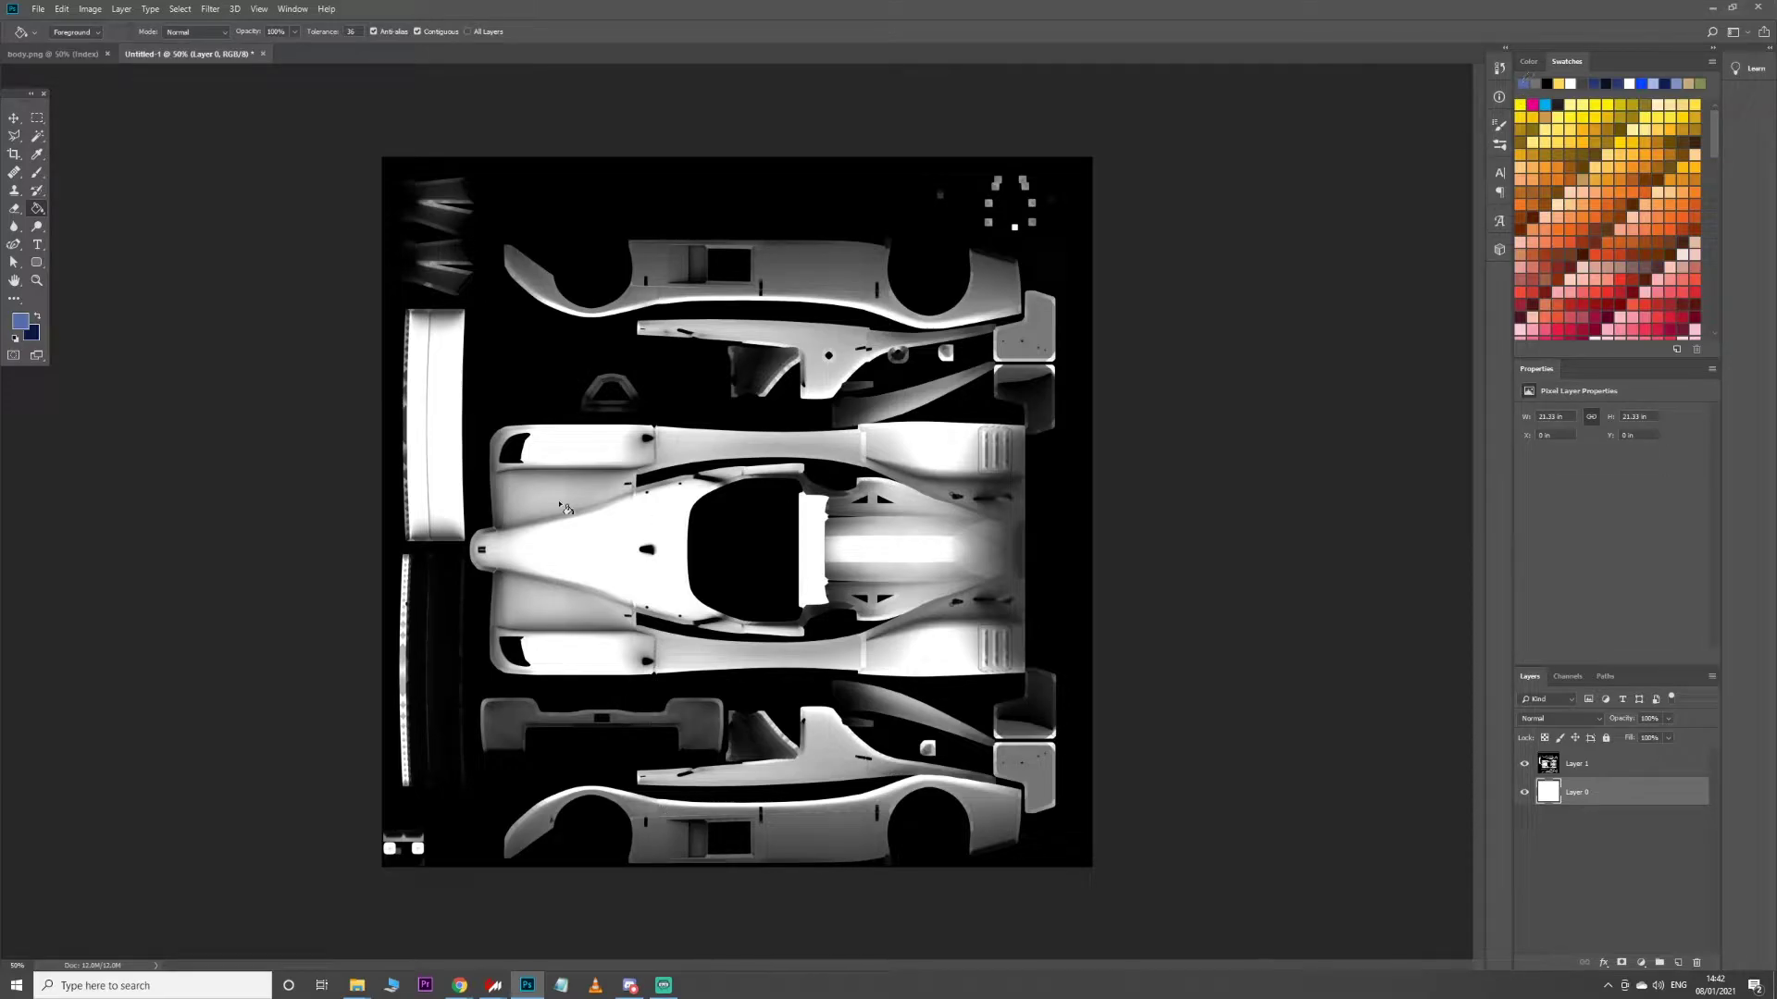
click(618, 522)
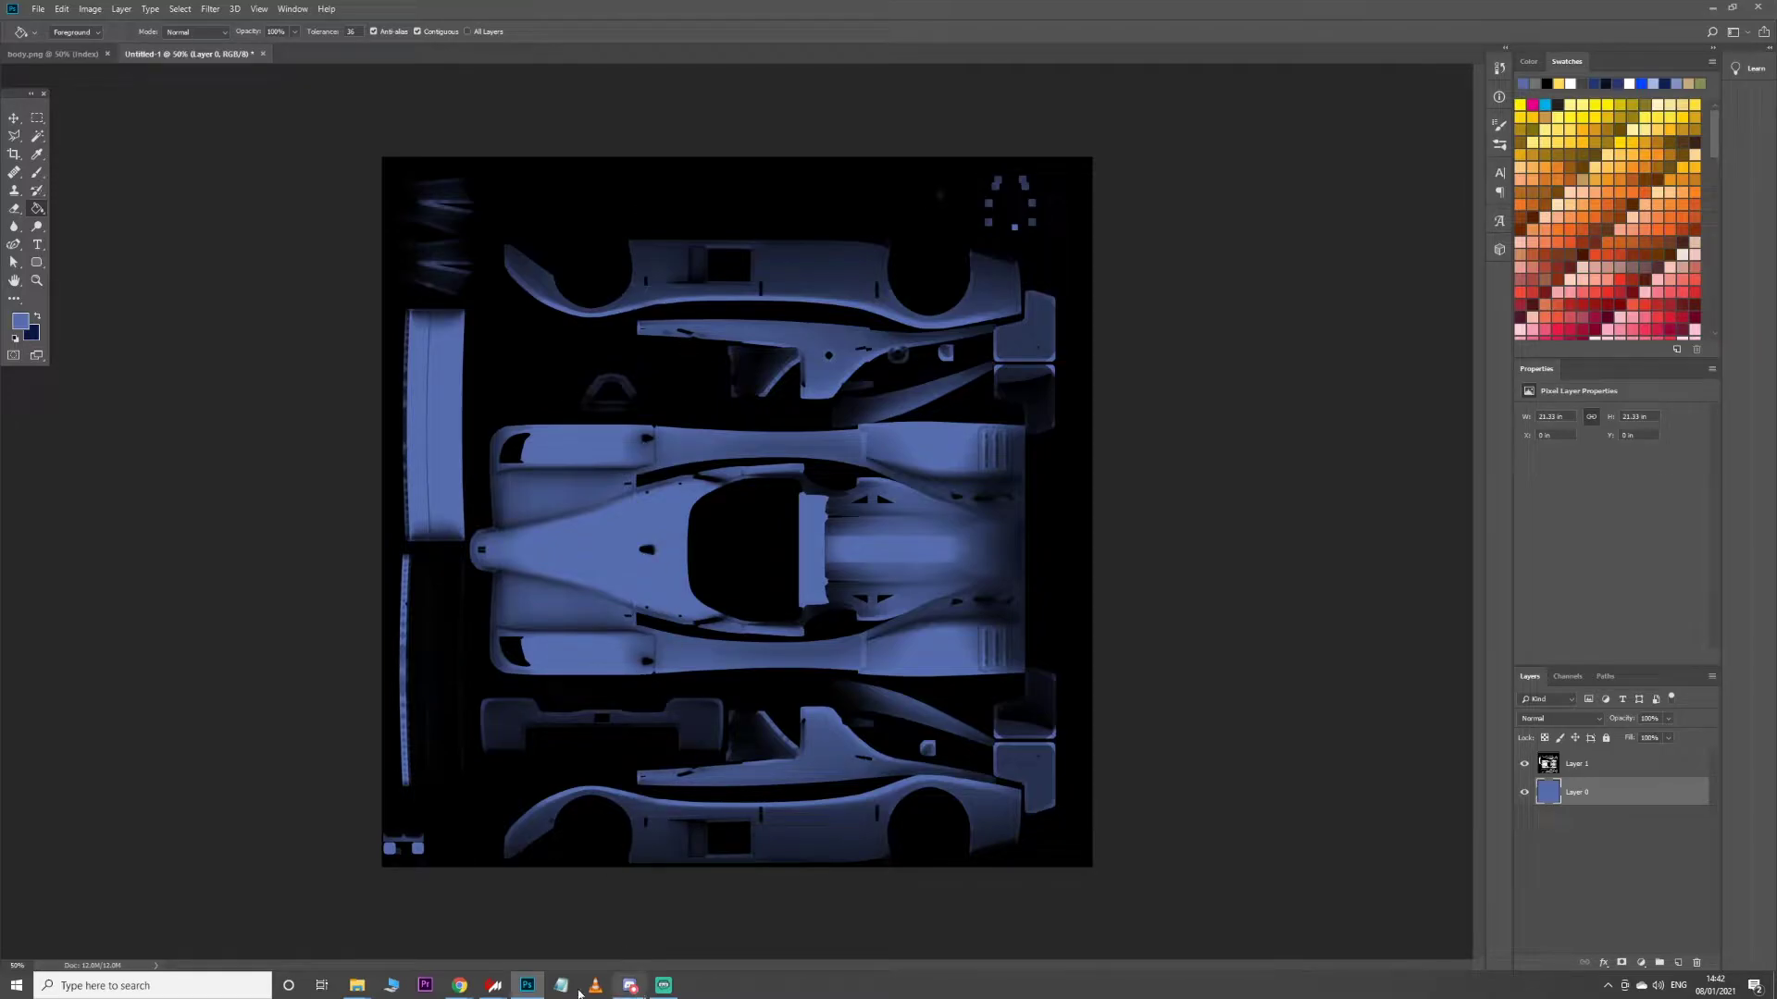
Switch back to the car showroom and generate the wireframe mapping view of the body.dds texture
mouse_move(496, 988)
click(559, 948)
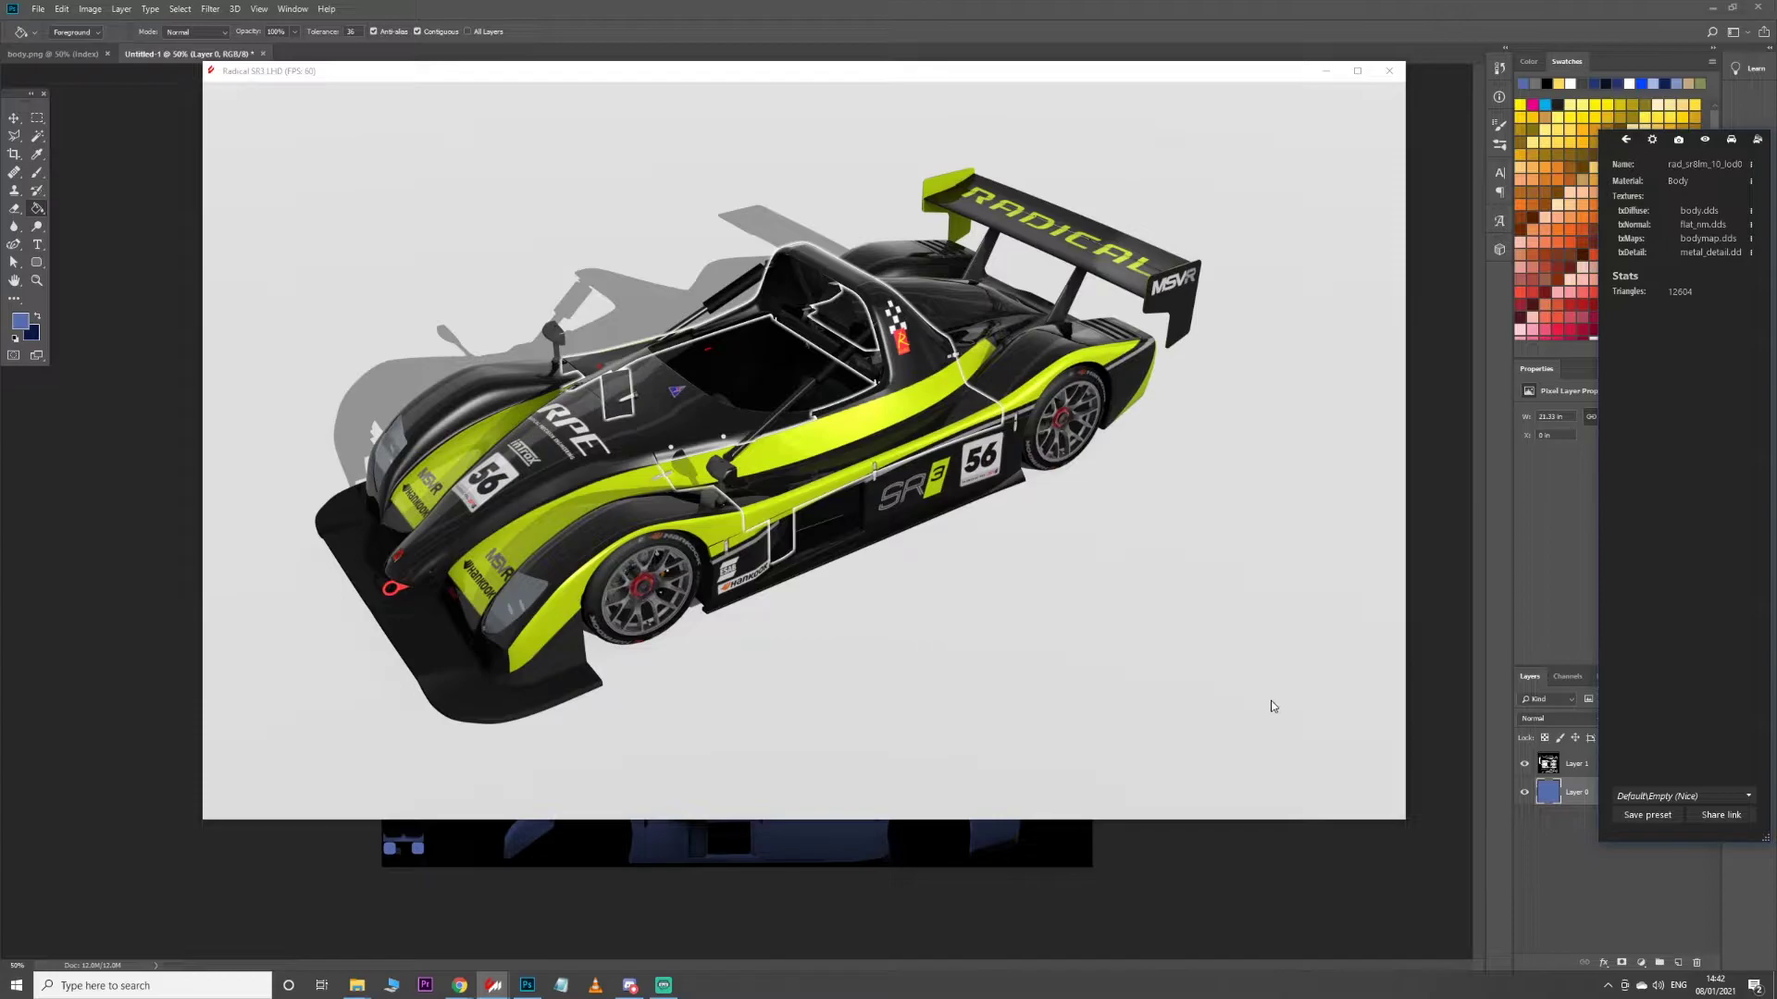
click(1751, 212)
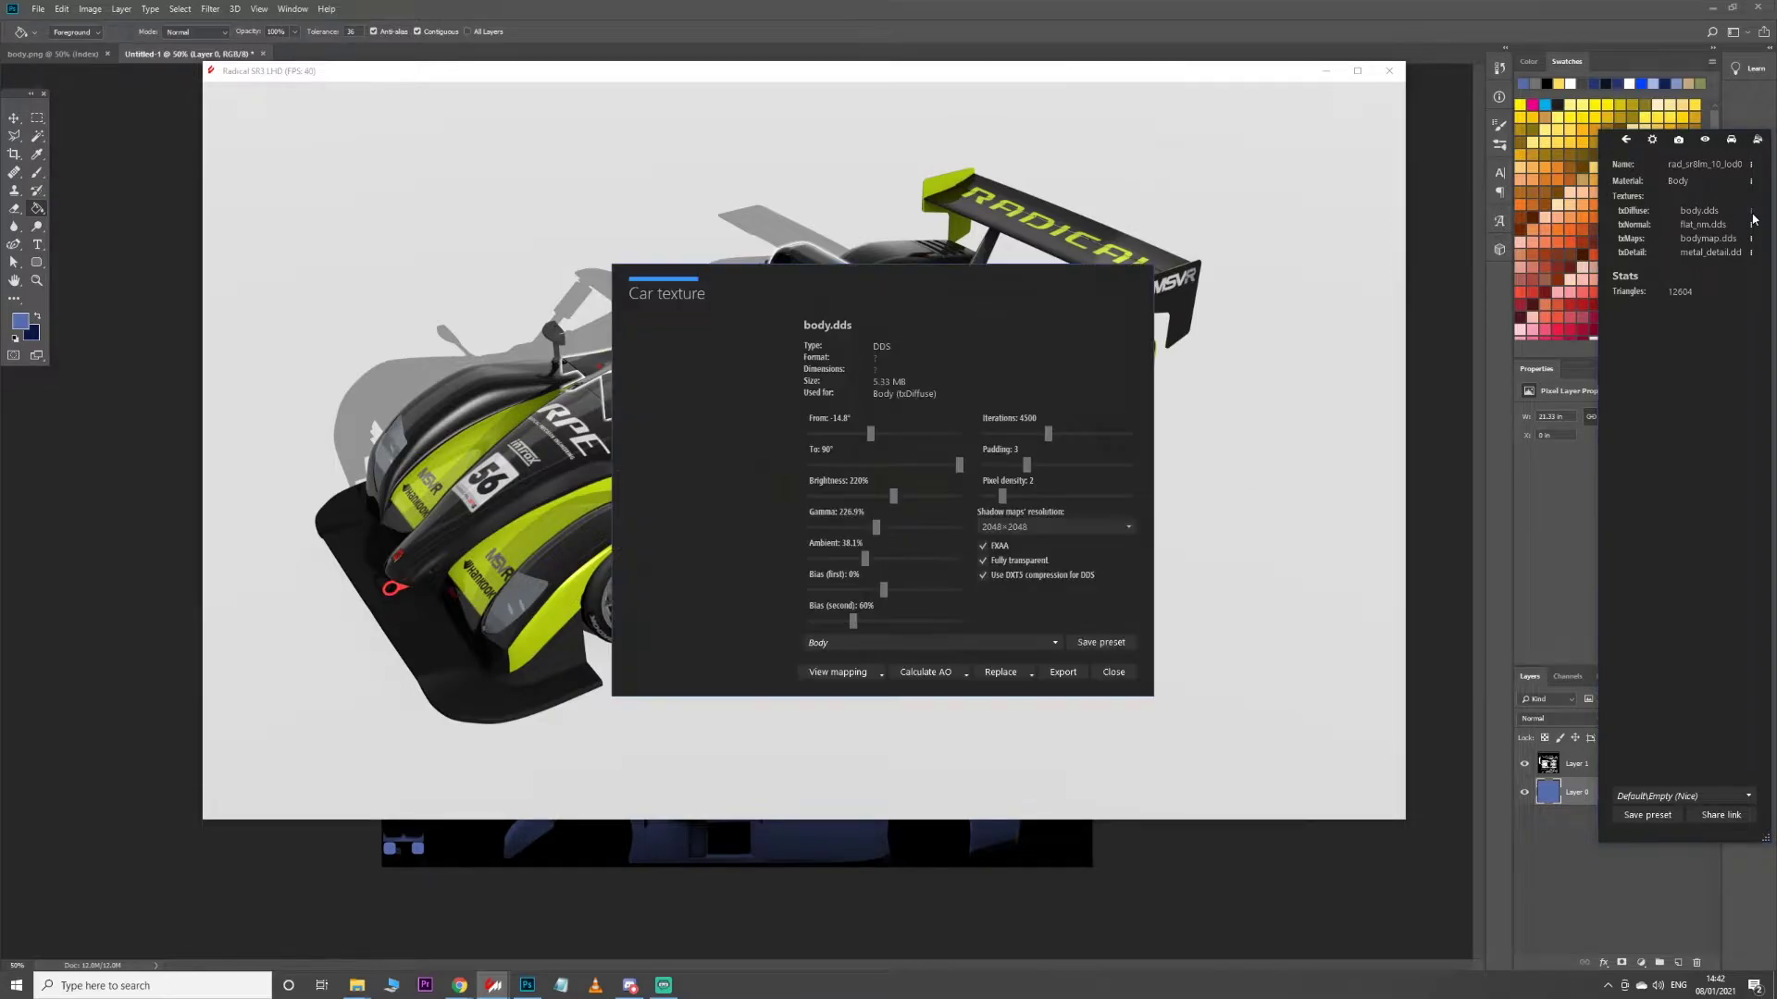
click(881, 675)
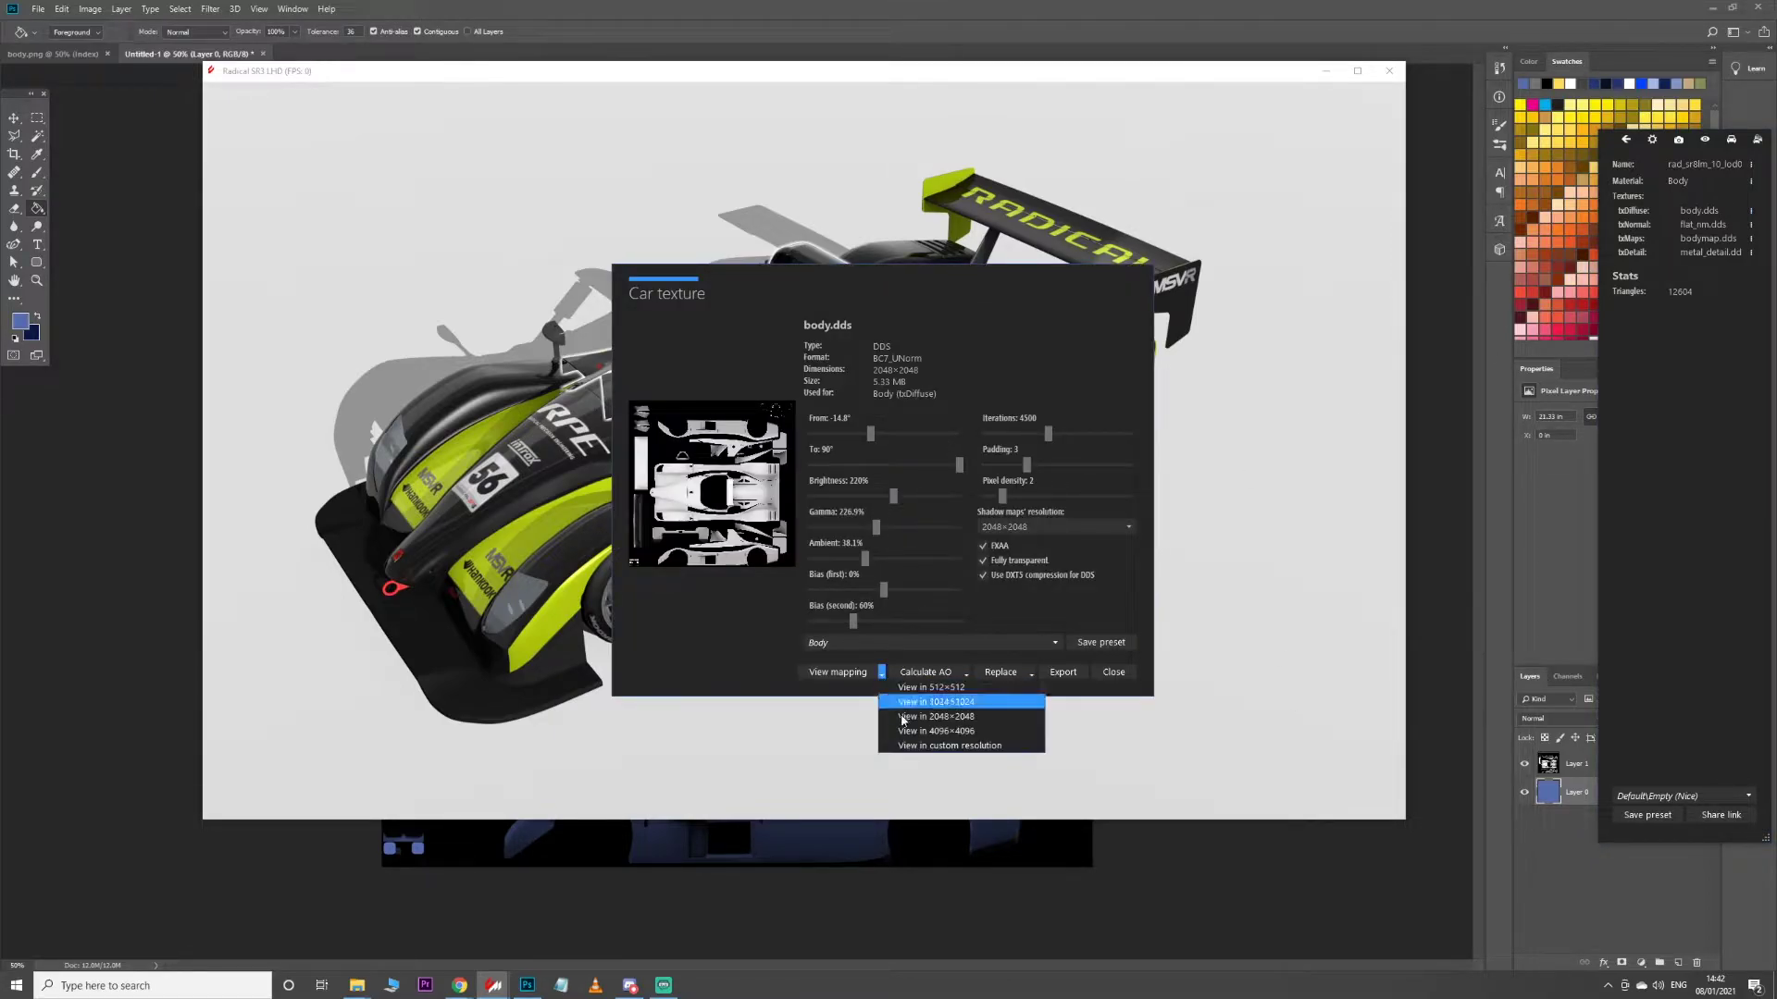
click(908, 725)
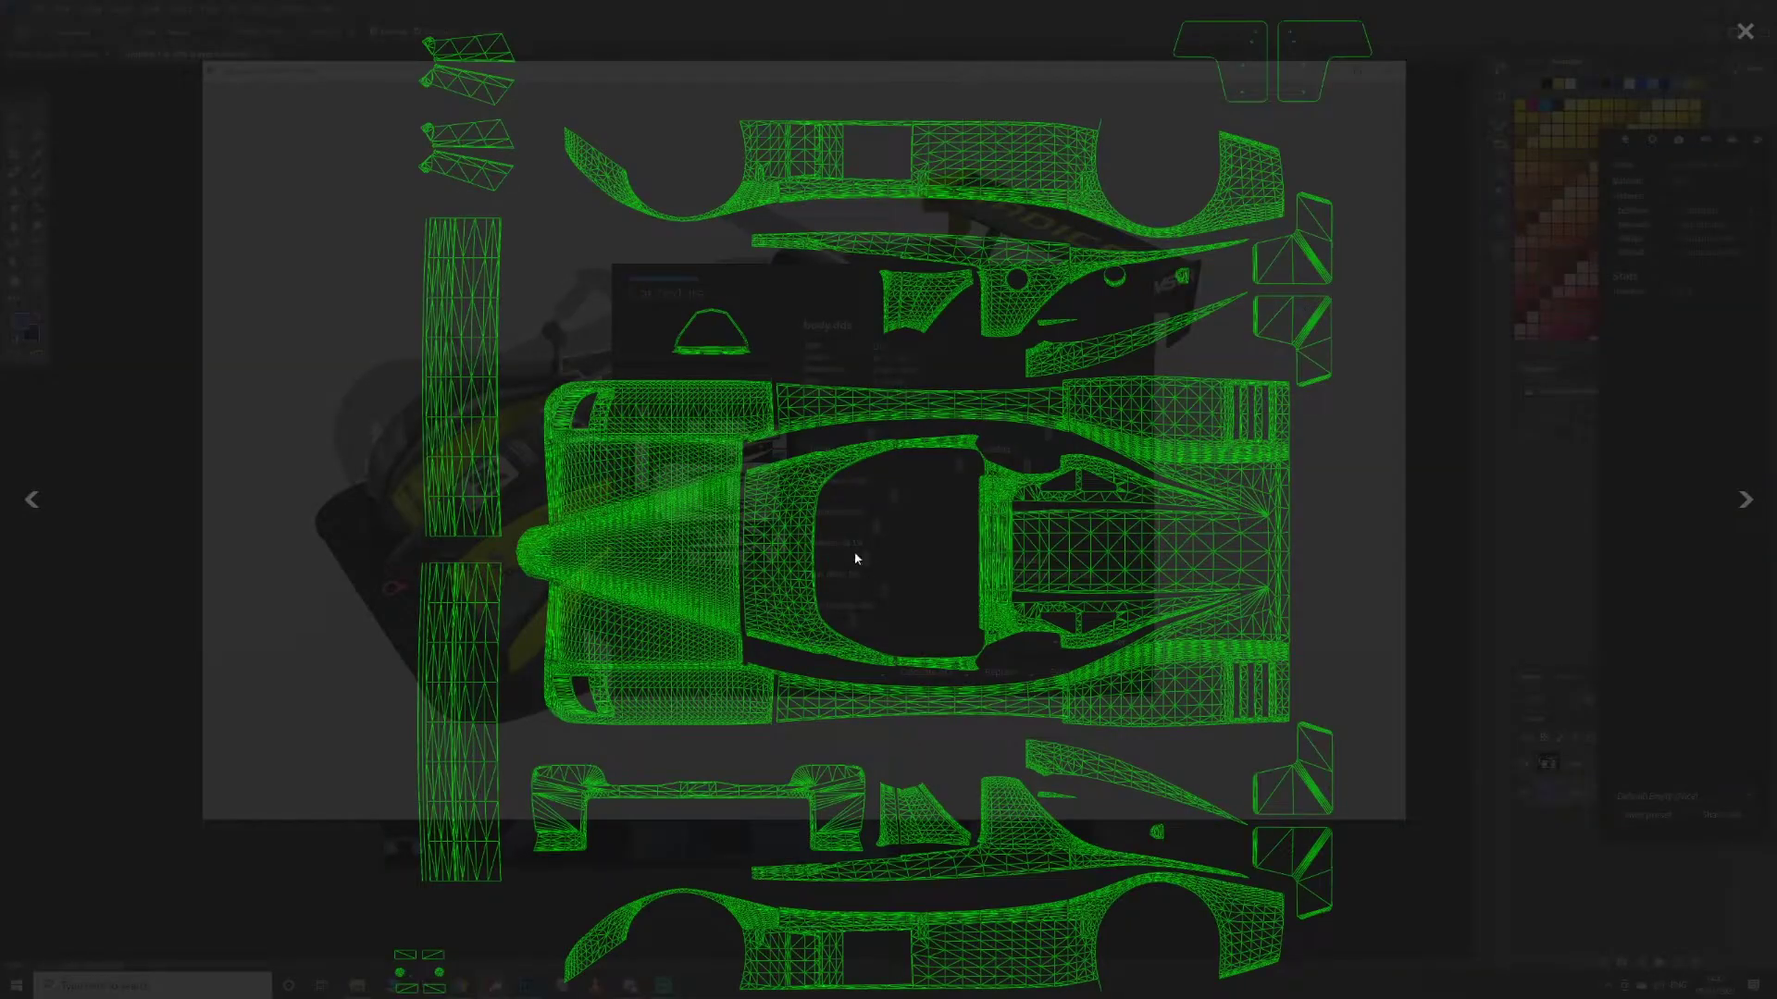
Save the wireframe mapping to the Desktop as a PNG named "wire 1"
key(ctrl+s)
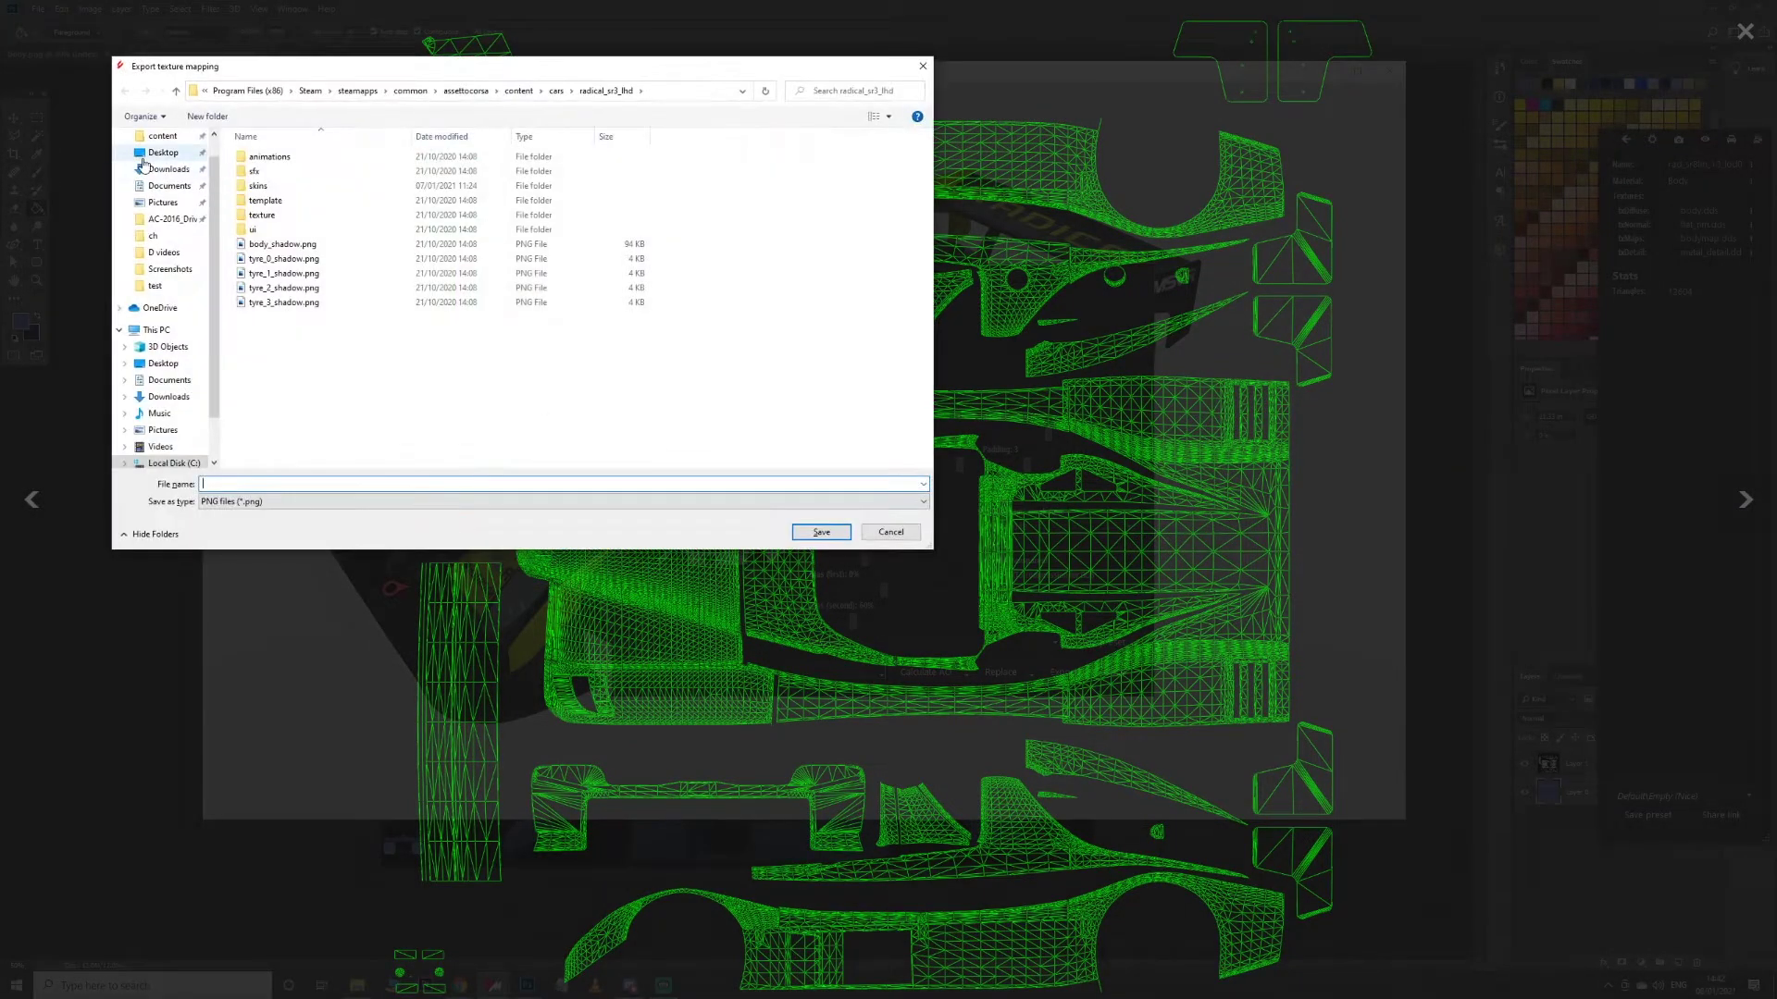
click(163, 152)
click(255, 484)
text(wire 1)
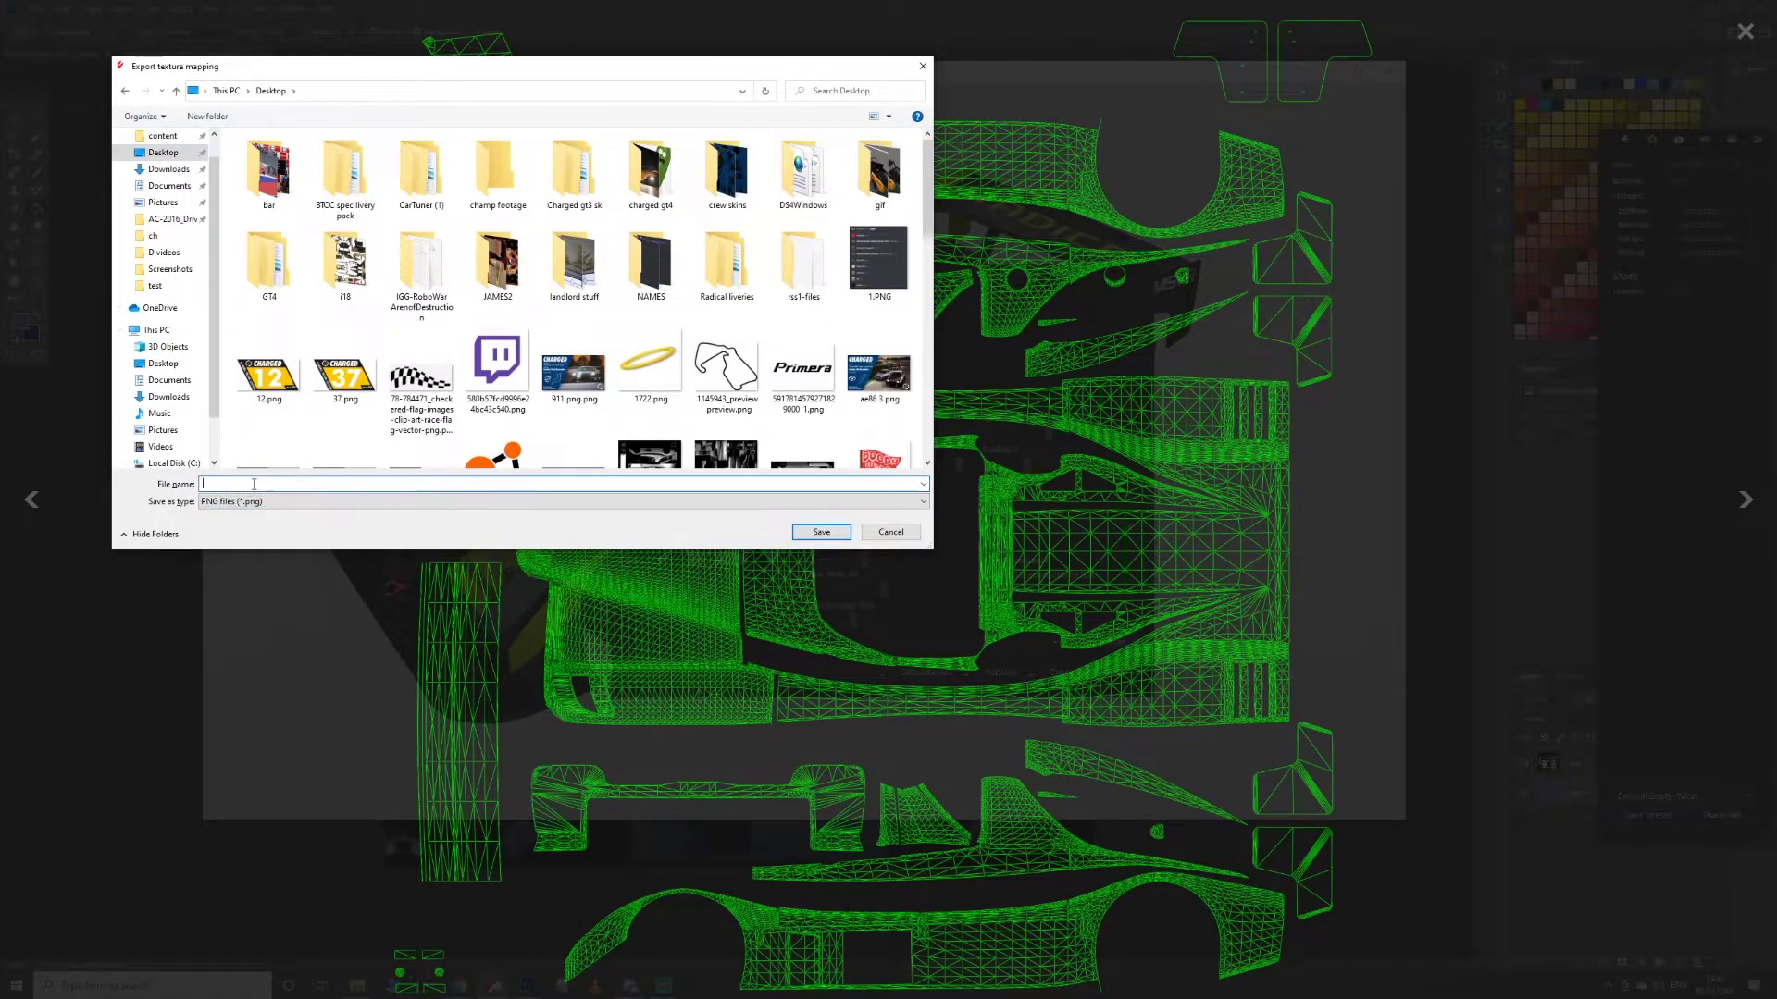
key(Return)
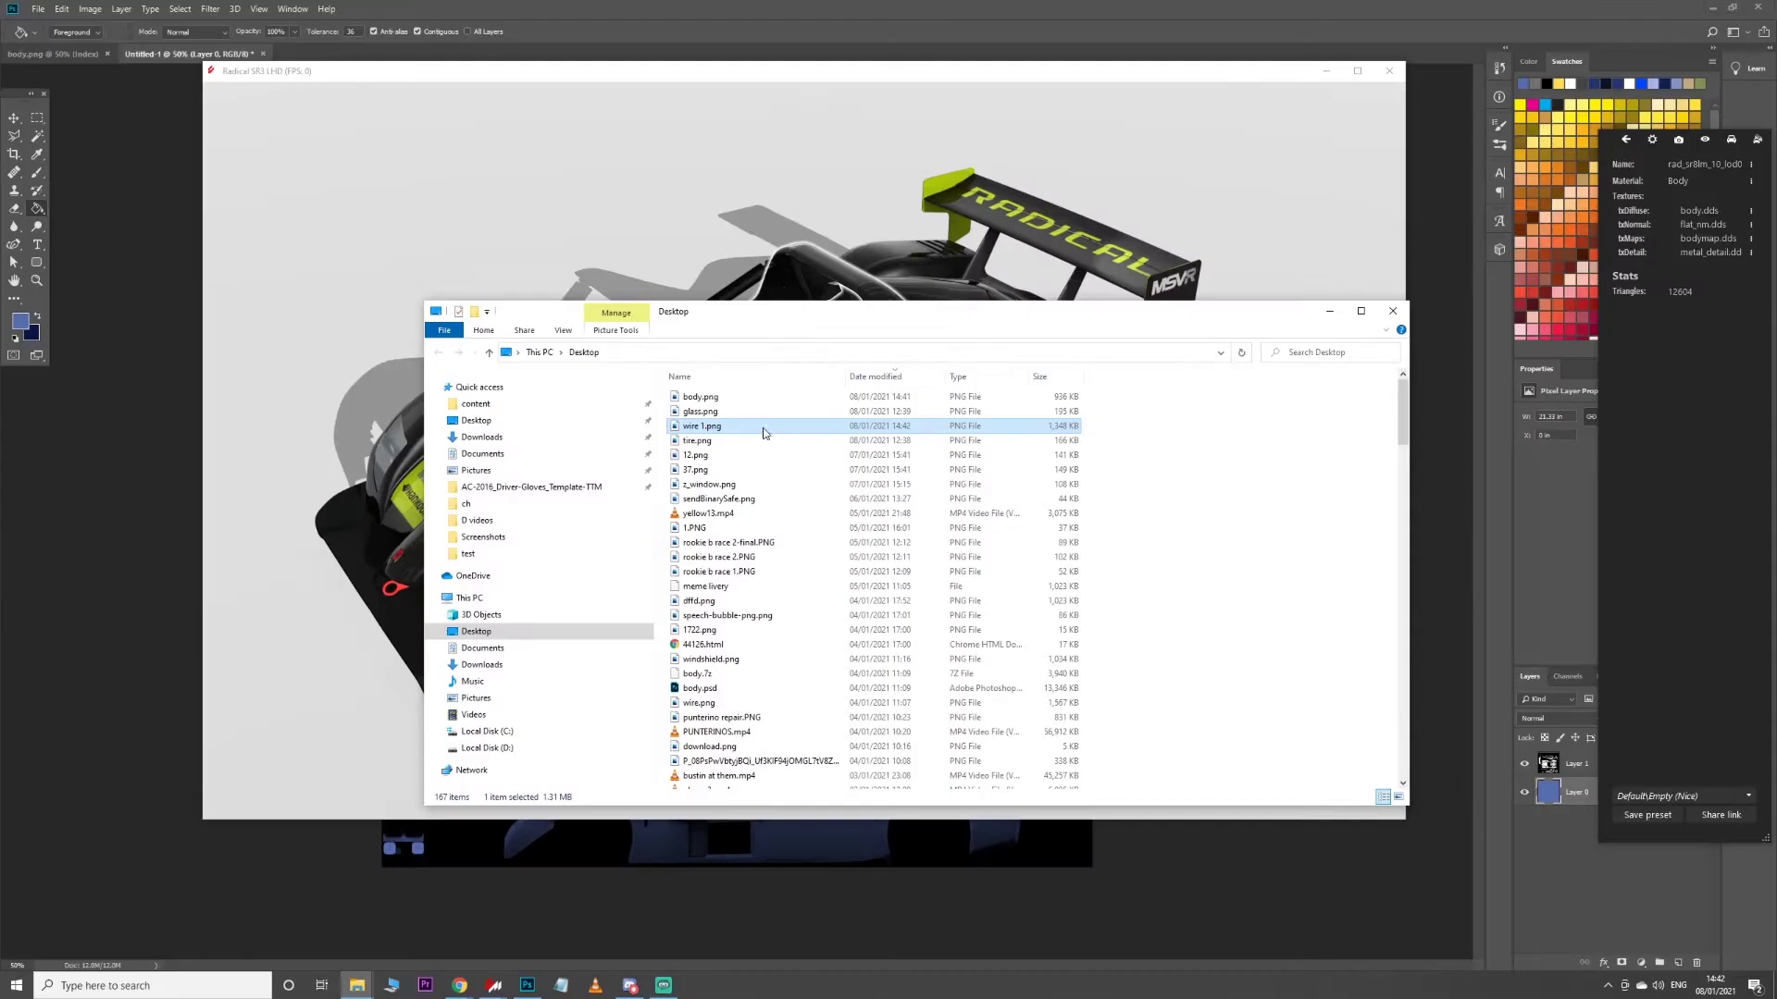
Place wire 1.png into the Photoshop template as a layer and hide that layer
drag(765, 433, 615, 523)
key(Return)
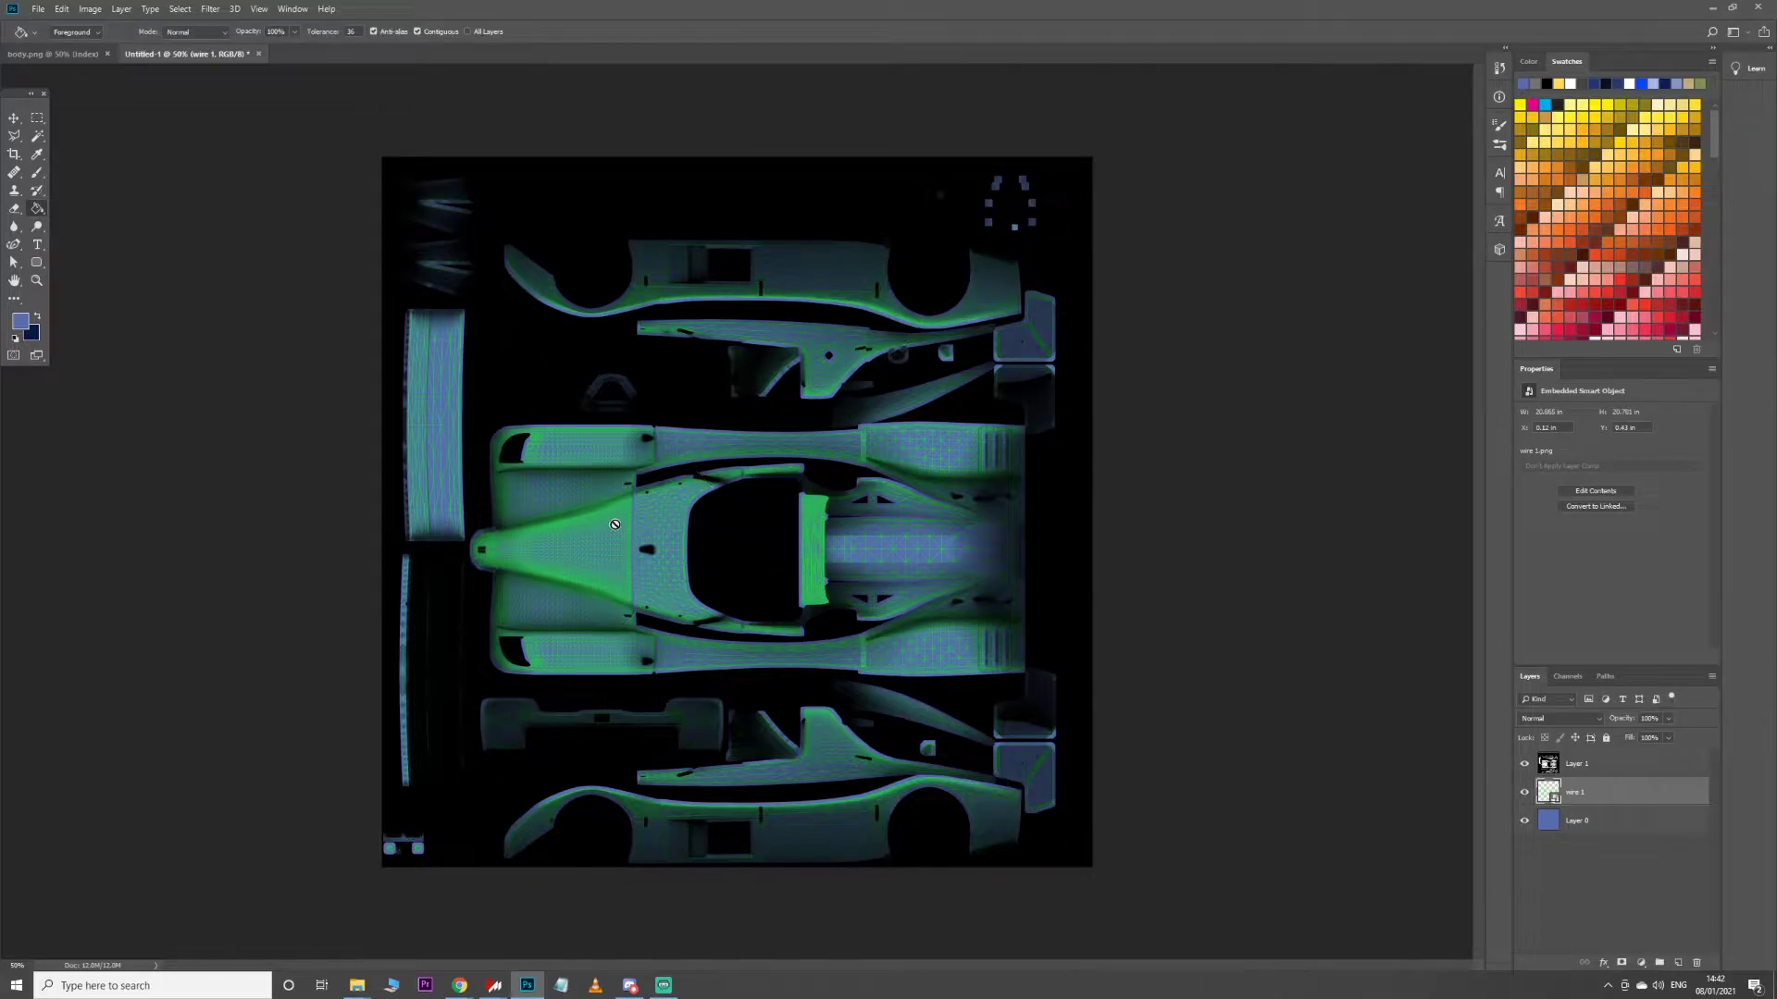
key(ctrl+comma)
Add a new layer and use the Brush tool with white for a stripe along the centre of the body
key(ctrl+shift+n)
key(Return)
click(37, 172)
click(1572, 83)
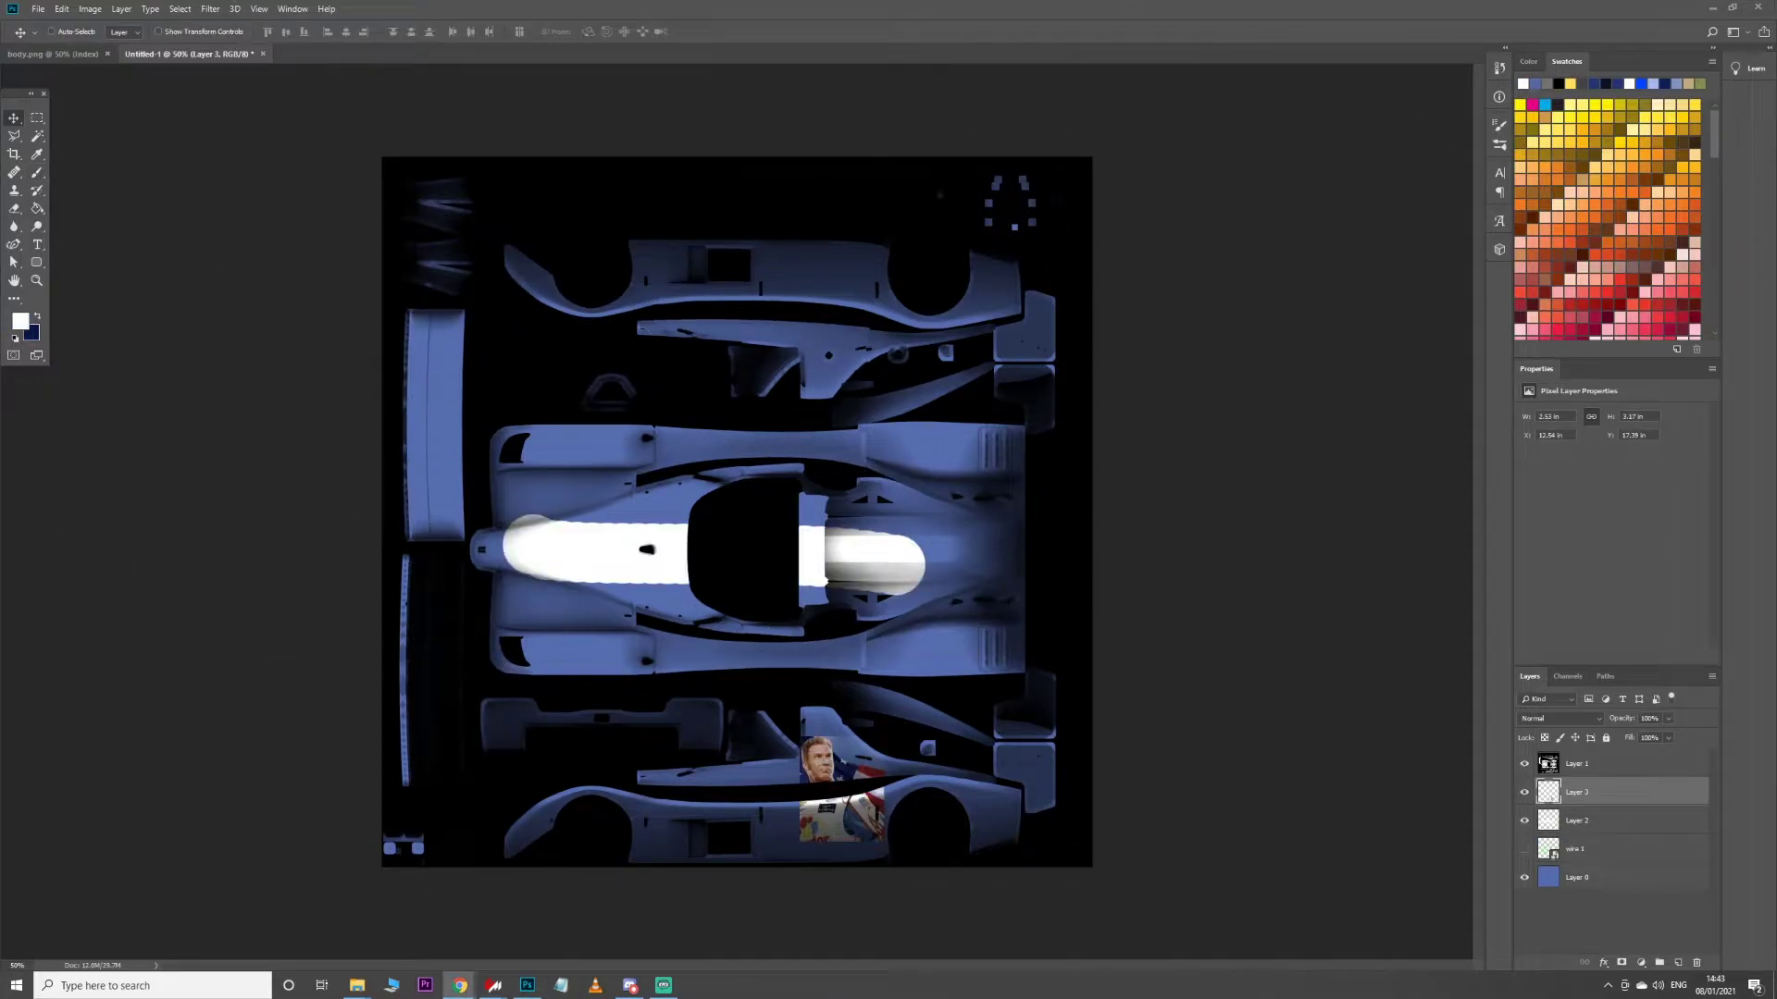
Start saving the livery document under a new name and browse to the game's content\cars folder
click(287, 245)
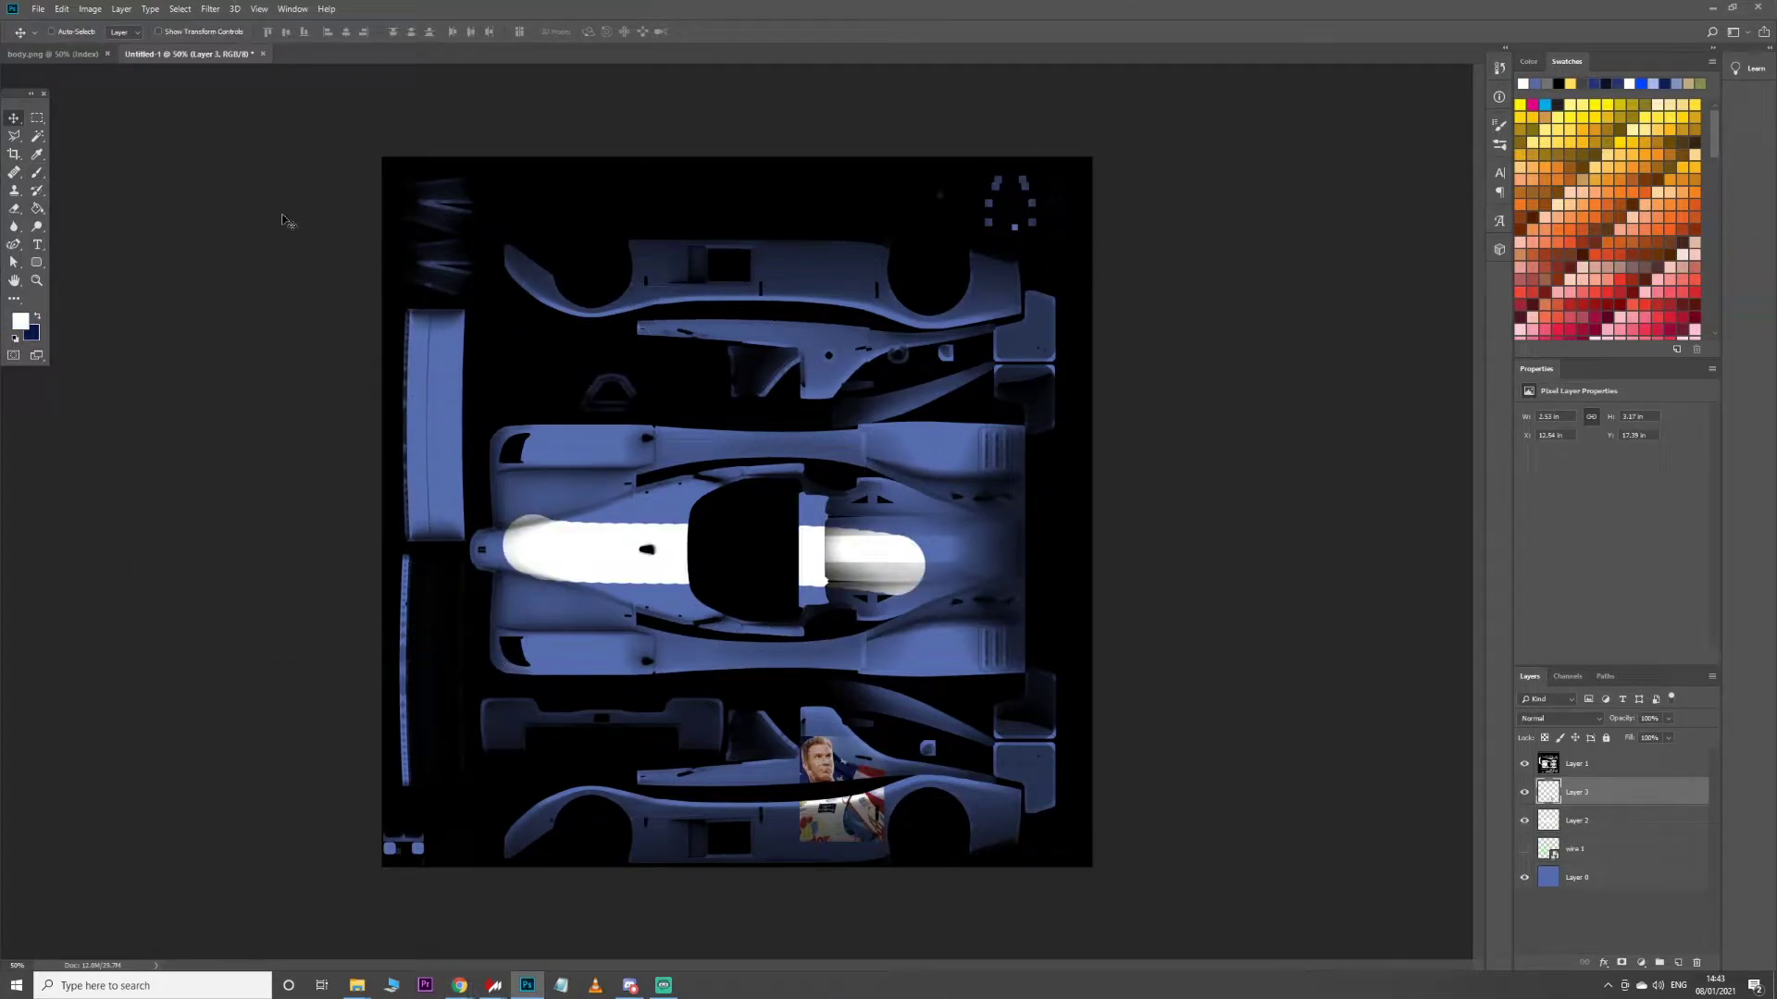
click(37, 9)
click(185, 163)
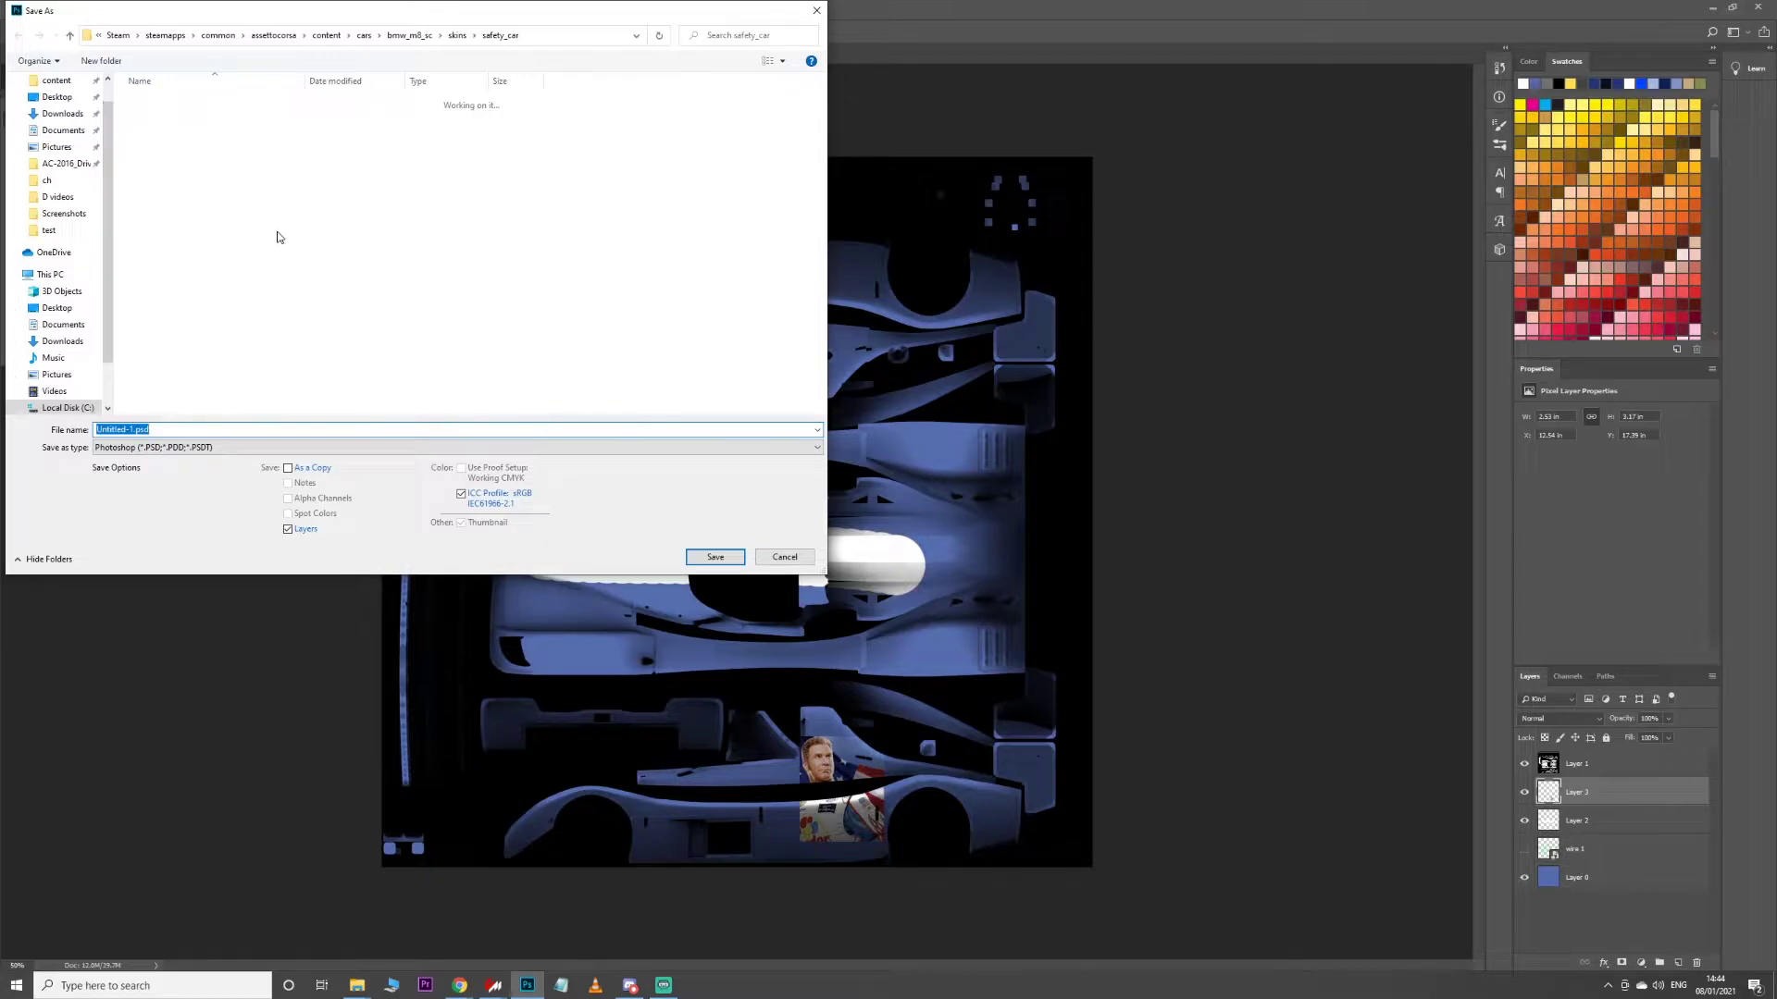
click(55, 81)
double_click(151, 130)
Search the cars folder for "radical" and open the skins folder inside radical_sr3_lhd
click(708, 42)
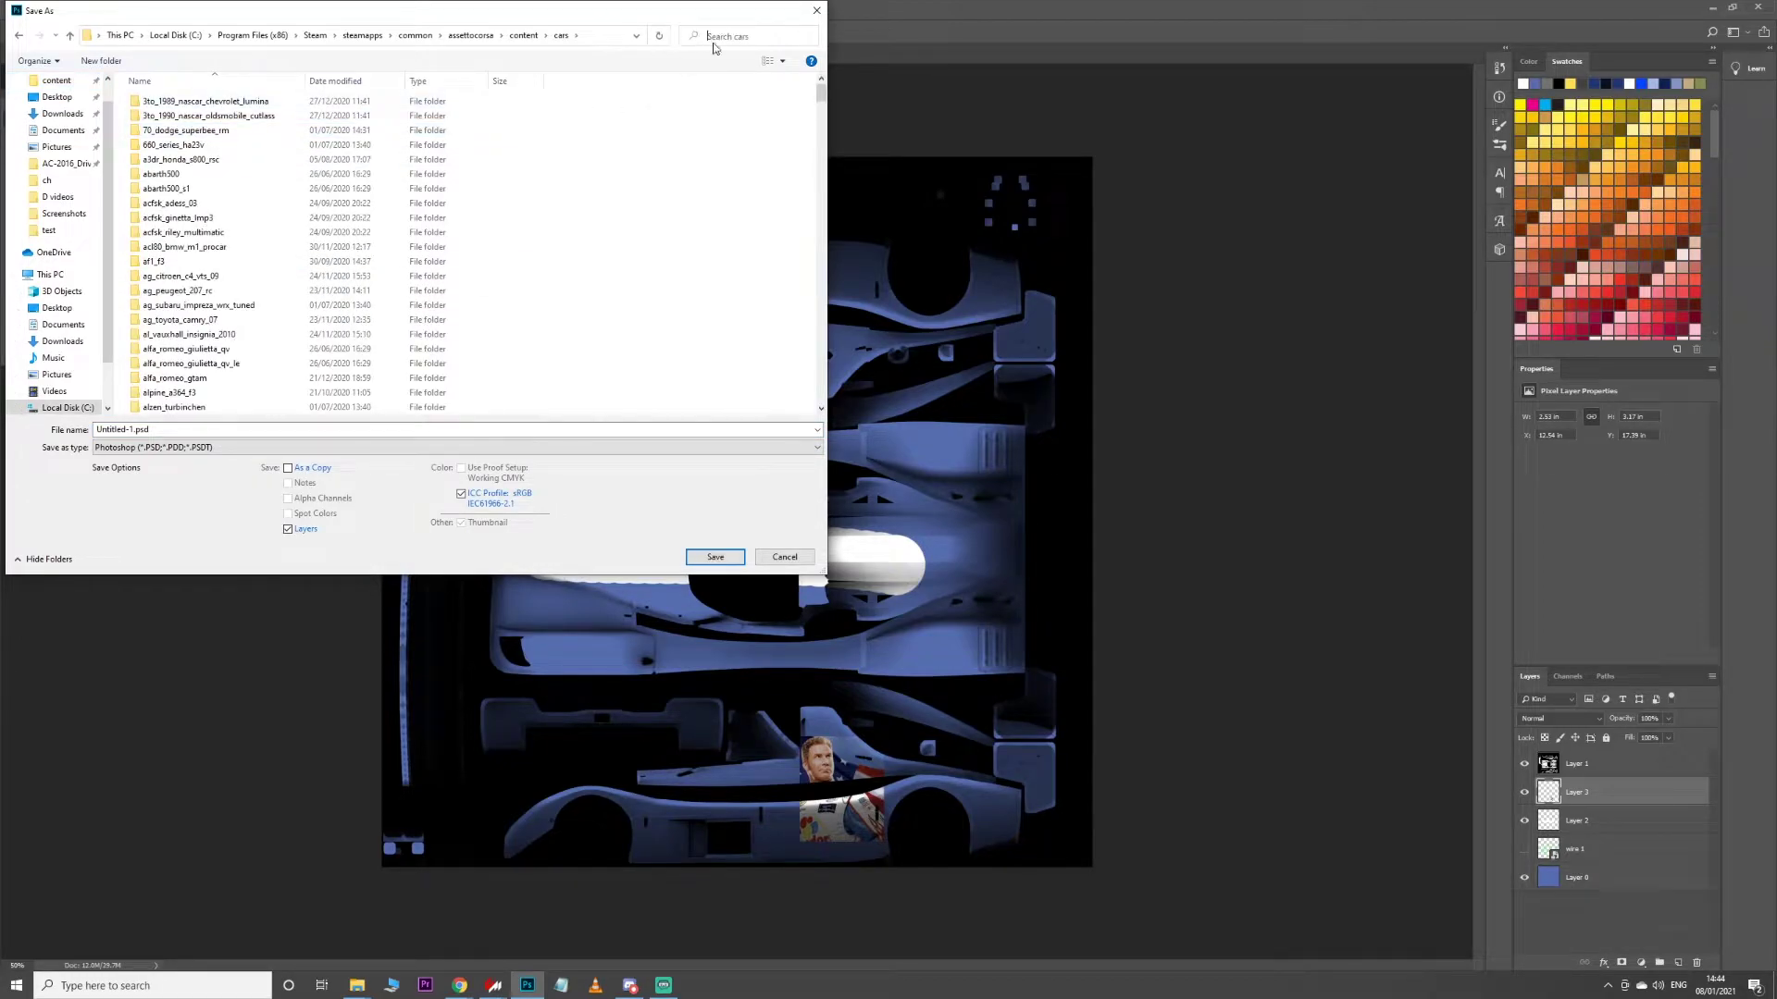
text(radical)
key(Return)
click(280, 126)
double_click(300, 127)
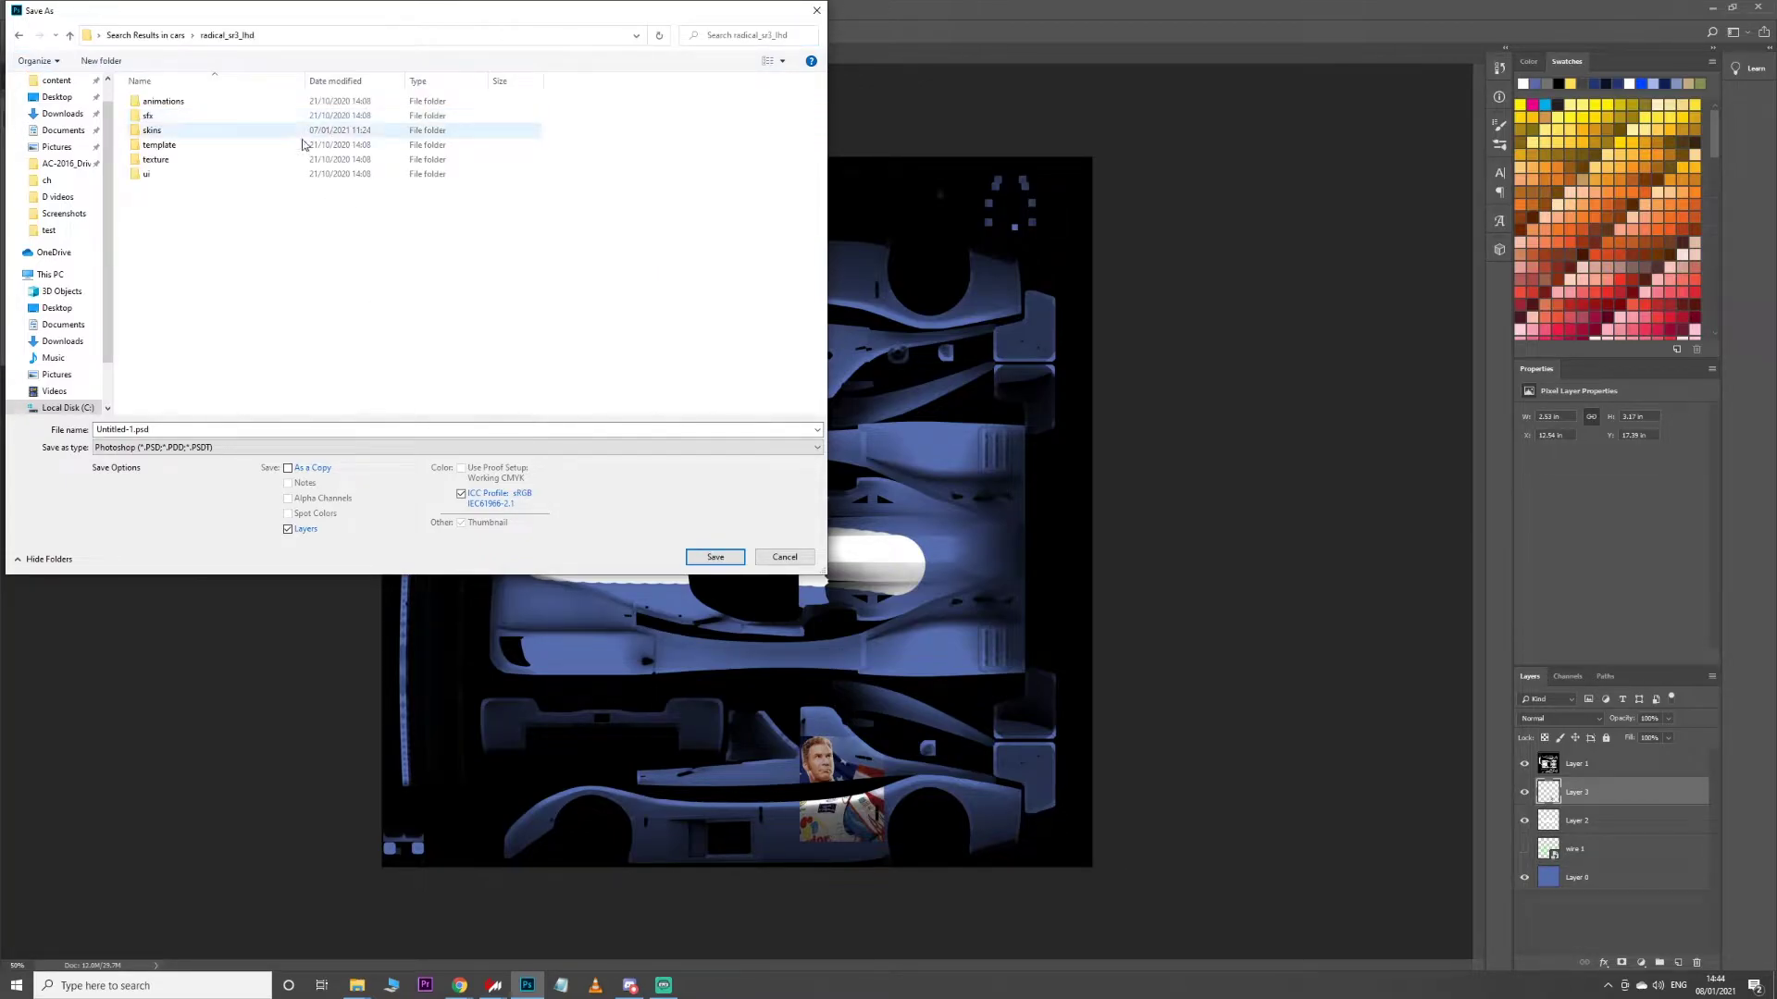
double_click(169, 135)
Create a folder named "testing" in the skins folder and open it as the save location
right_click(601, 256)
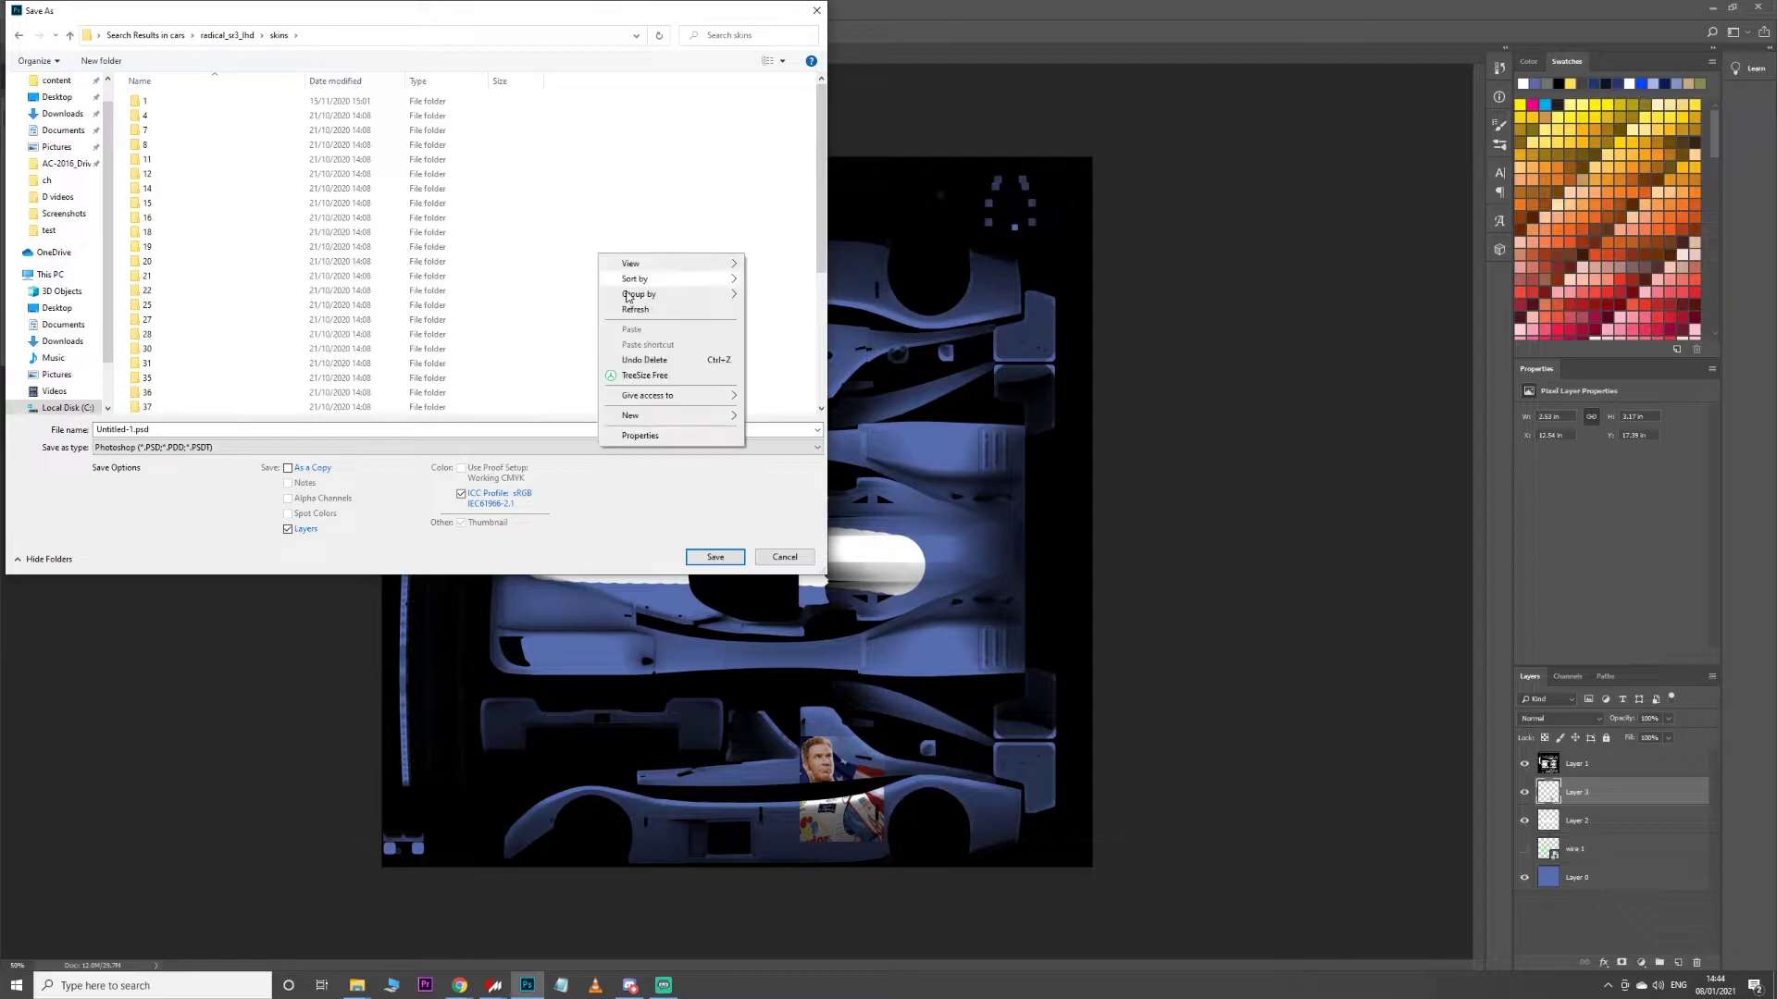
click(757, 418)
text(tes)
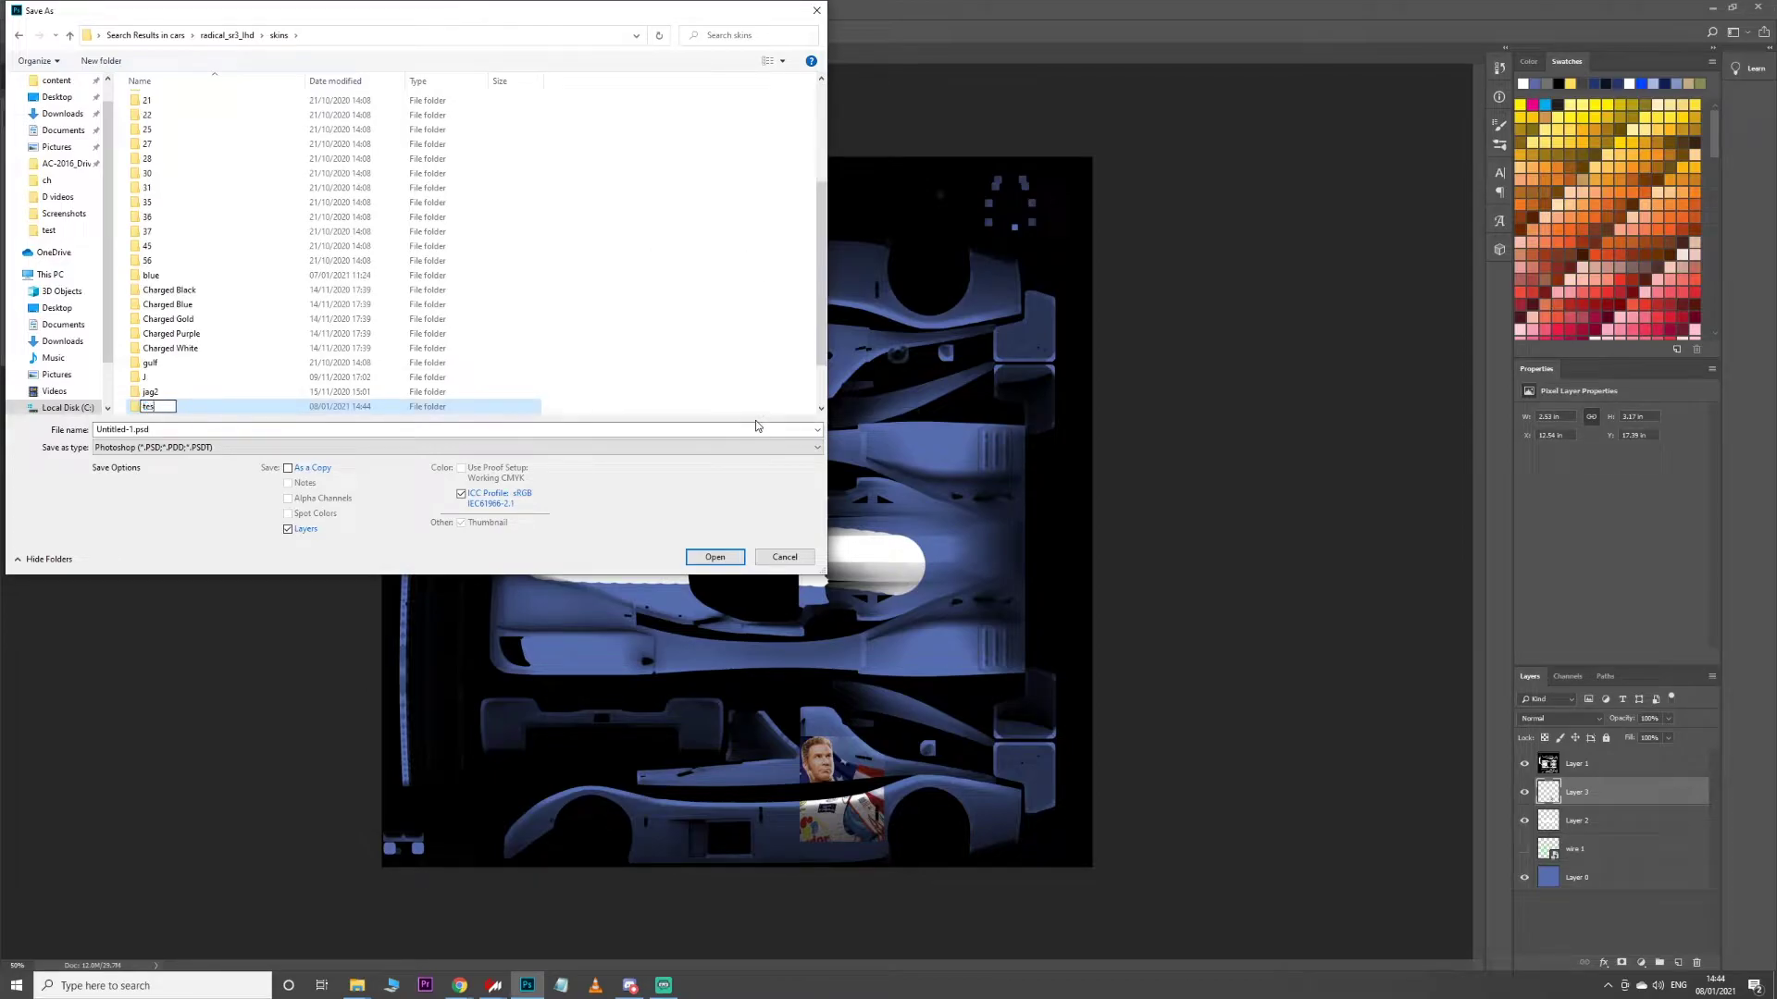
text(ting)
key(Return)
key(Return)
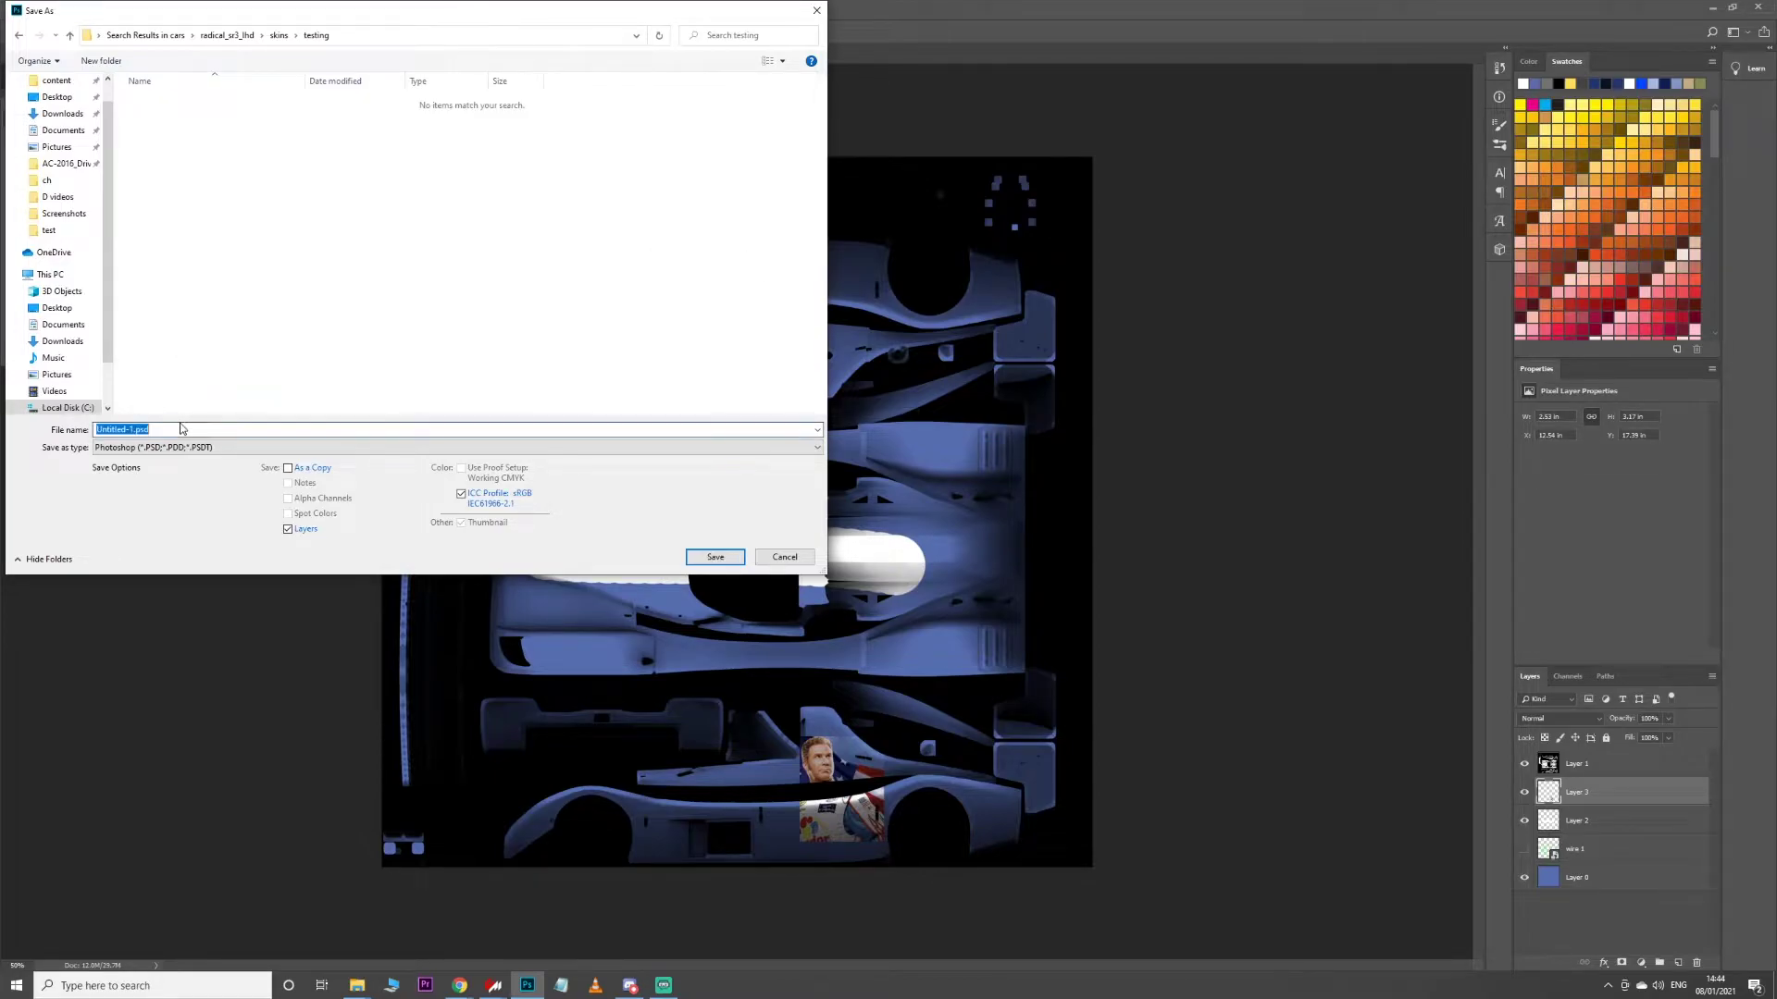
Save the livery as "body" in the DDS - NVIDIA Texture Tools Exporter format
text(body)
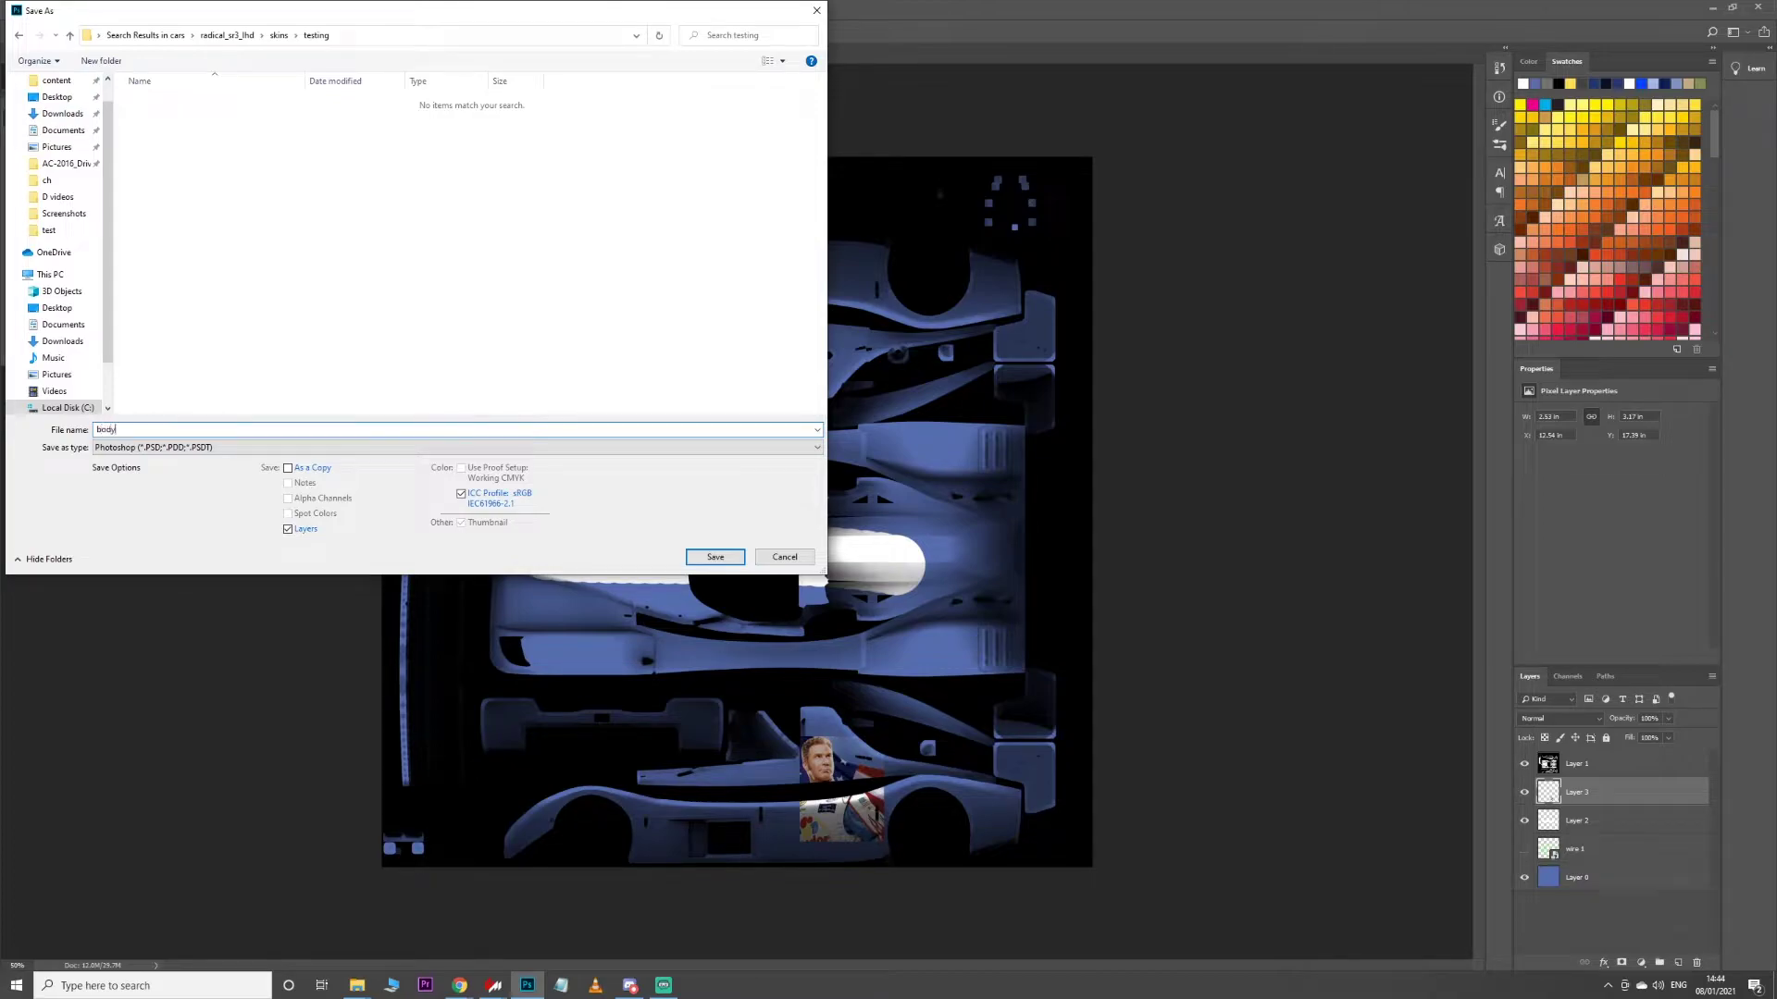
click(213, 447)
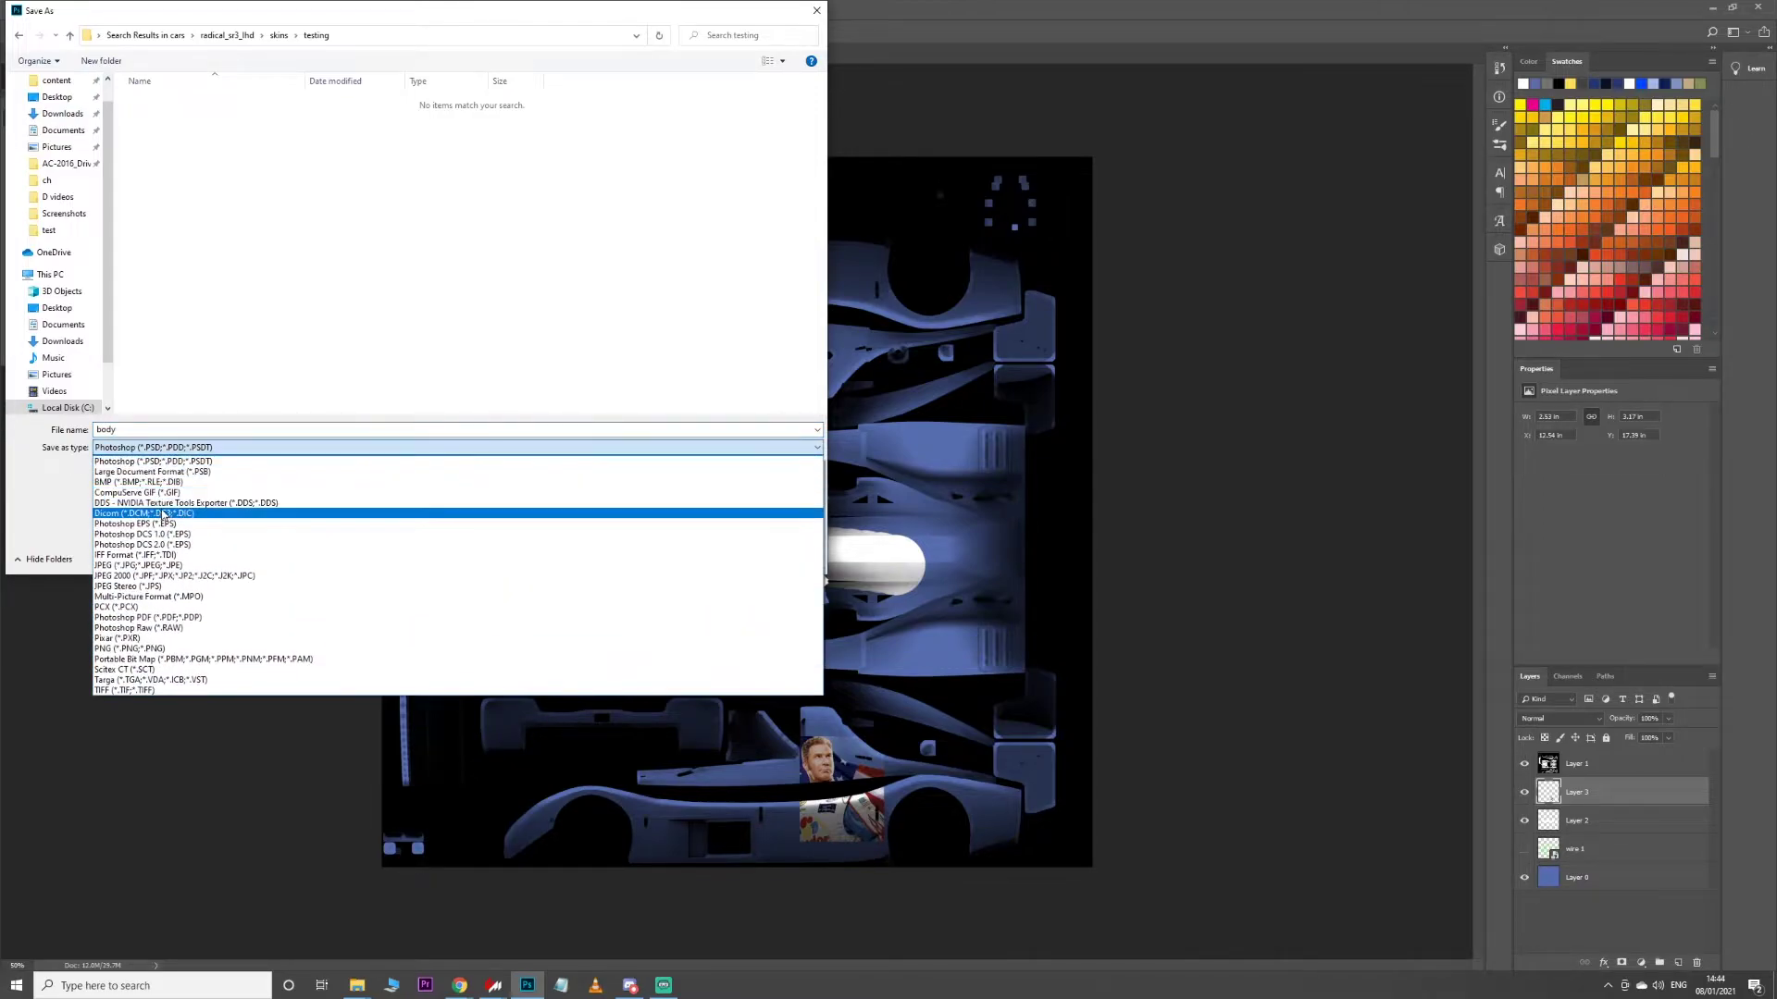
click(212, 508)
click(740, 559)
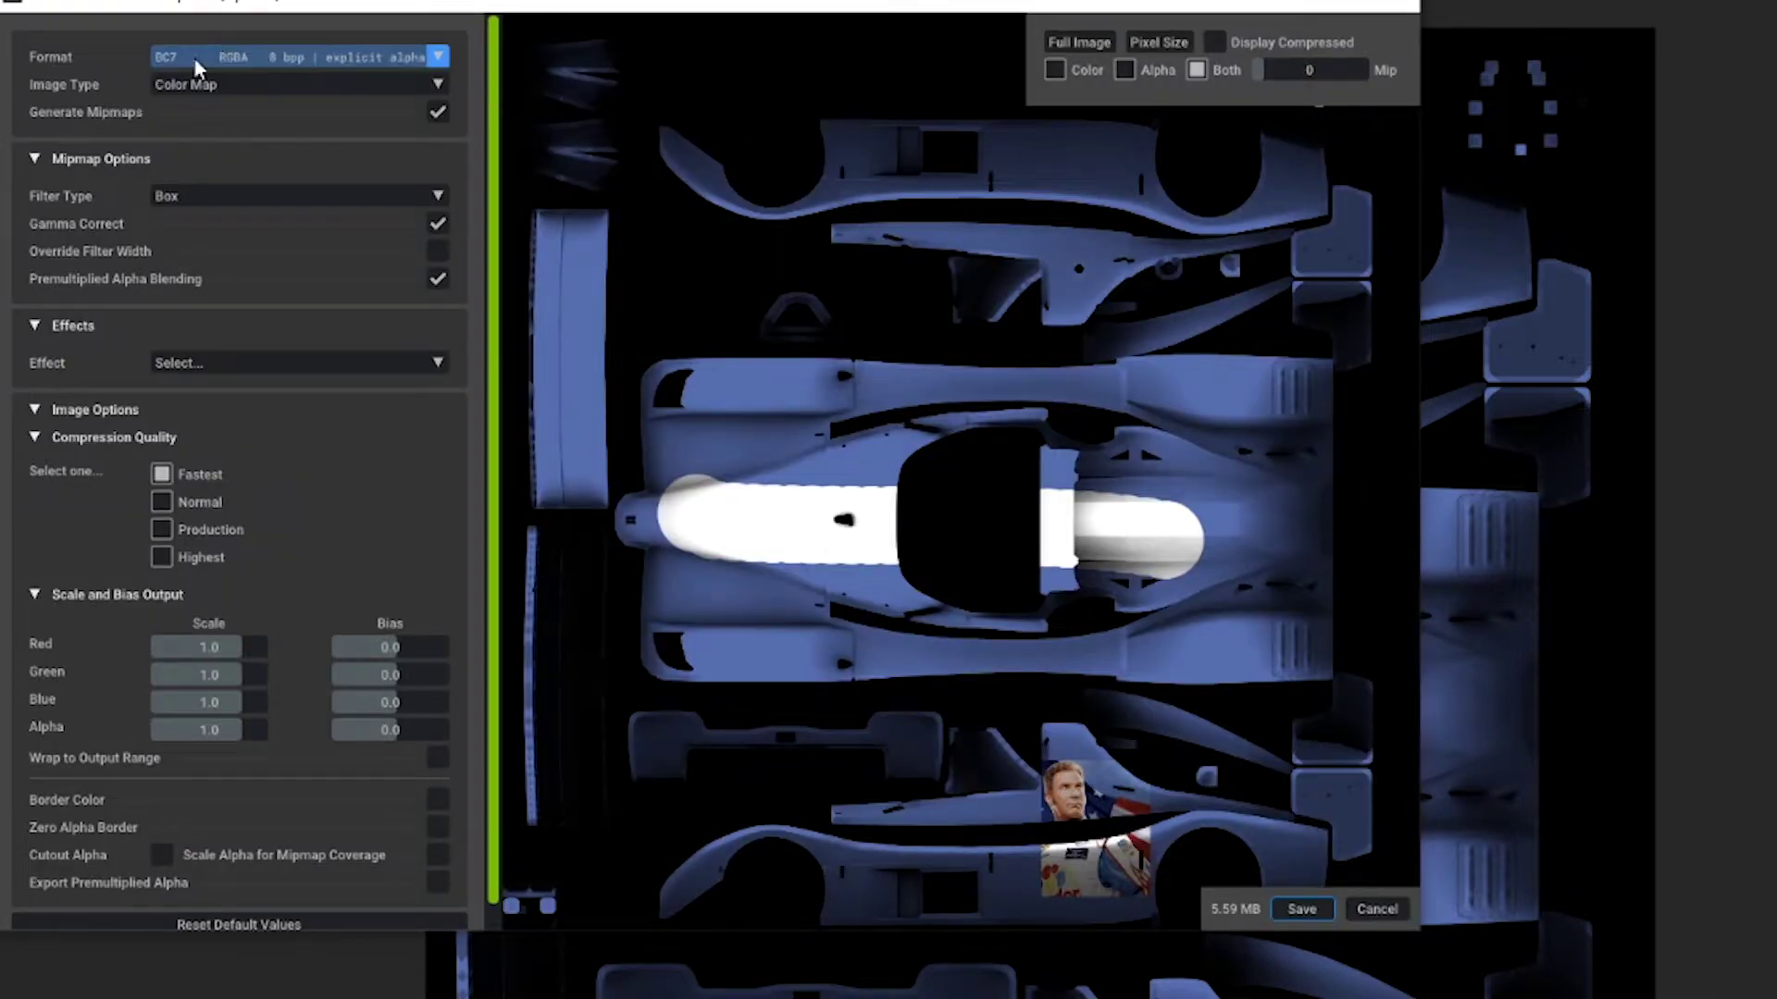
Set the DDS compression format to BC3 RGBA 8 bpp interpolated alpha and save the texture
drag(340, 2, 452, 41)
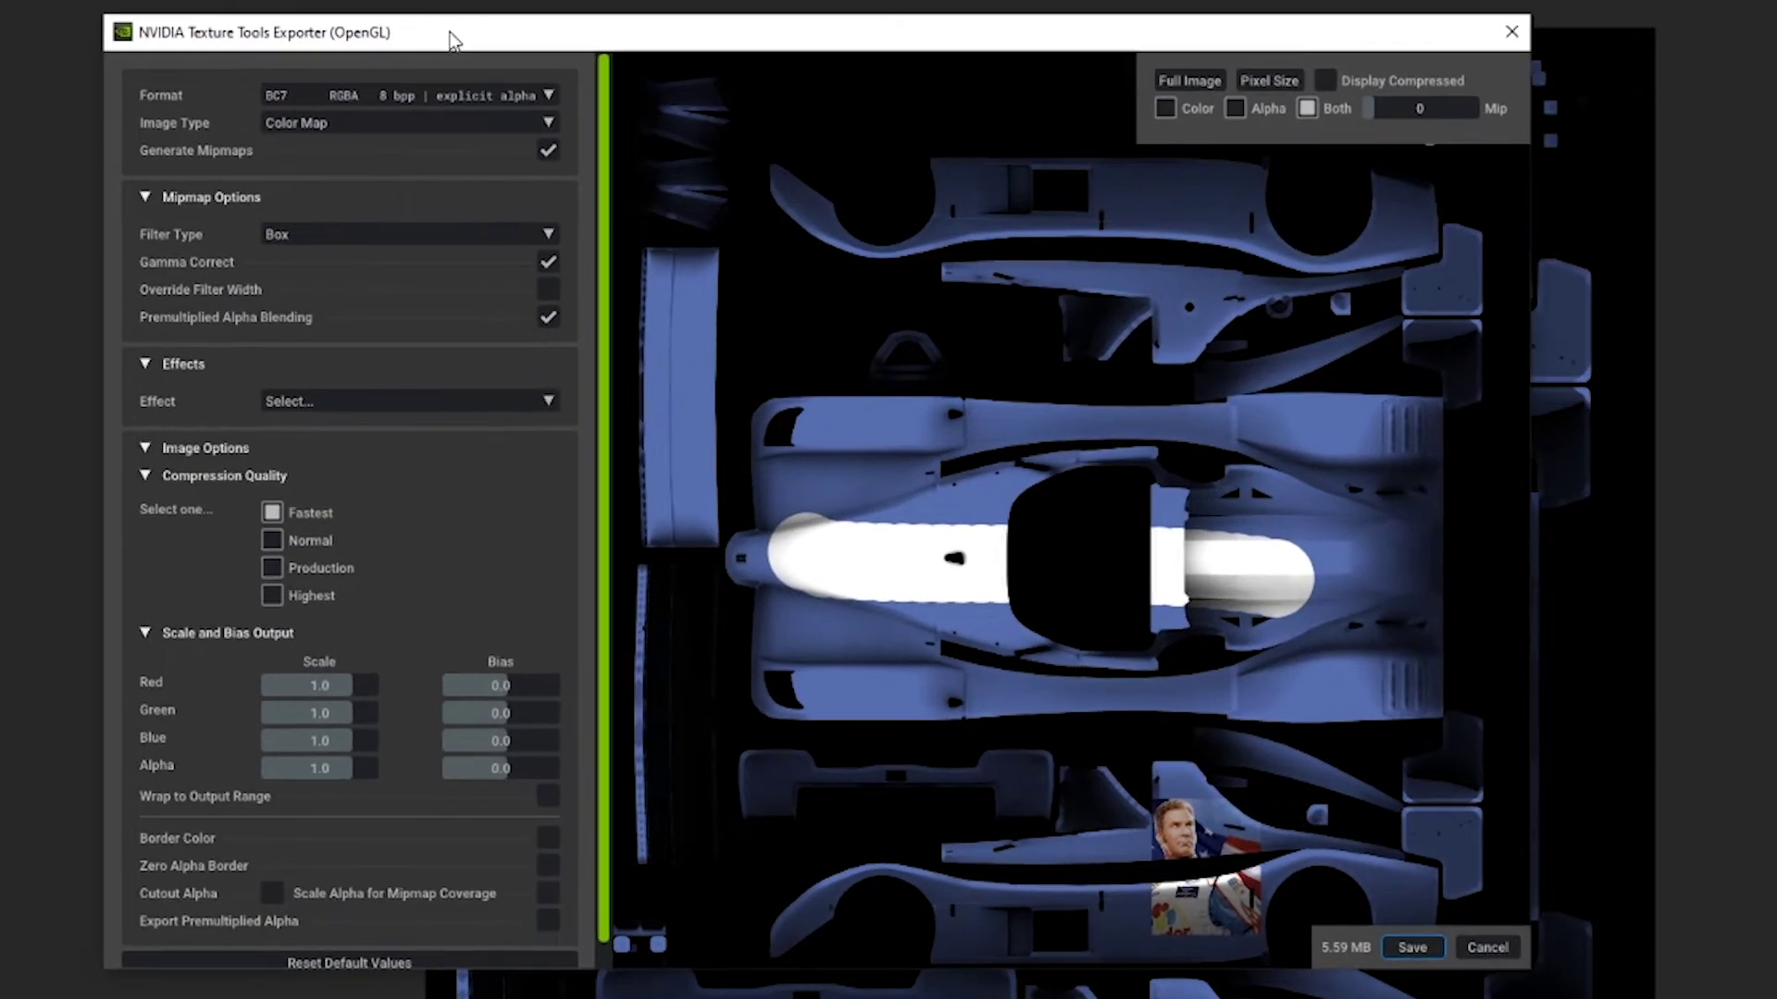
click(307, 88)
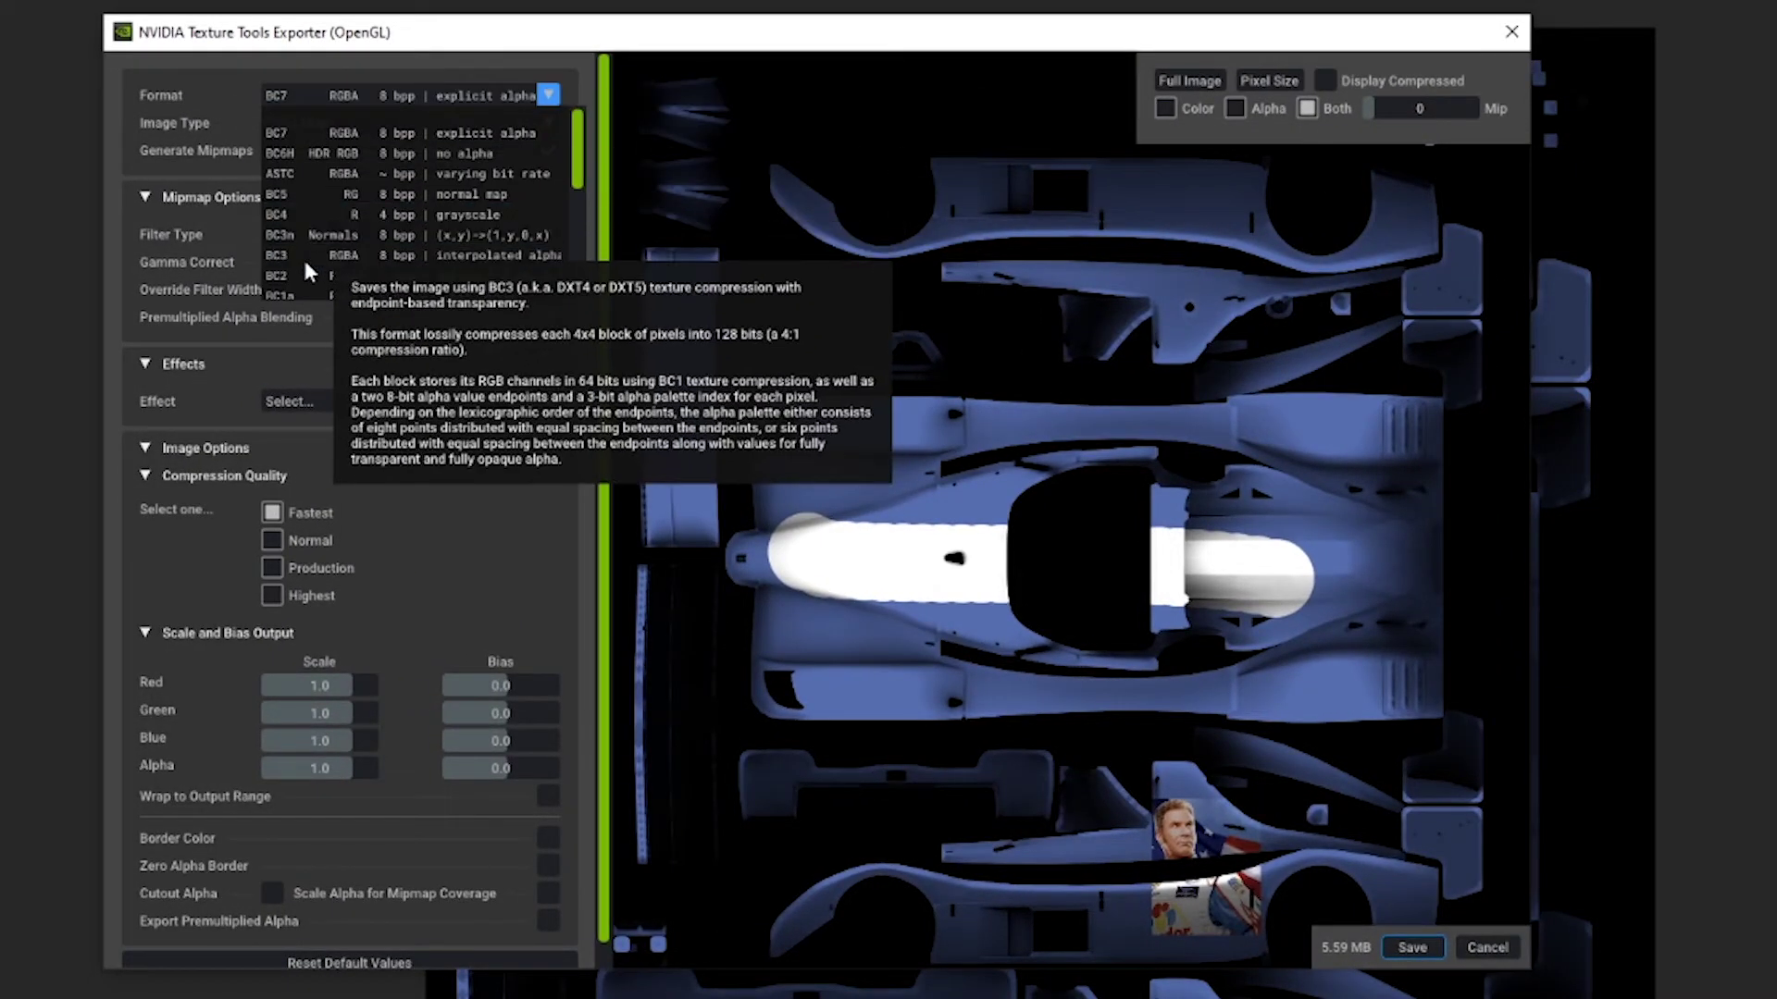
click(303, 256)
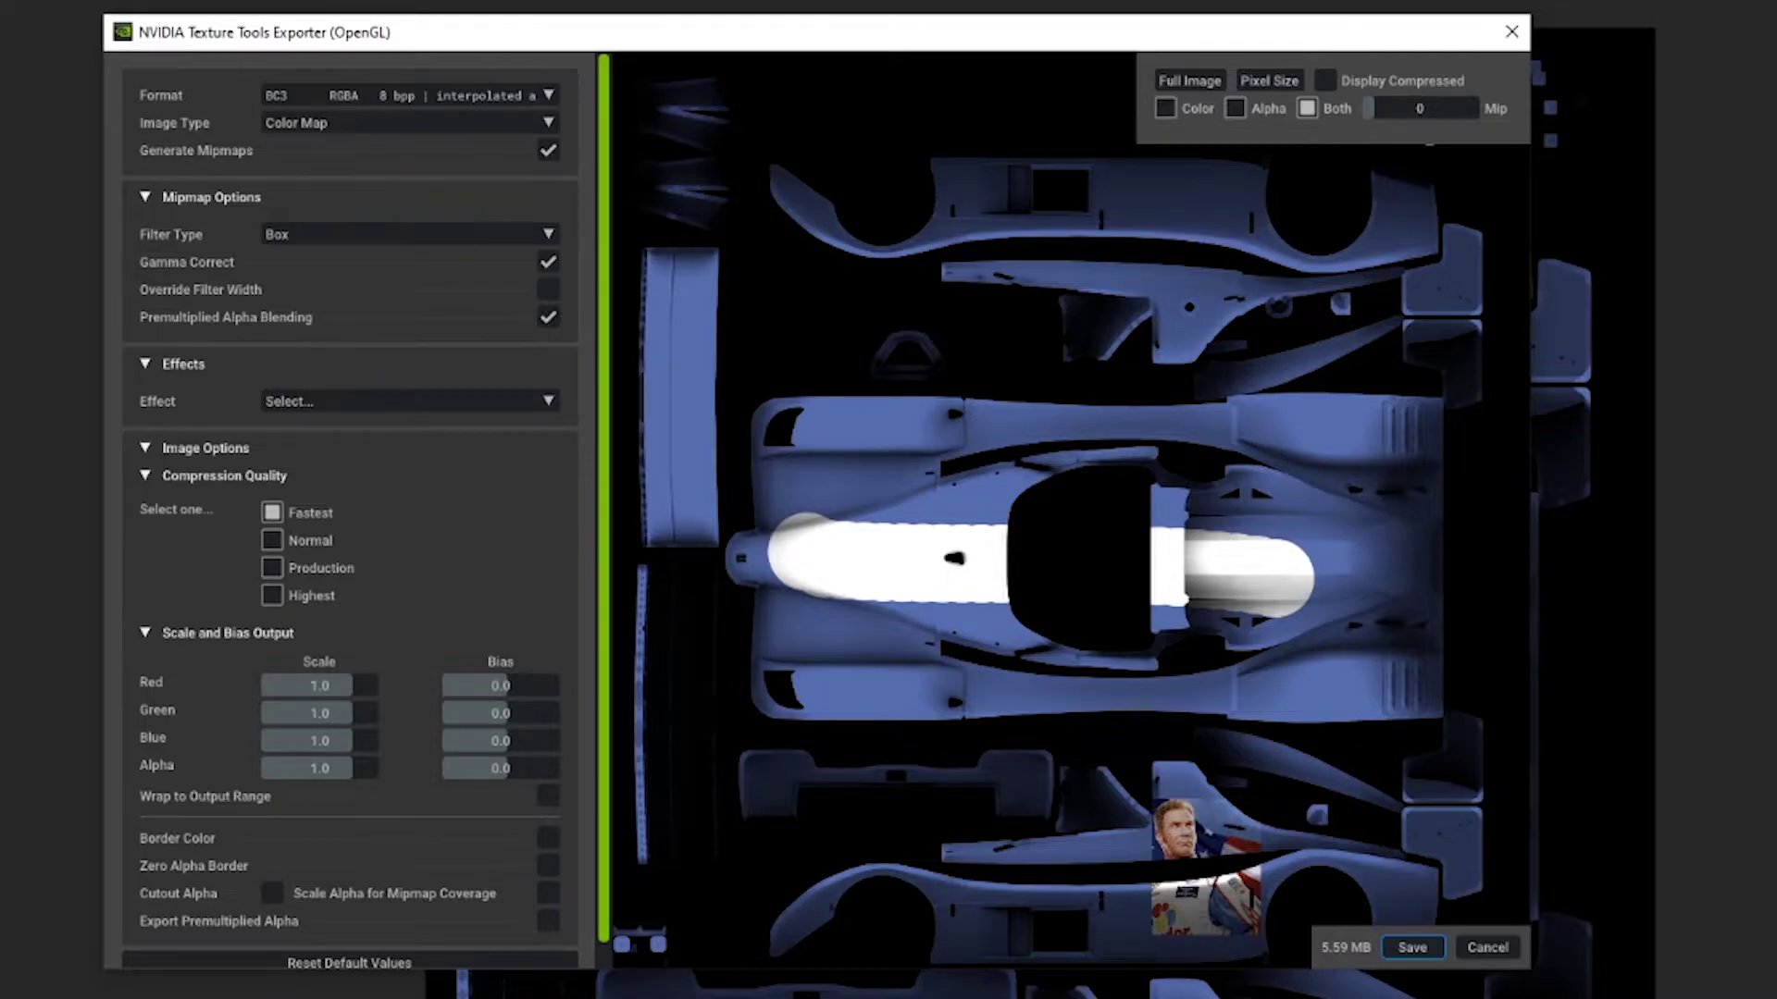
click(1412, 948)
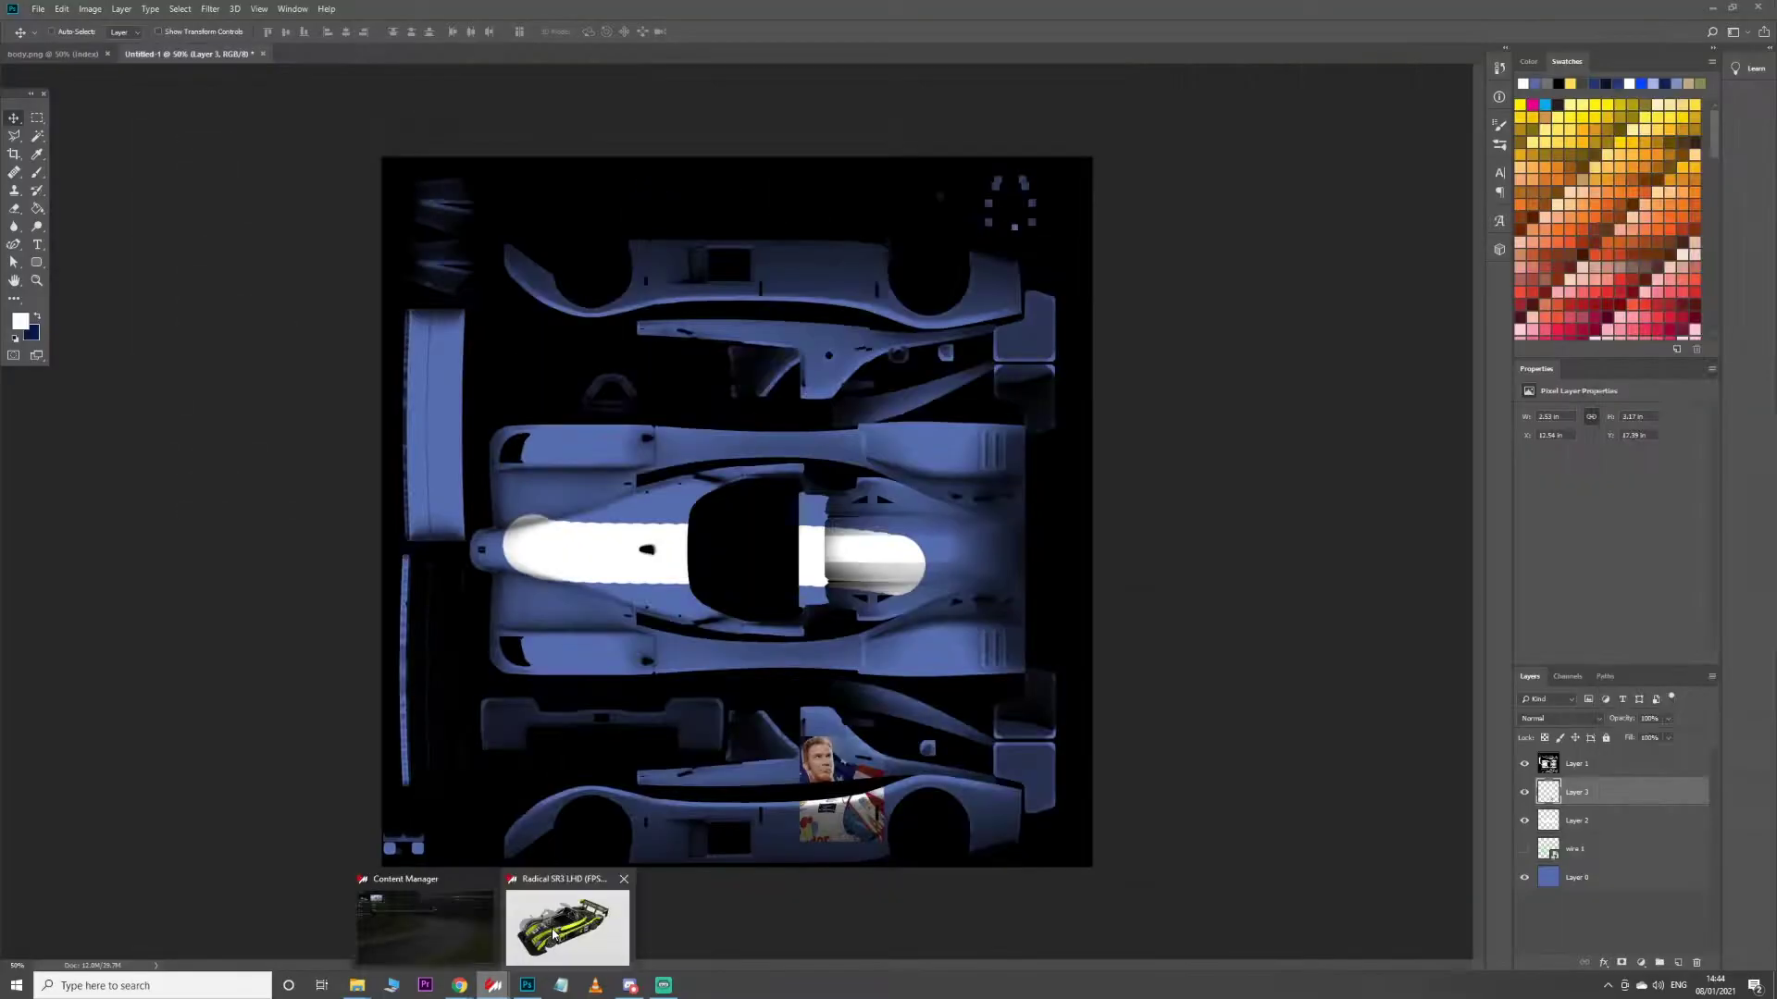
Switch to the Radical SR3 LHD preview in Content Manager, show the Testing skin and enable skin editing mode
click(553, 934)
click(1757, 139)
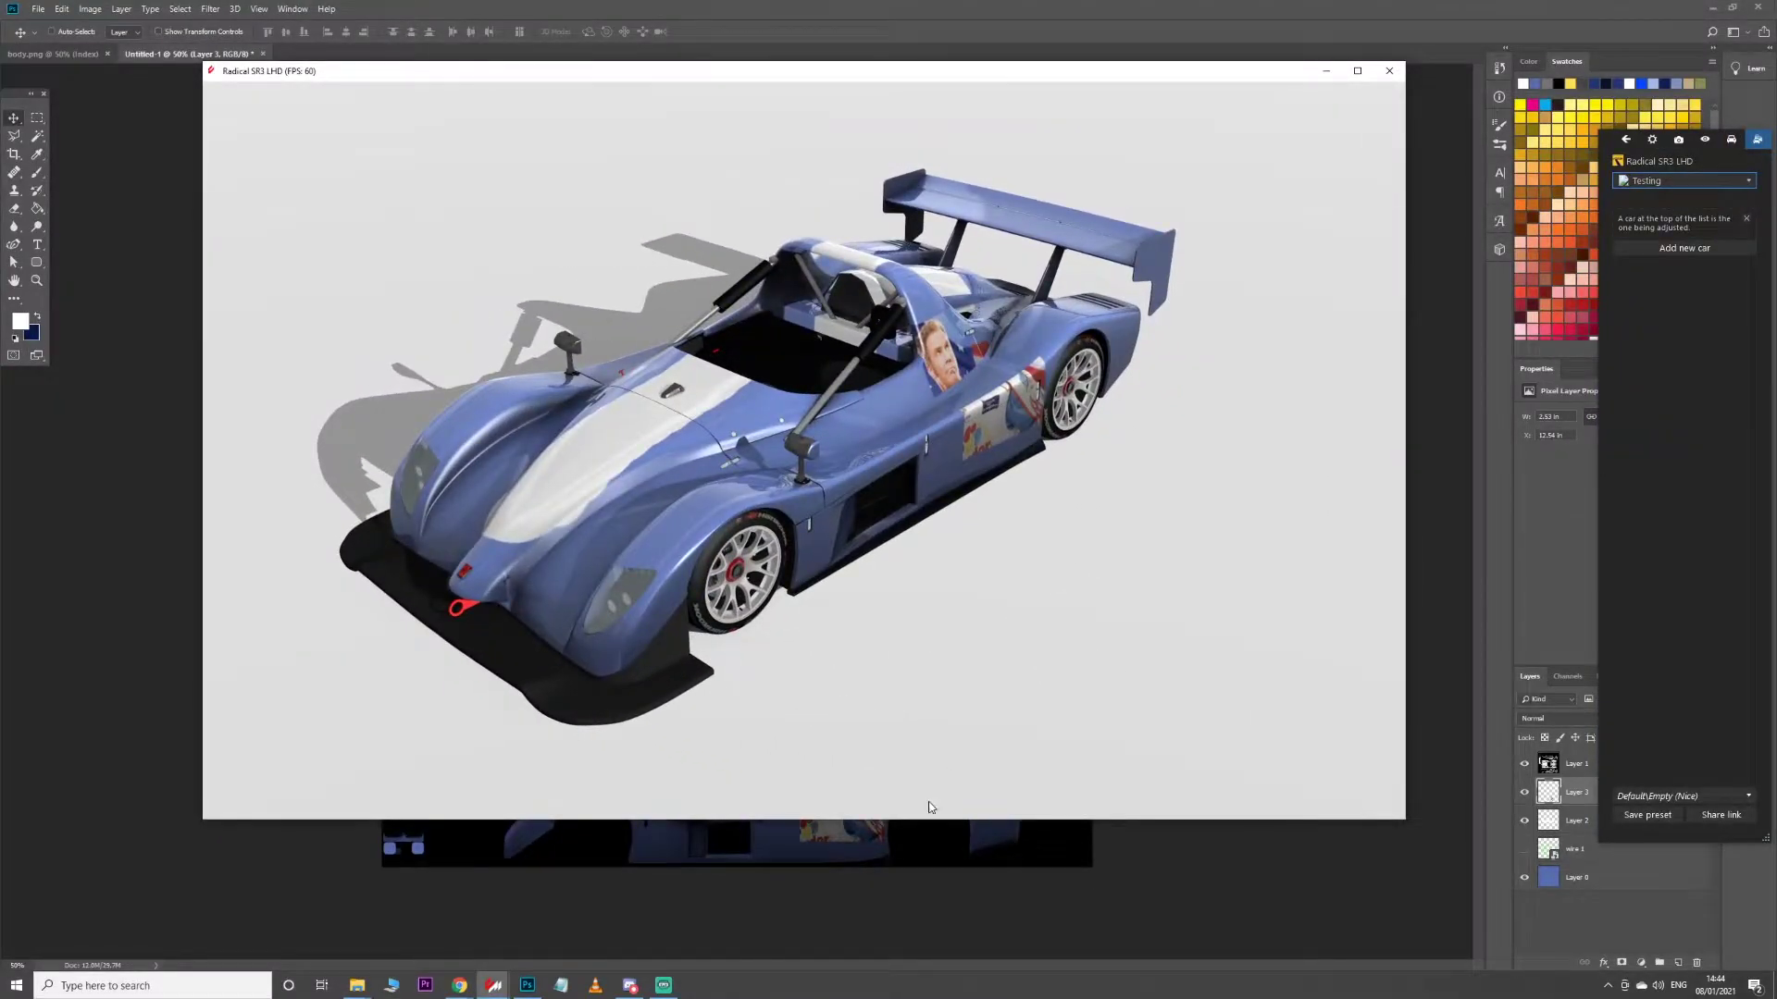
click(929, 833)
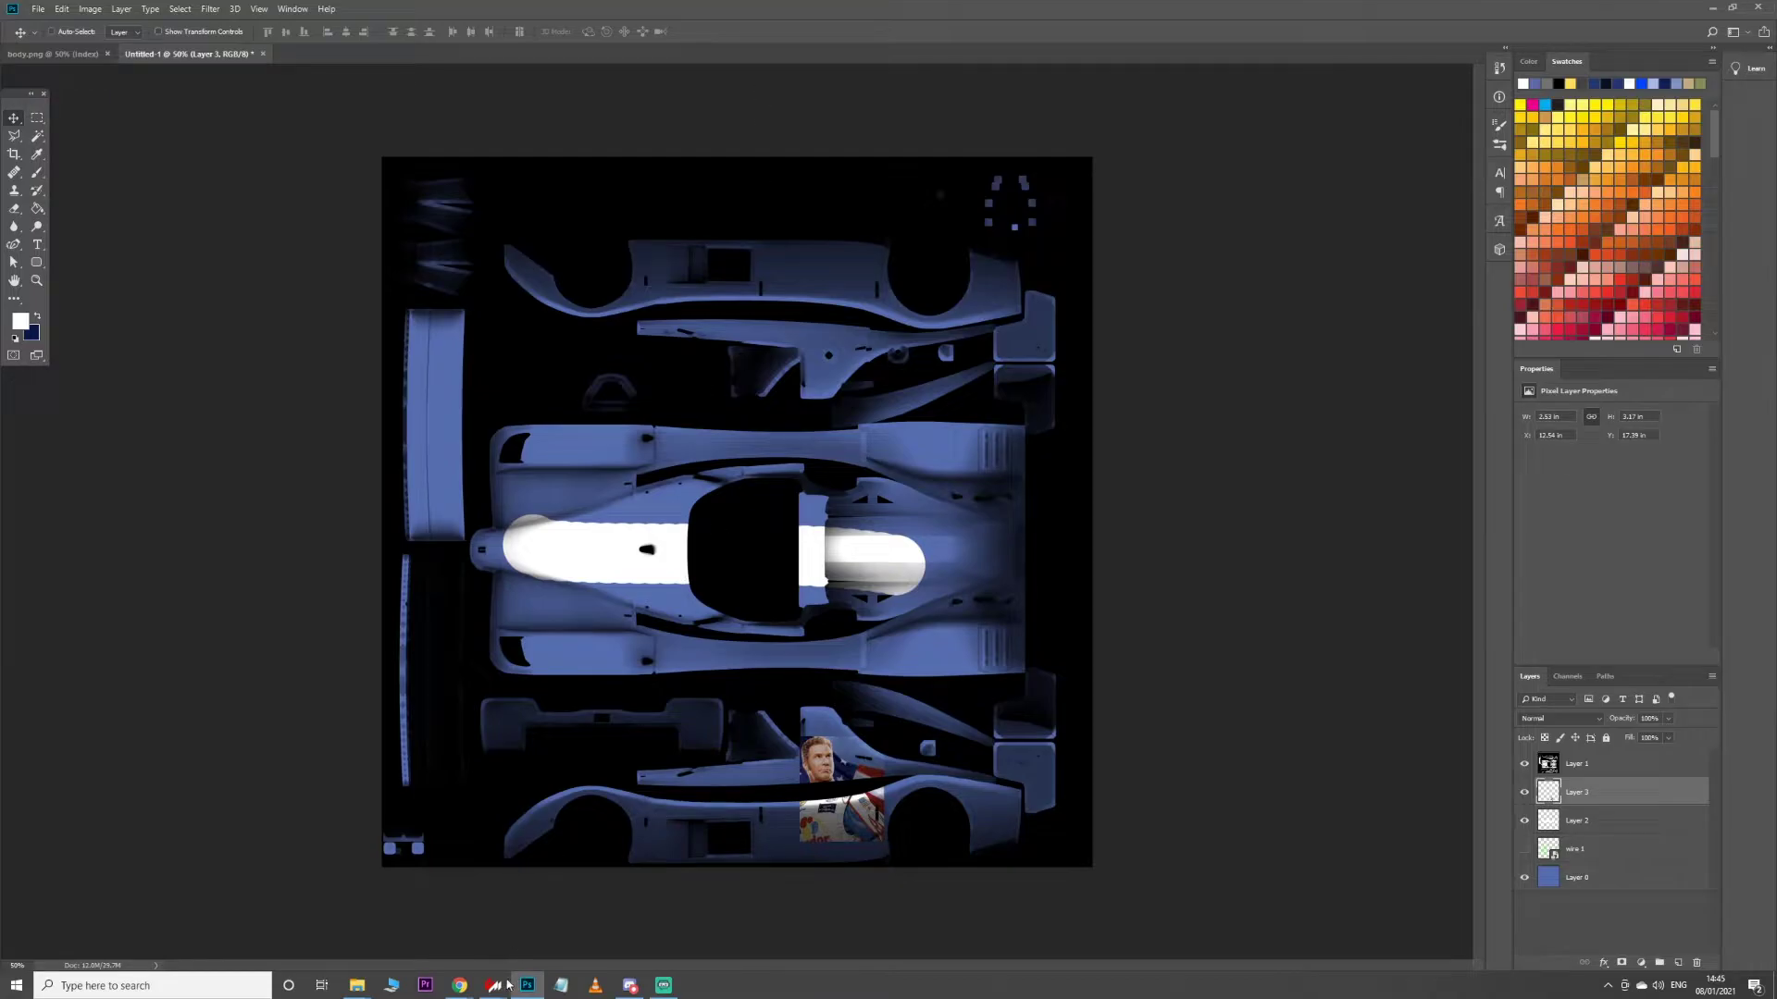
mouse_move(508, 985)
click(569, 921)
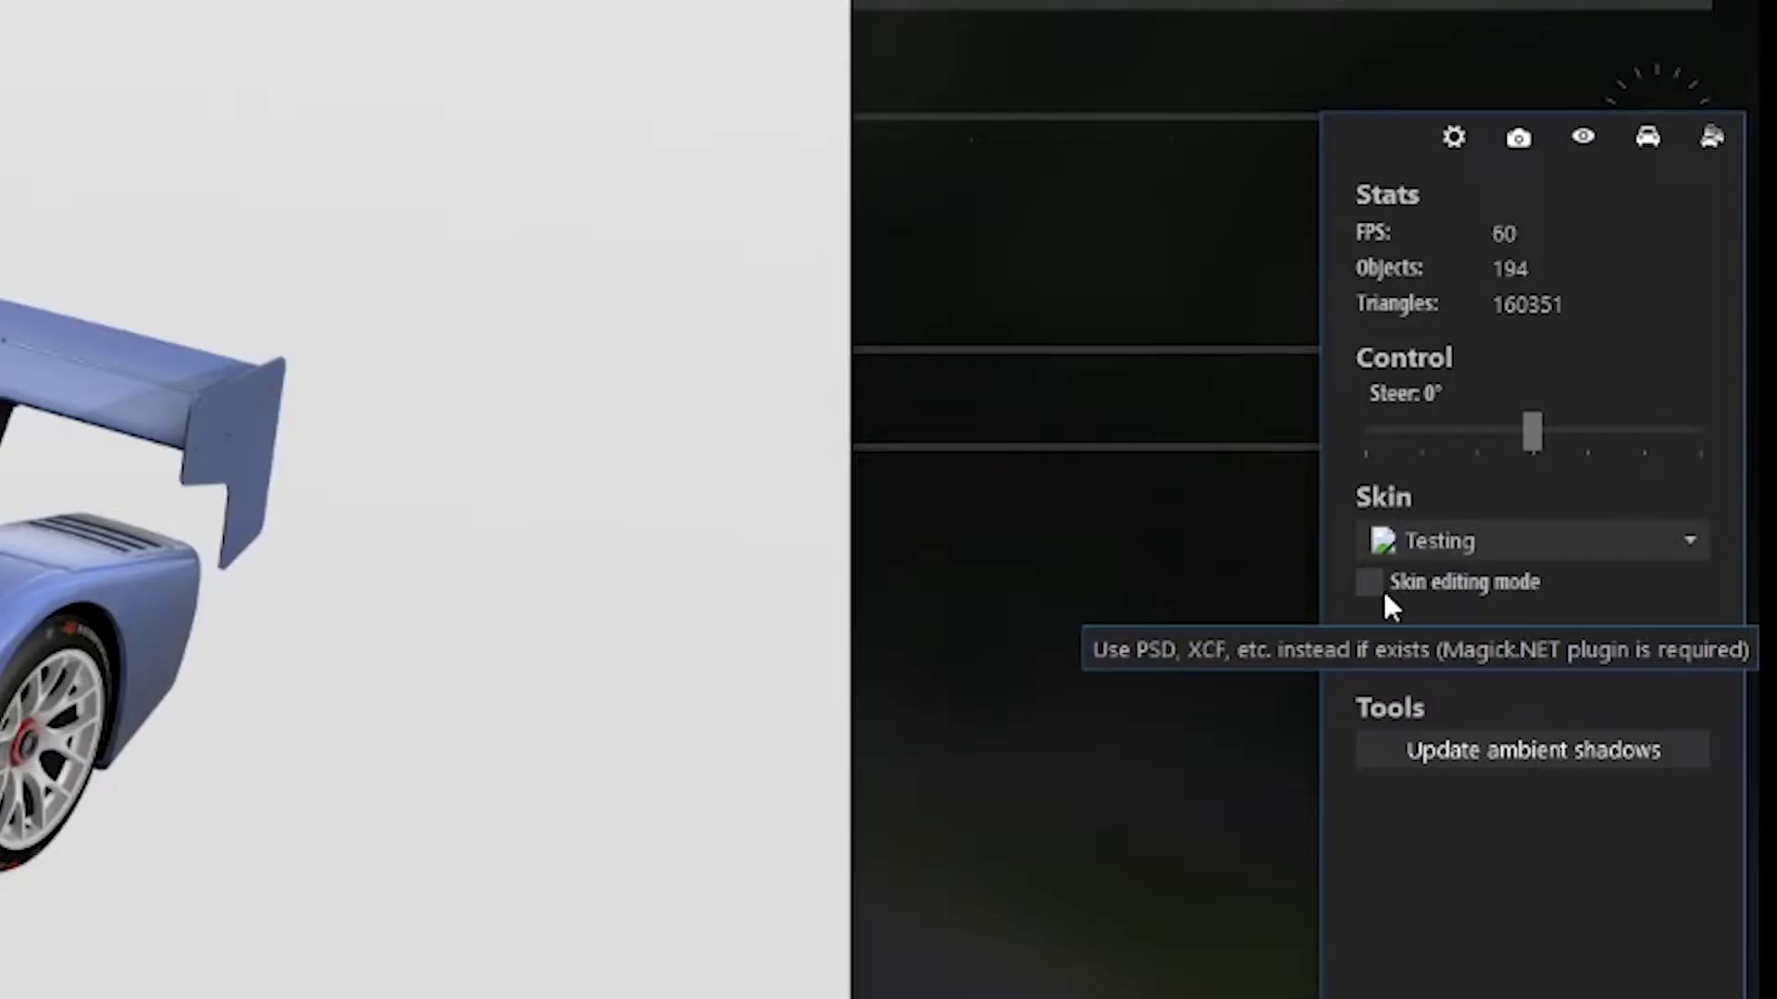
click(1376, 585)
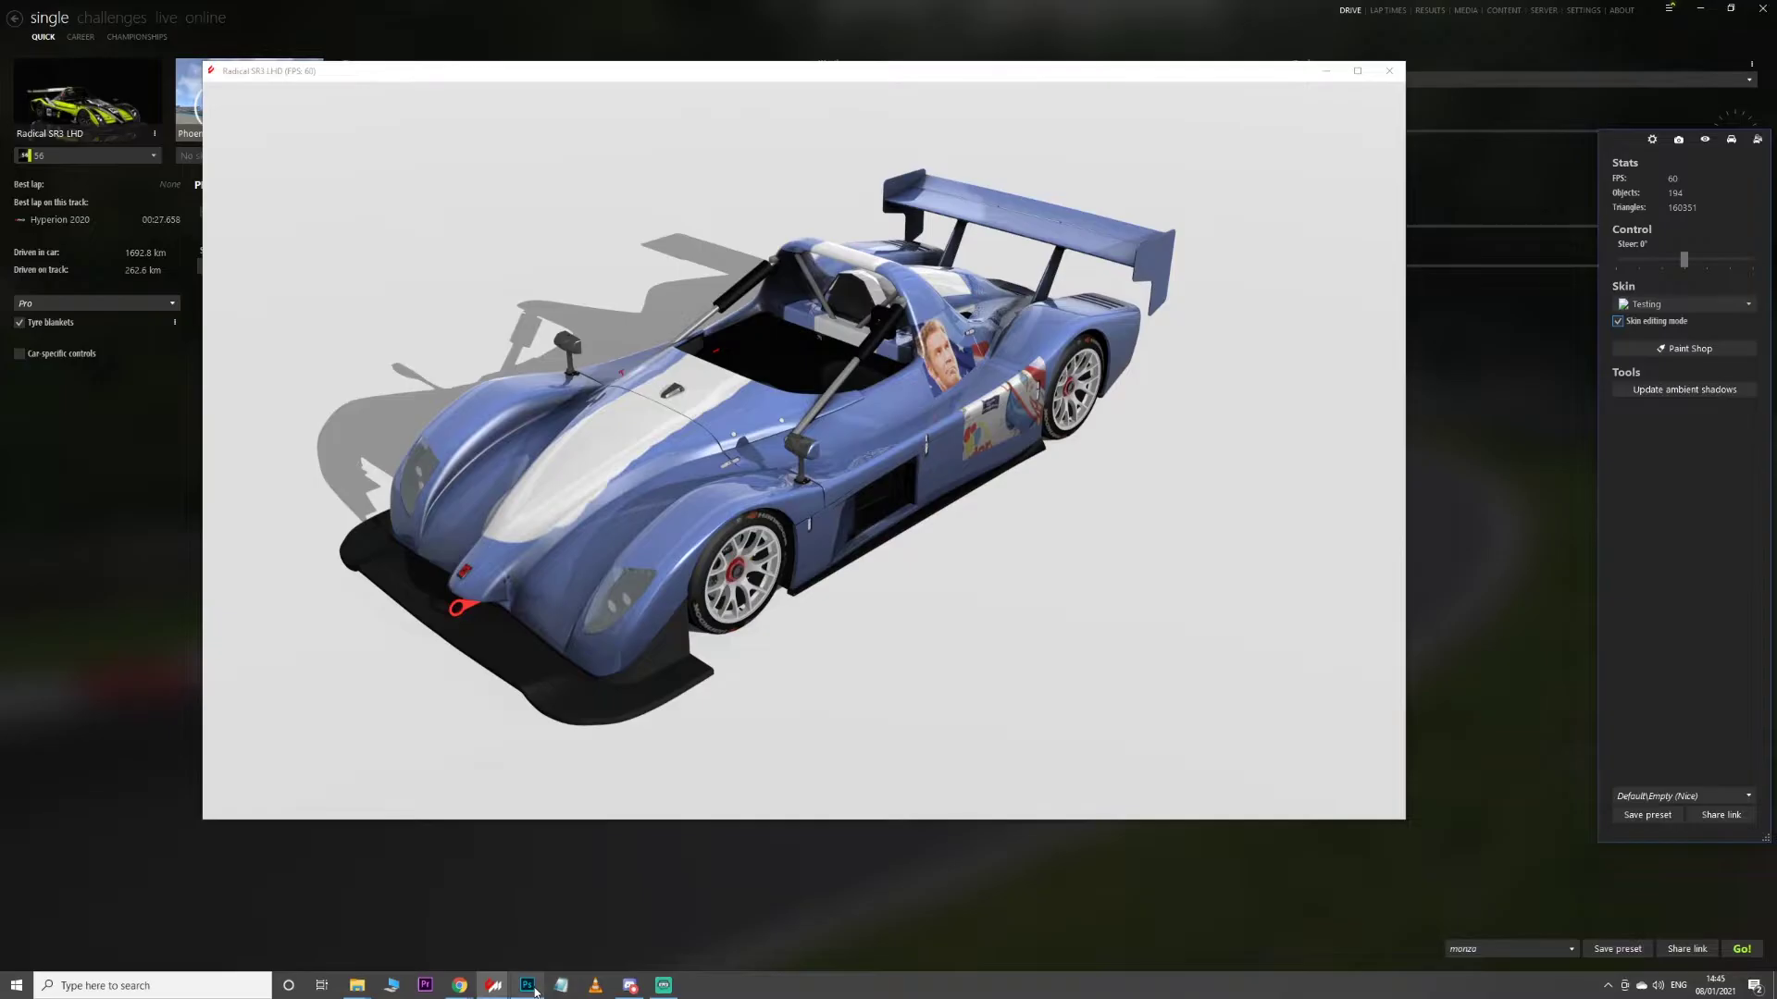
Arrange the Radical SR3 LHD preview and the Photoshop window side by side, each filling half the screen
click(529, 987)
mouse_move(494, 985)
click(569, 921)
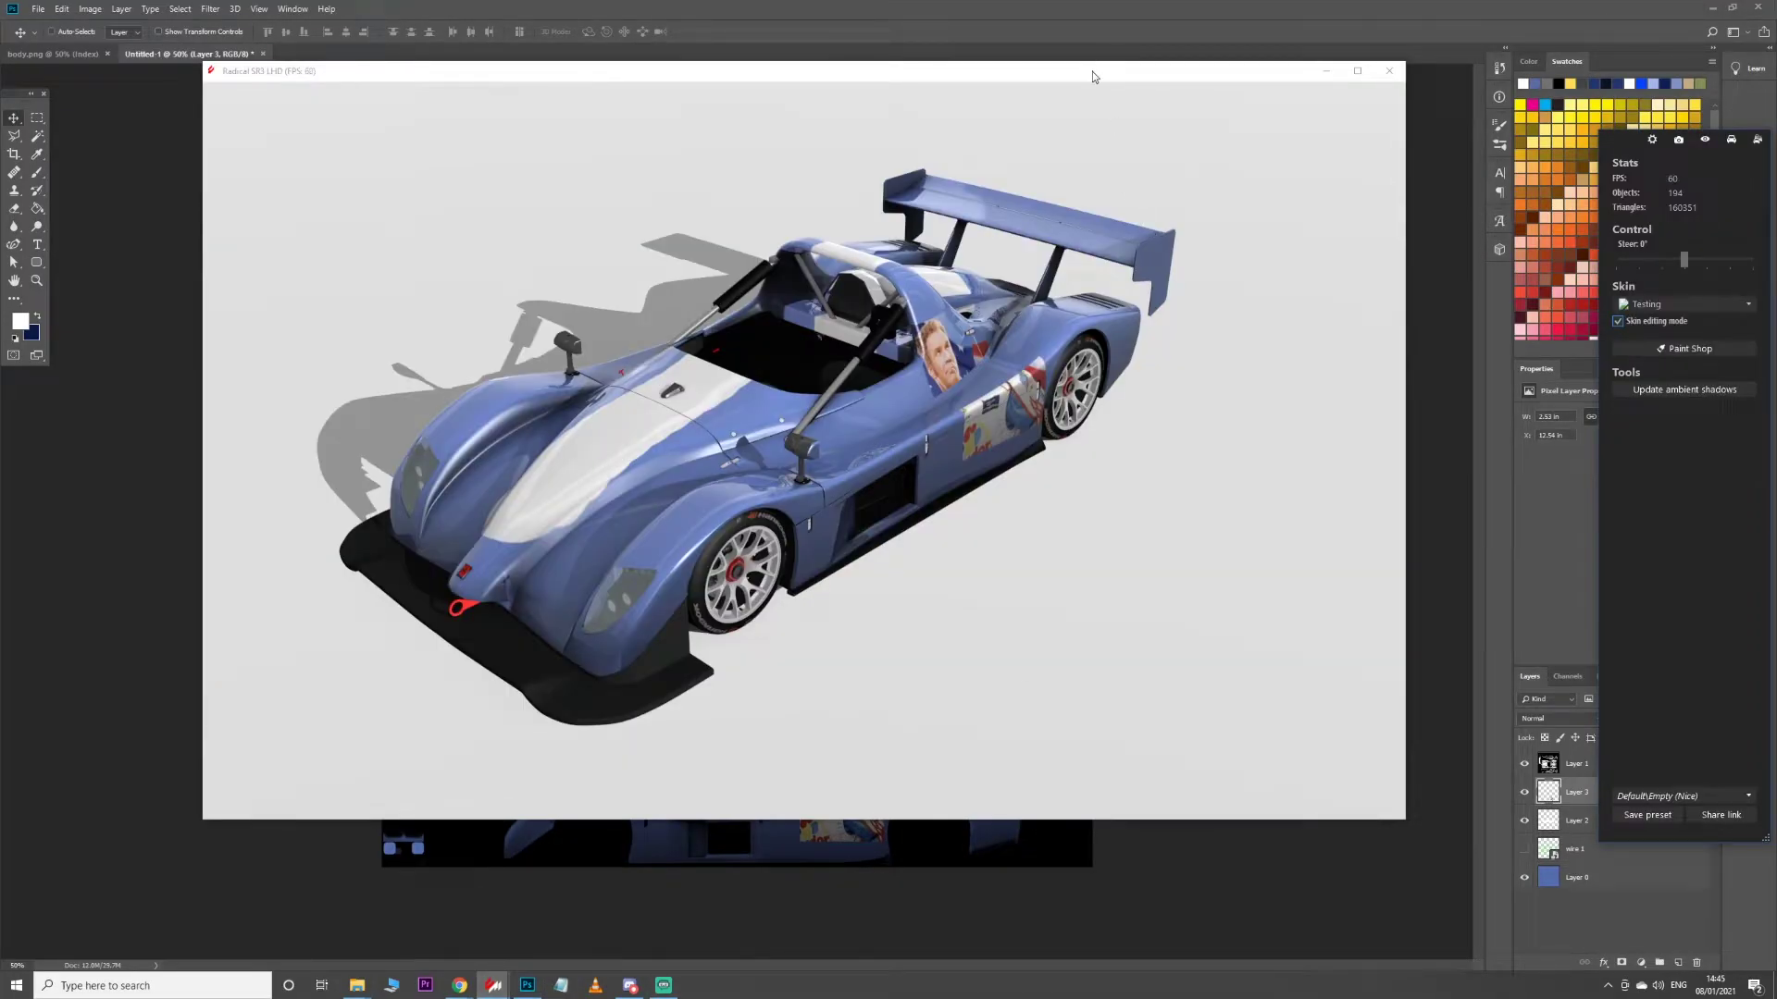
drag(1093, 77, 1772, 84)
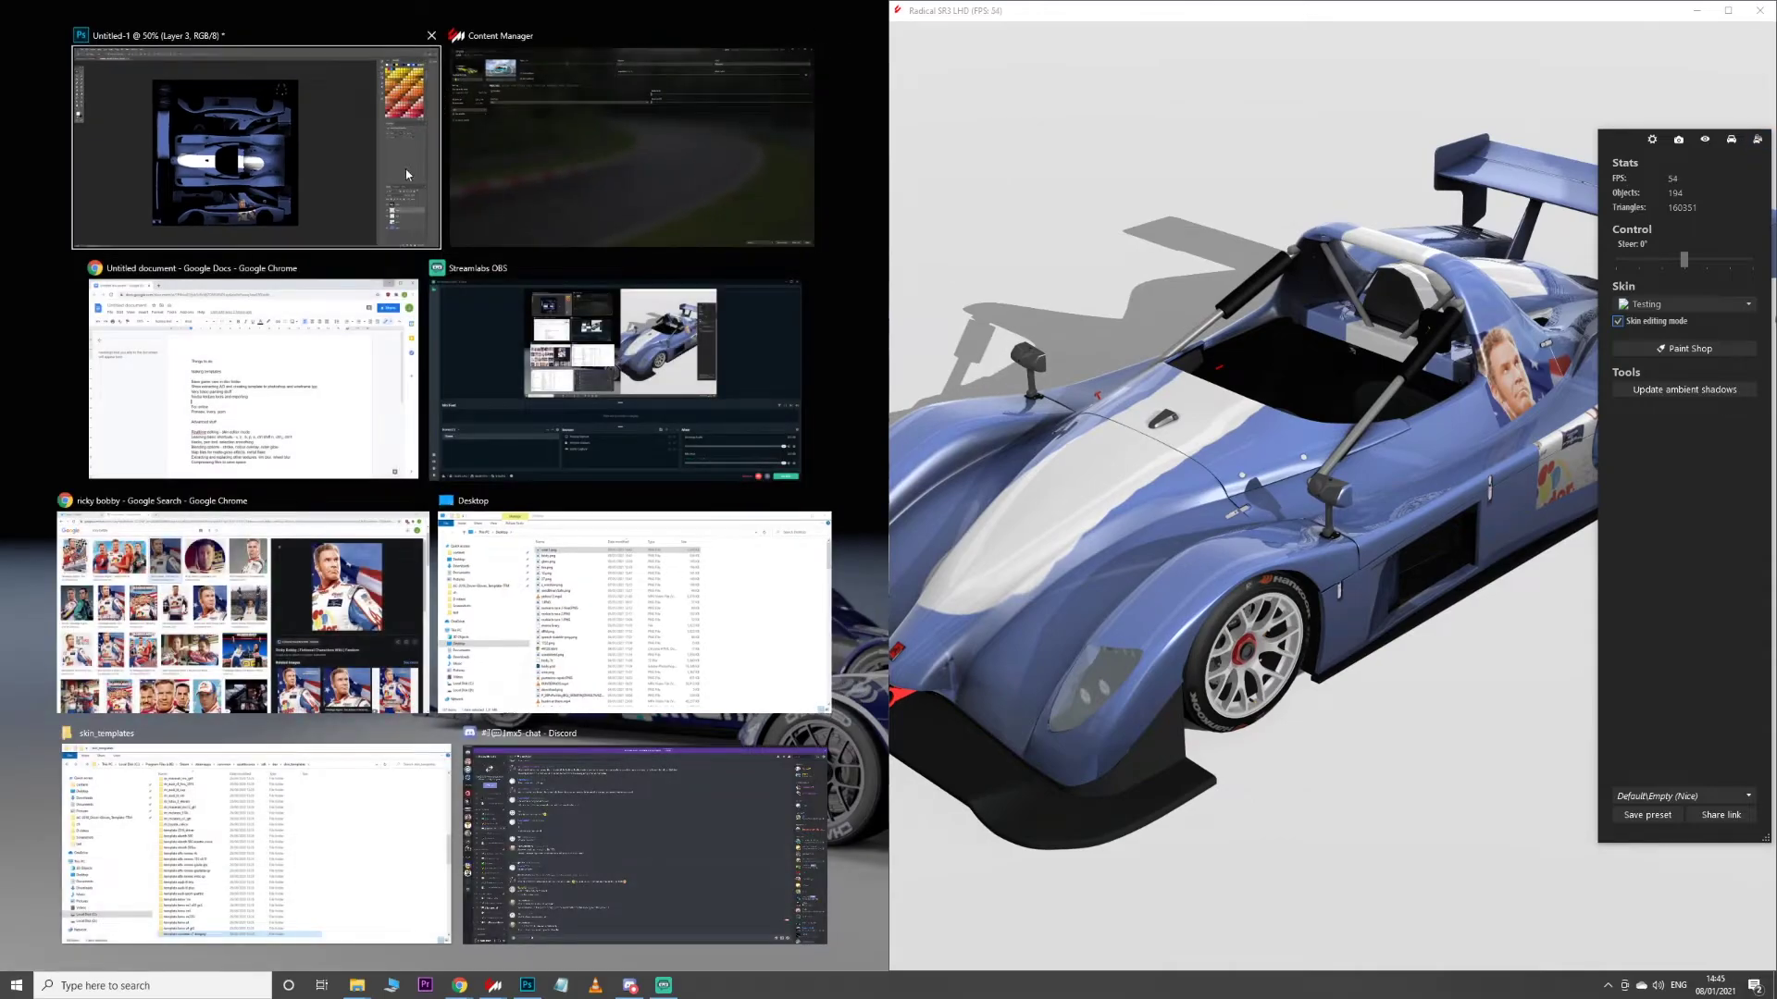
click(414, 211)
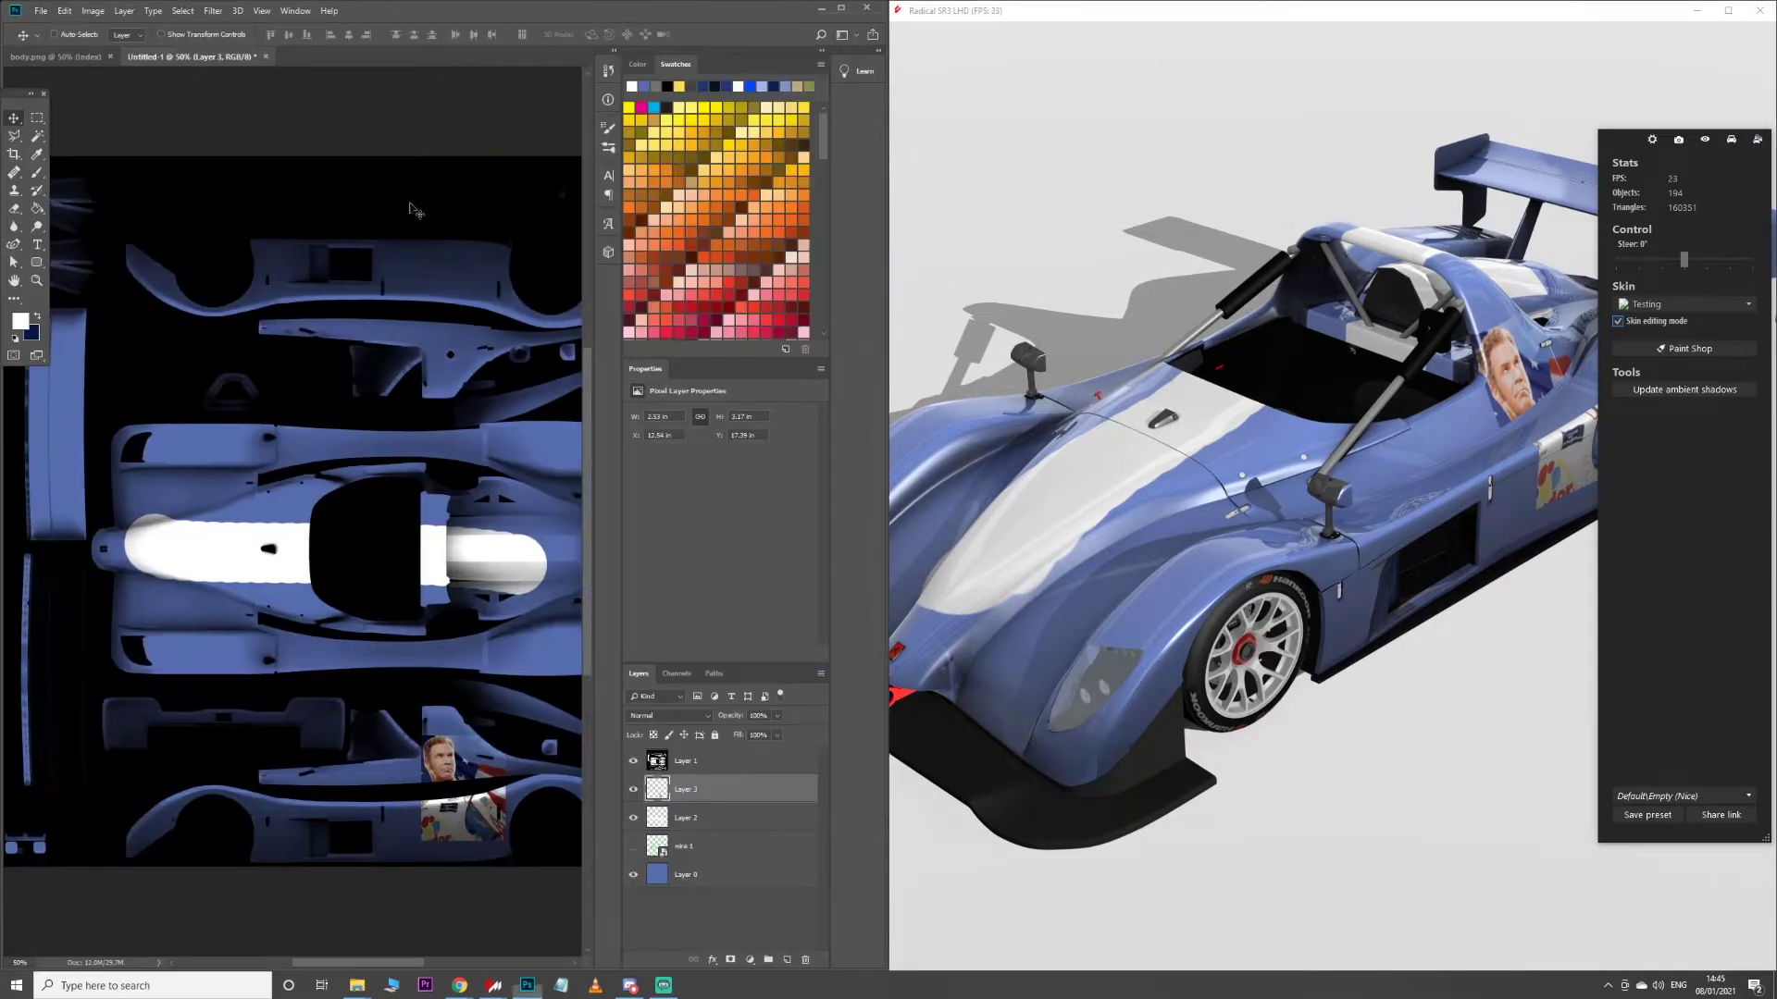
Brush a thin blue stripe along the middle of the white centre stripe on the car body
scroll(326, 438, down, 3)
click(37, 172)
click(643, 86)
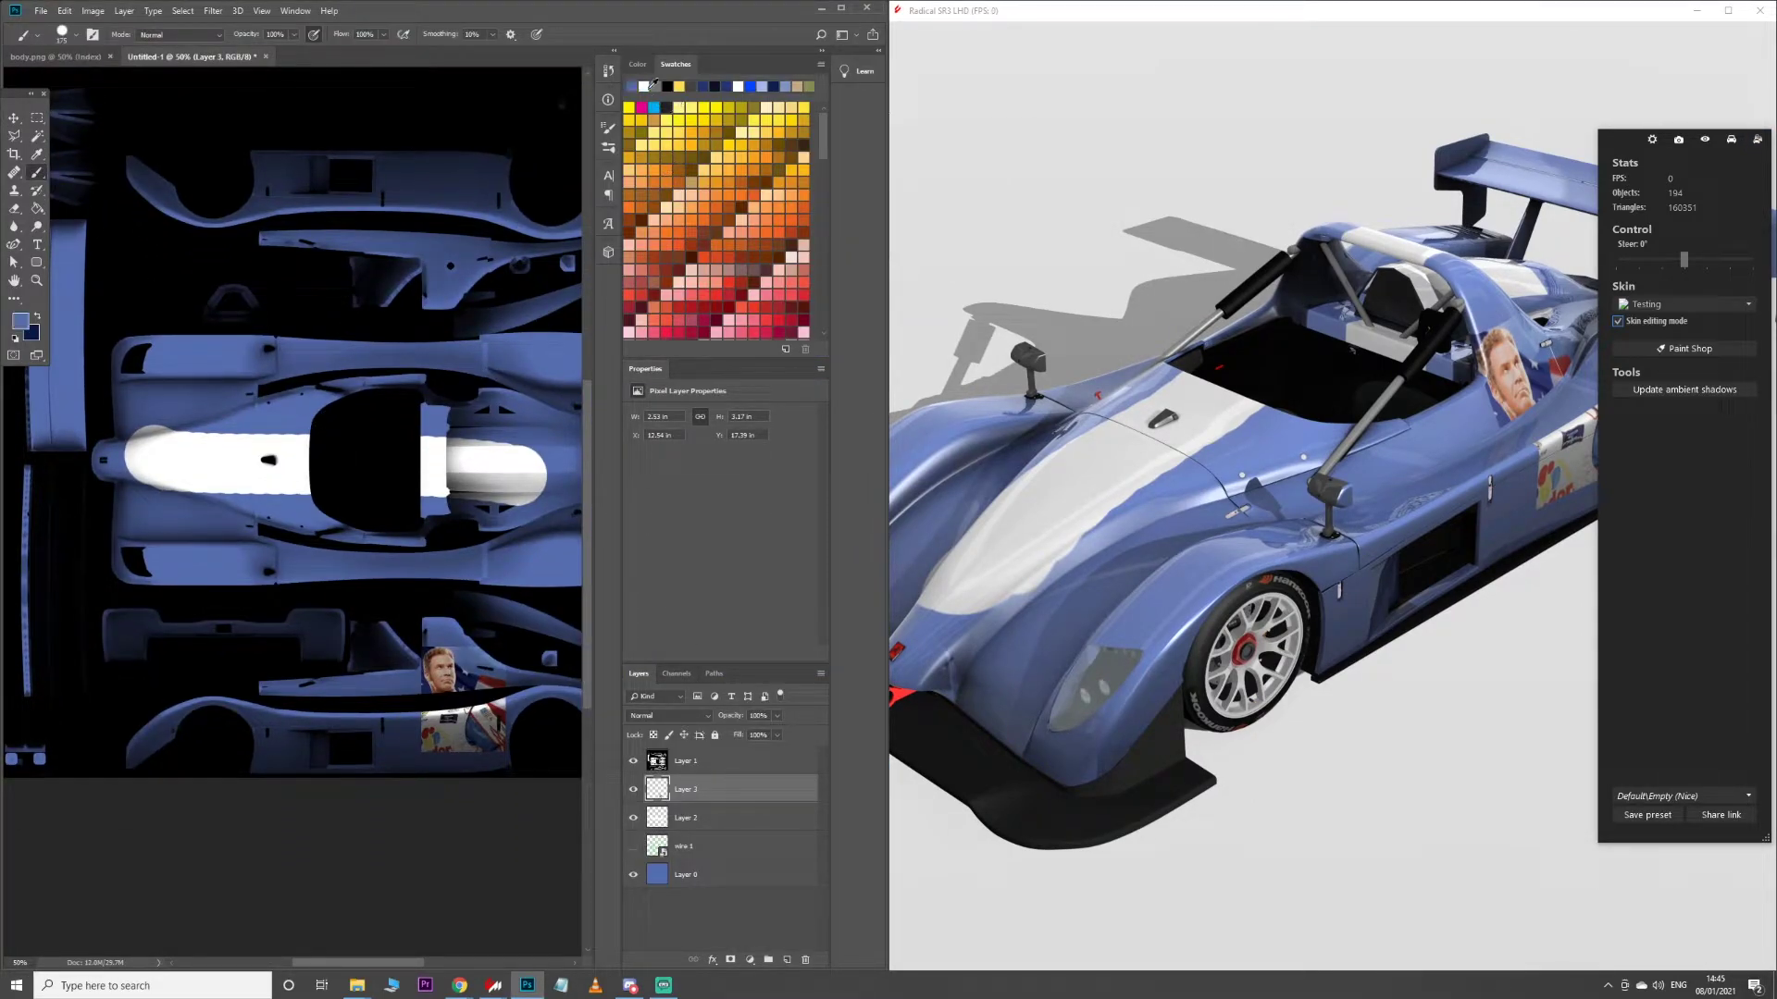
mouse_move(129, 461)
mouse_down()
mouse_move(474, 463)
mouse_move(516, 463)
mouse_up()
Save the layered document as "body" in Photoshop PSD format in the testing skin folder
key(ctrl+s)
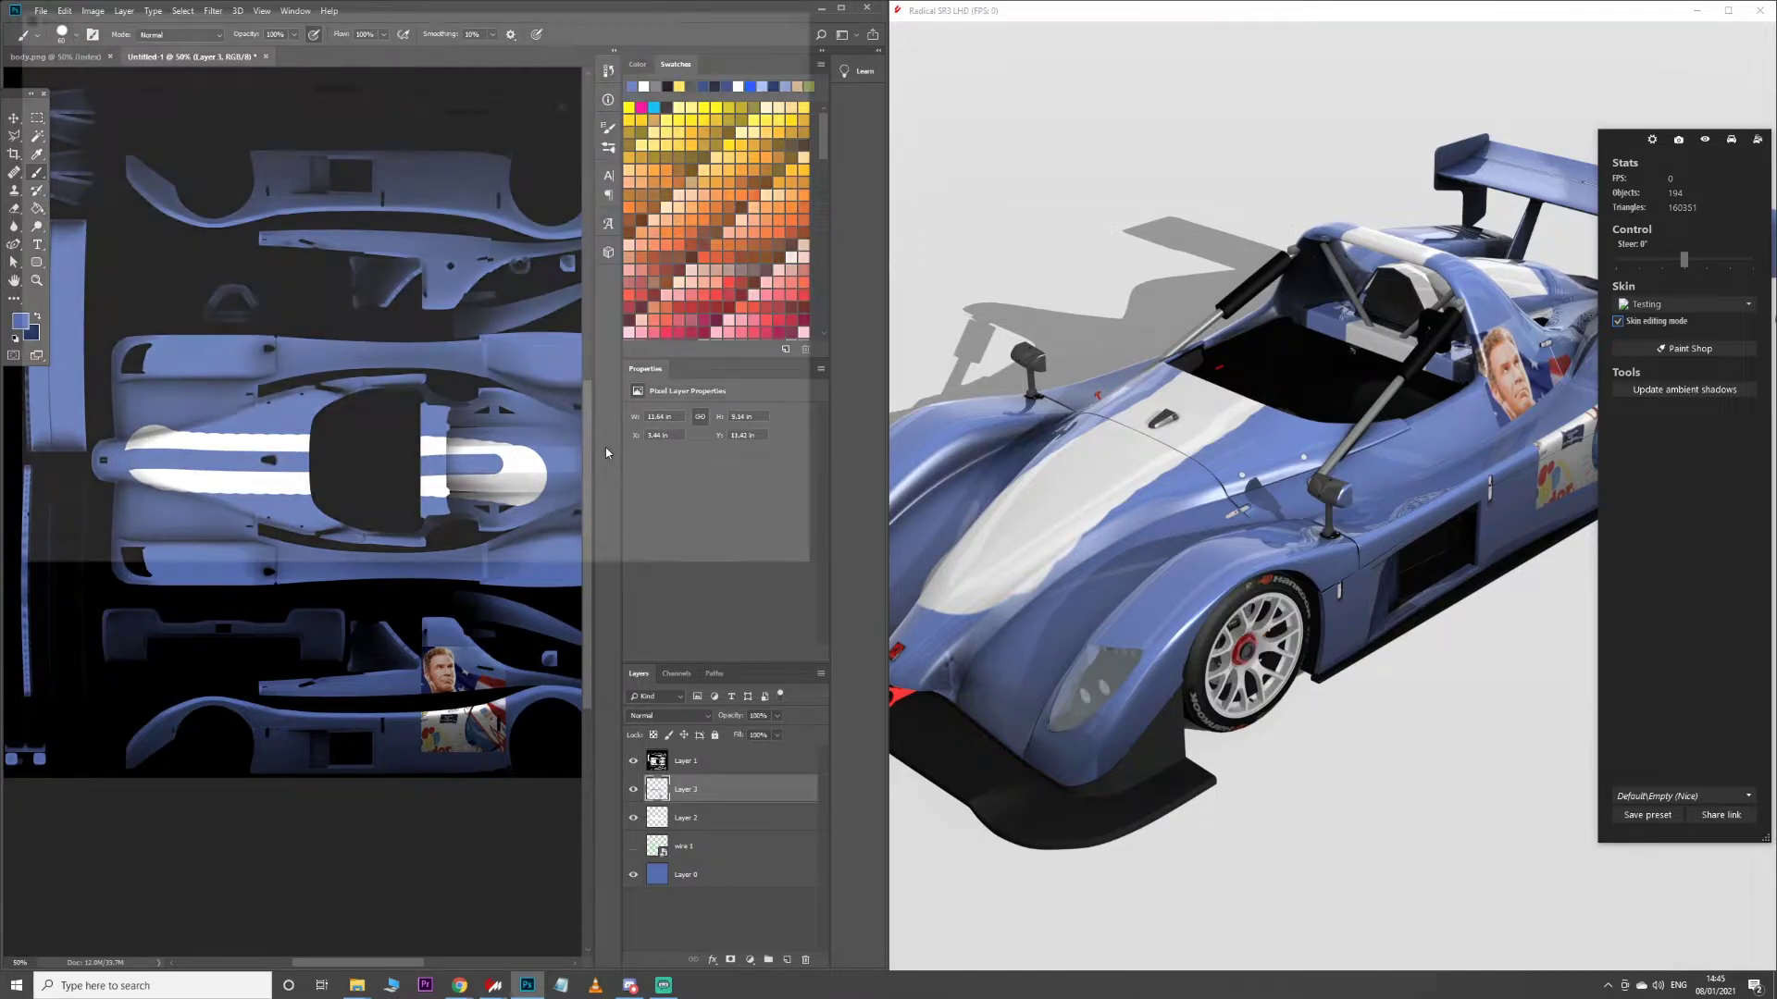
text(body)
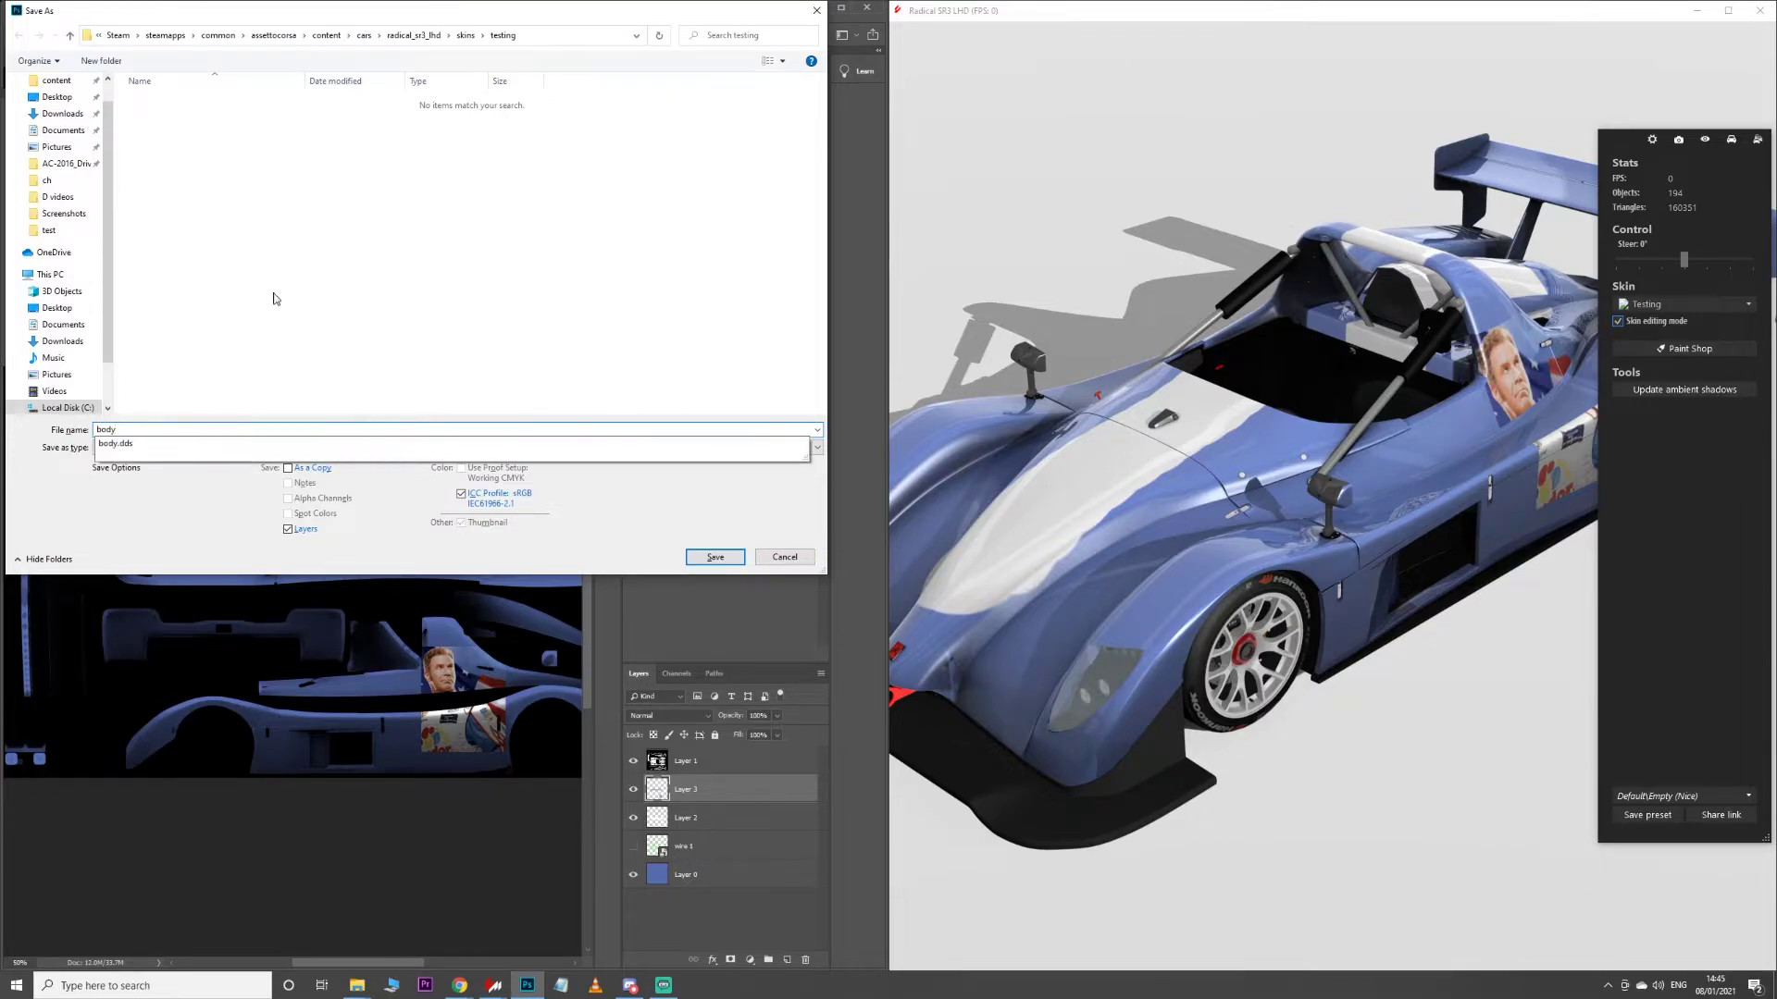
click(161, 448)
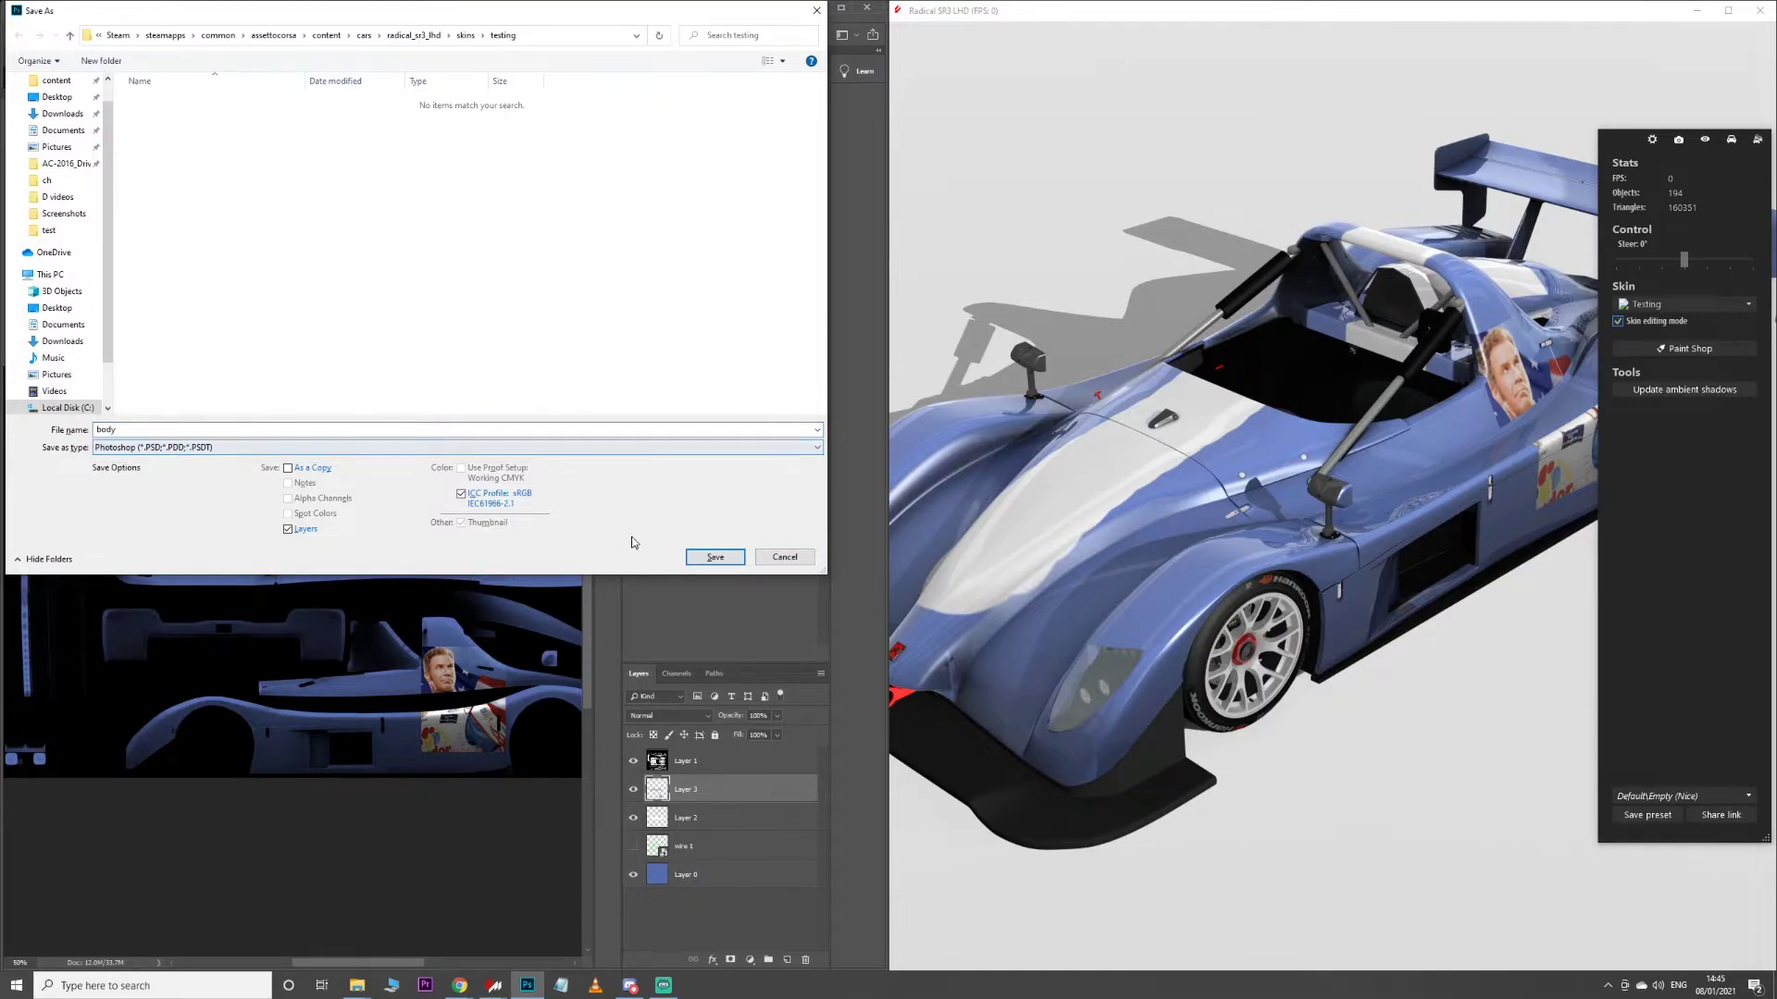
click(715, 557)
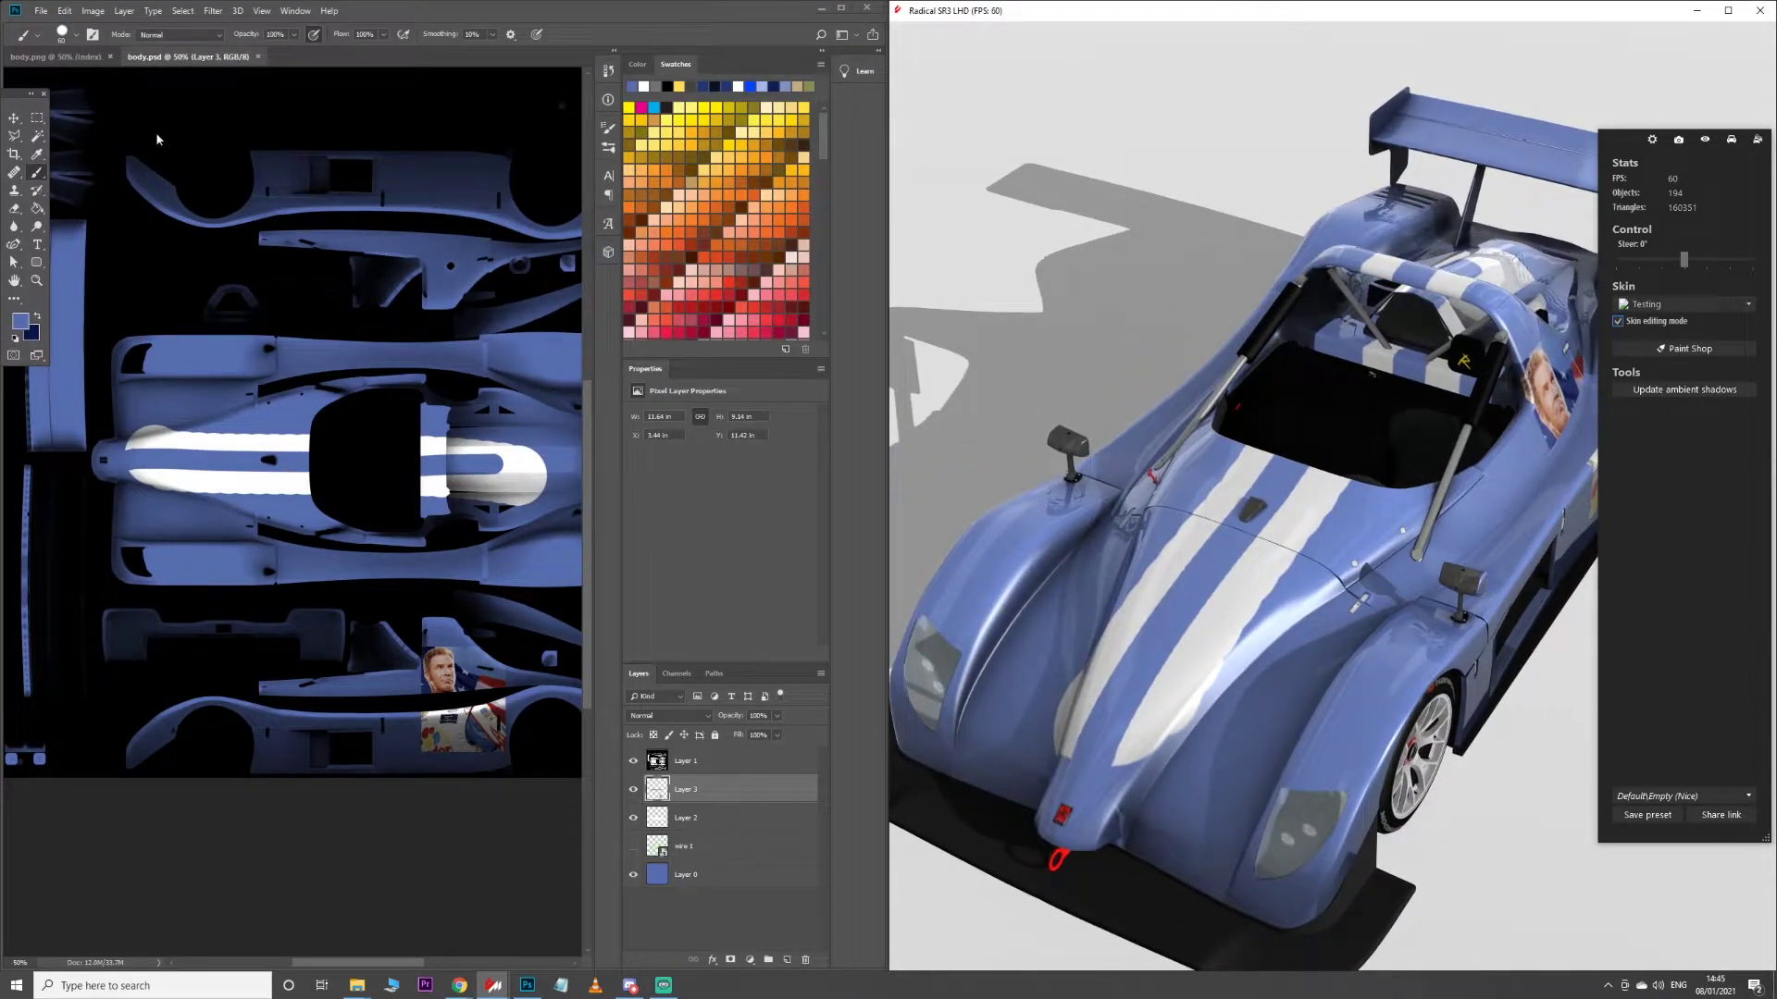
Remove the blue stripe from the white centre stripe and check the car in the 3D preview
click(15, 205)
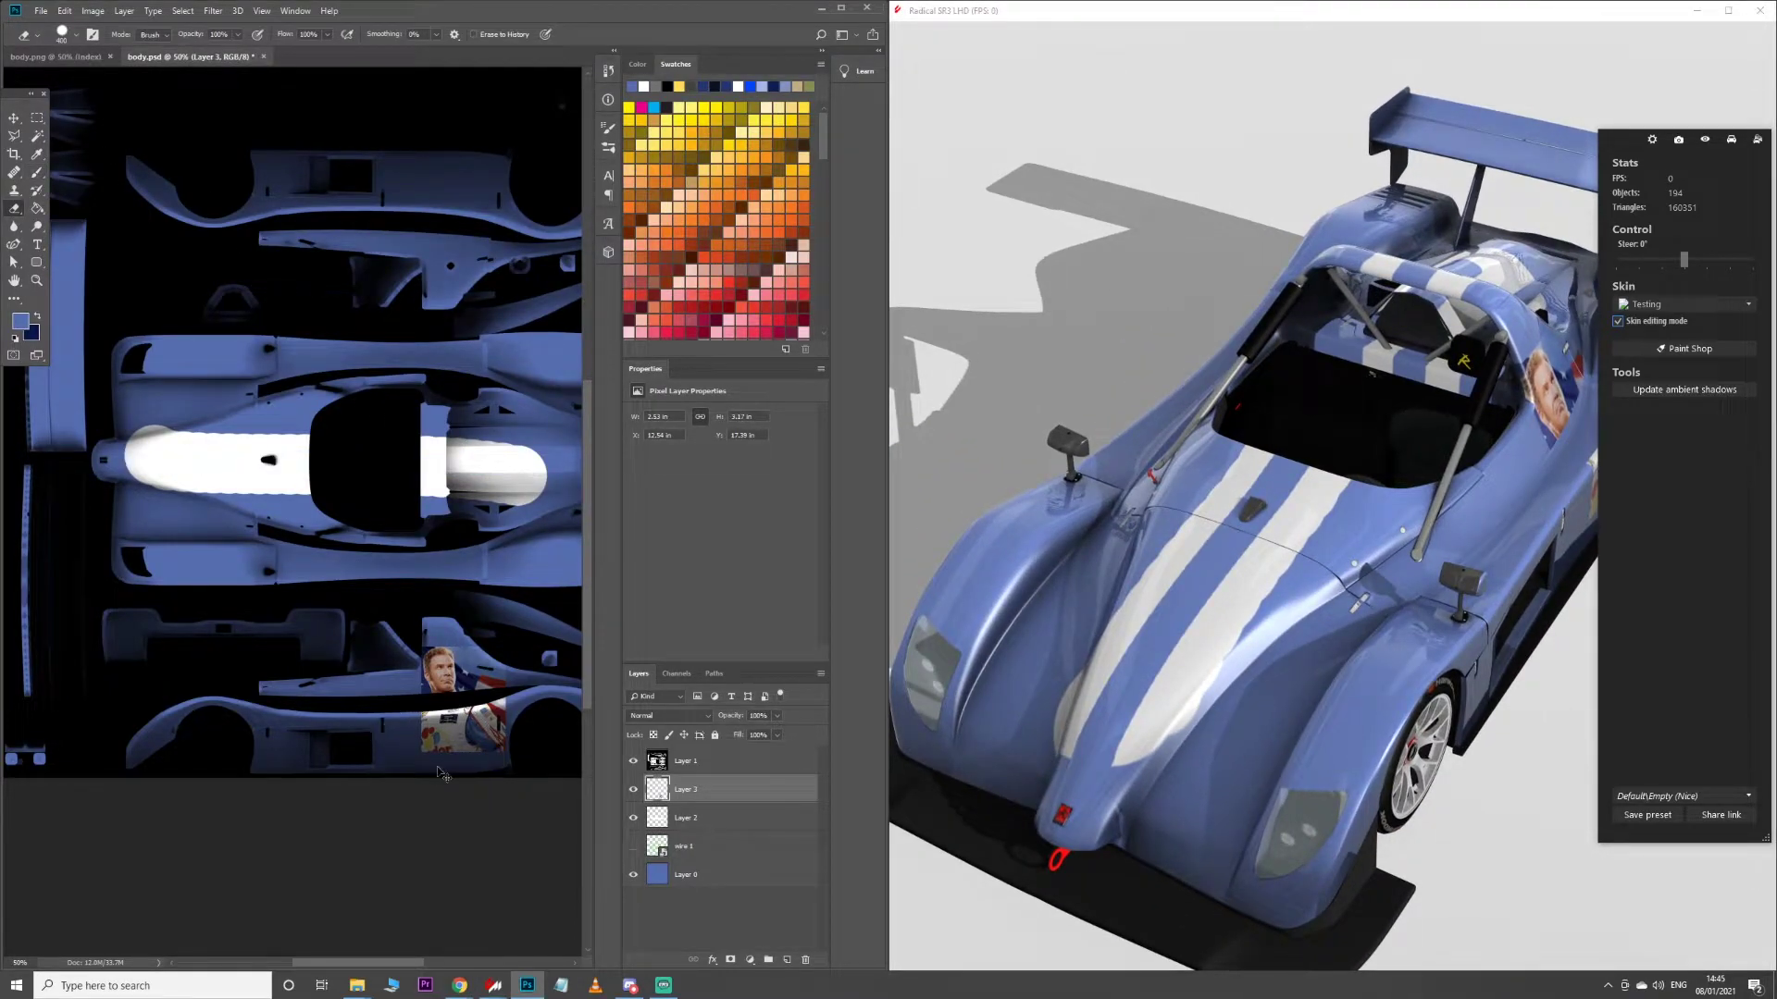
drag(1136, 683, 1214, 638)
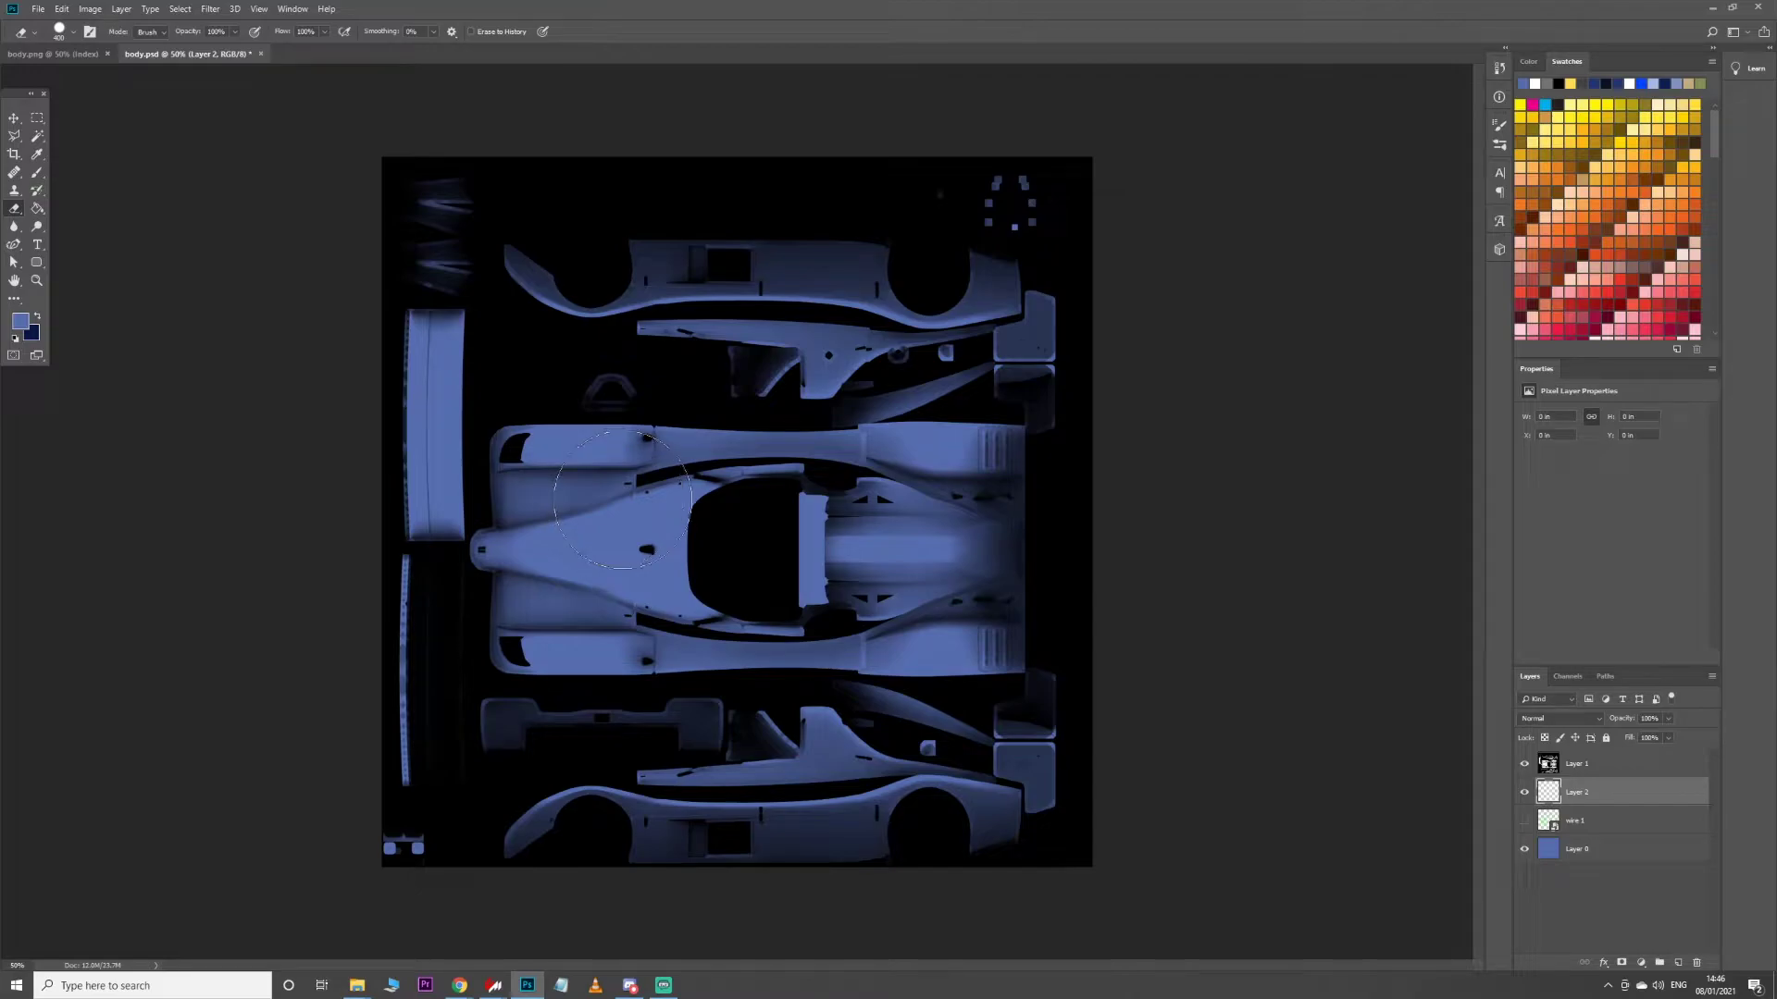
Brush a straight white line along the body's centreline on Layer 2, and erase it with the Eraser
key(b)
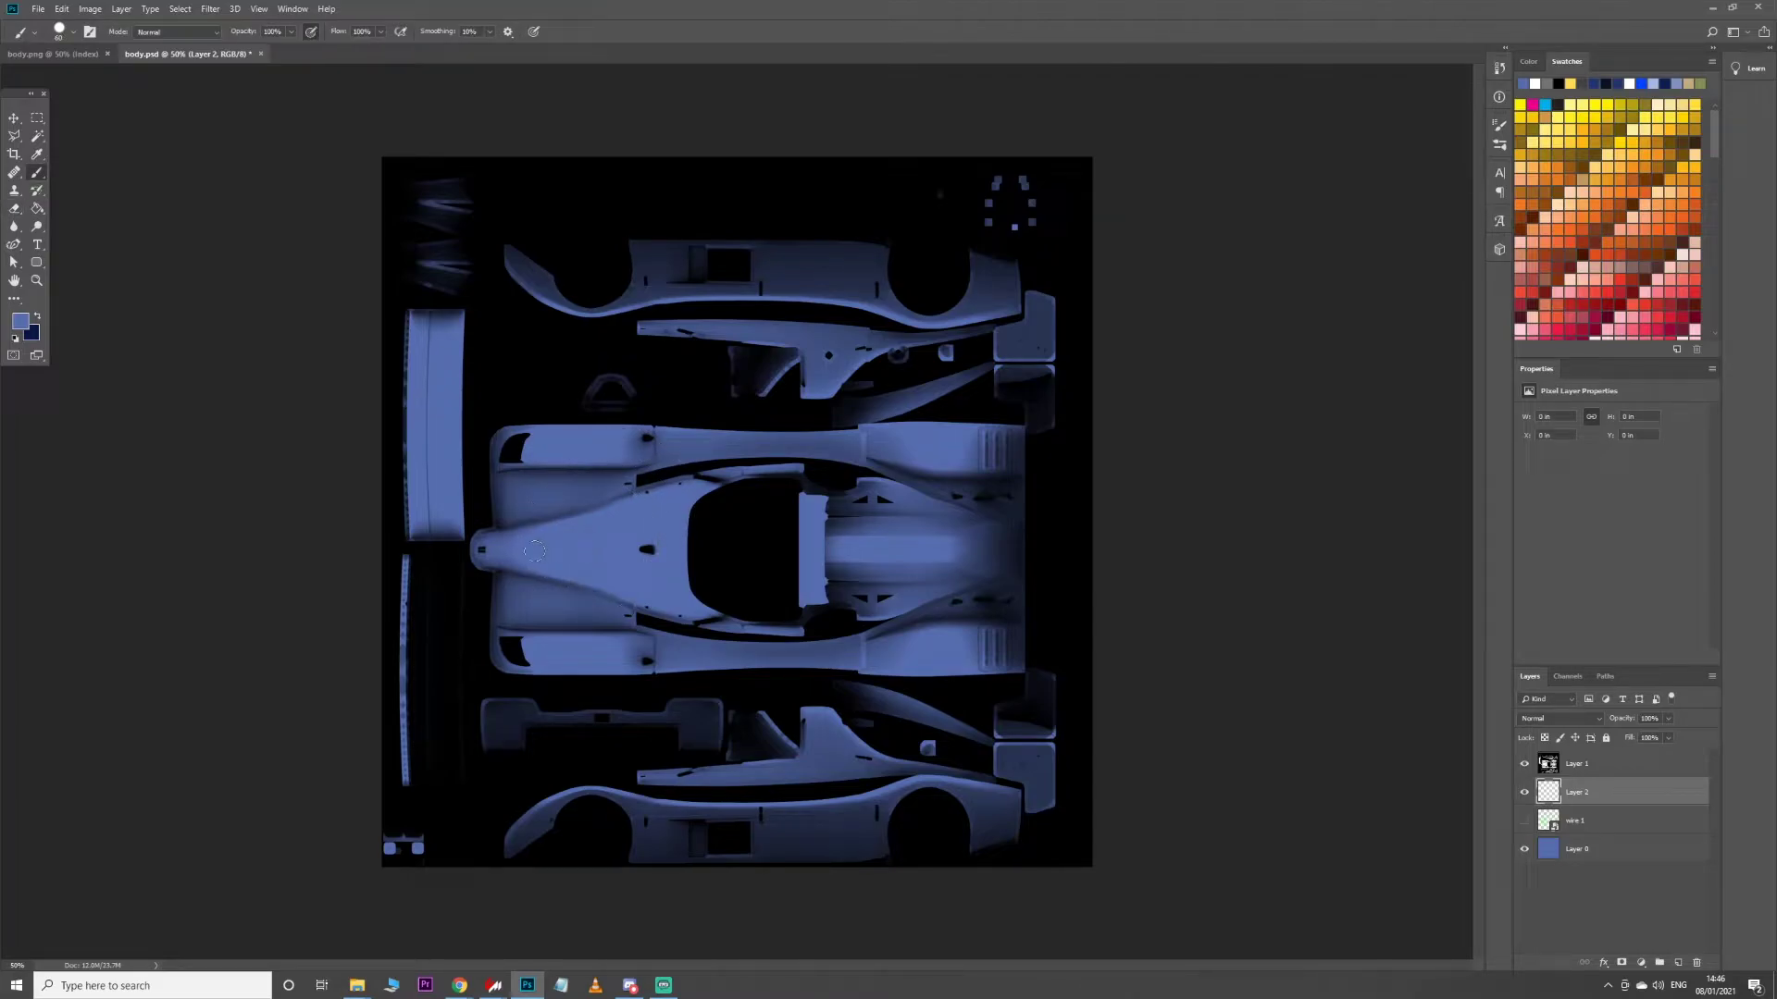
click(1535, 83)
click(526, 558)
shift+click(1024, 560)
key(e)
drag(481, 567, 1142, 574)
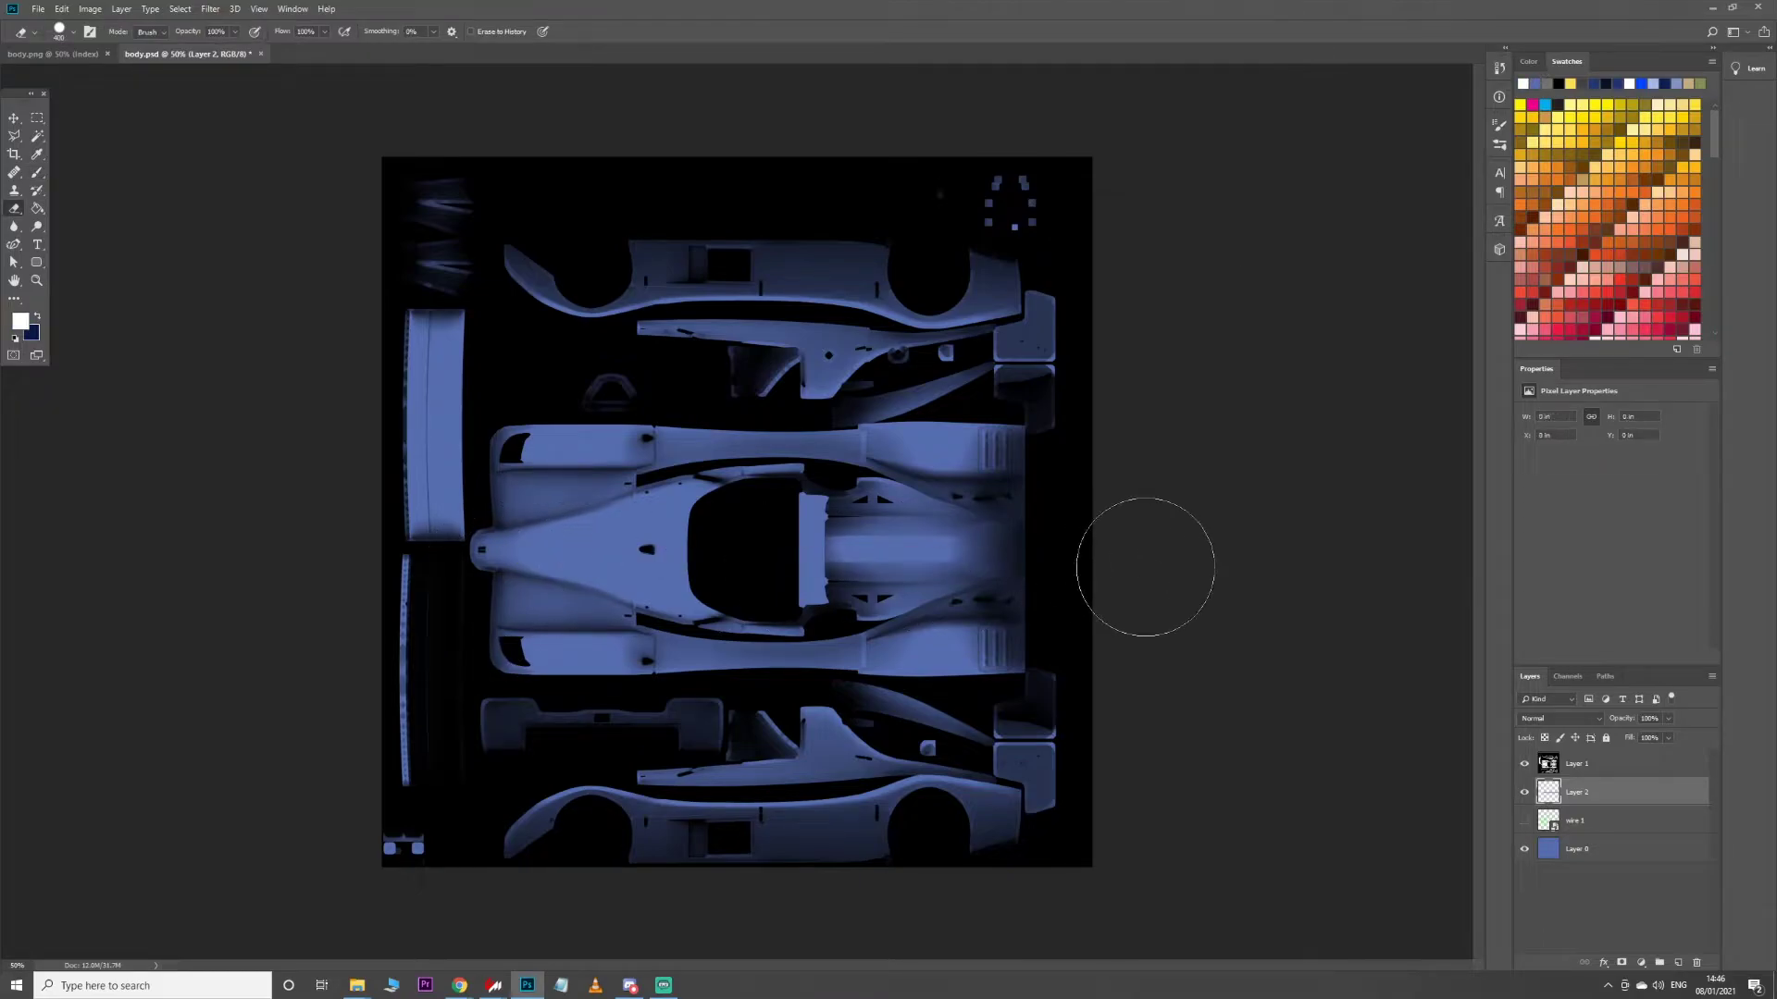
Add a new layer above Layer 2 and brush a looping white scribble on the bodywork ahead of the cockpit
key(bracketleft)
key(bracketleft)
key(bracketleft)
key(bracketleft)
key(bracketleft)
key(ctrl+shift+n)
key(Return)
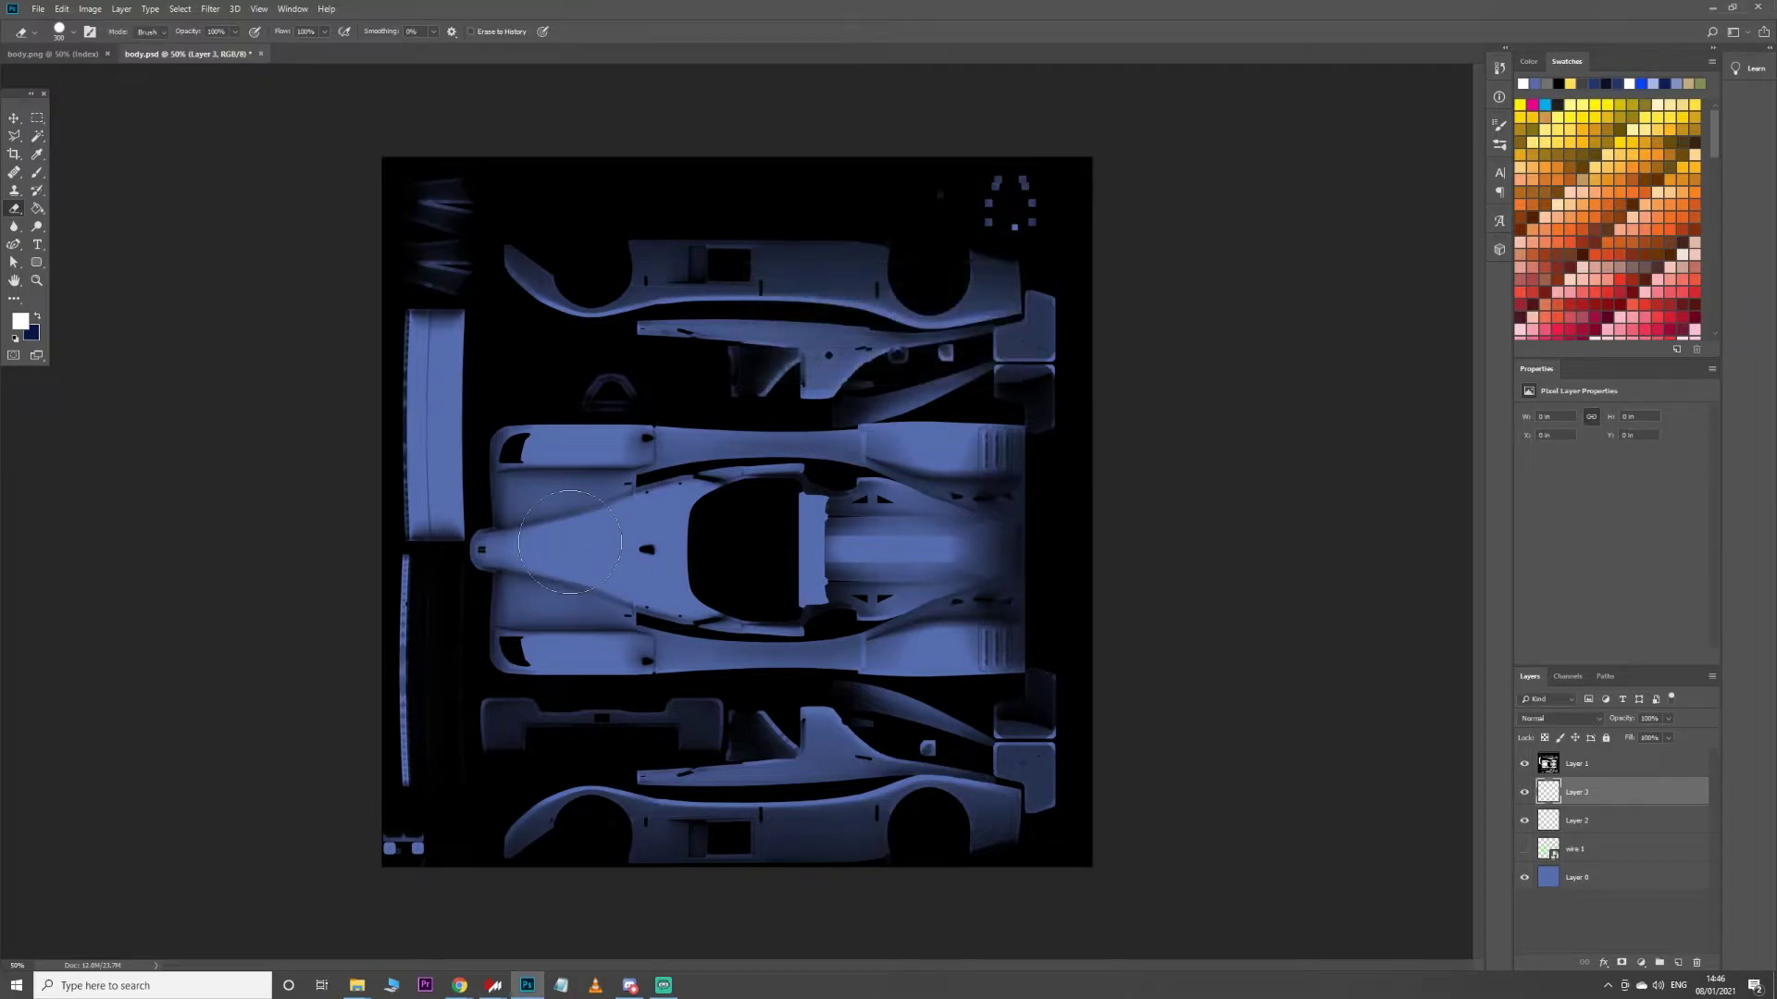
key(b)
drag(556, 504, 731, 620)
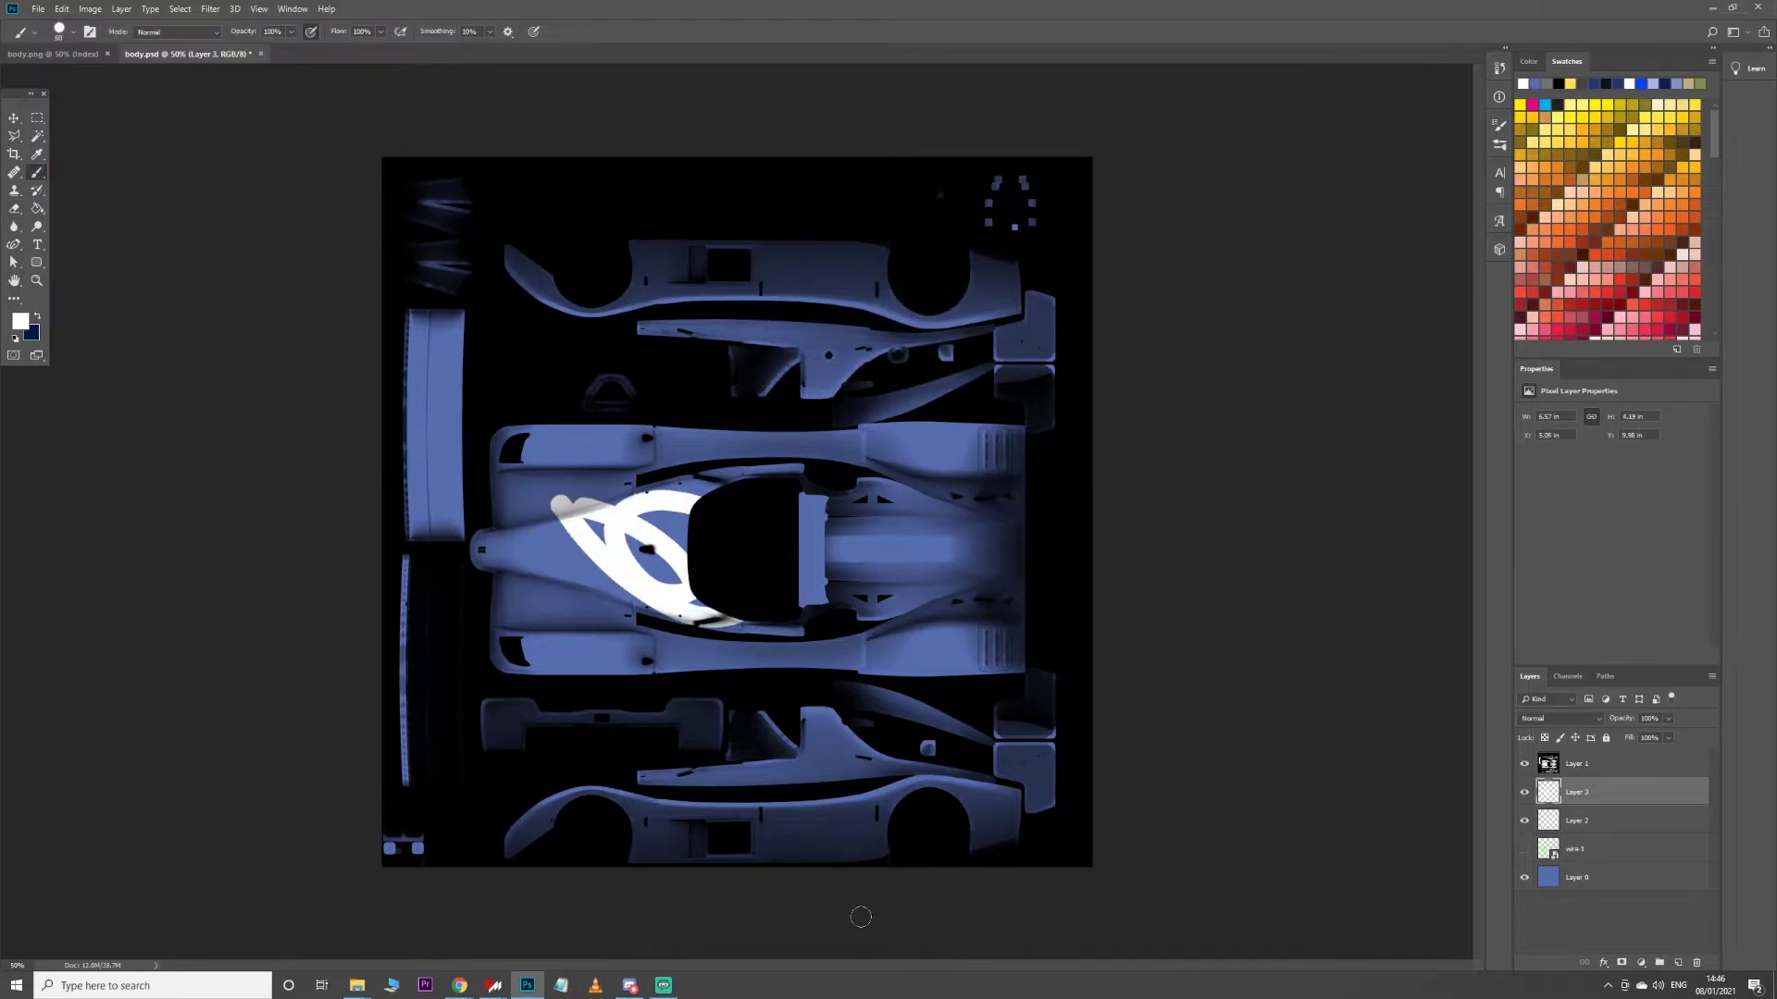
Rotate the white scribble on the new layer with Free Transform and apply the transformation
key(v)
key(ctrl+t)
drag(777, 476, 618, 499)
key(Return)
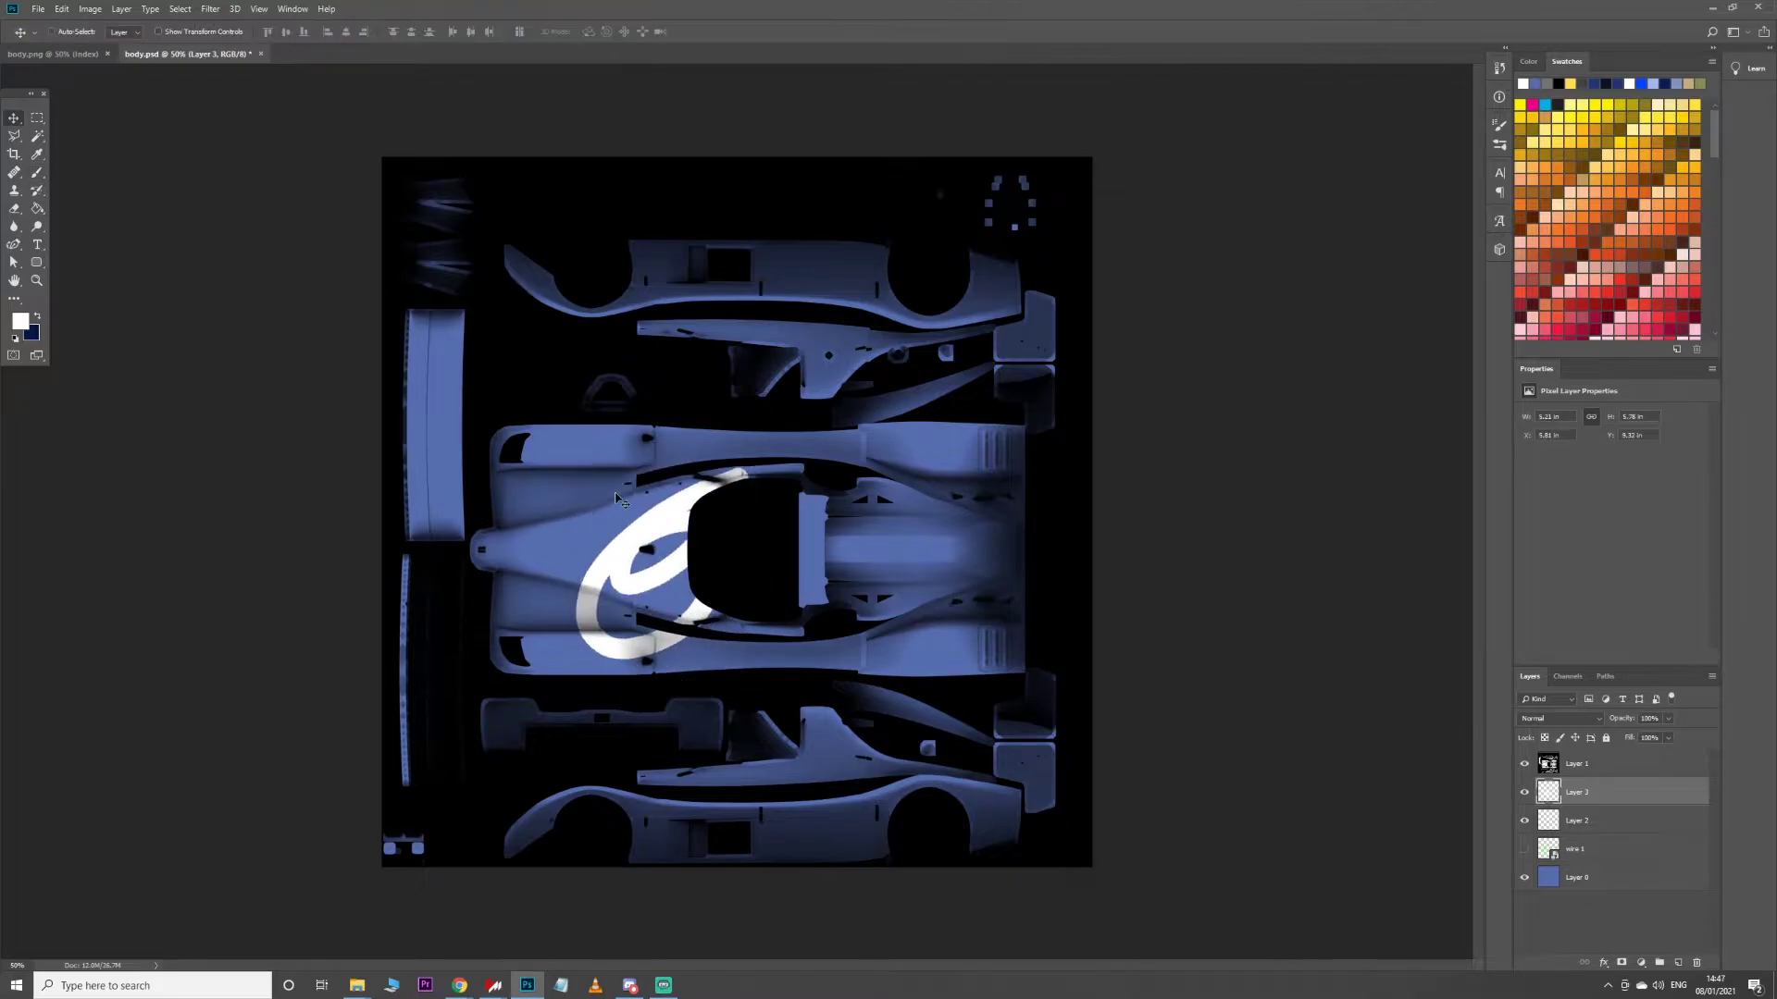
Nudge the white scribble horizontally towards the car's nose and duplicate its layer
key(shift+Left)
key(shift+Left)
key(shift+Left)
key(shift+Left)
key(shift+Left)
key(shift+Left)
key(shift+Left)
key(shift+Left)
key(shift+Left)
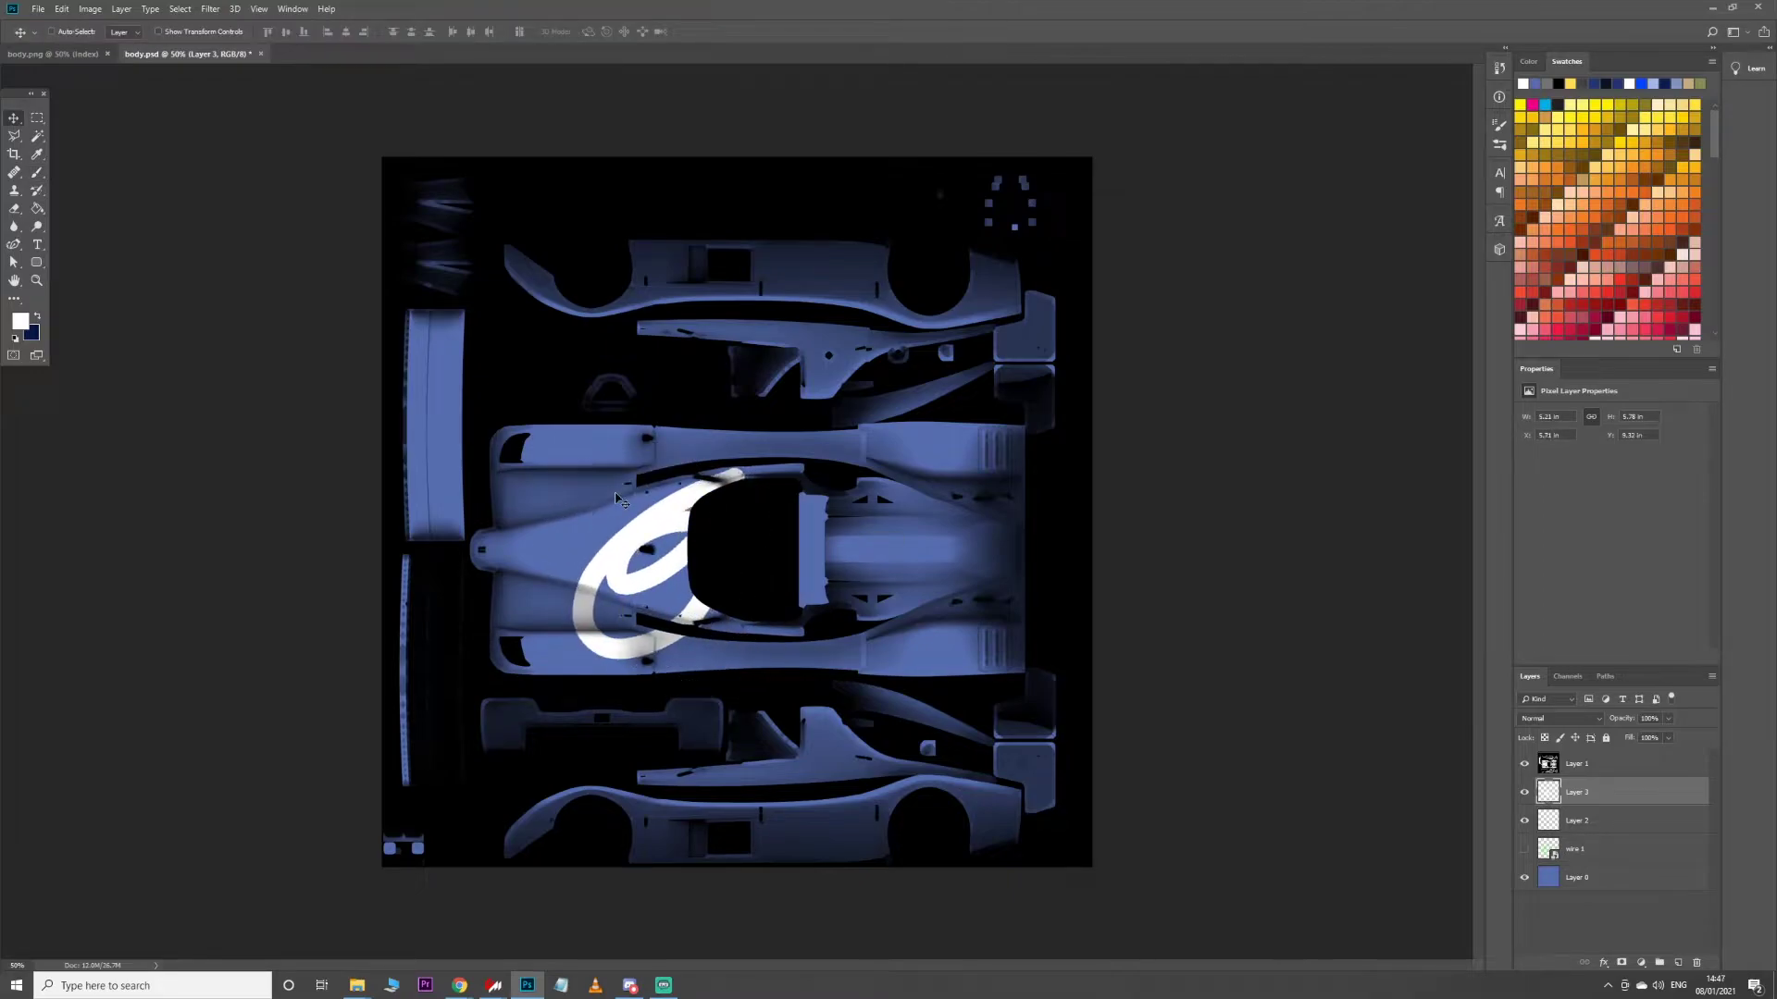
key(Left)
key(Left)
key(Left)
key(Left)
key(Left)
key(Left)
key(Left)
key(Left)
key(Left)
key(Left)
key(Left)
key(Left)
key(Left)
key(Left)
key(Left)
key(Left)
key(Left)
key(Left)
key(Left)
key(Left)
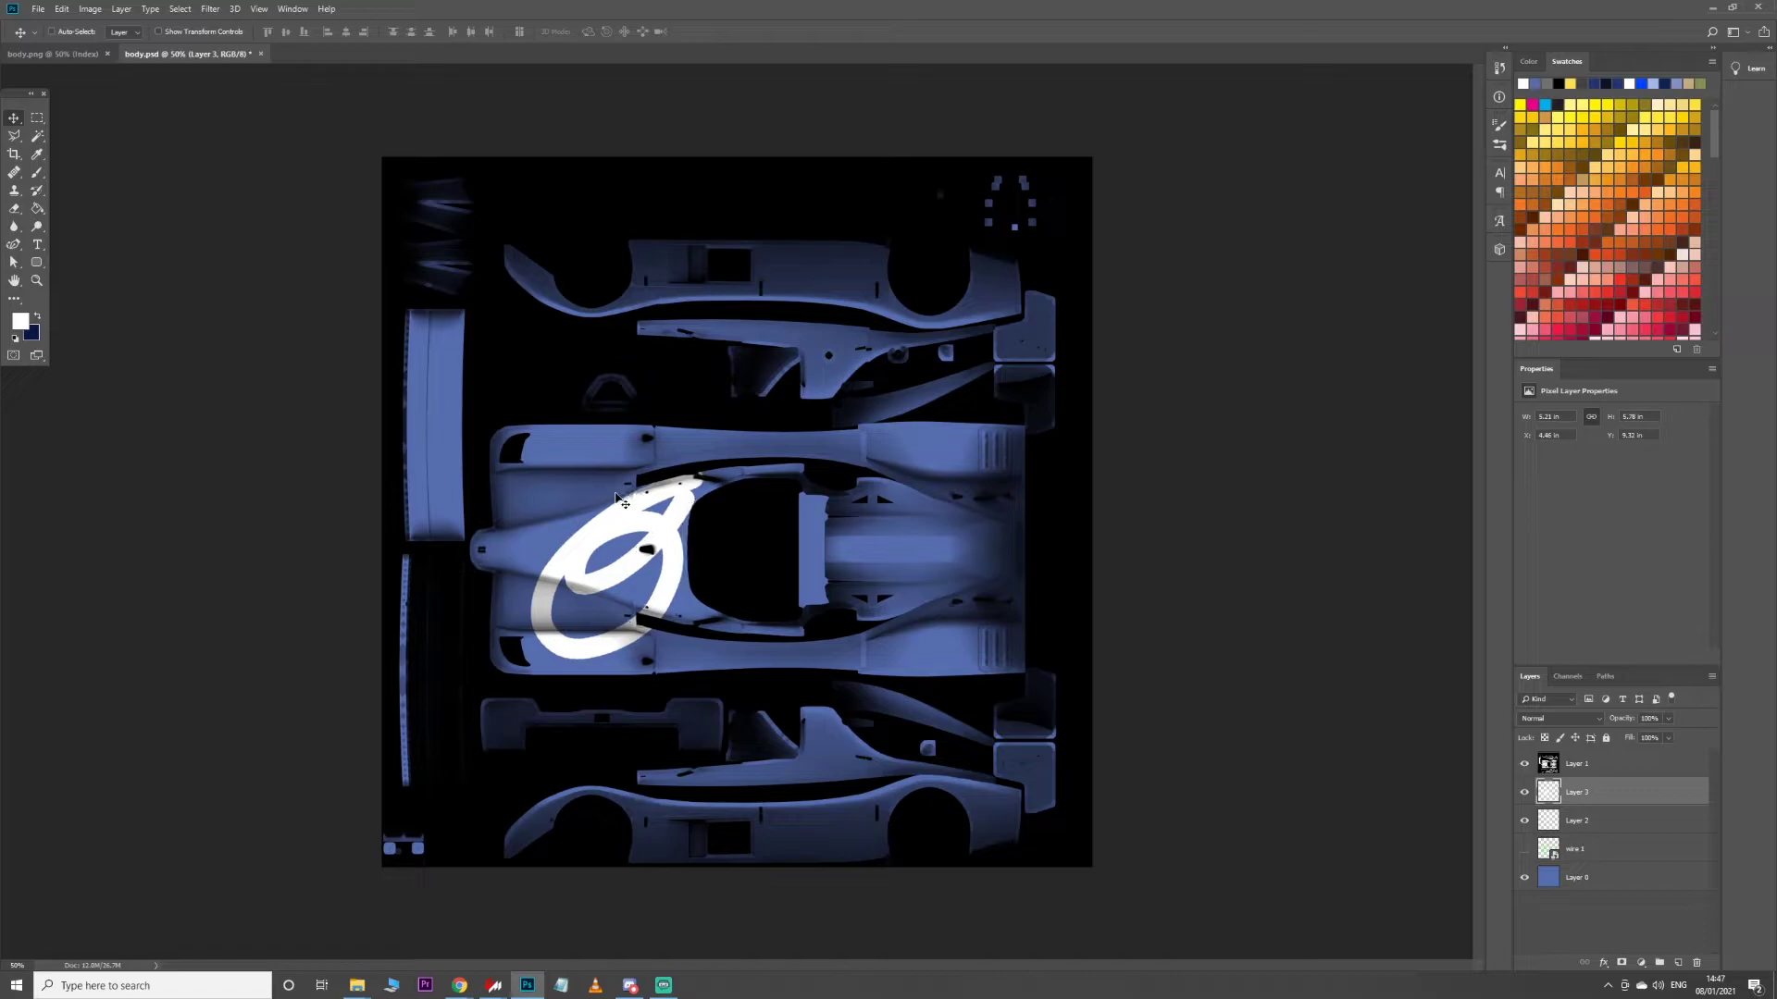
key(Left)
key(Left)
key(Left)
key(Left)
key(Left)
key(Left)
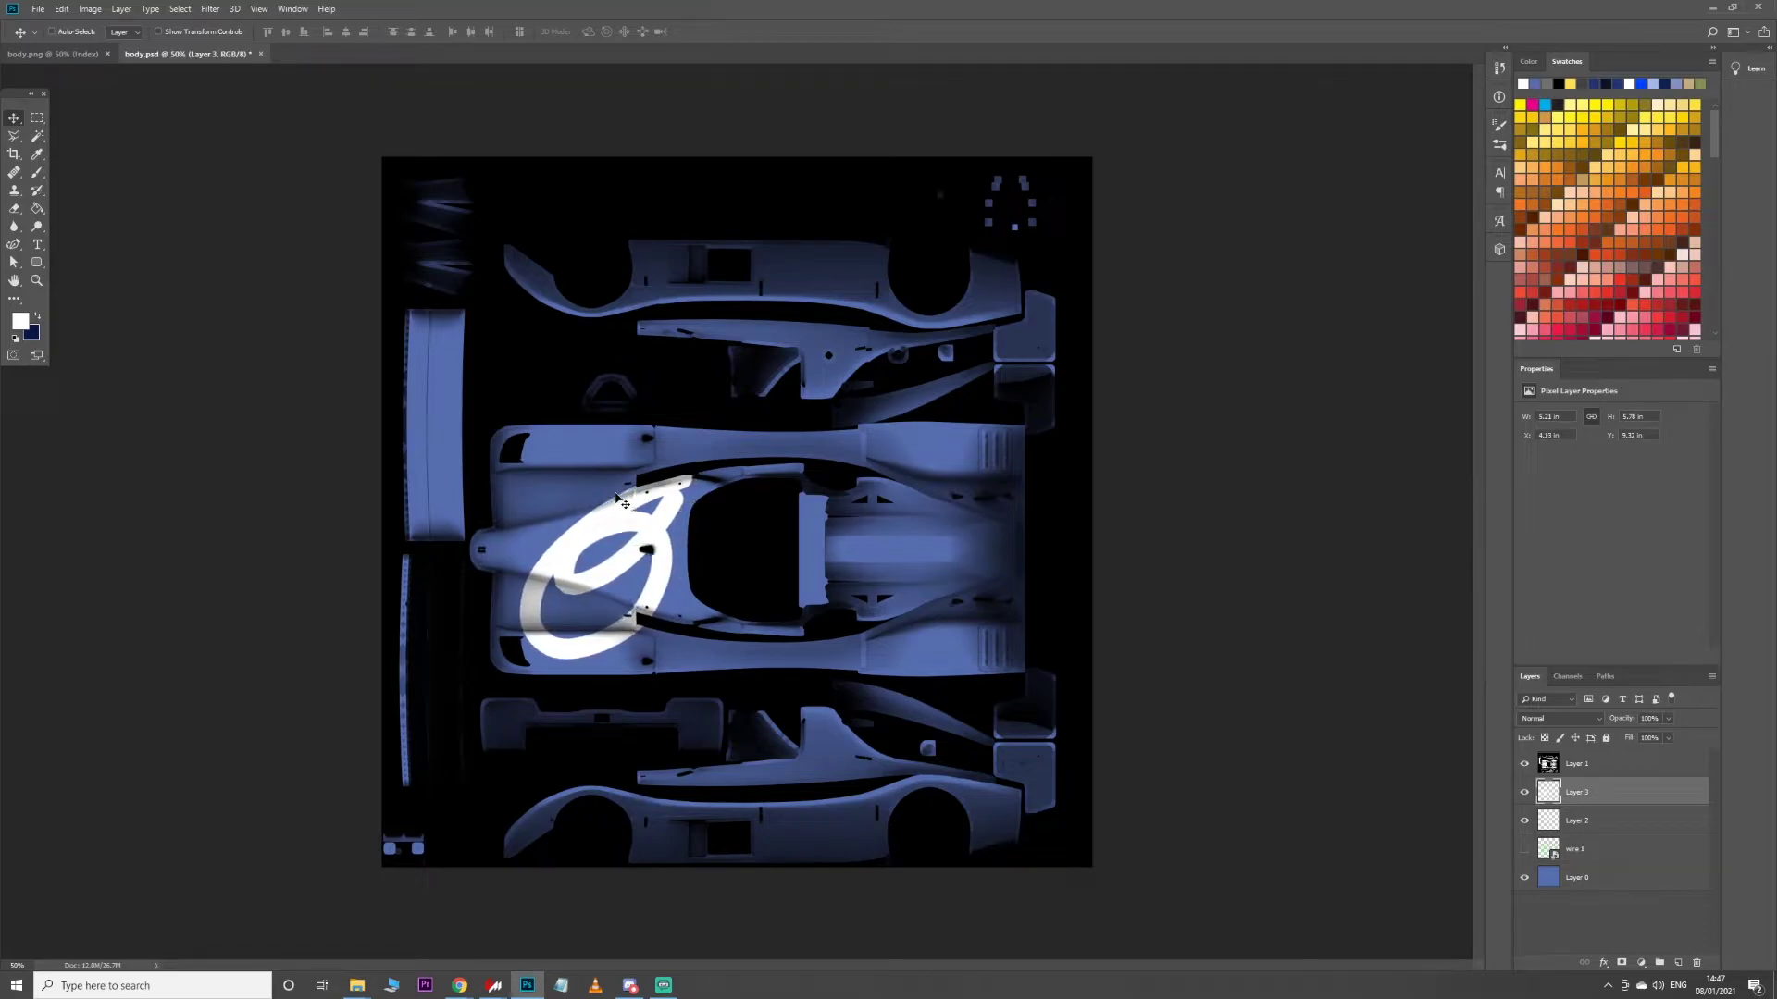
key(ctrl+j)
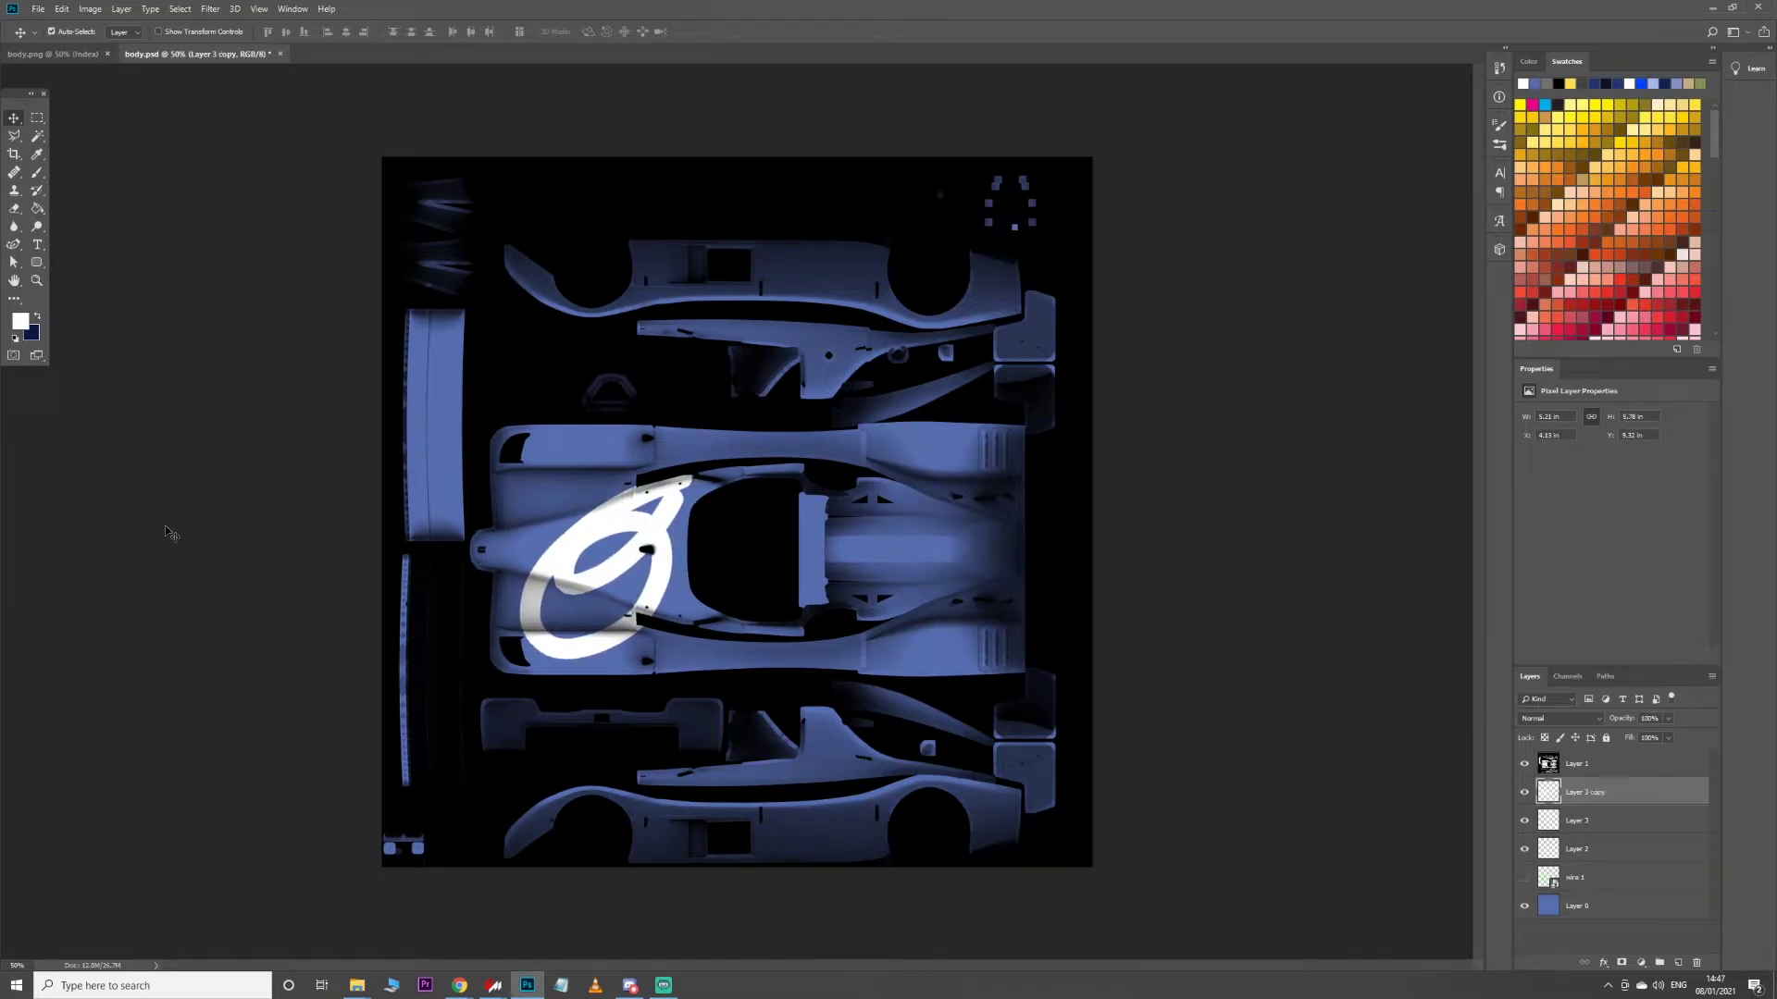
Move the duplicated white scribble onto the rear deck behind the cockpit
mouse_move(542, 562)
mouse_down()
mouse_move(897, 574)
mouse_move(880, 578)
mouse_up()
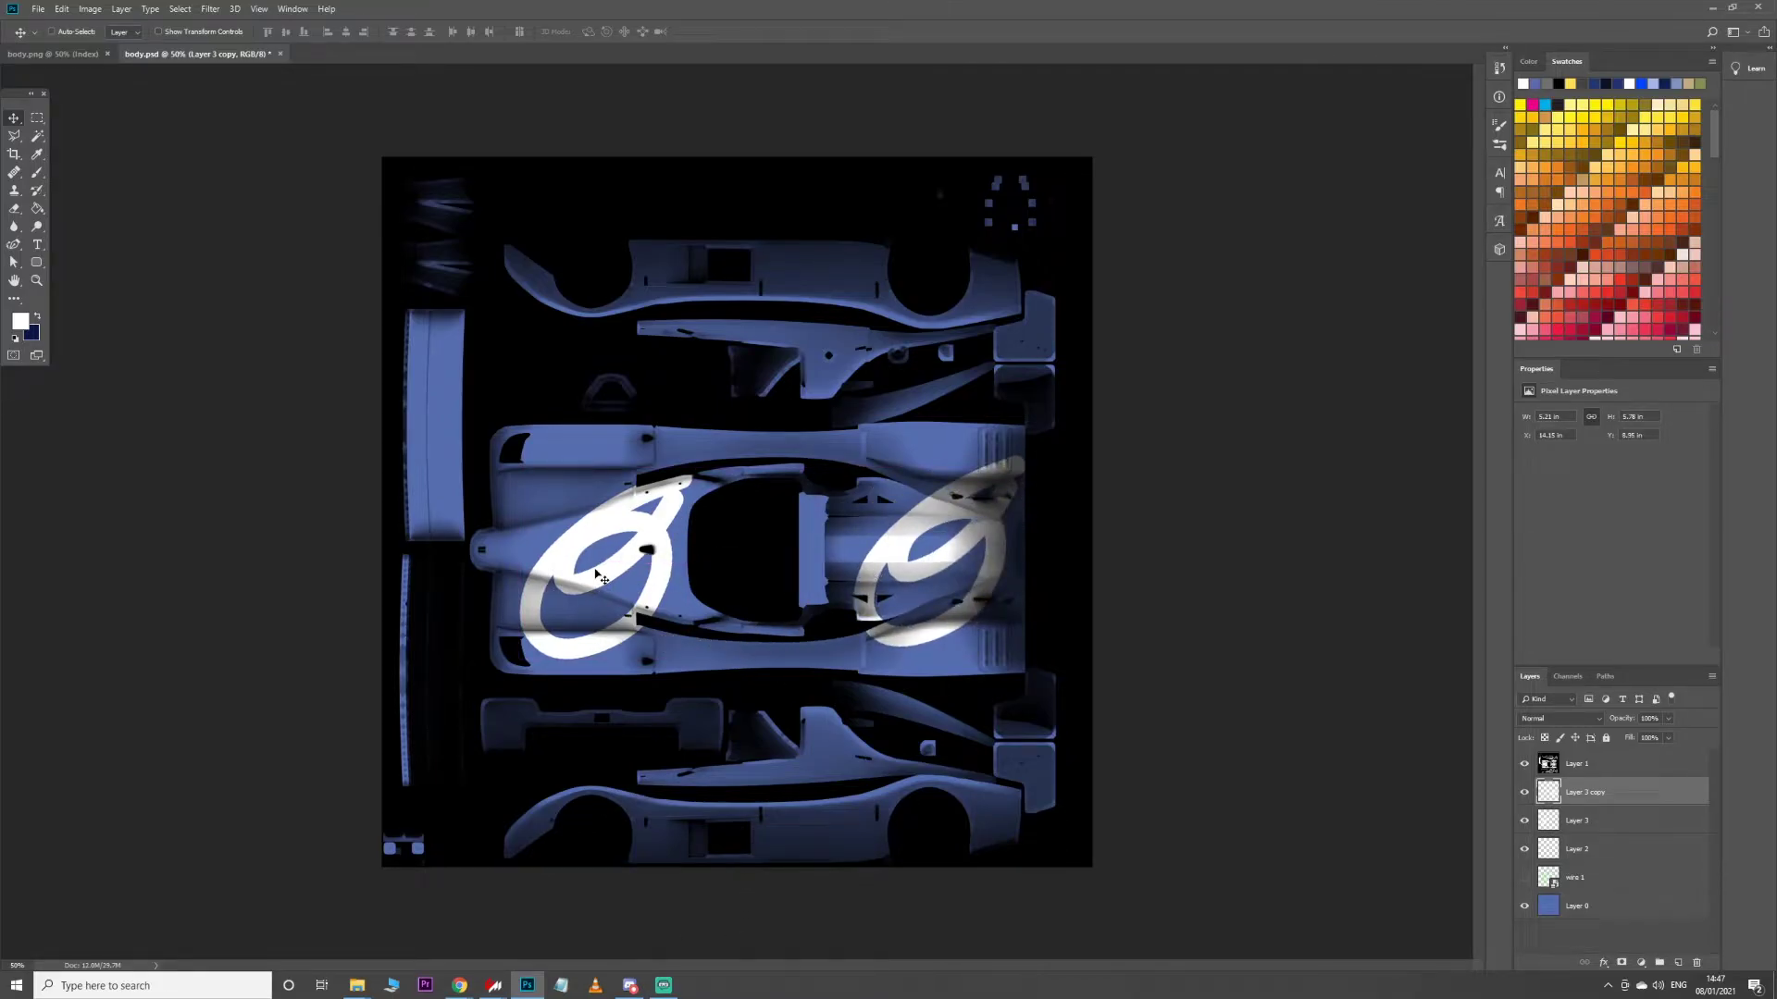
key(z)
mouse_move(600, 577)
mouse_down()
mouse_move(595, 537)
mouse_move(560, 527)
mouse_move(571, 516)
mouse_up()
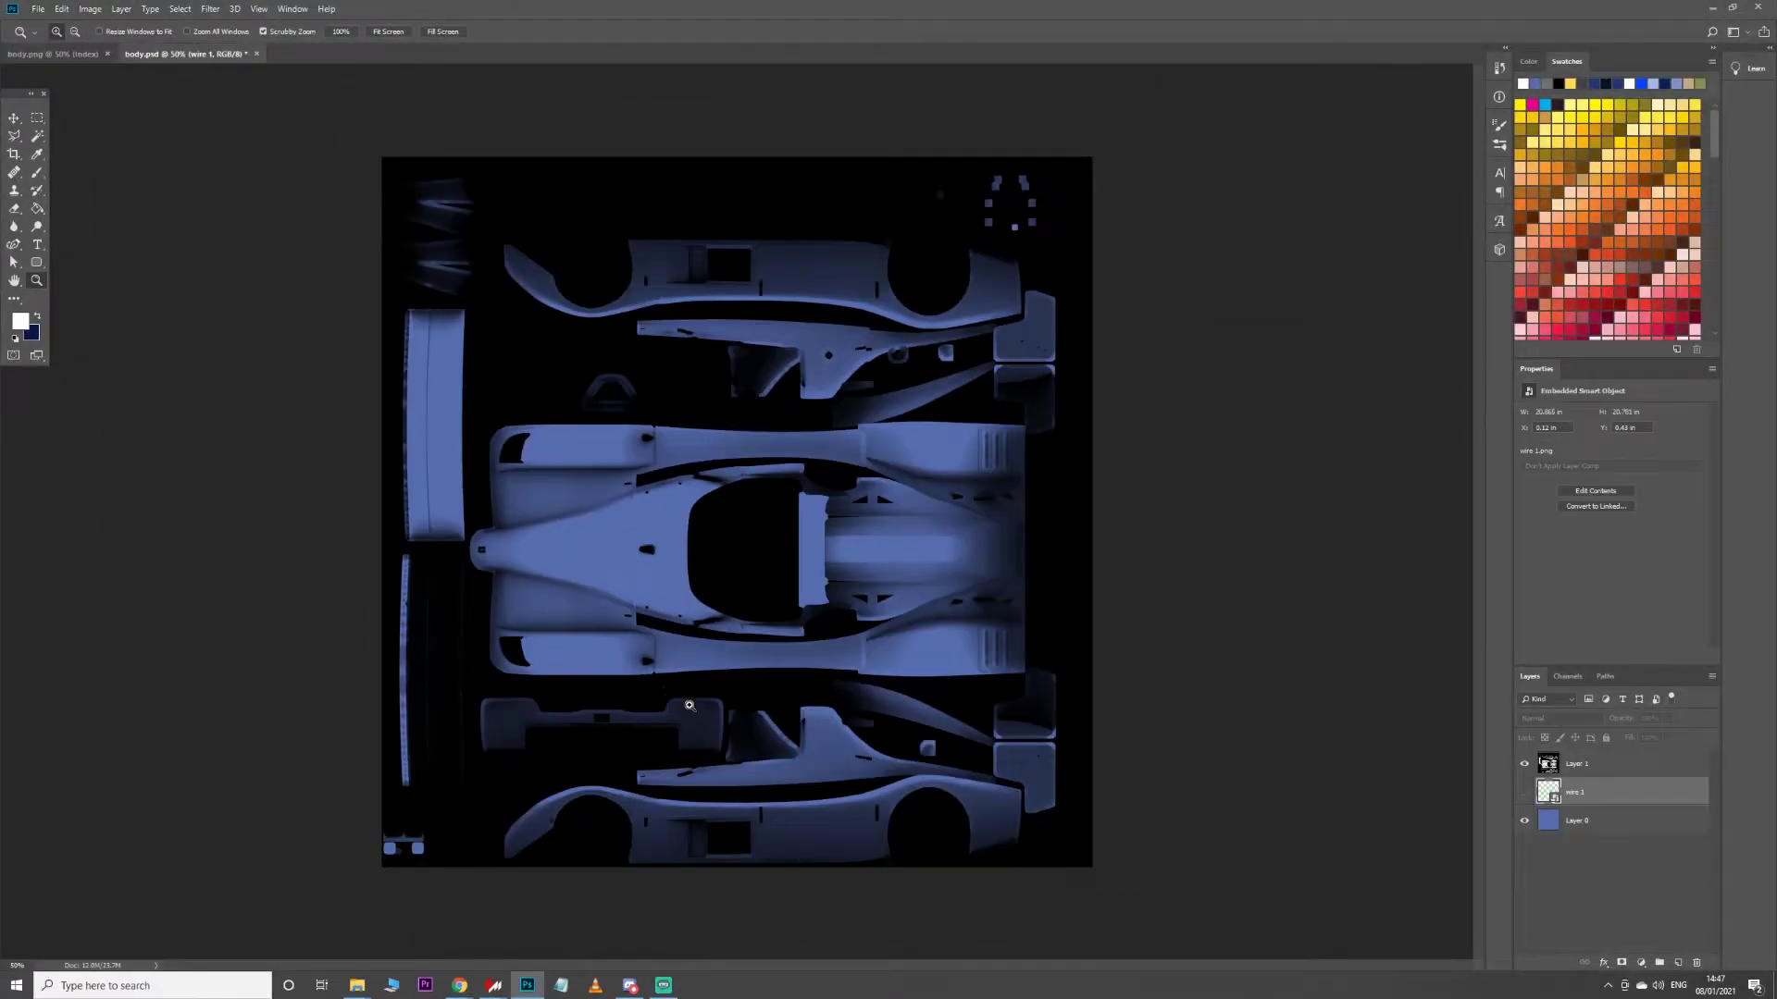
Add a new empty layer directly above the wire 1 layer for a shape on the lower side panel
click(698, 762)
click(698, 762)
scroll(146, 324, down, 2)
click(14, 245)
key(ctrl+shift+n)
key(Return)
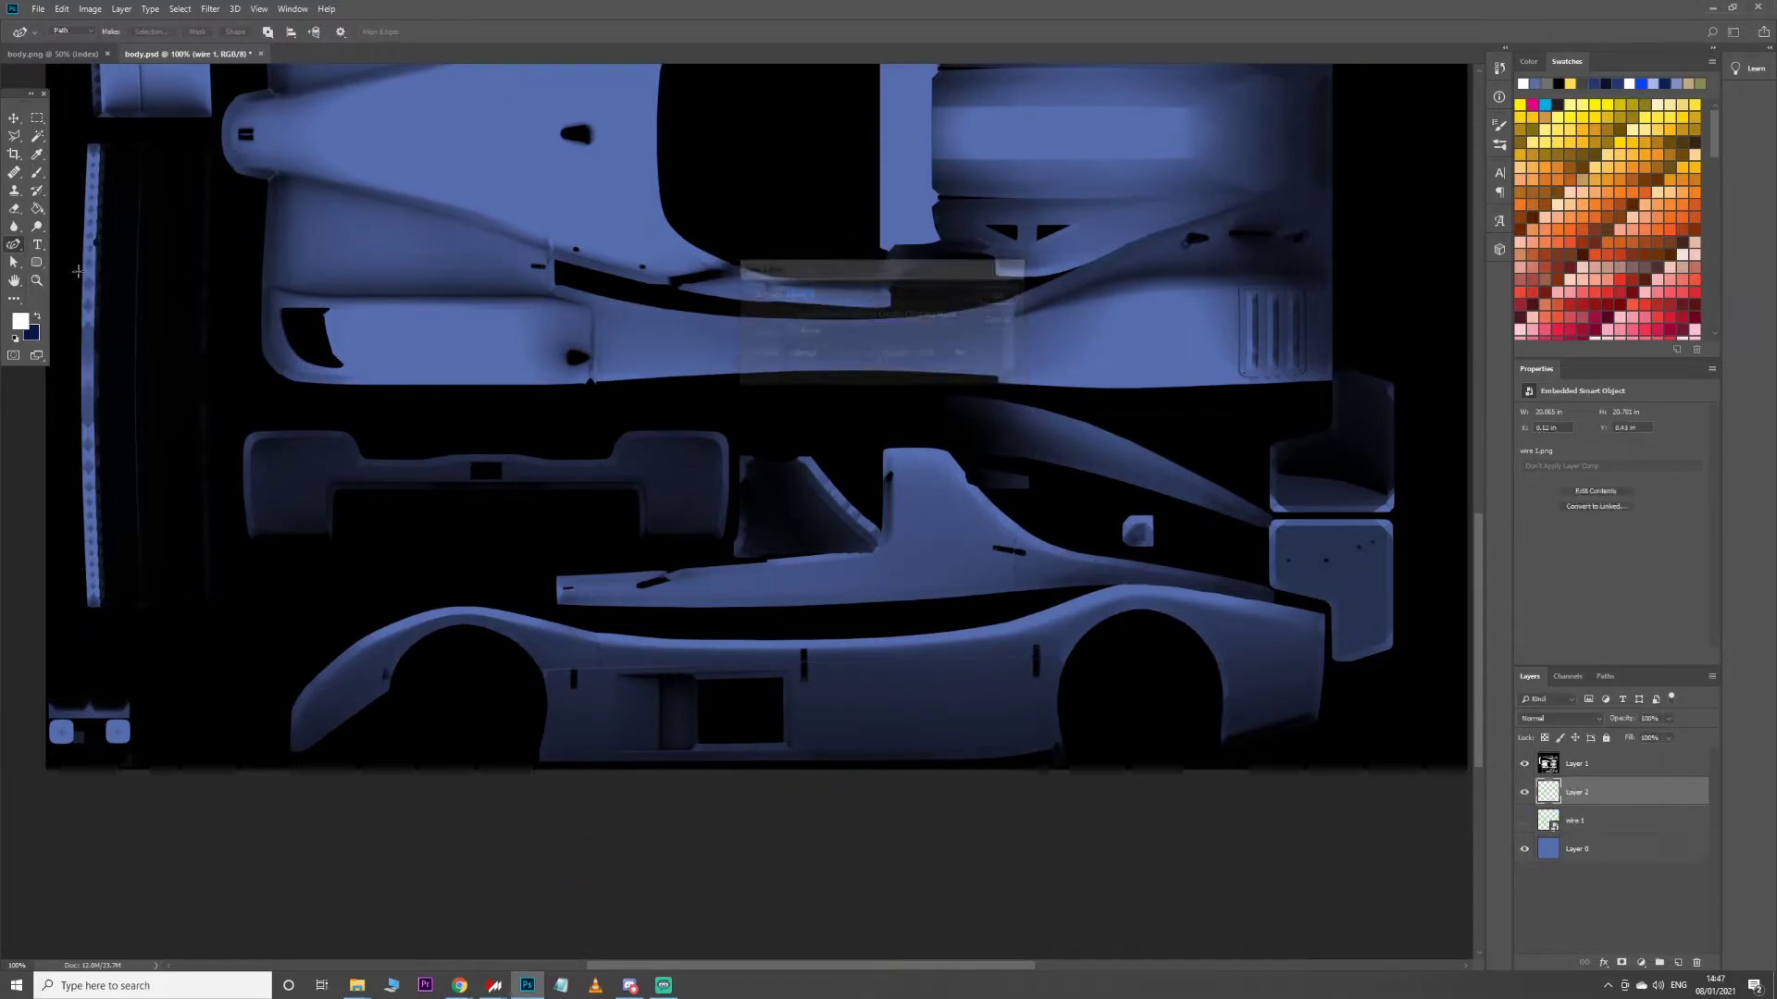
Draw a closed path with the Curvature Pen across the lower side panel between the wheel arches, extending beyond the canvas edge
click(506, 720)
drag(754, 675, 815, 667)
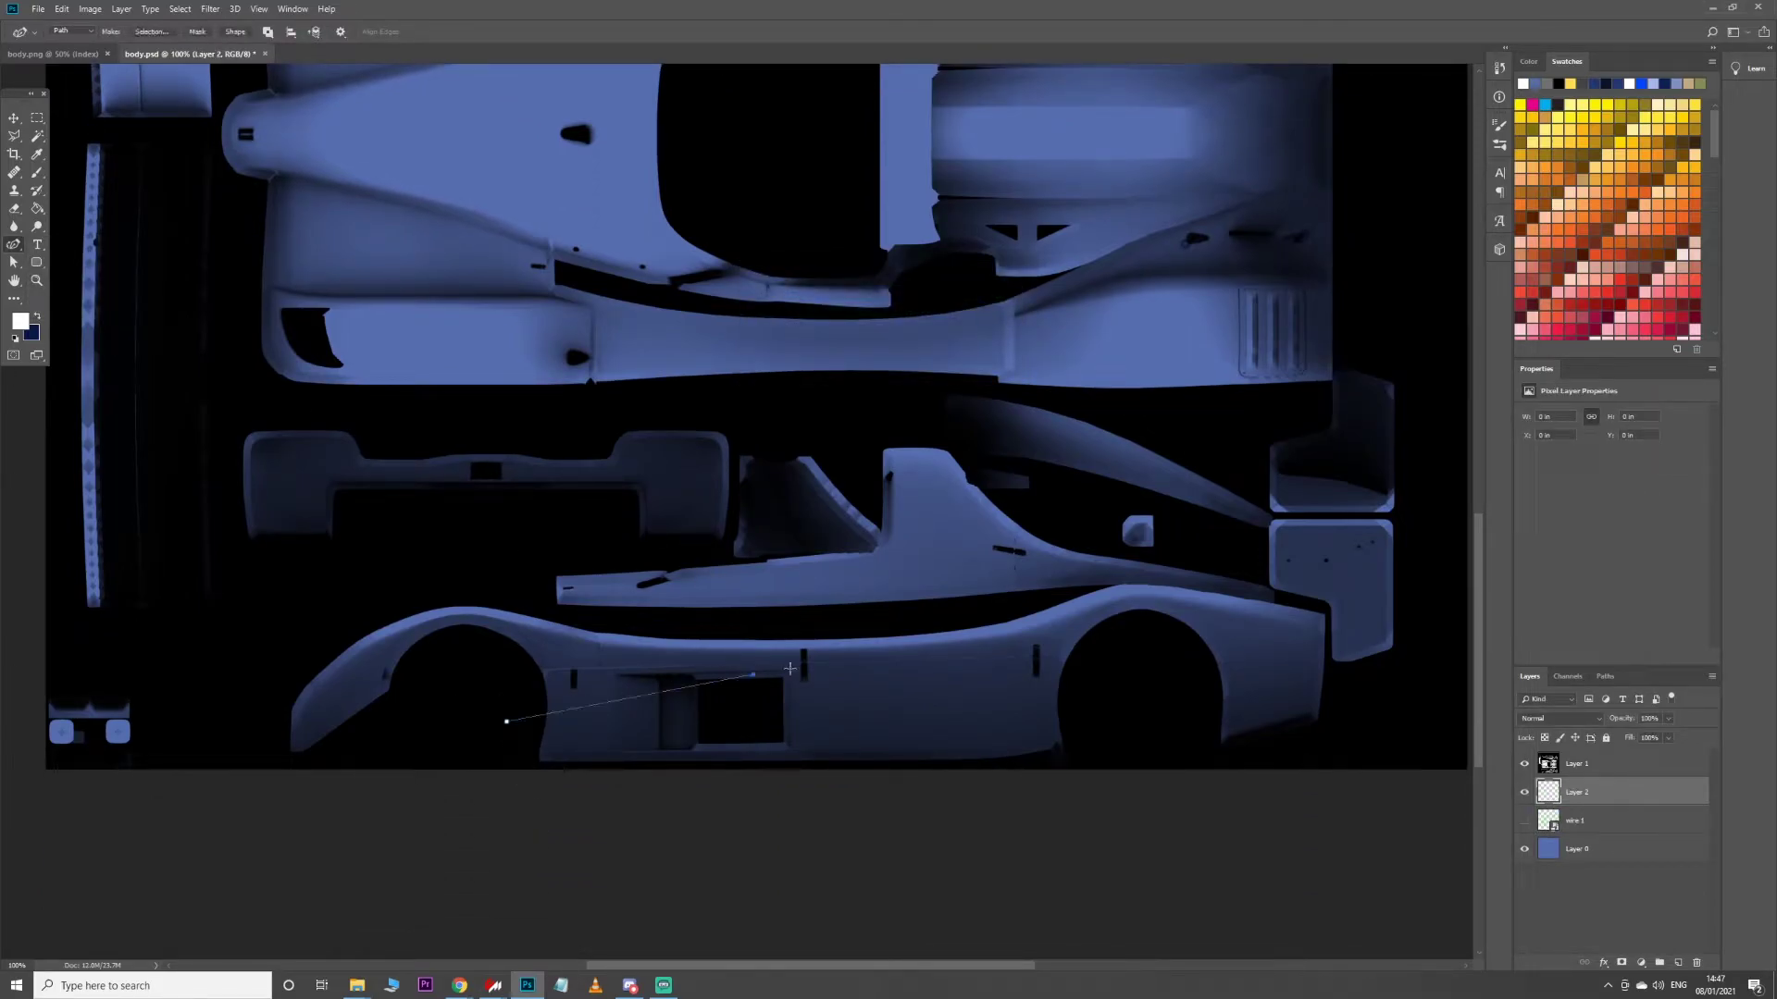
click(1131, 682)
click(1173, 747)
click(1022, 856)
click(596, 846)
click(413, 810)
click(493, 759)
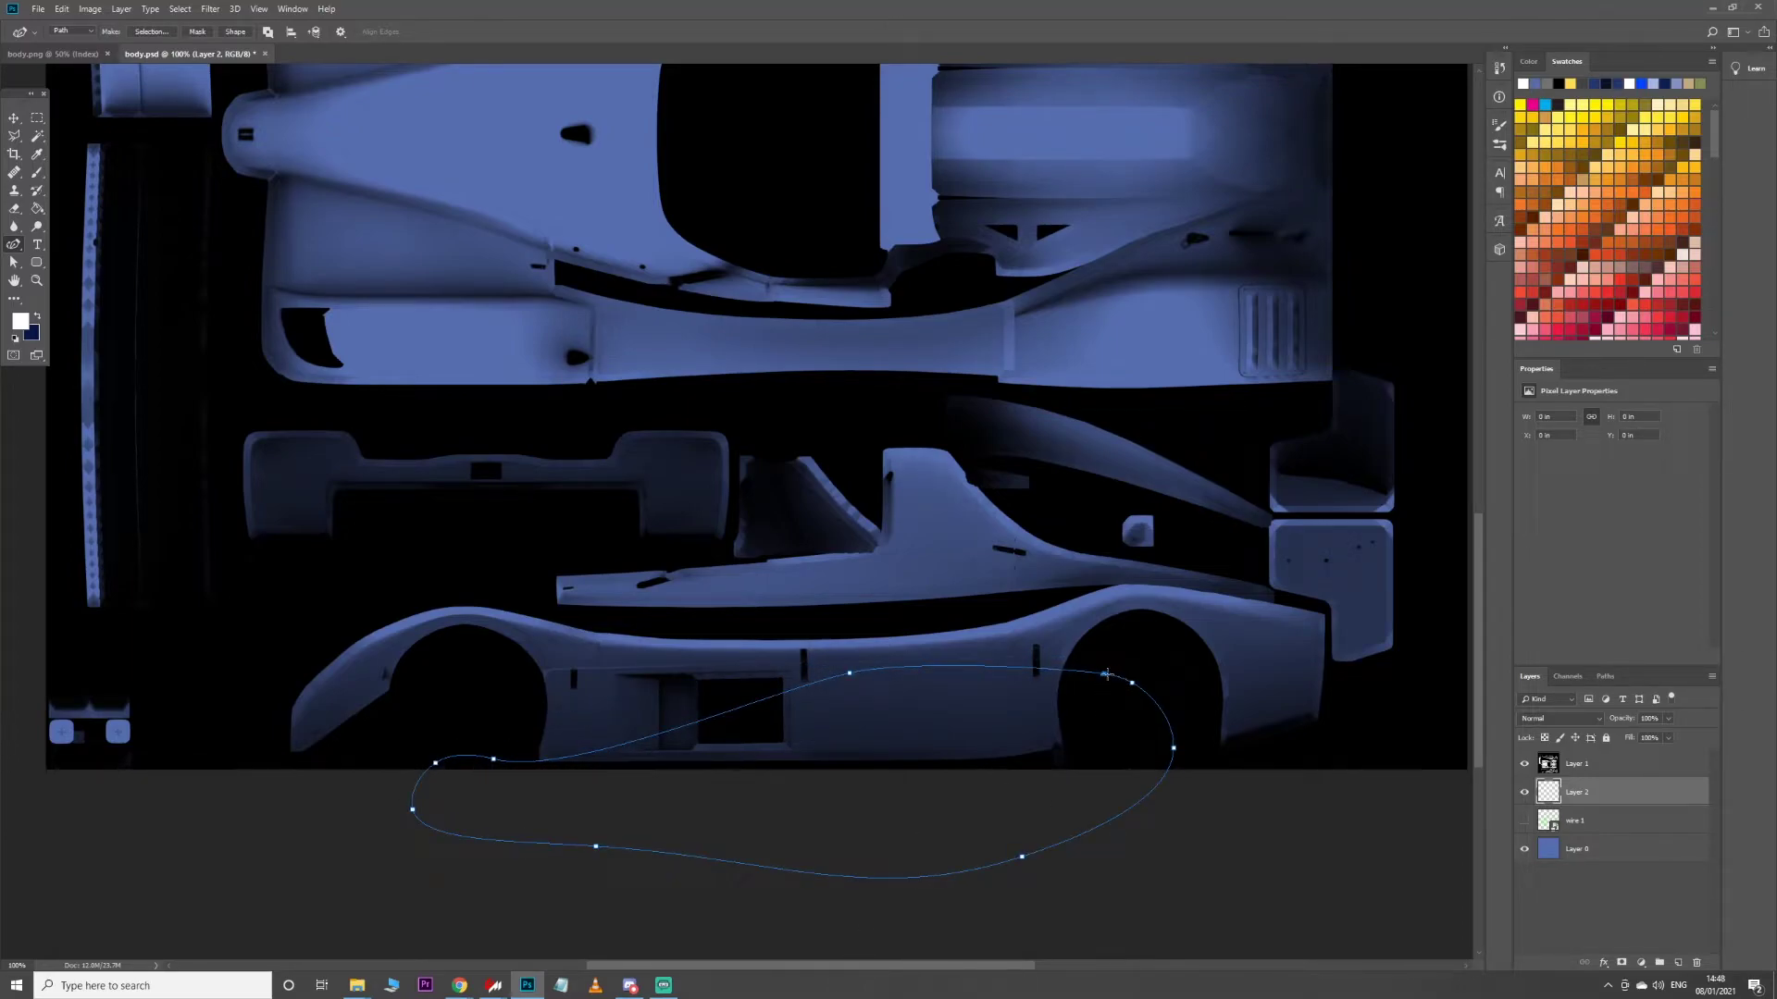
Turn the curved path into a vector mask on Layer 2 and paint the masked area white with an enlarged brush
right_click(1107, 679)
click(1171, 700)
key(b)
mouse_move(1009, 687)
mouse_down()
mouse_move(676, 740)
mouse_move(871, 695)
mouse_move(971, 753)
mouse_up()
key(])
key(])
key(])
key(])
key(])
key(])
key(])
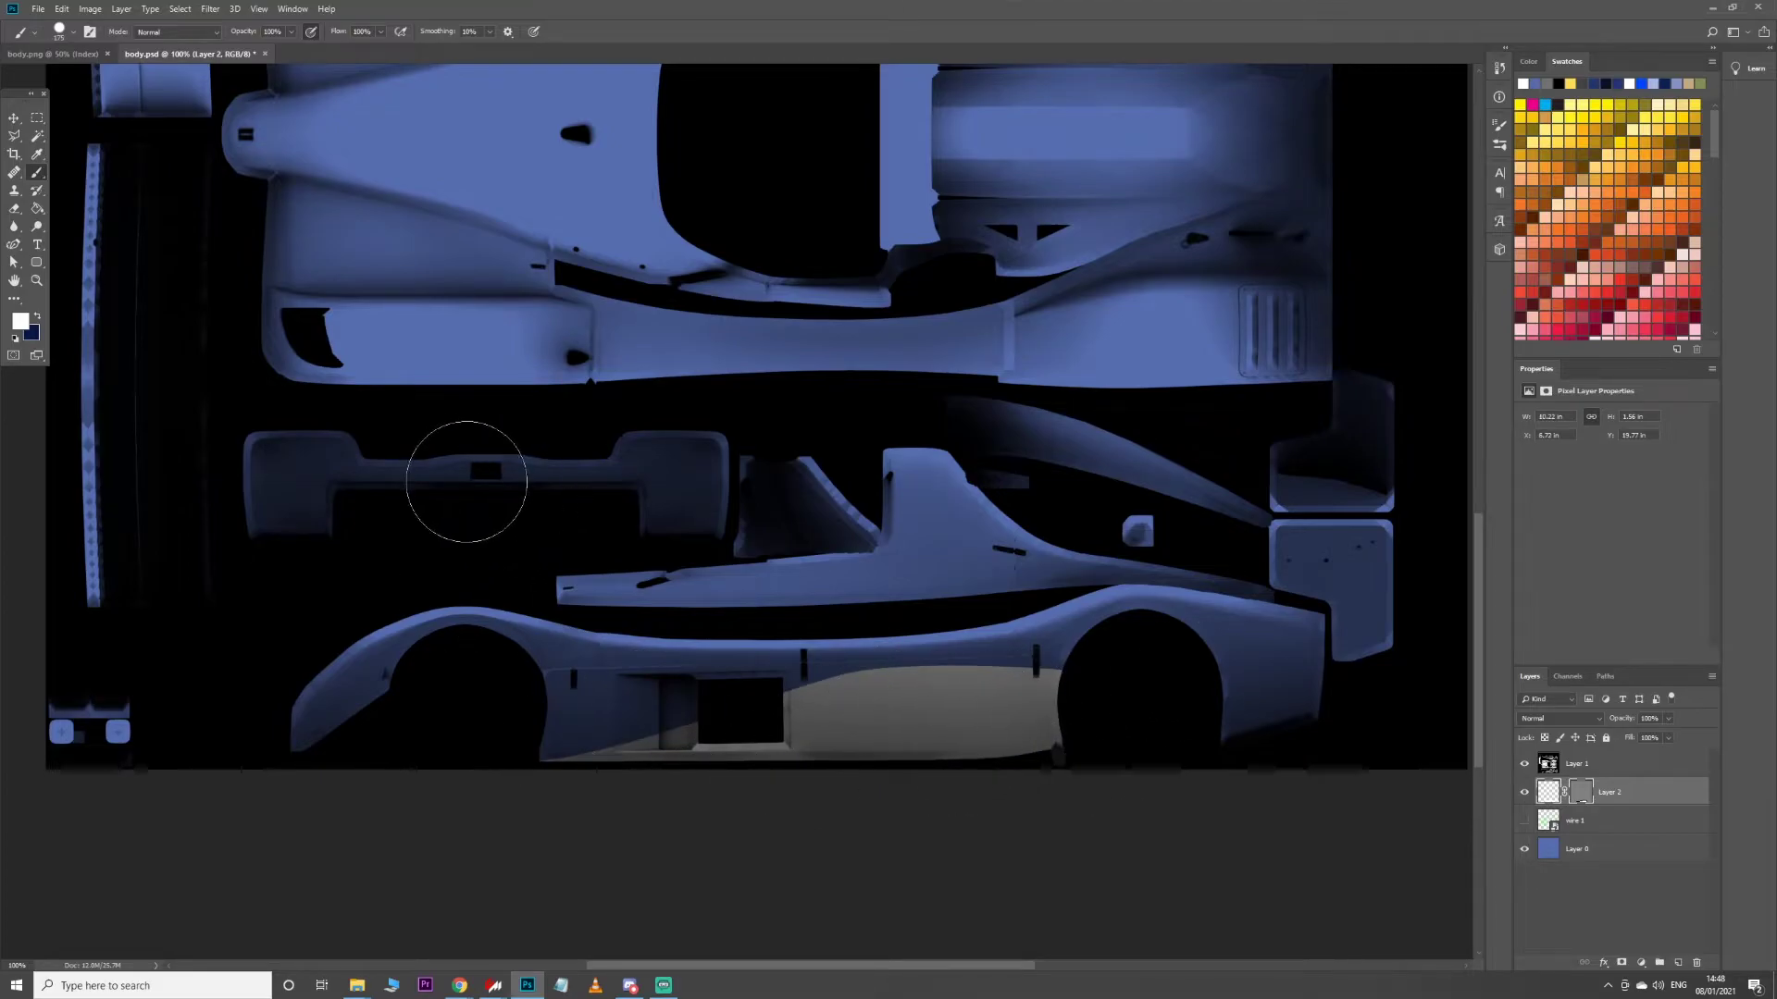
Switch to the Radical SR3 preview window and examine the white curved shape on the car's side panel
mouse_move(493, 985)
click(560, 916)
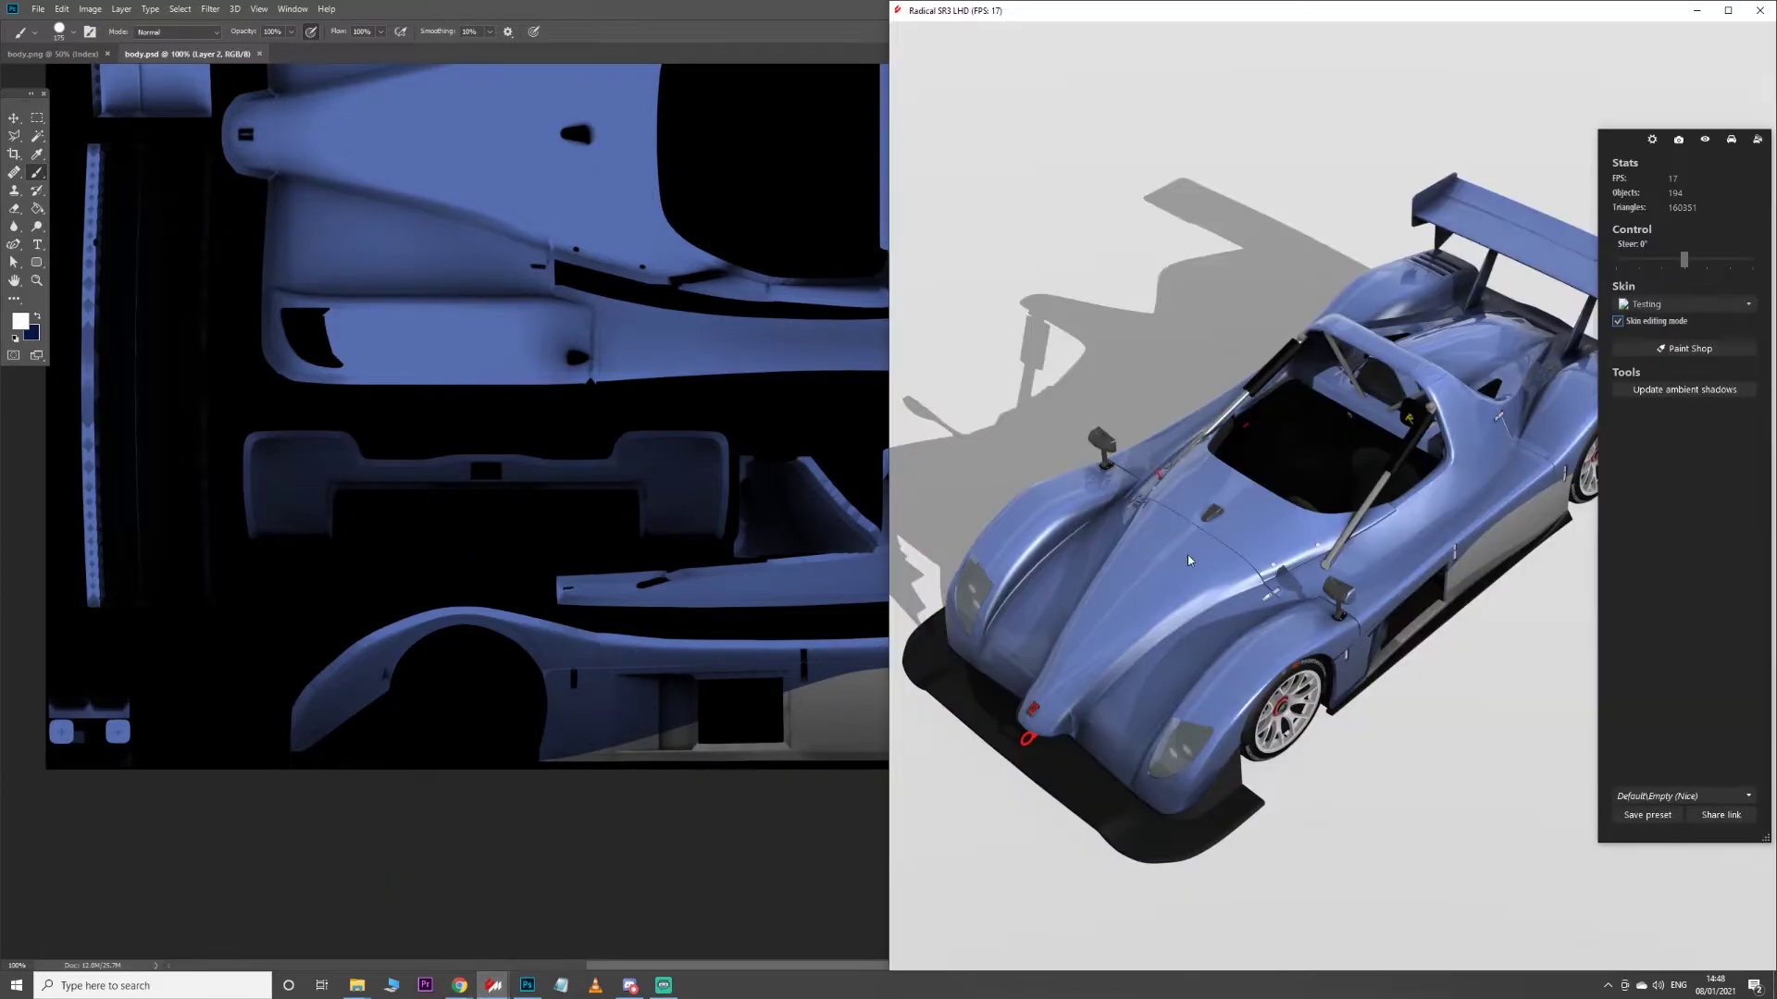
drag(1188, 560, 1067, 421)
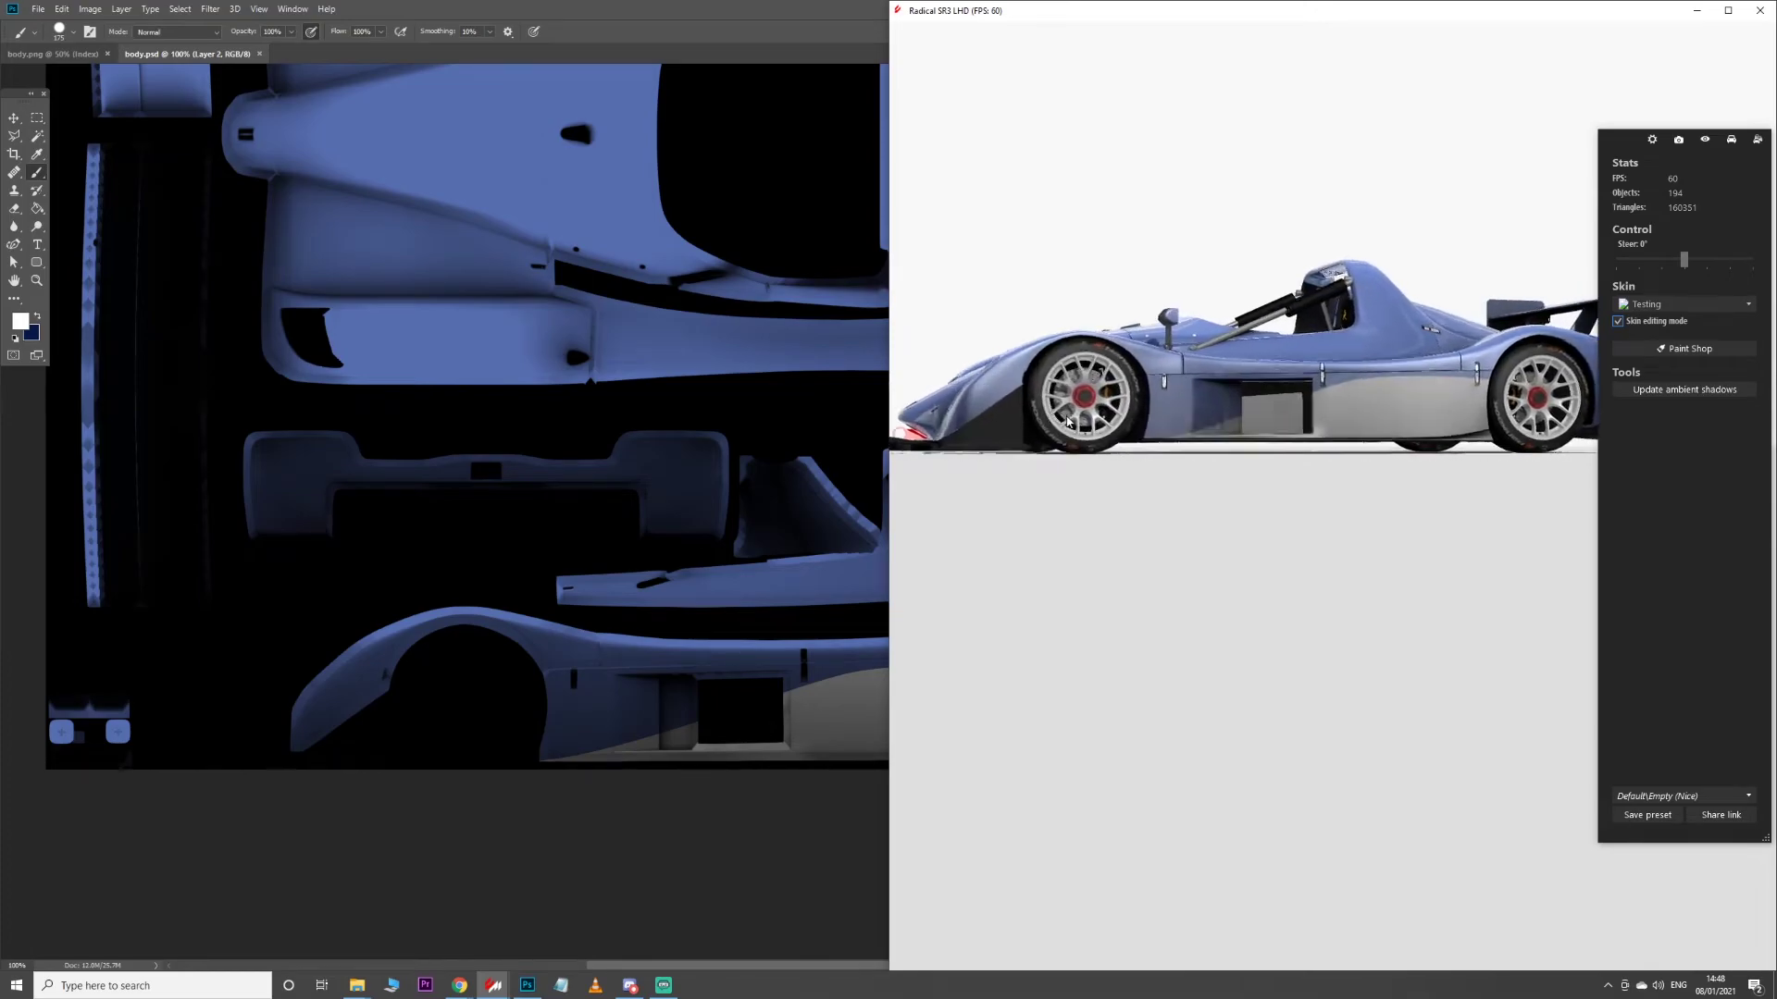
scroll(1067, 422, up, 4)
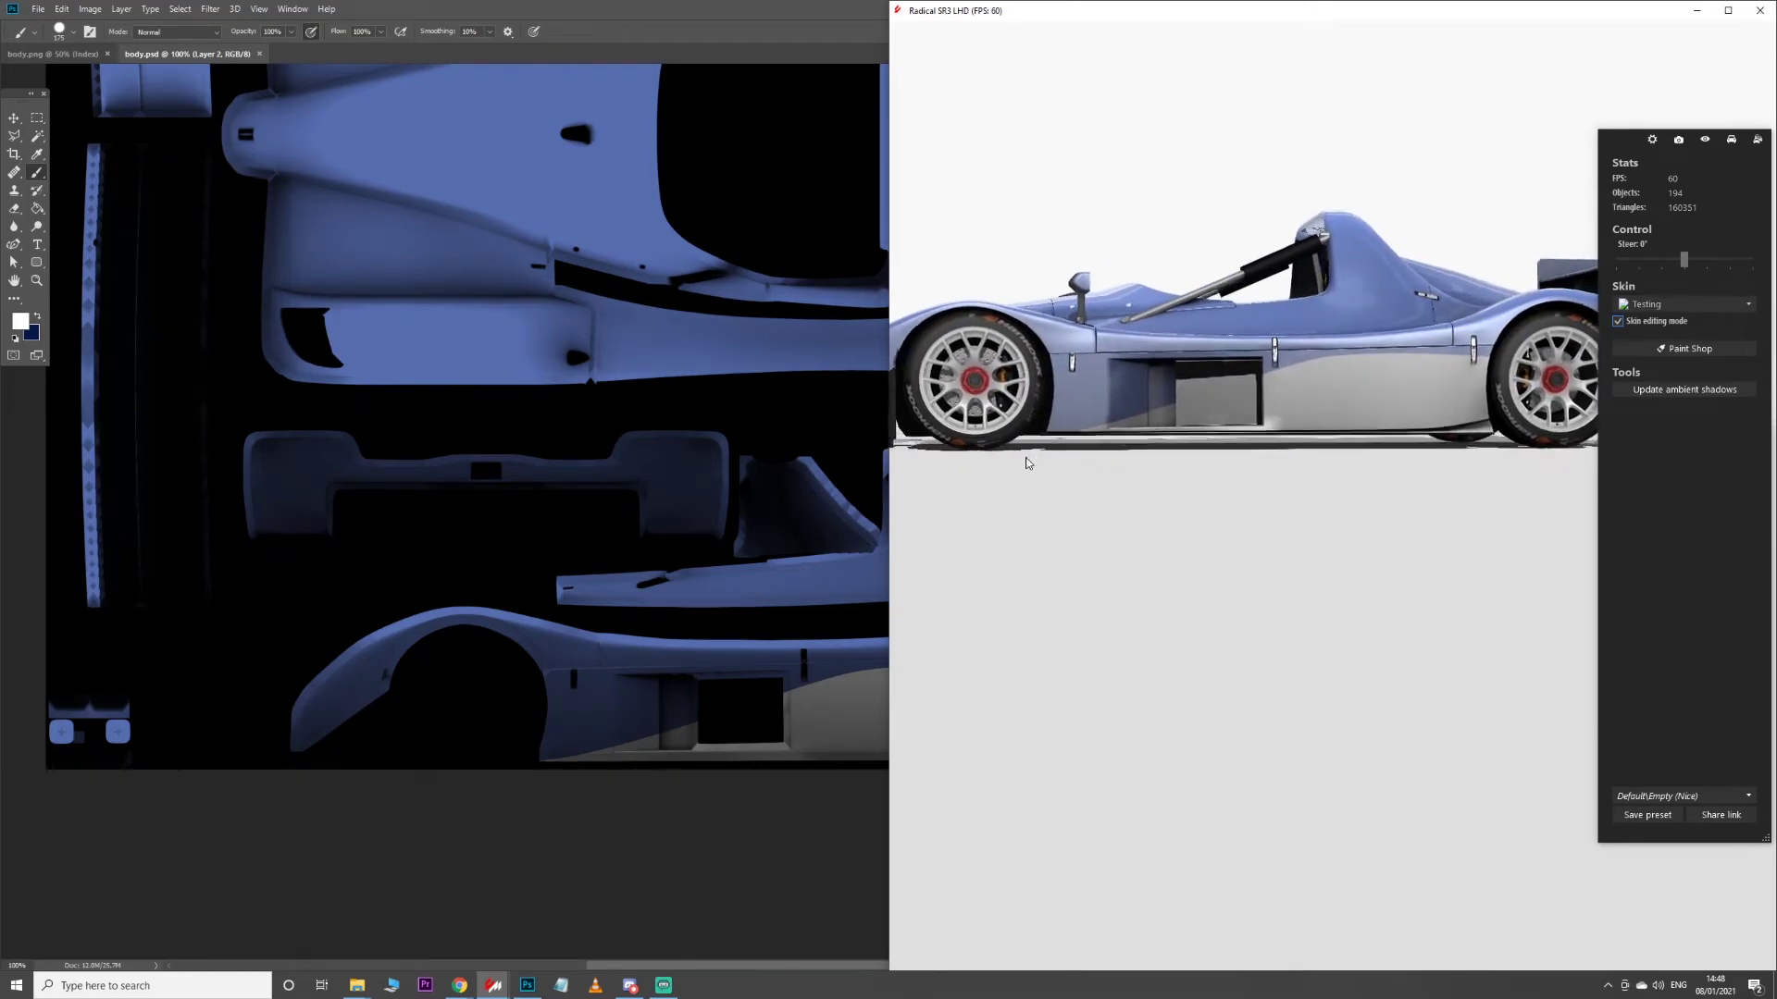
drag(1003, 468, 1205, 692)
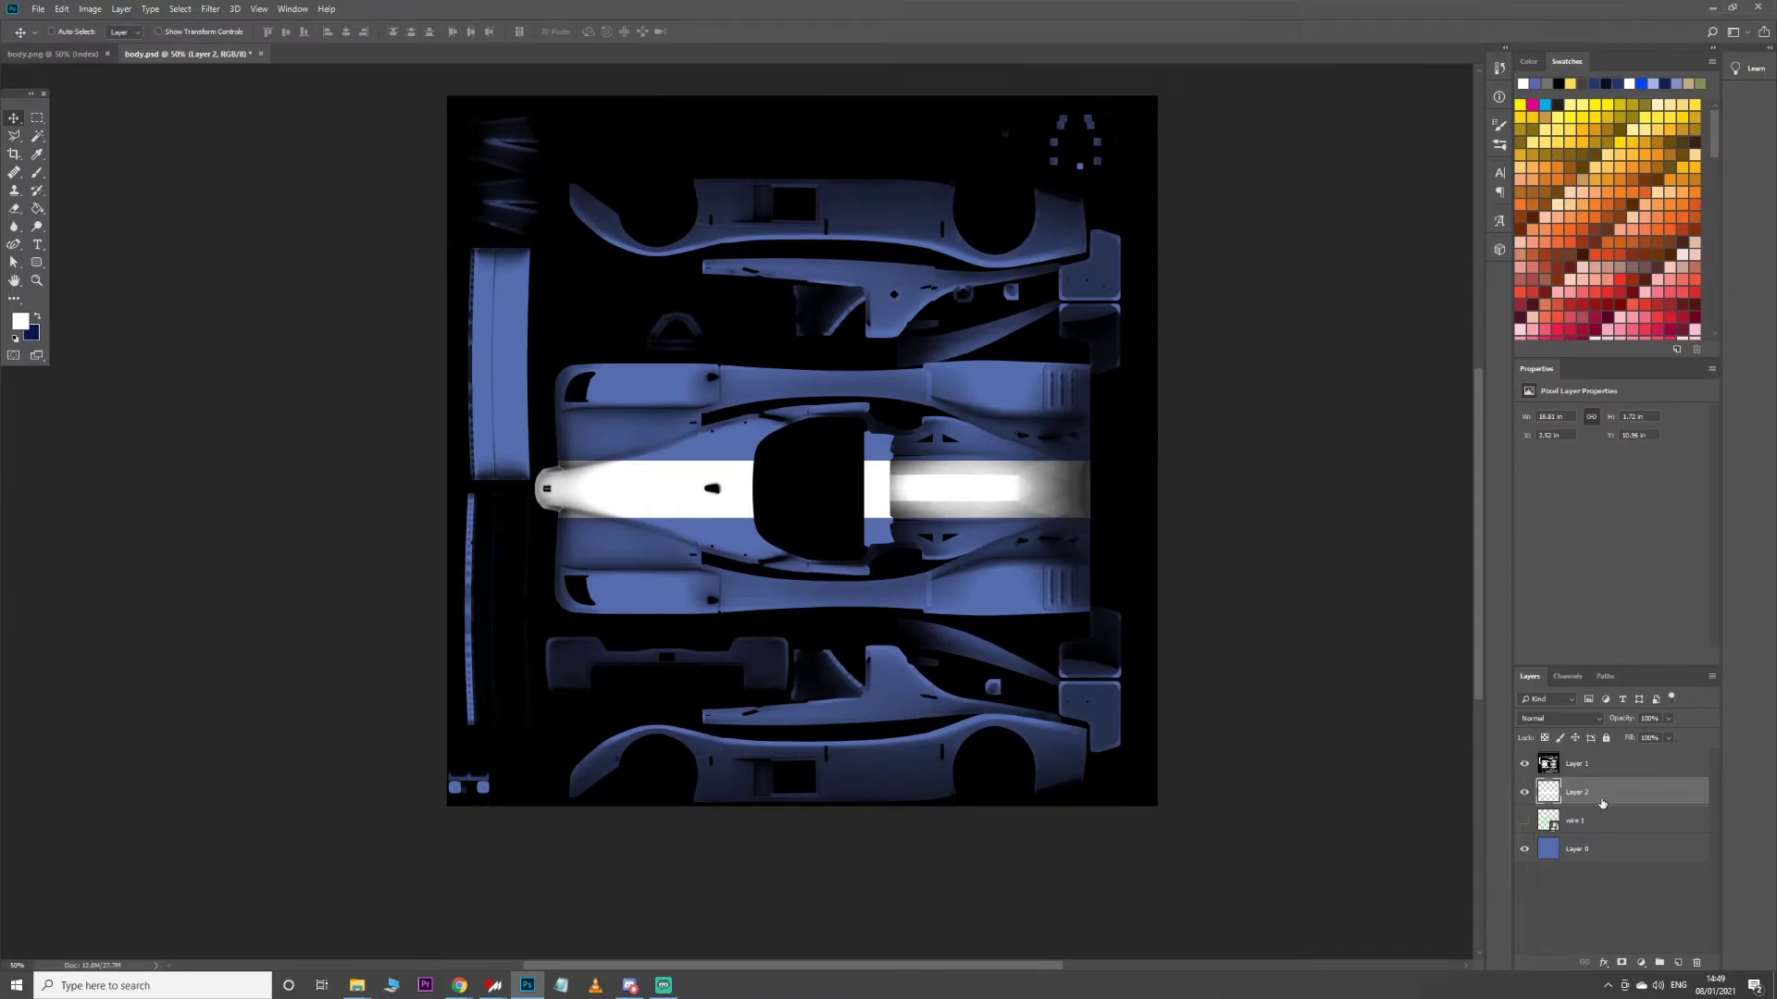
Try a Stroke effect in Layer 2's layer style and check its colour settings
double_click(1603, 792)
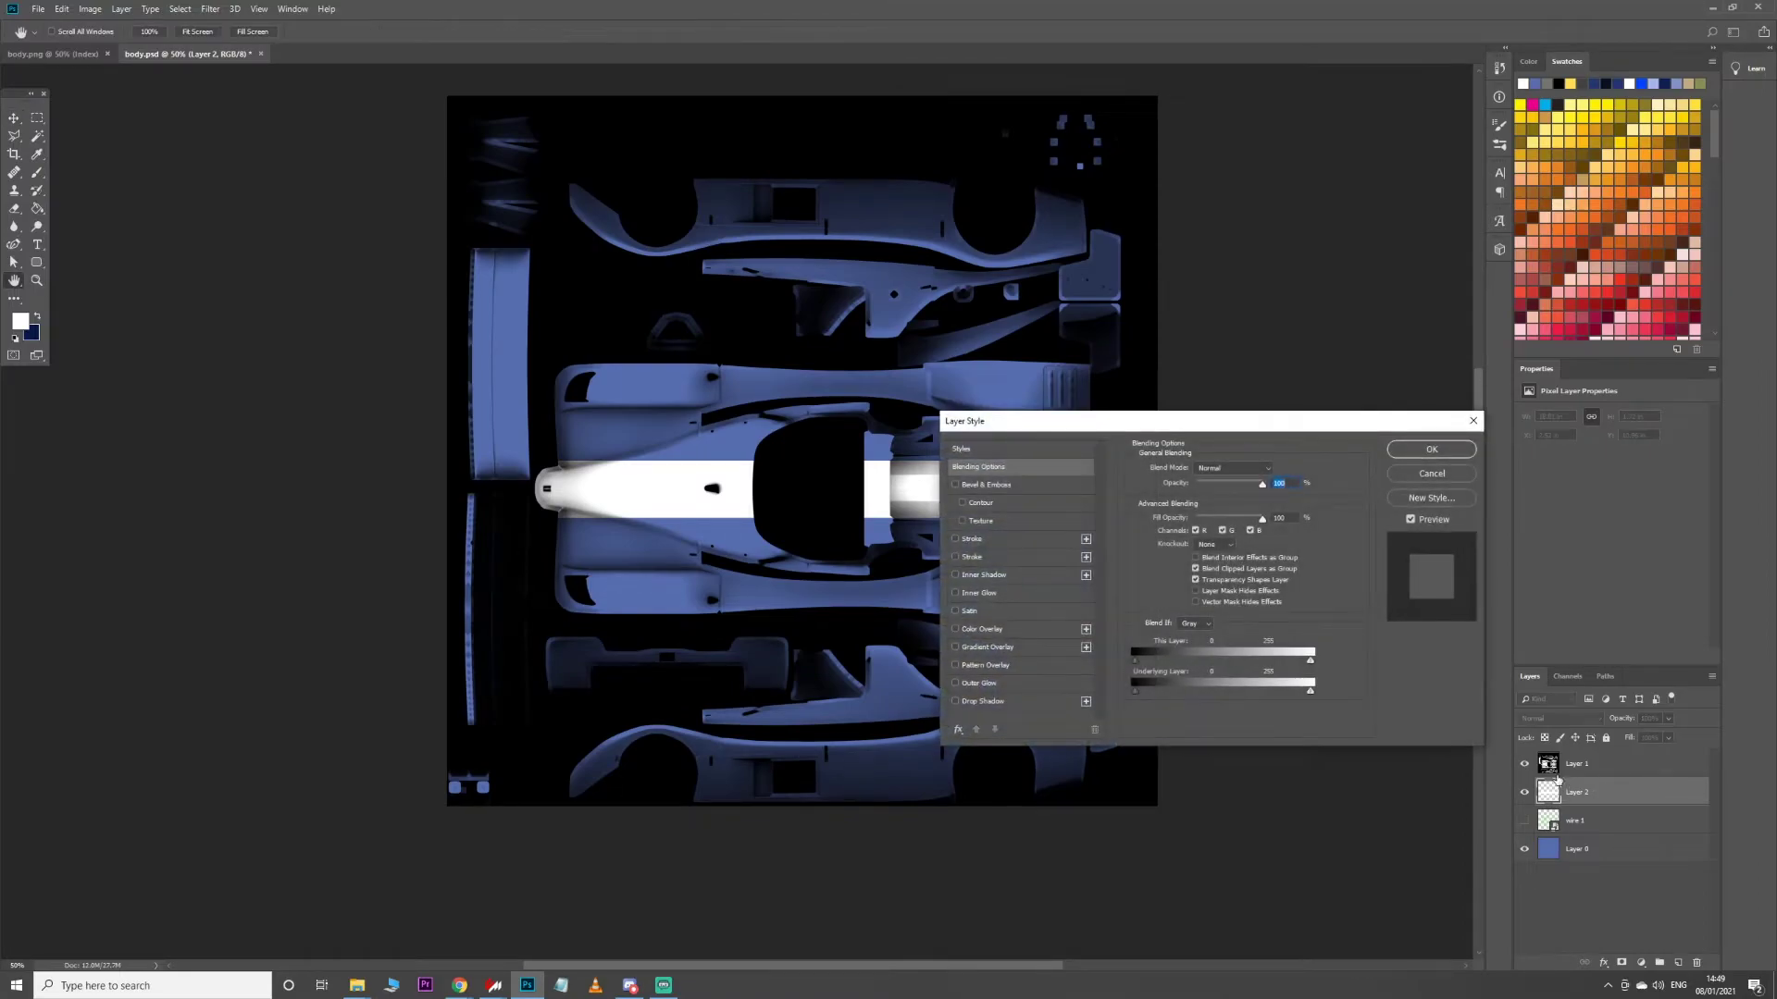
key(Escape)
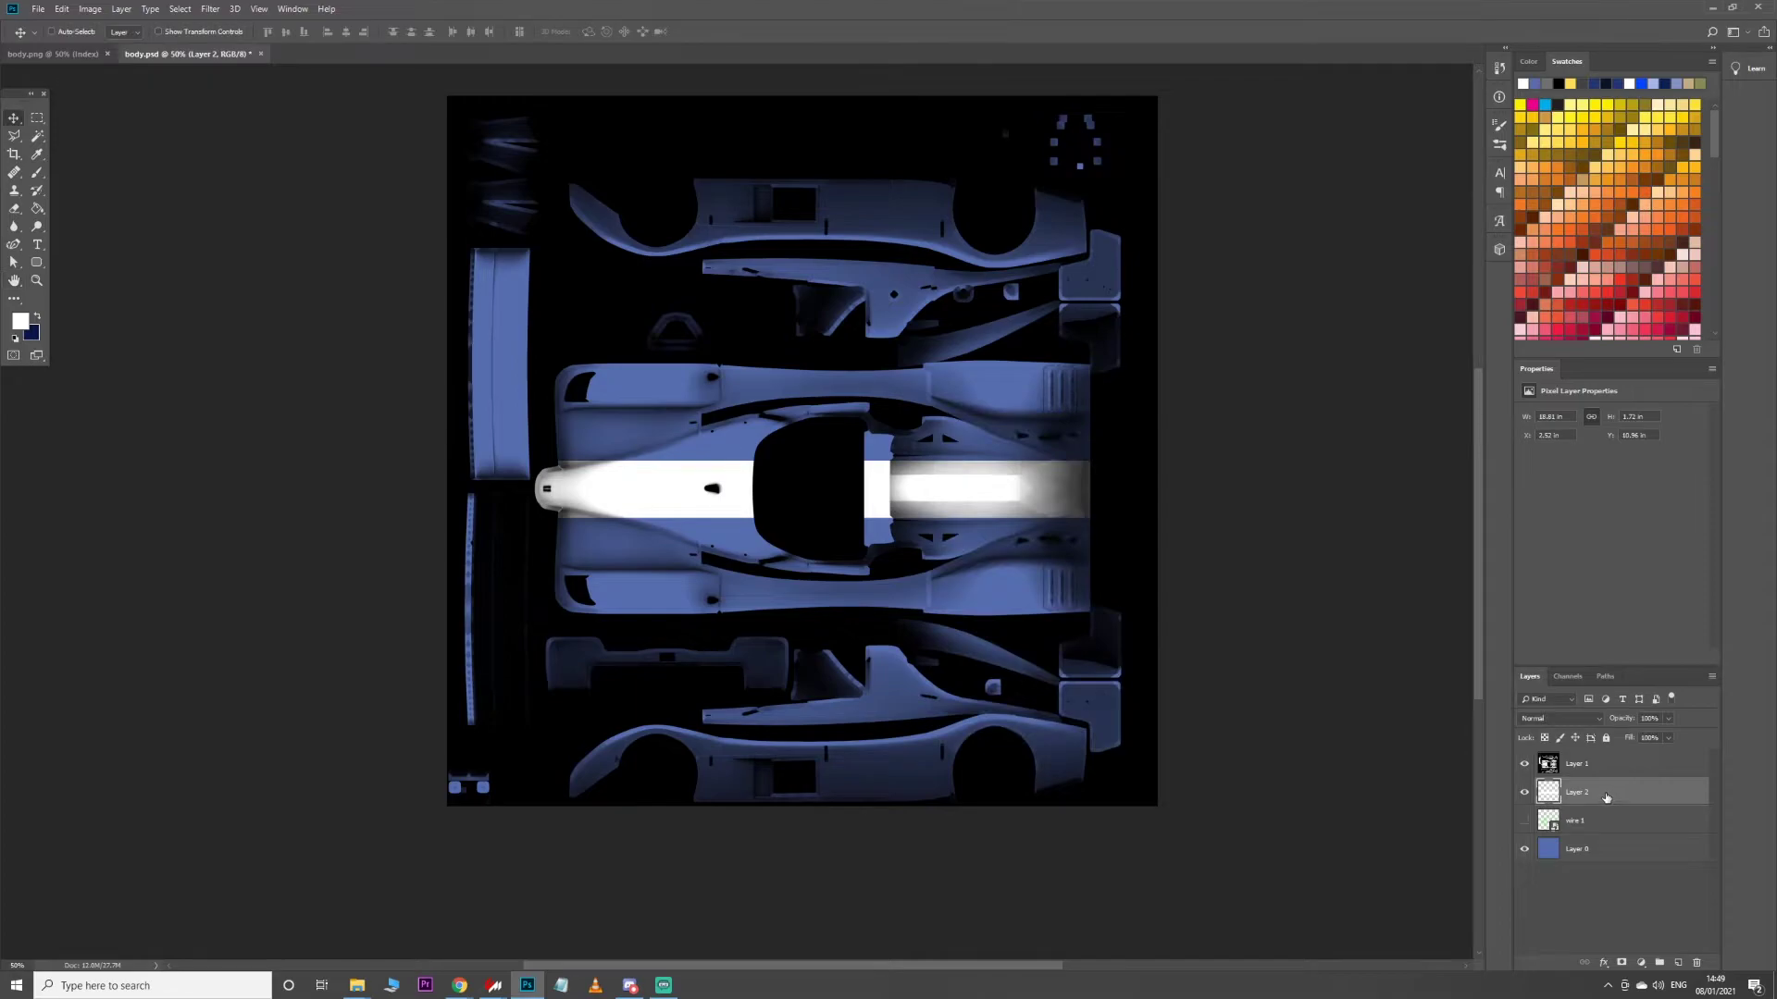
double_click(1606, 798)
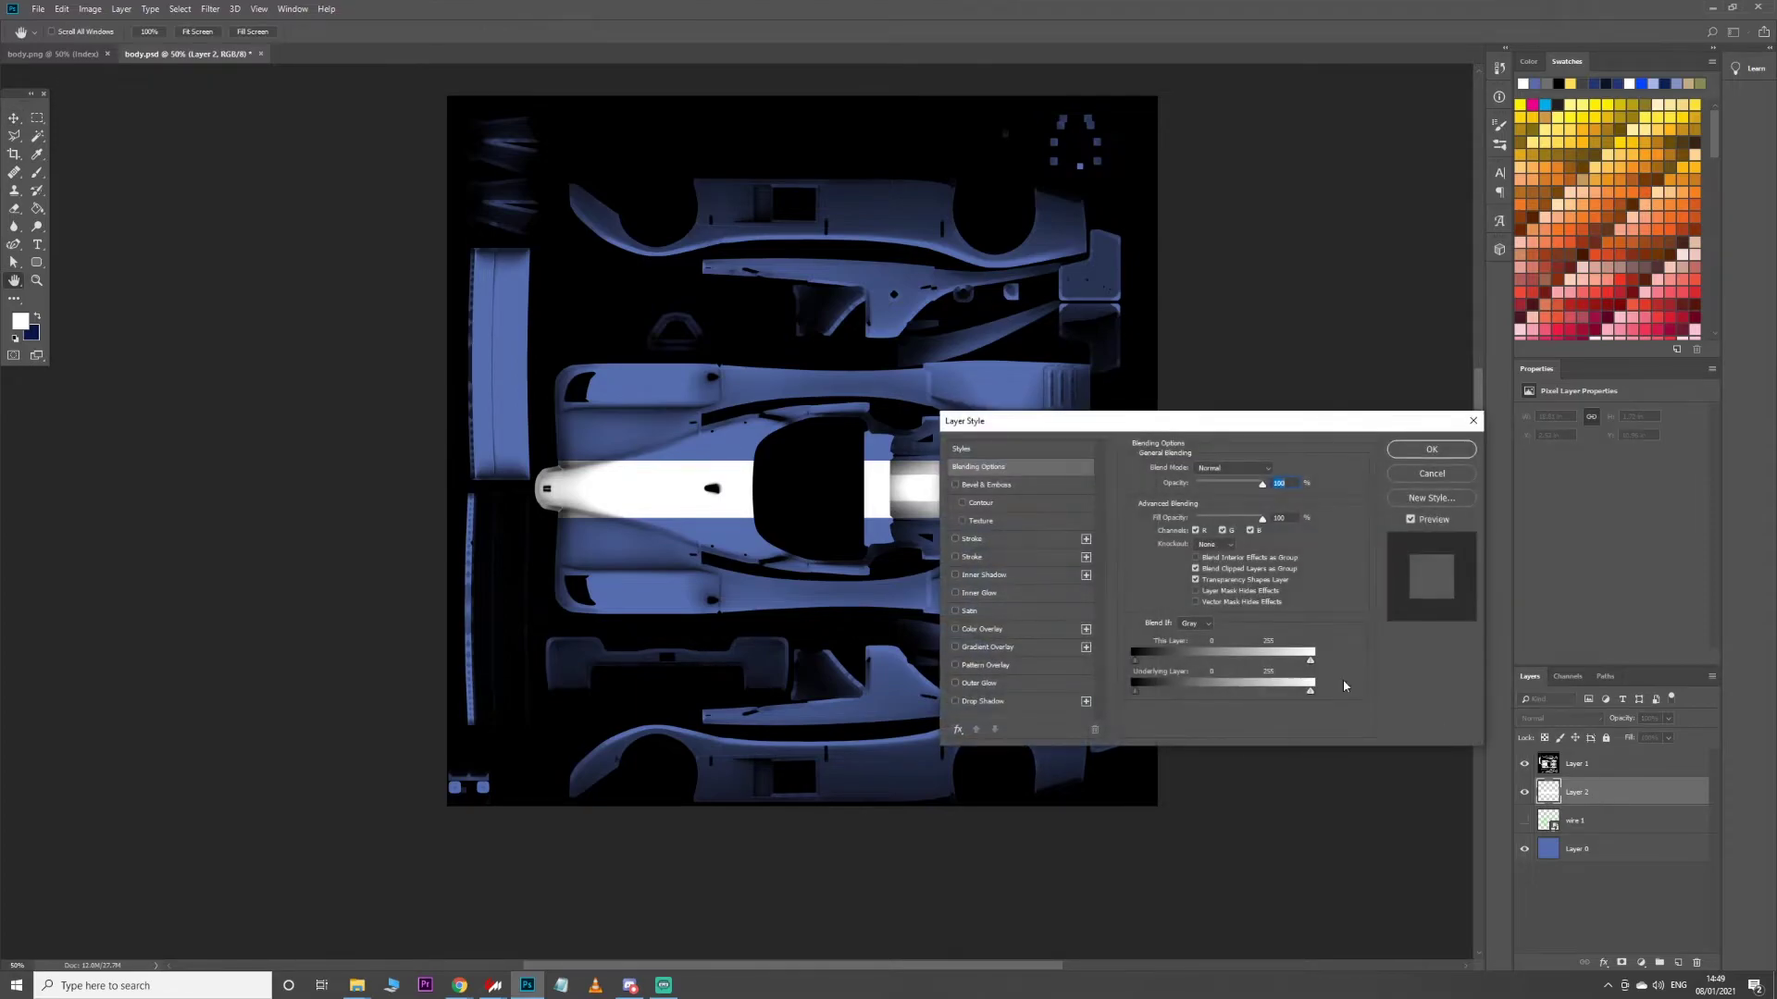
click(956, 540)
click(1180, 571)
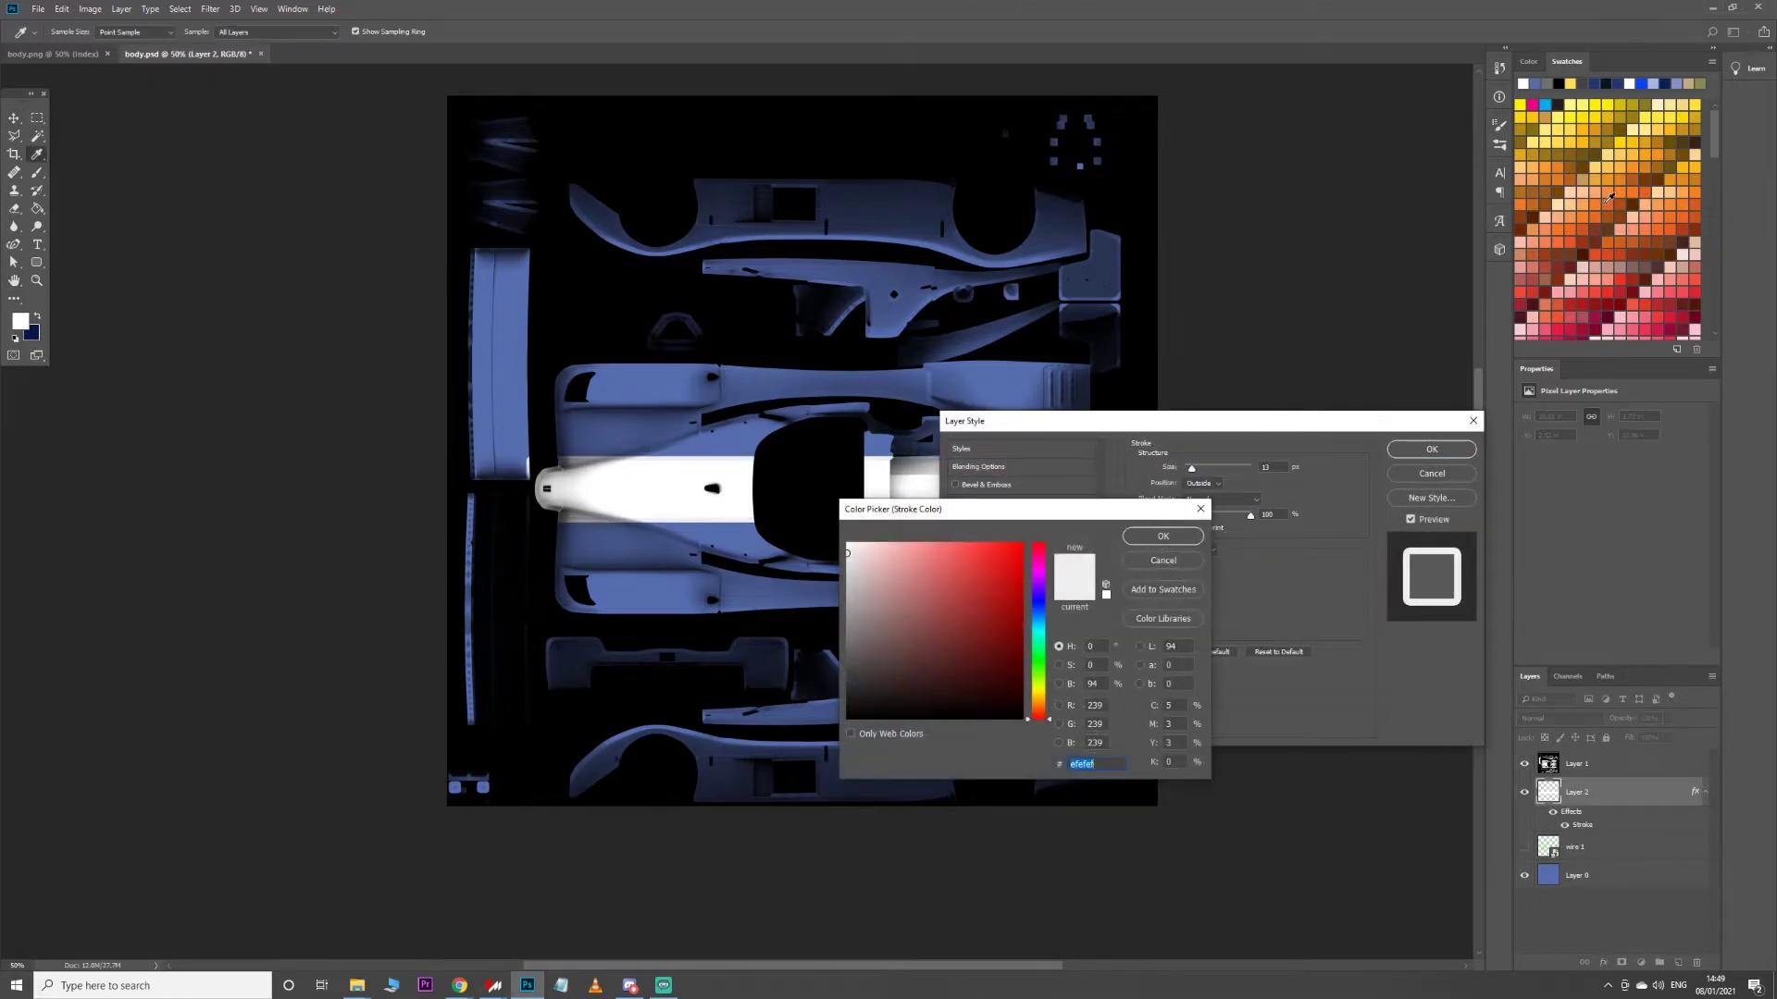
key(Escape)
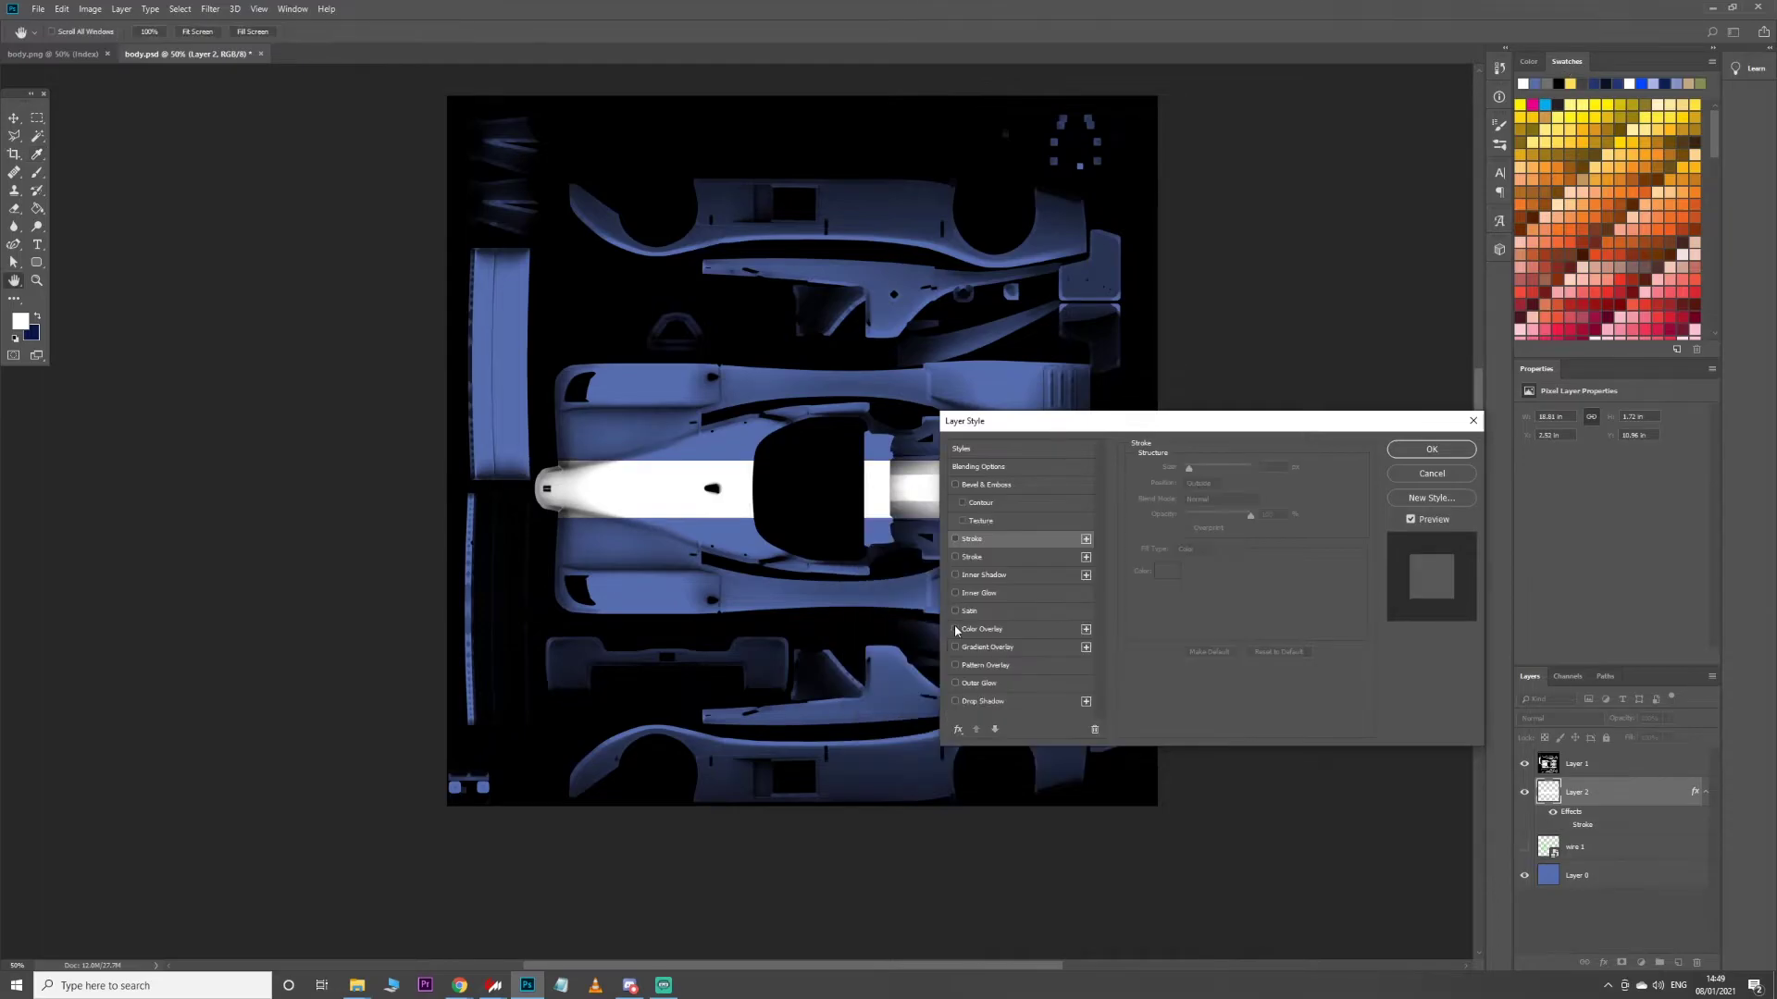
Try a red ff0000 Color Overlay on Layer 2's centre stripe and add an Outer Glow effect
click(955, 629)
click(1275, 472)
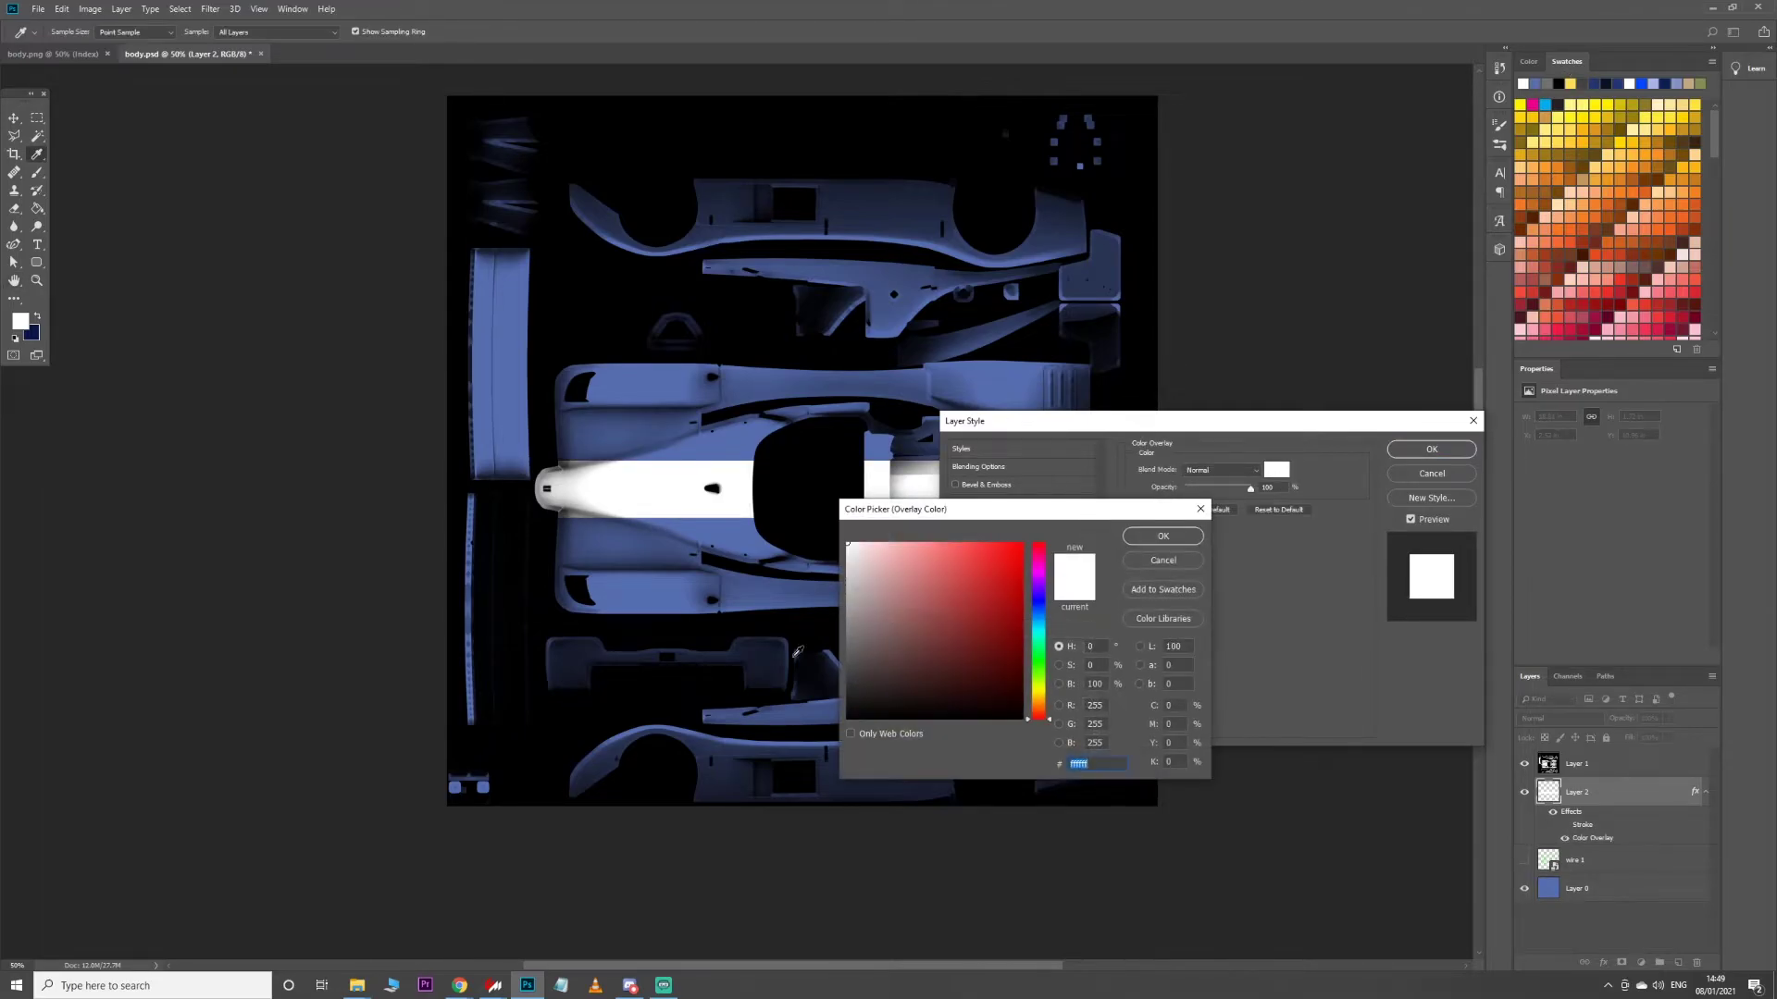
text(ff0000)
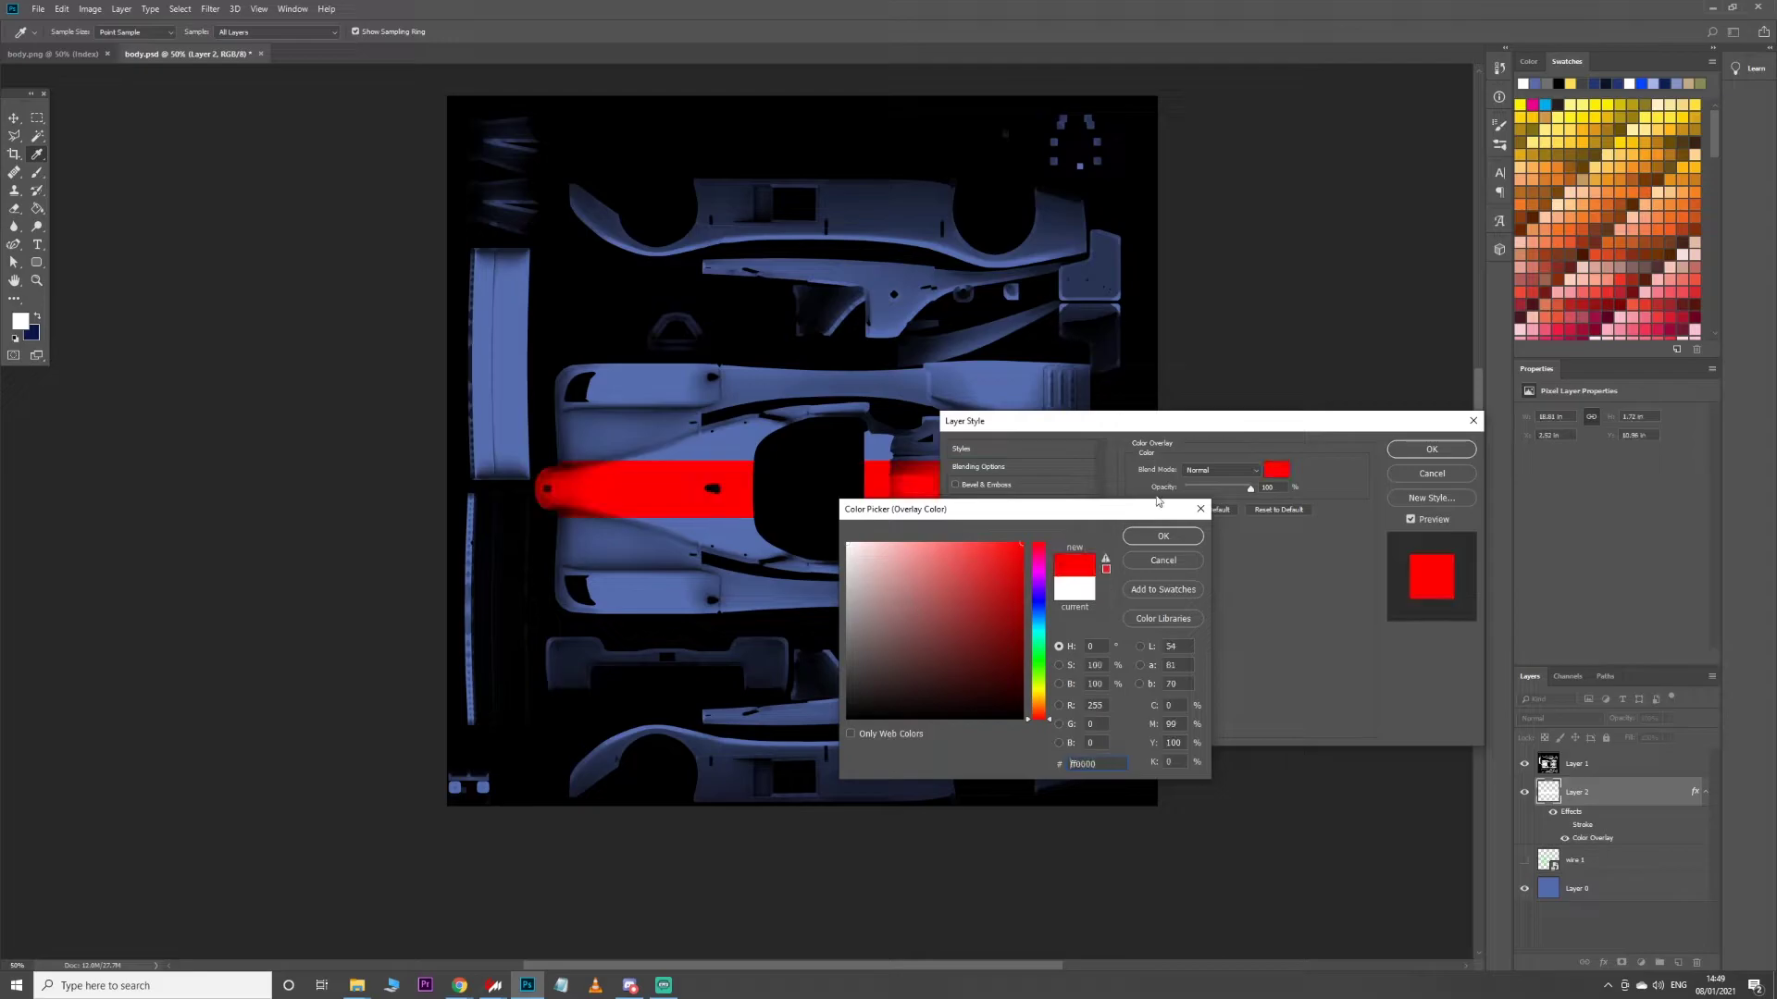
click(1163, 534)
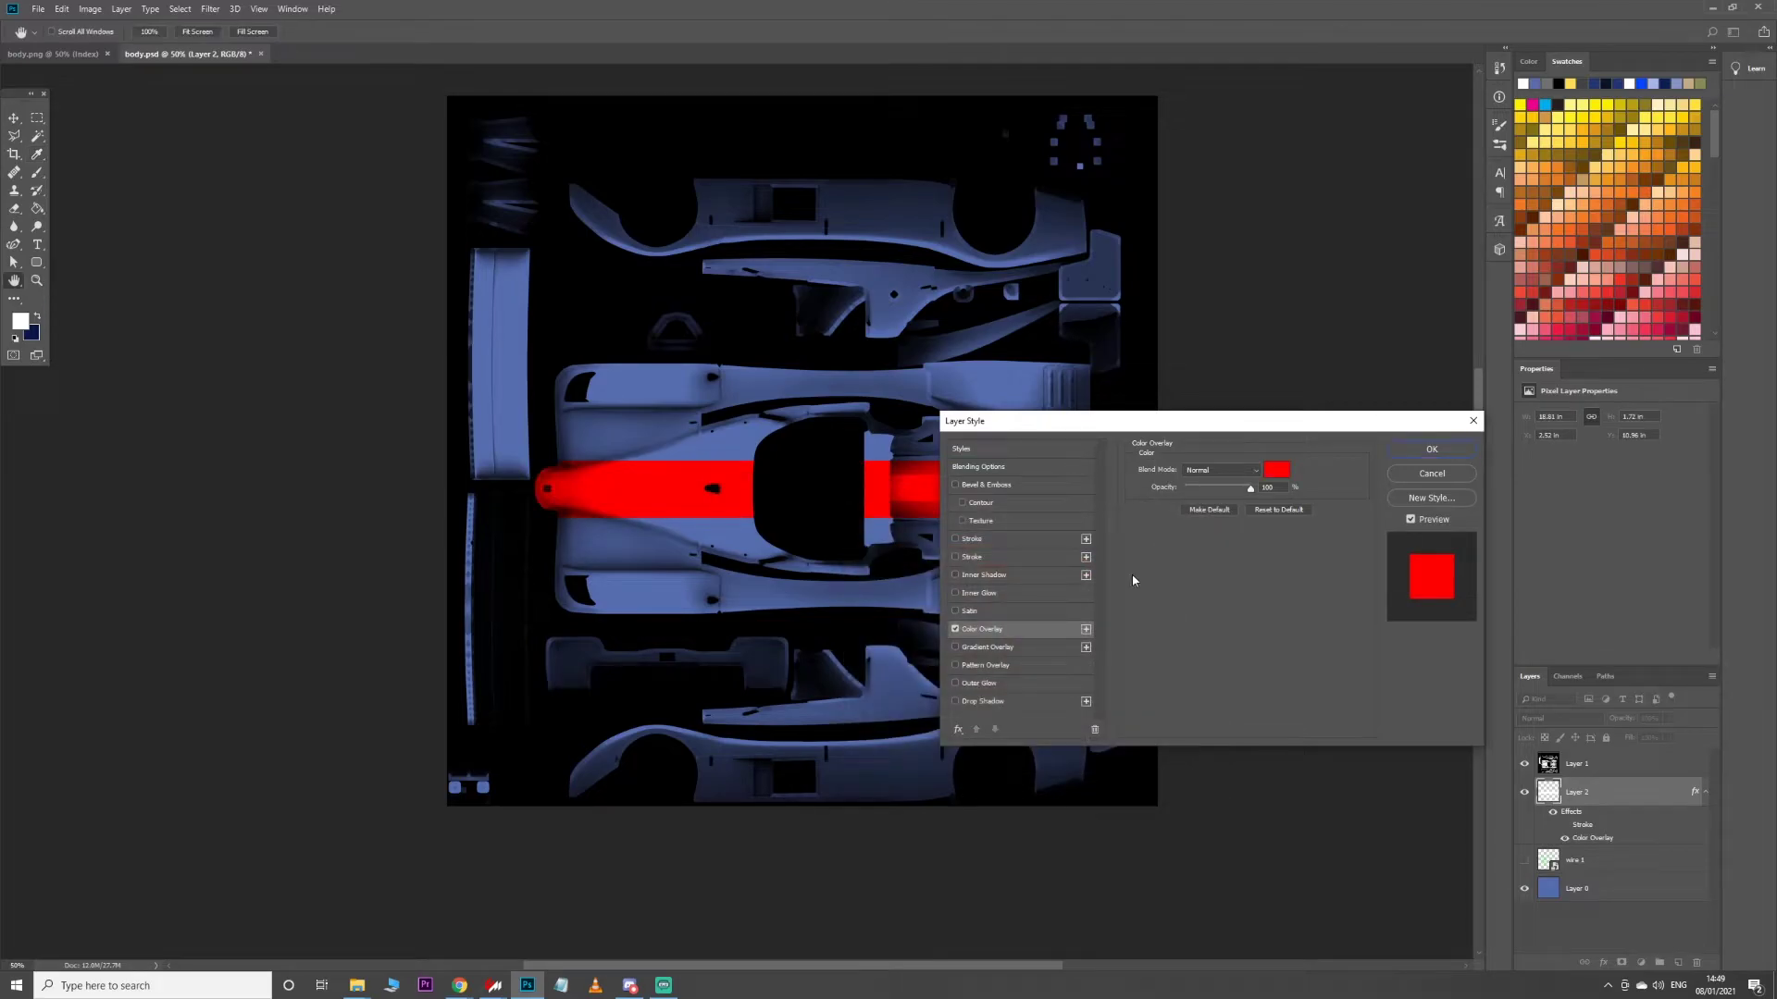
click(956, 684)
click(973, 684)
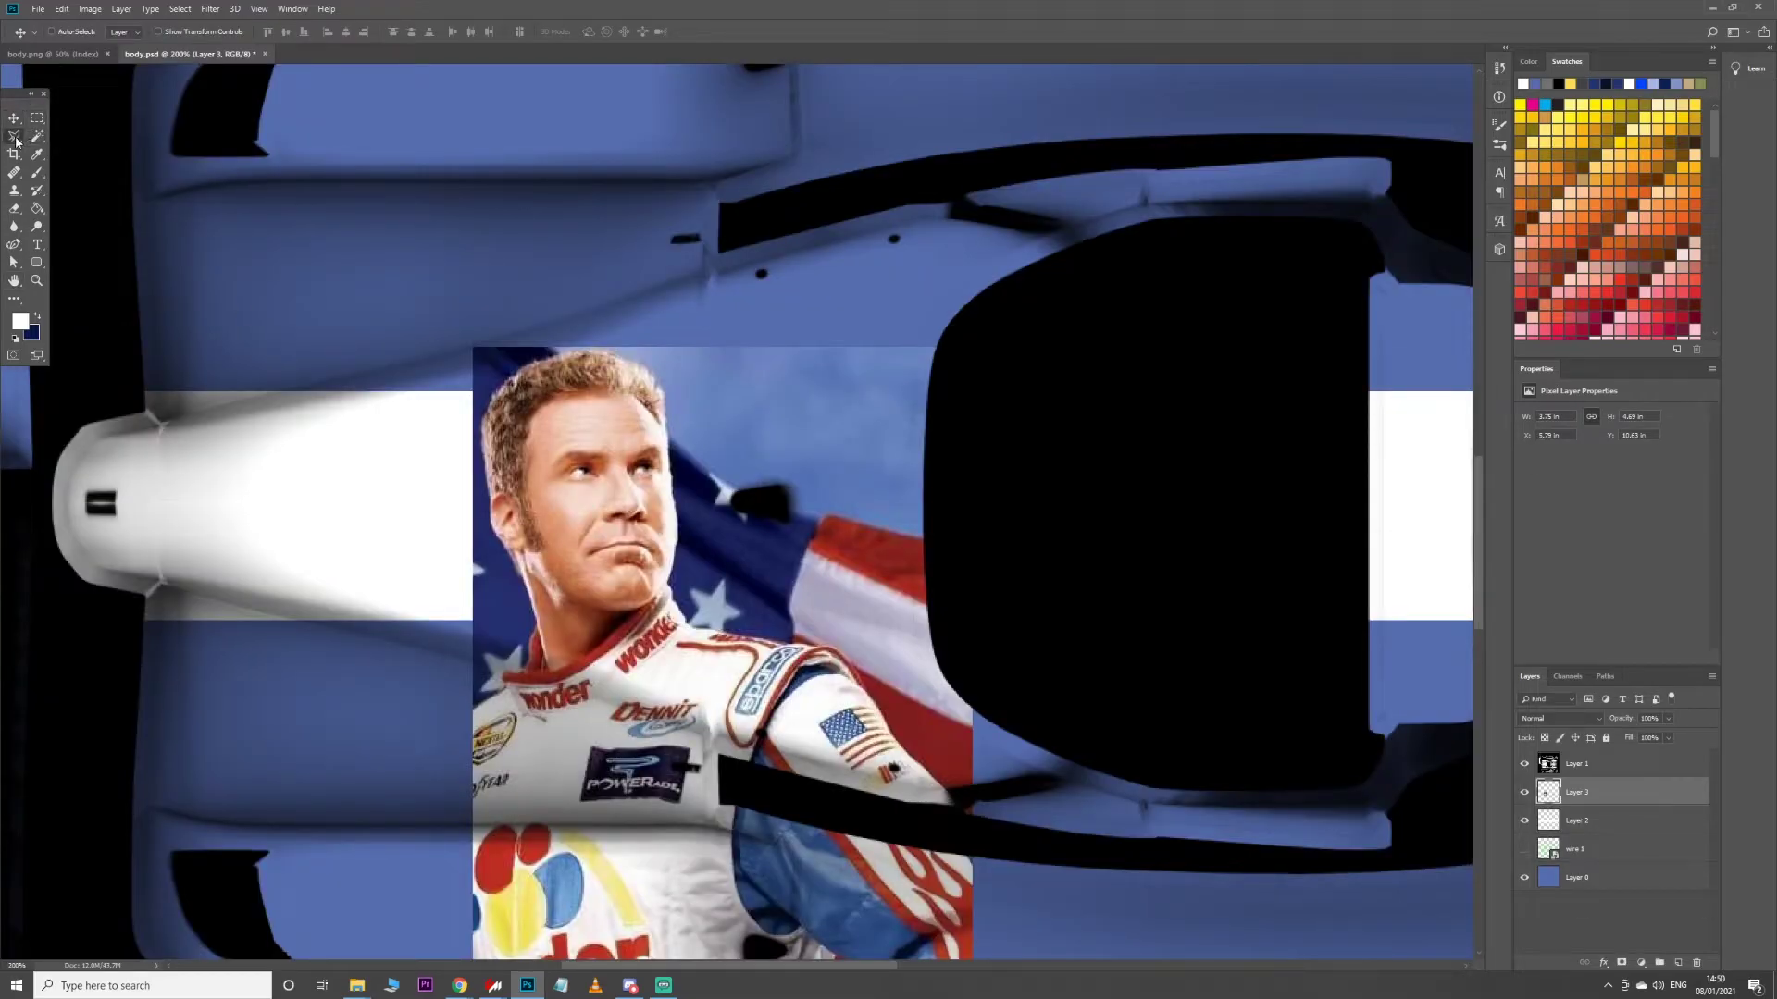
Outline the racing driver's head in the placed photo with a closed Polygonal Lasso selection
click(14, 136)
click(57, 151)
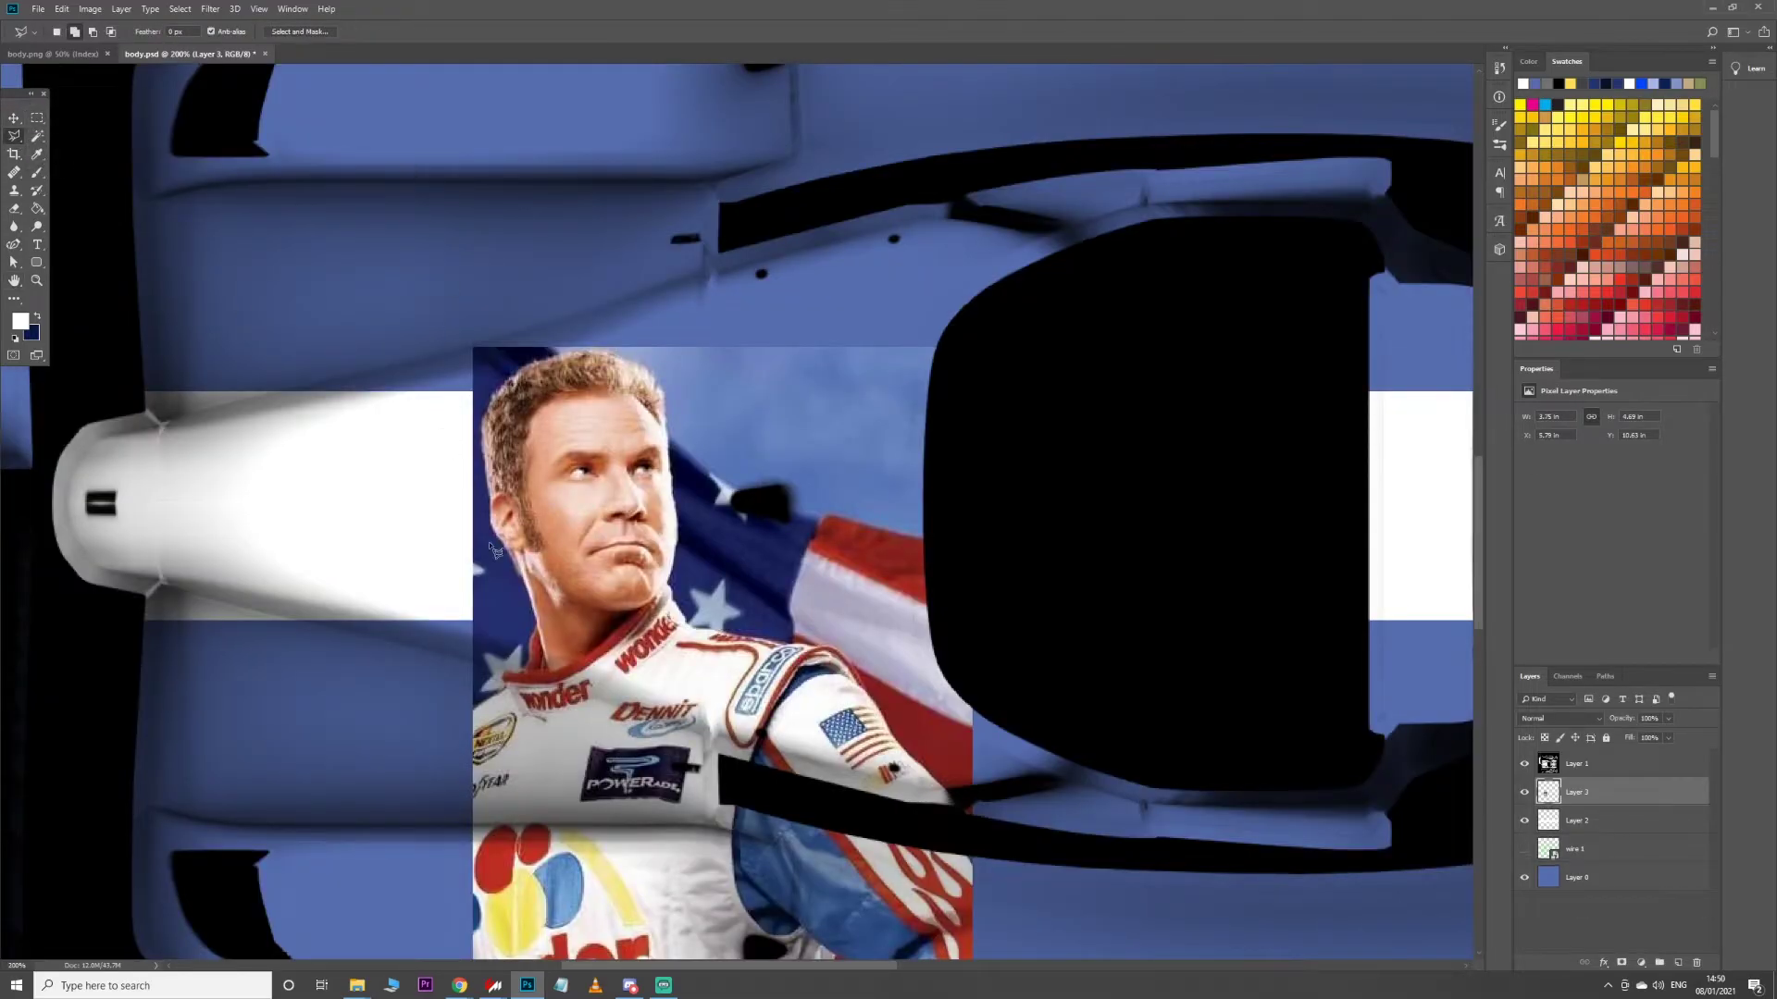
click(513, 556)
click(487, 411)
click(504, 385)
click(529, 370)
click(565, 356)
click(606, 350)
click(649, 367)
click(662, 406)
click(672, 490)
click(668, 587)
click(648, 607)
click(611, 616)
click(569, 604)
click(541, 579)
click(514, 555)
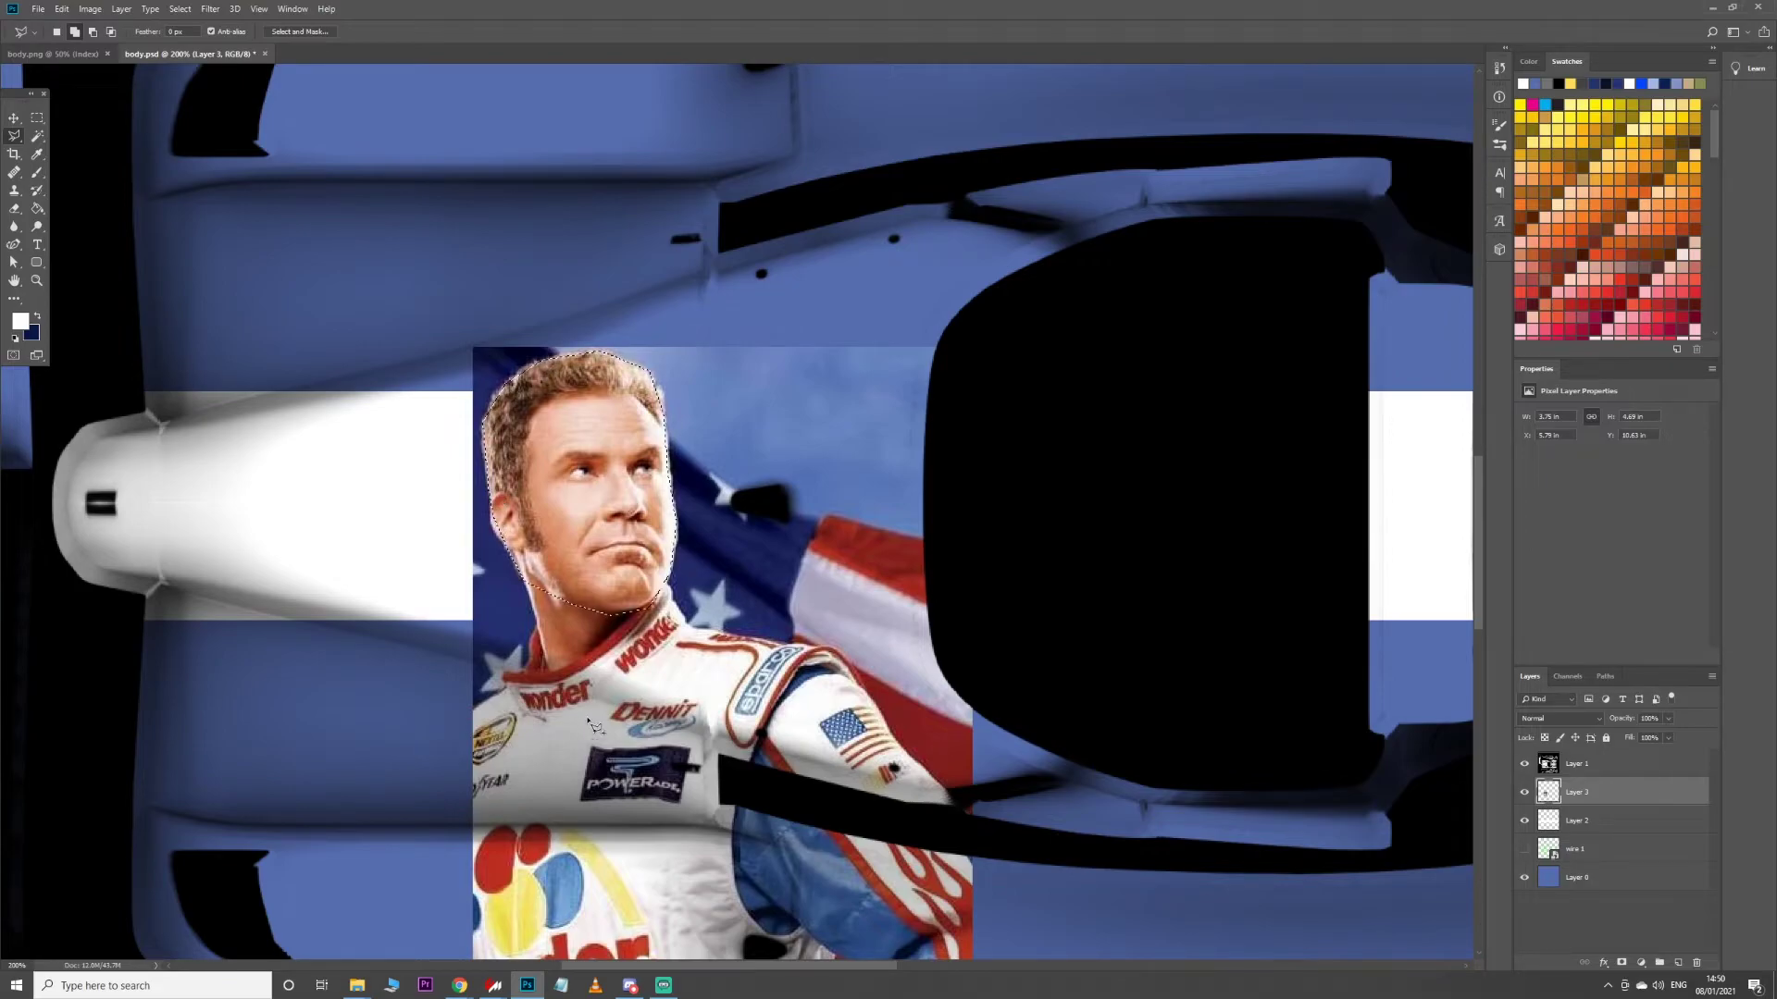
Smooth and feather the selection around the driver's head
click(180, 10)
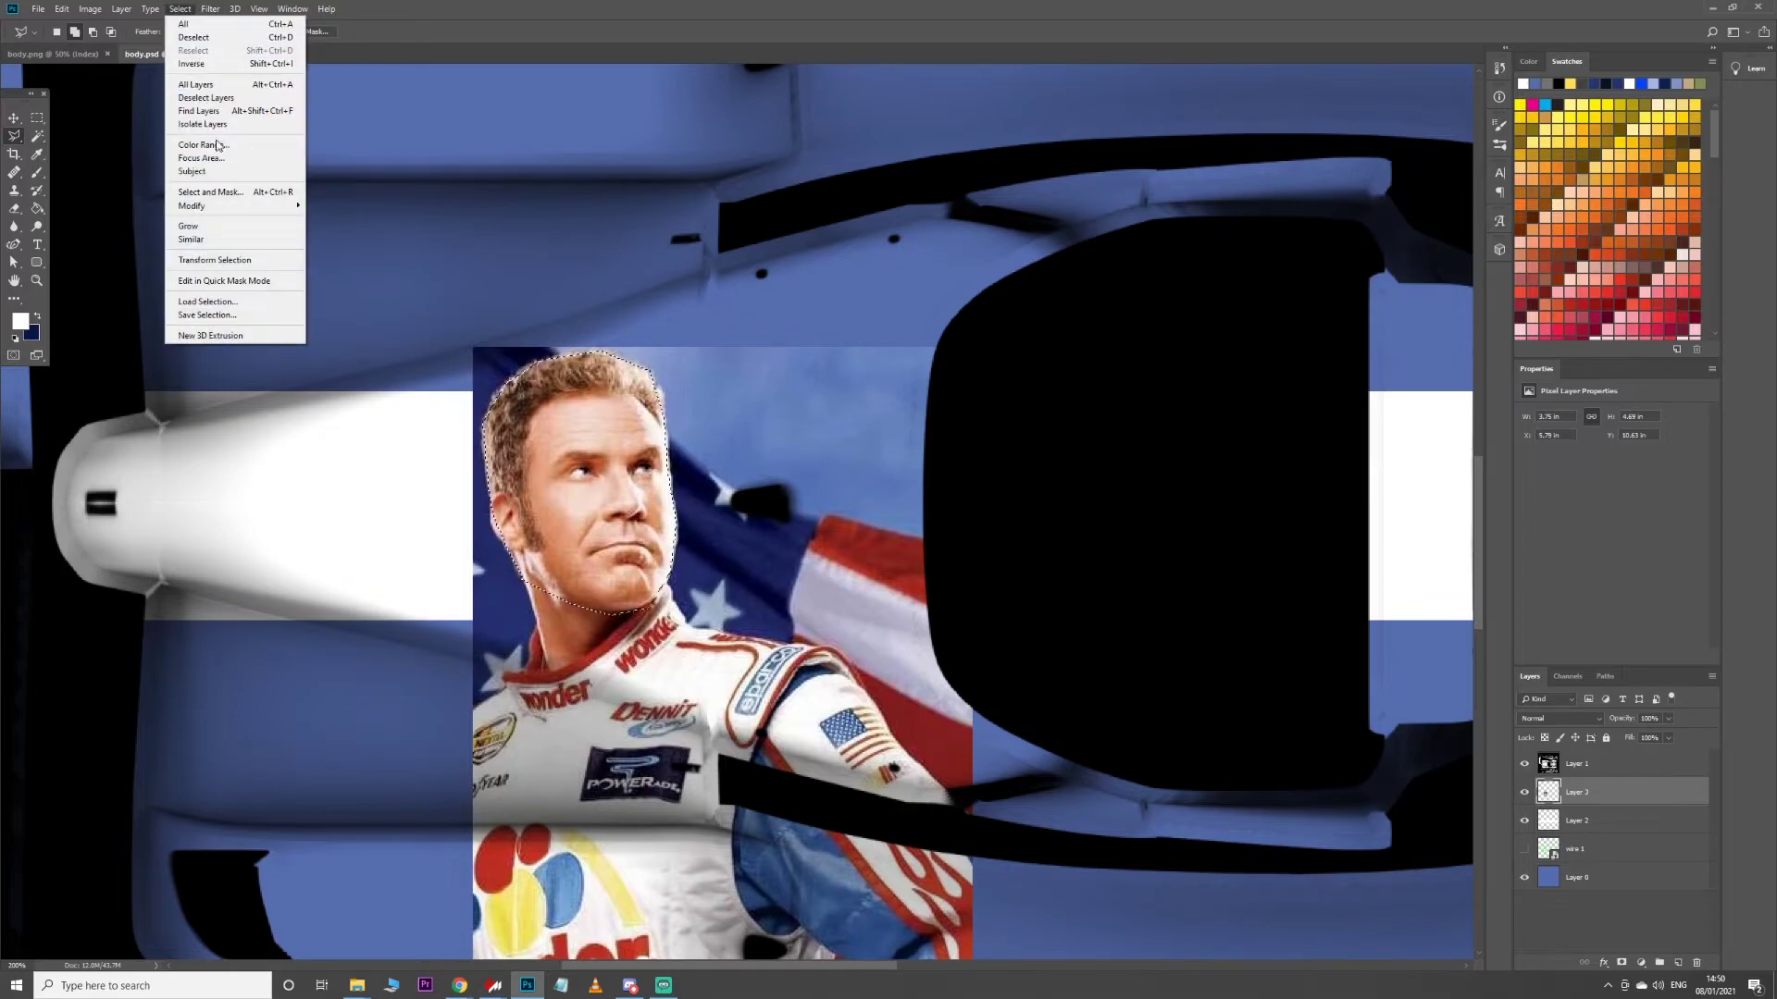
mouse_move(238, 207)
click(345, 218)
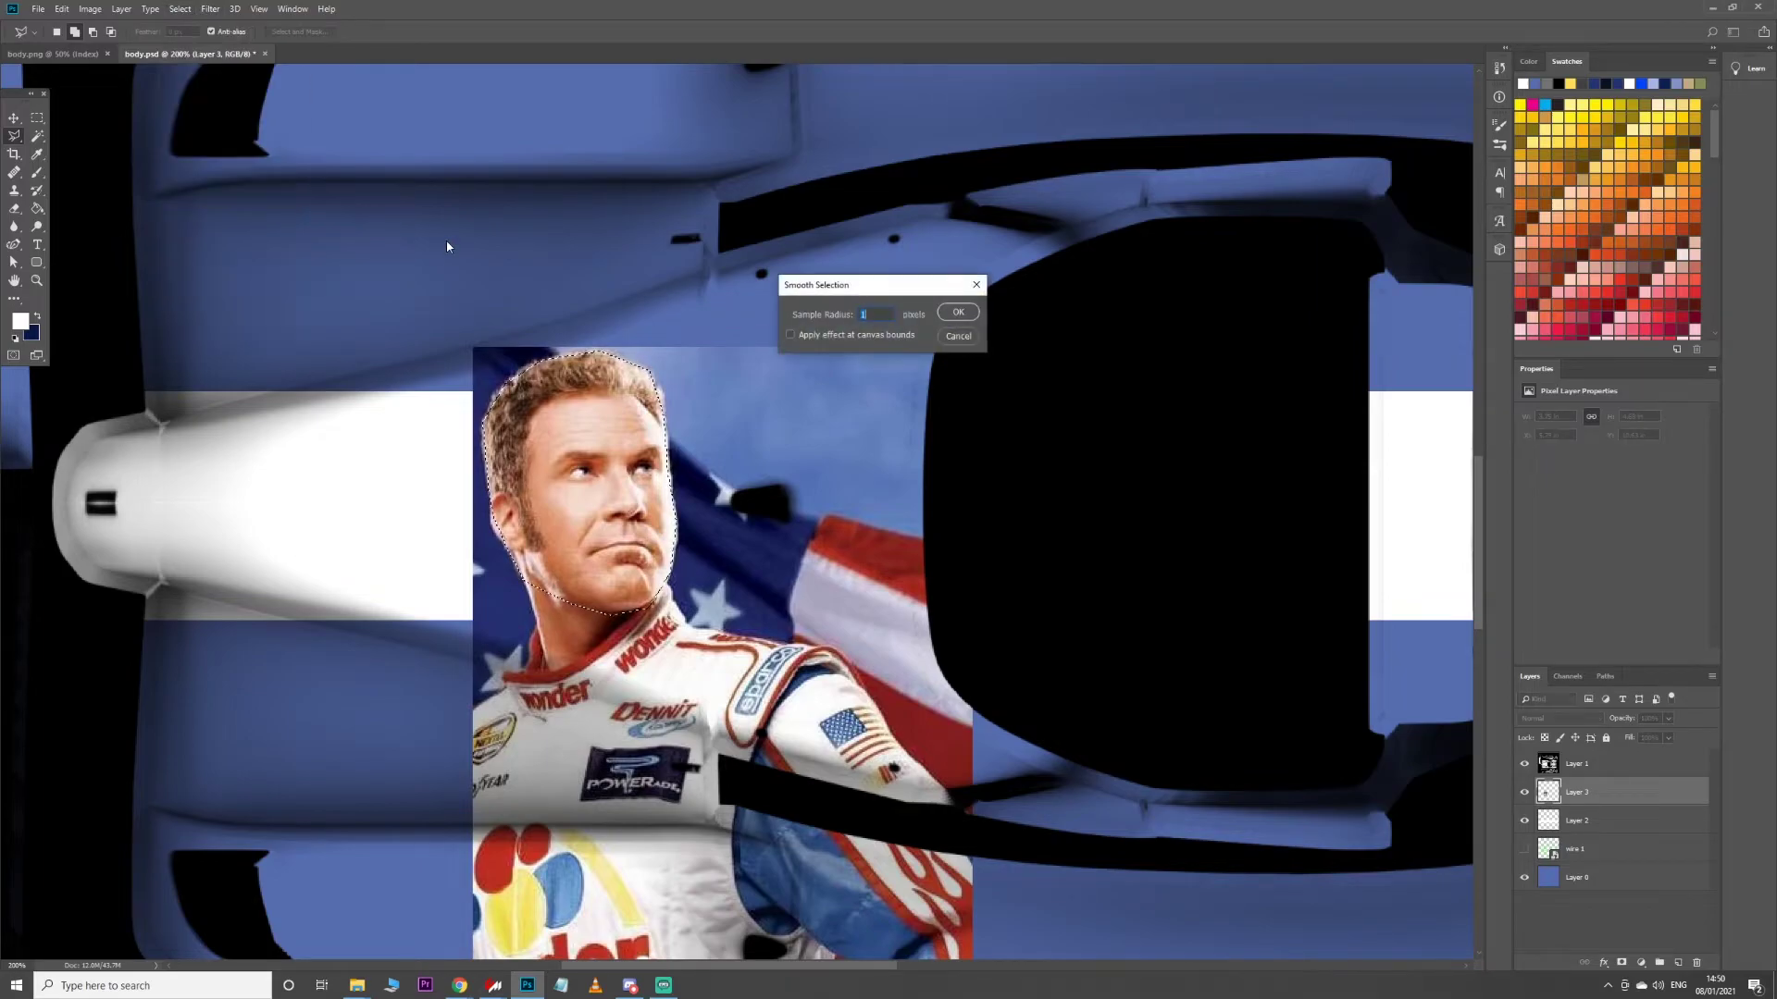
key(Return)
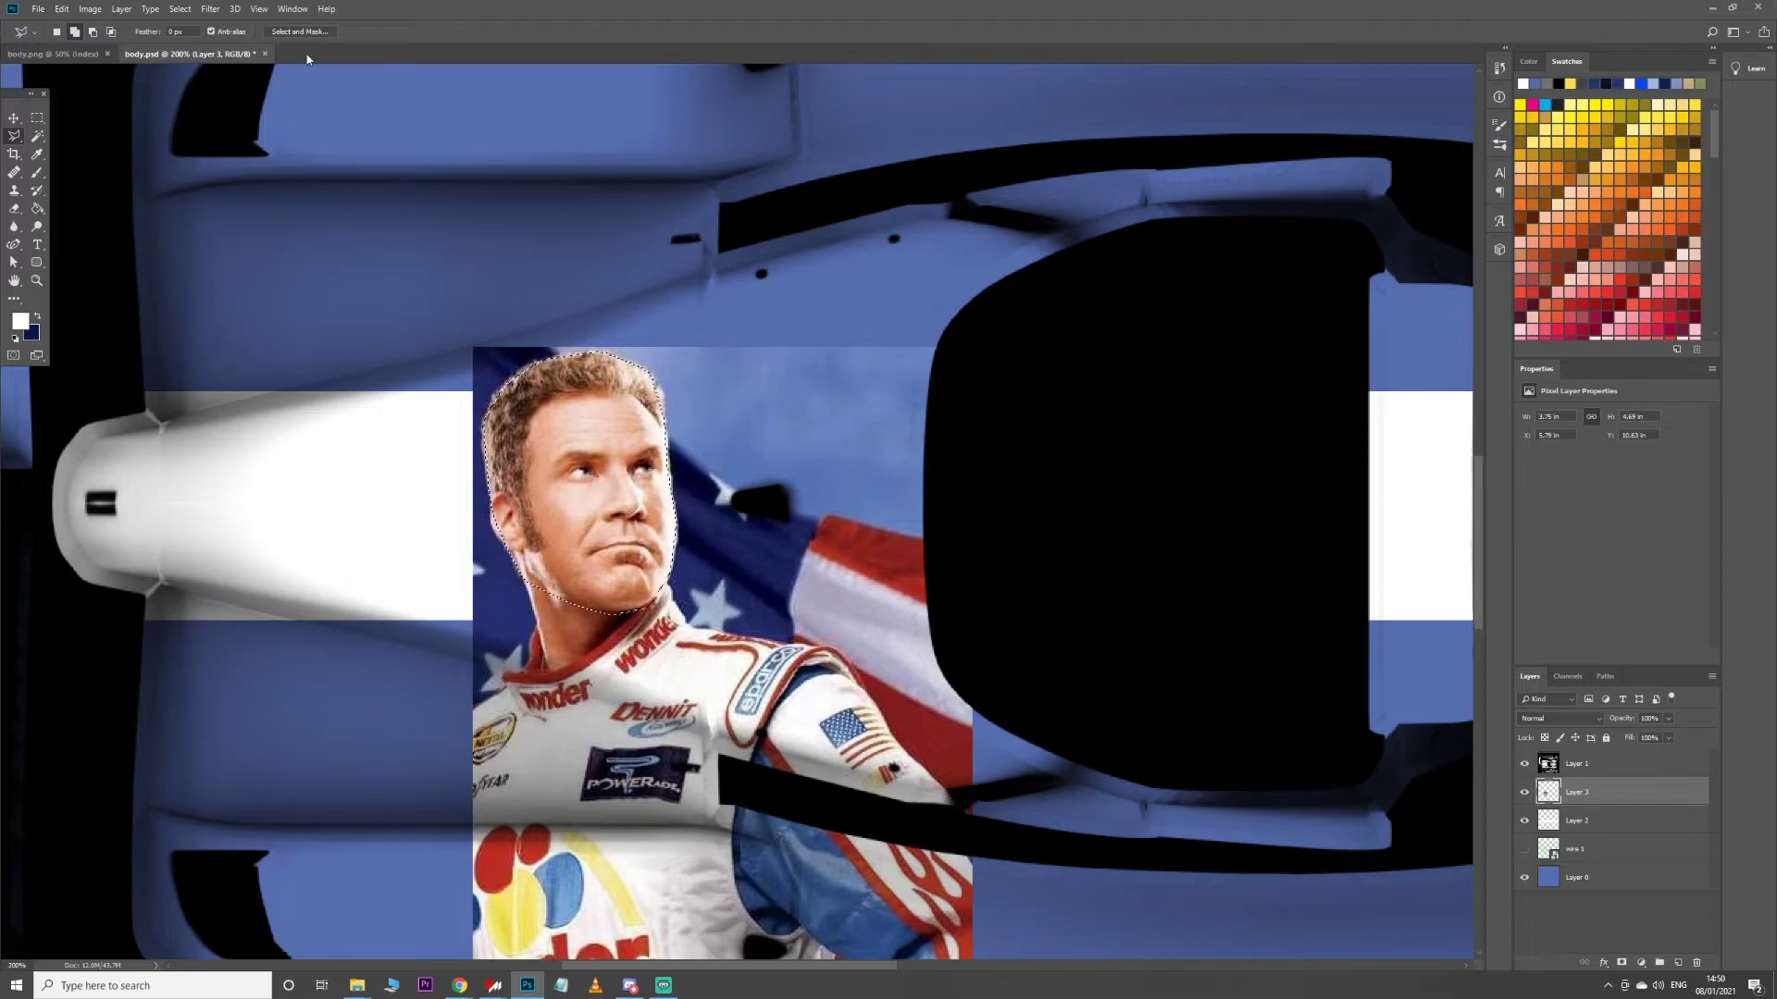
click(180, 9)
mouse_move(255, 205)
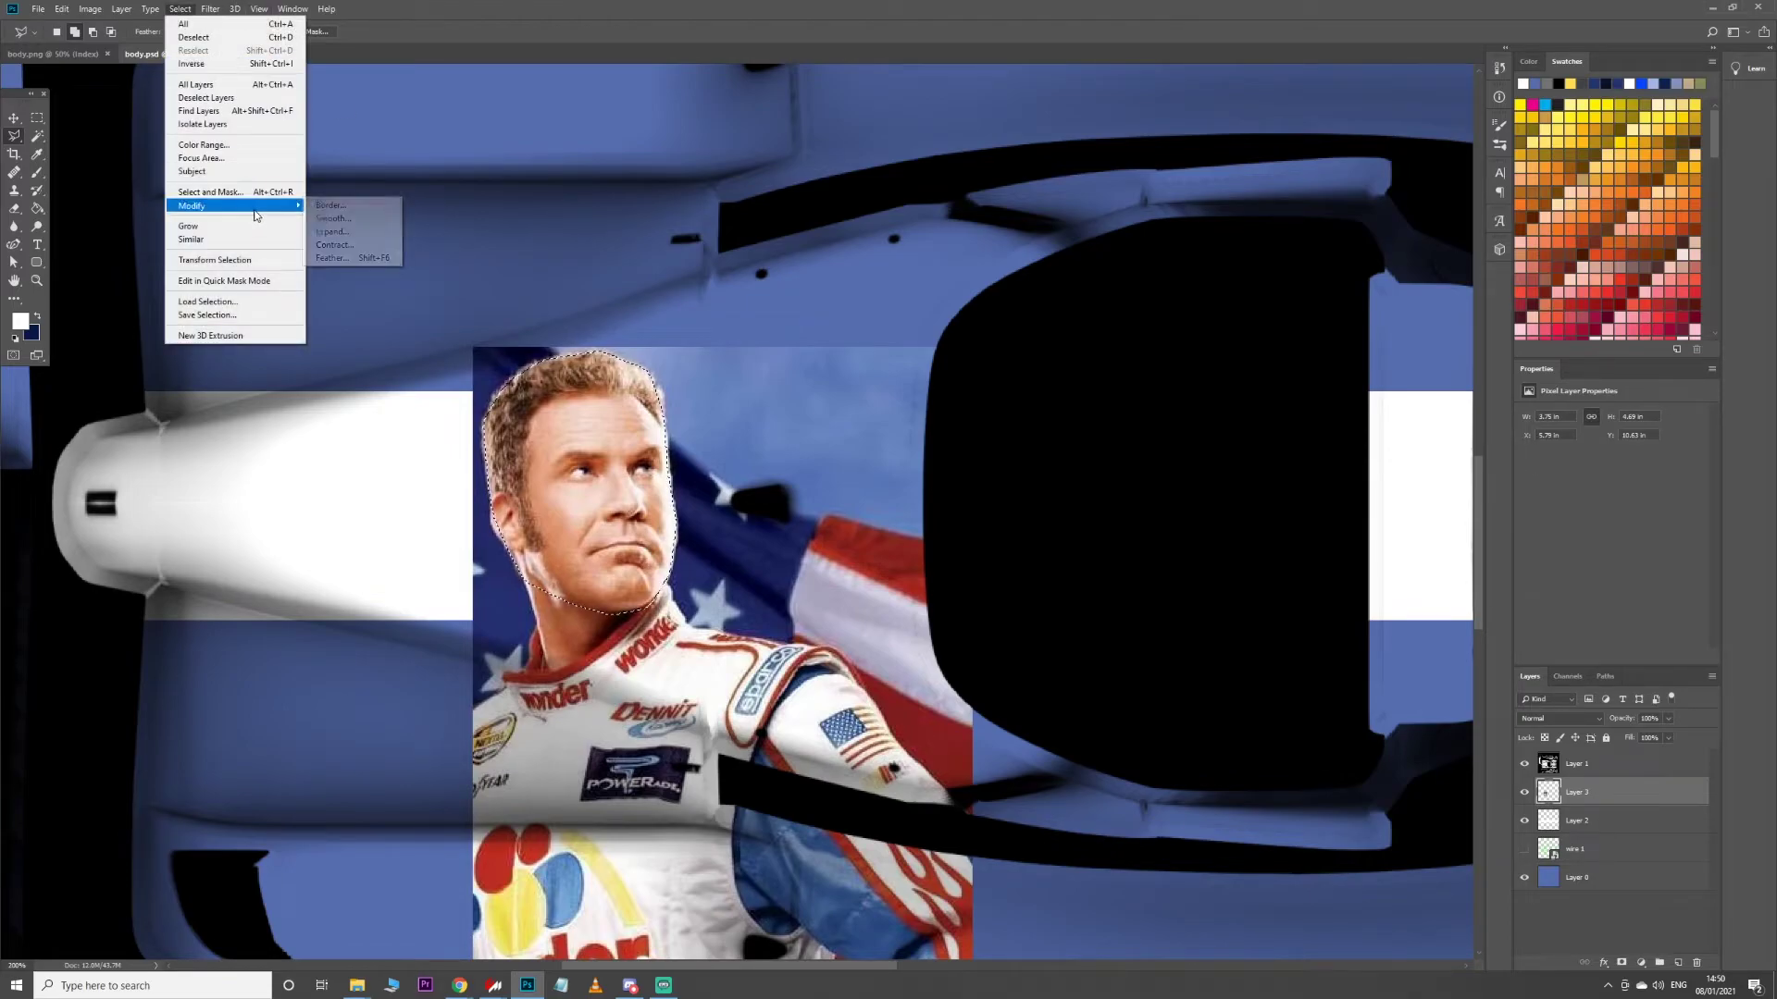
click(341, 260)
key(Return)
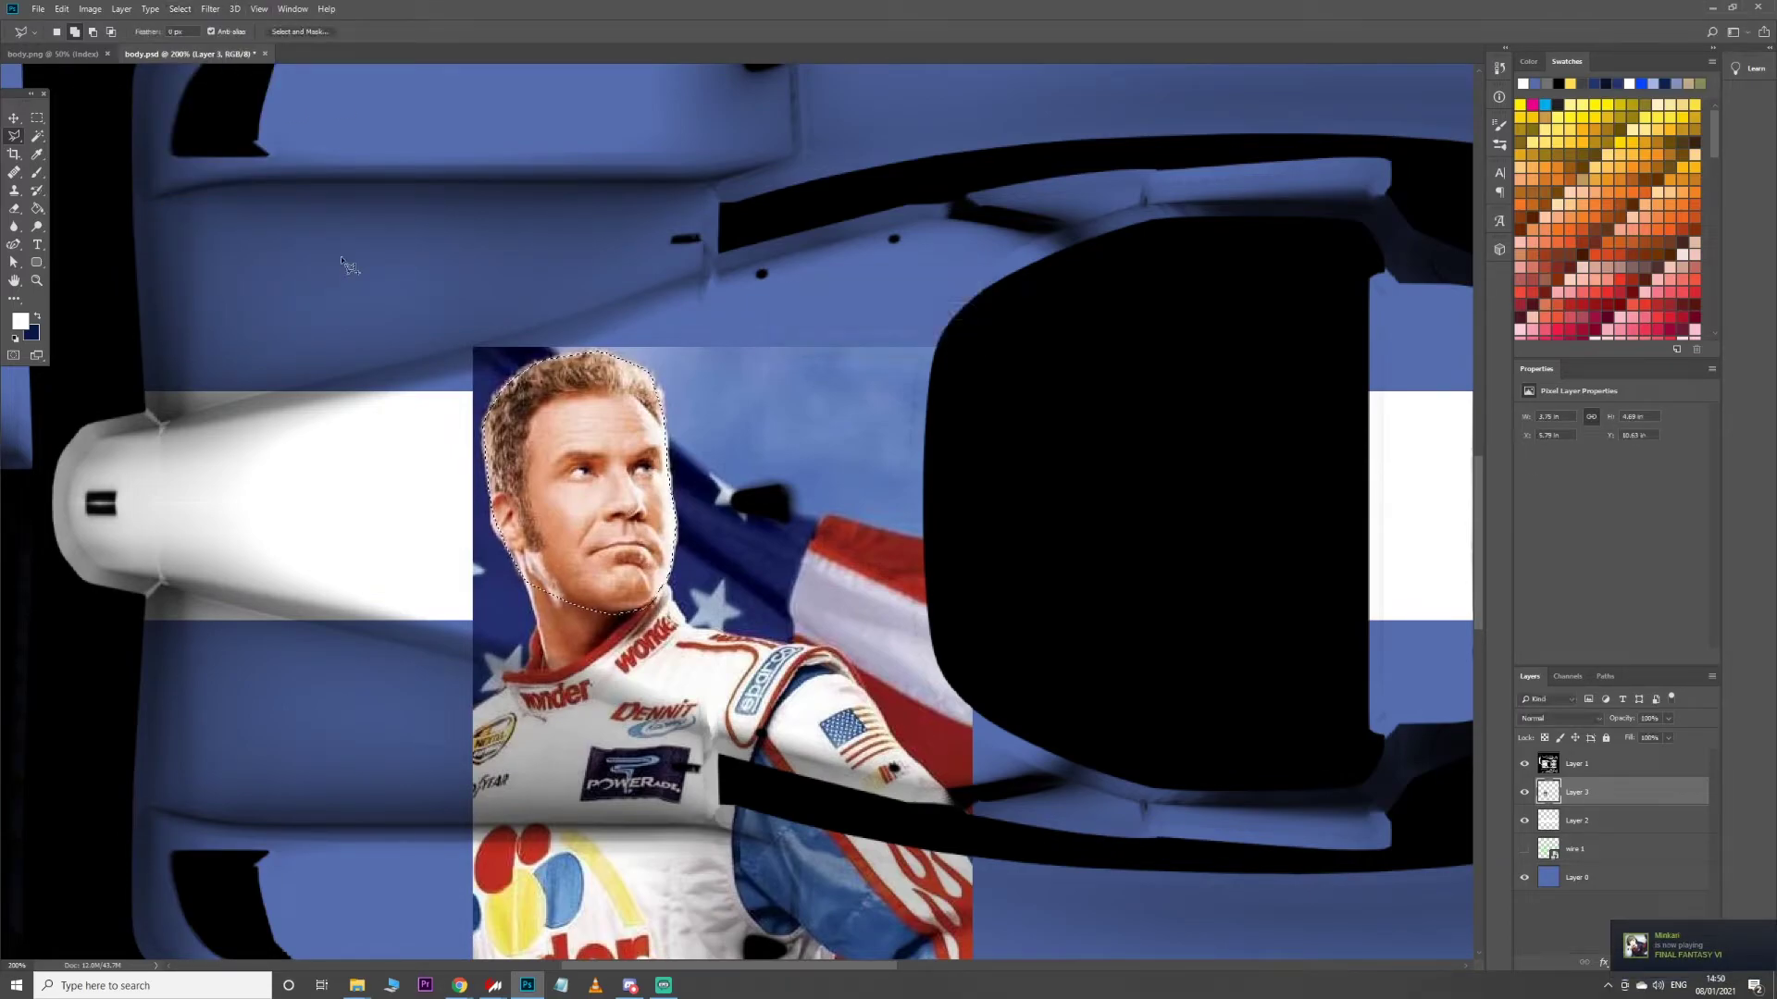
Delete the selected head area, and remove the photo layer after clearing the selection
key(Delete)
key(ctrl+d)
key(Delete)
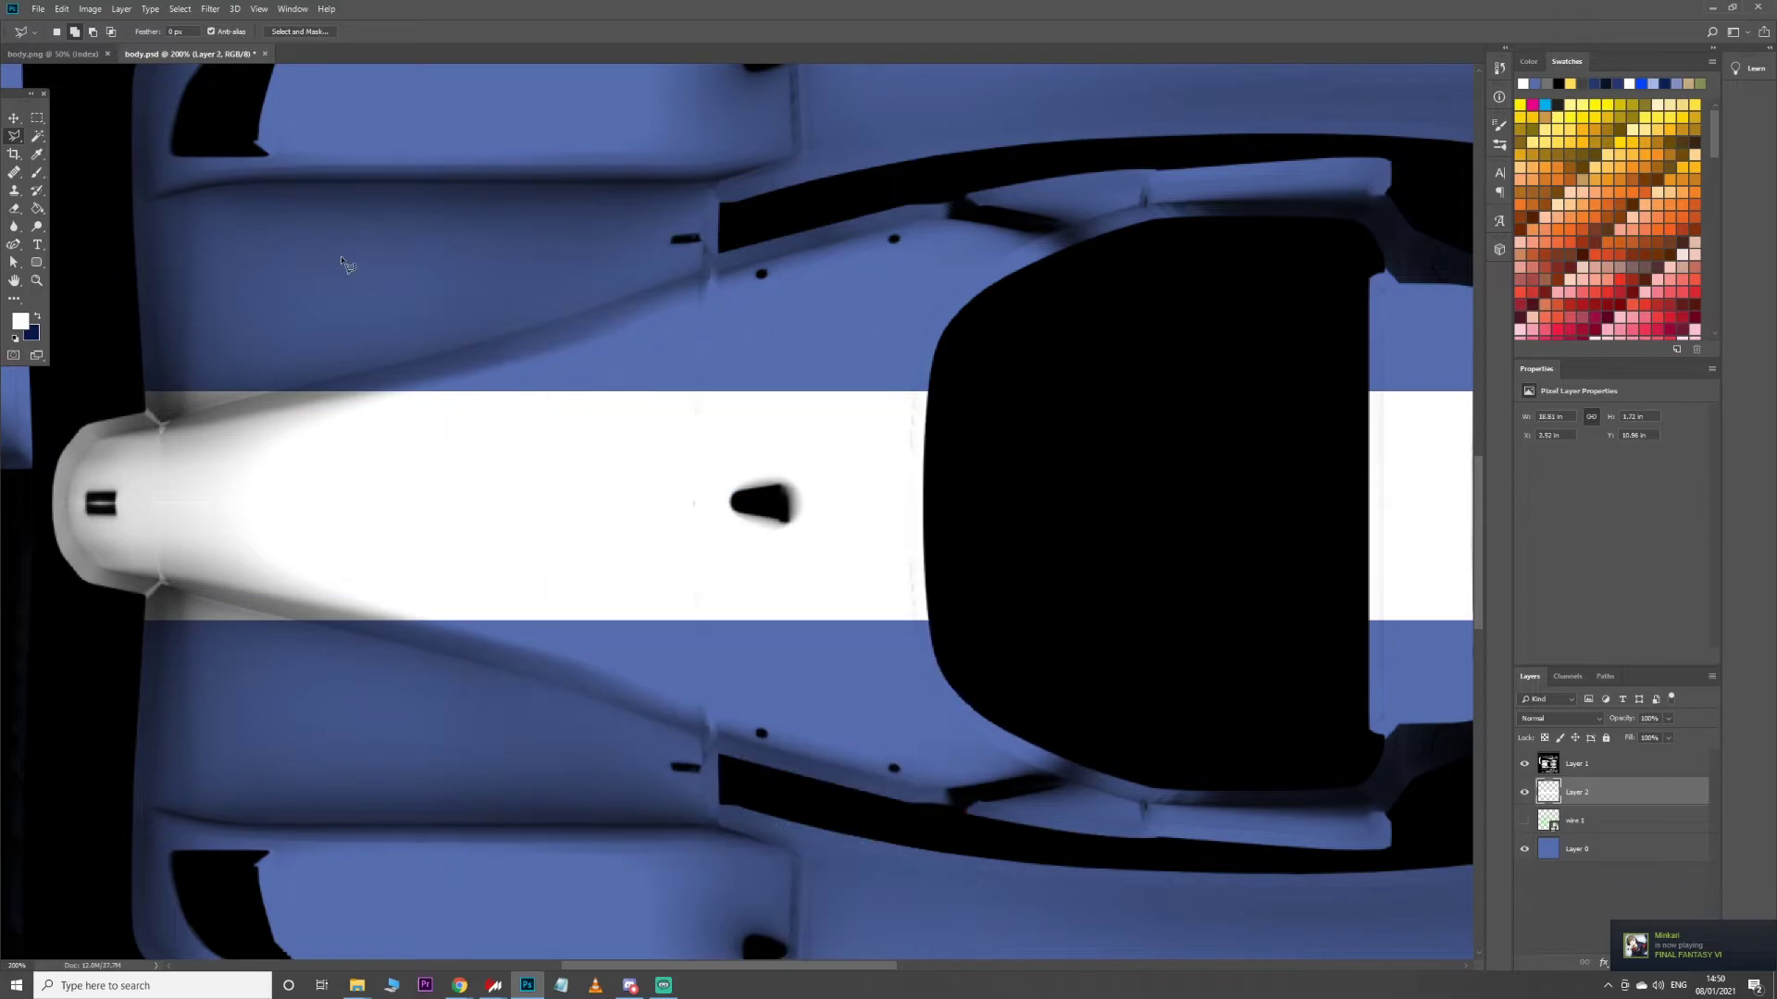
Undo the last deletion and try to move the photo towards the car's nose
key(ctrl+z)
key(v)
drag(700, 492, 566, 466)
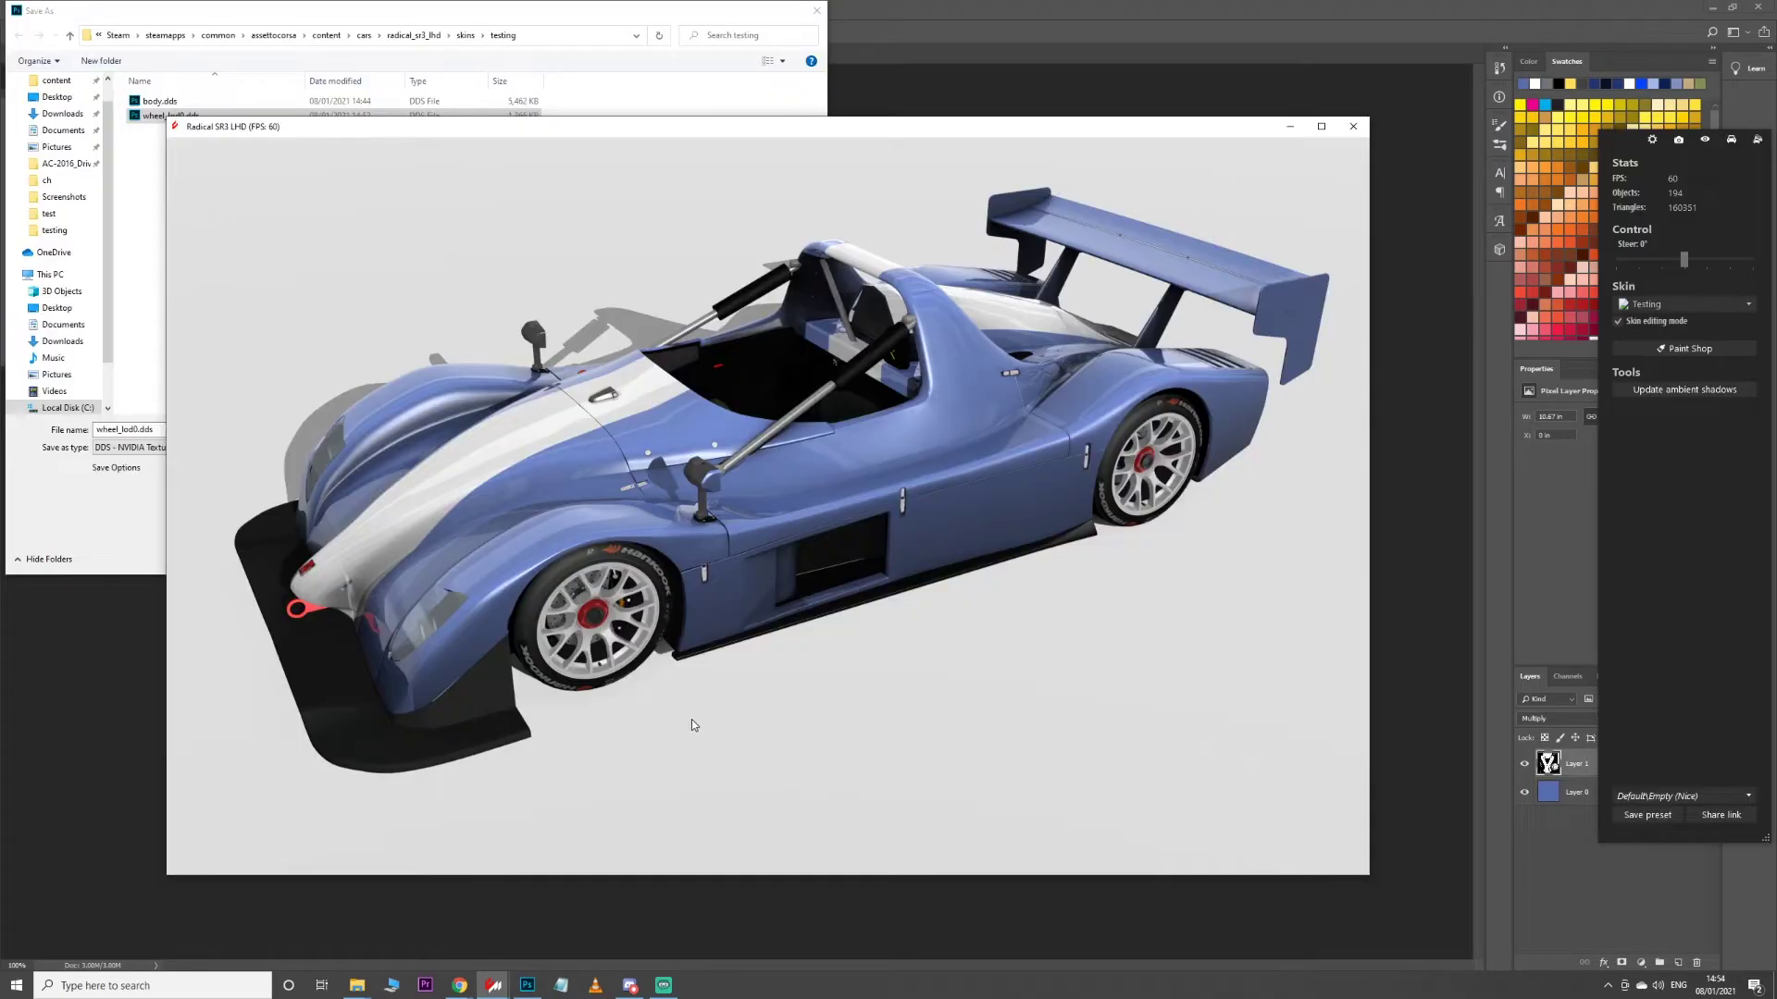
Inspect the front wheel rim's txDiffuse texture and the front bodywork's txMaps texture in the car preview
click(620, 619)
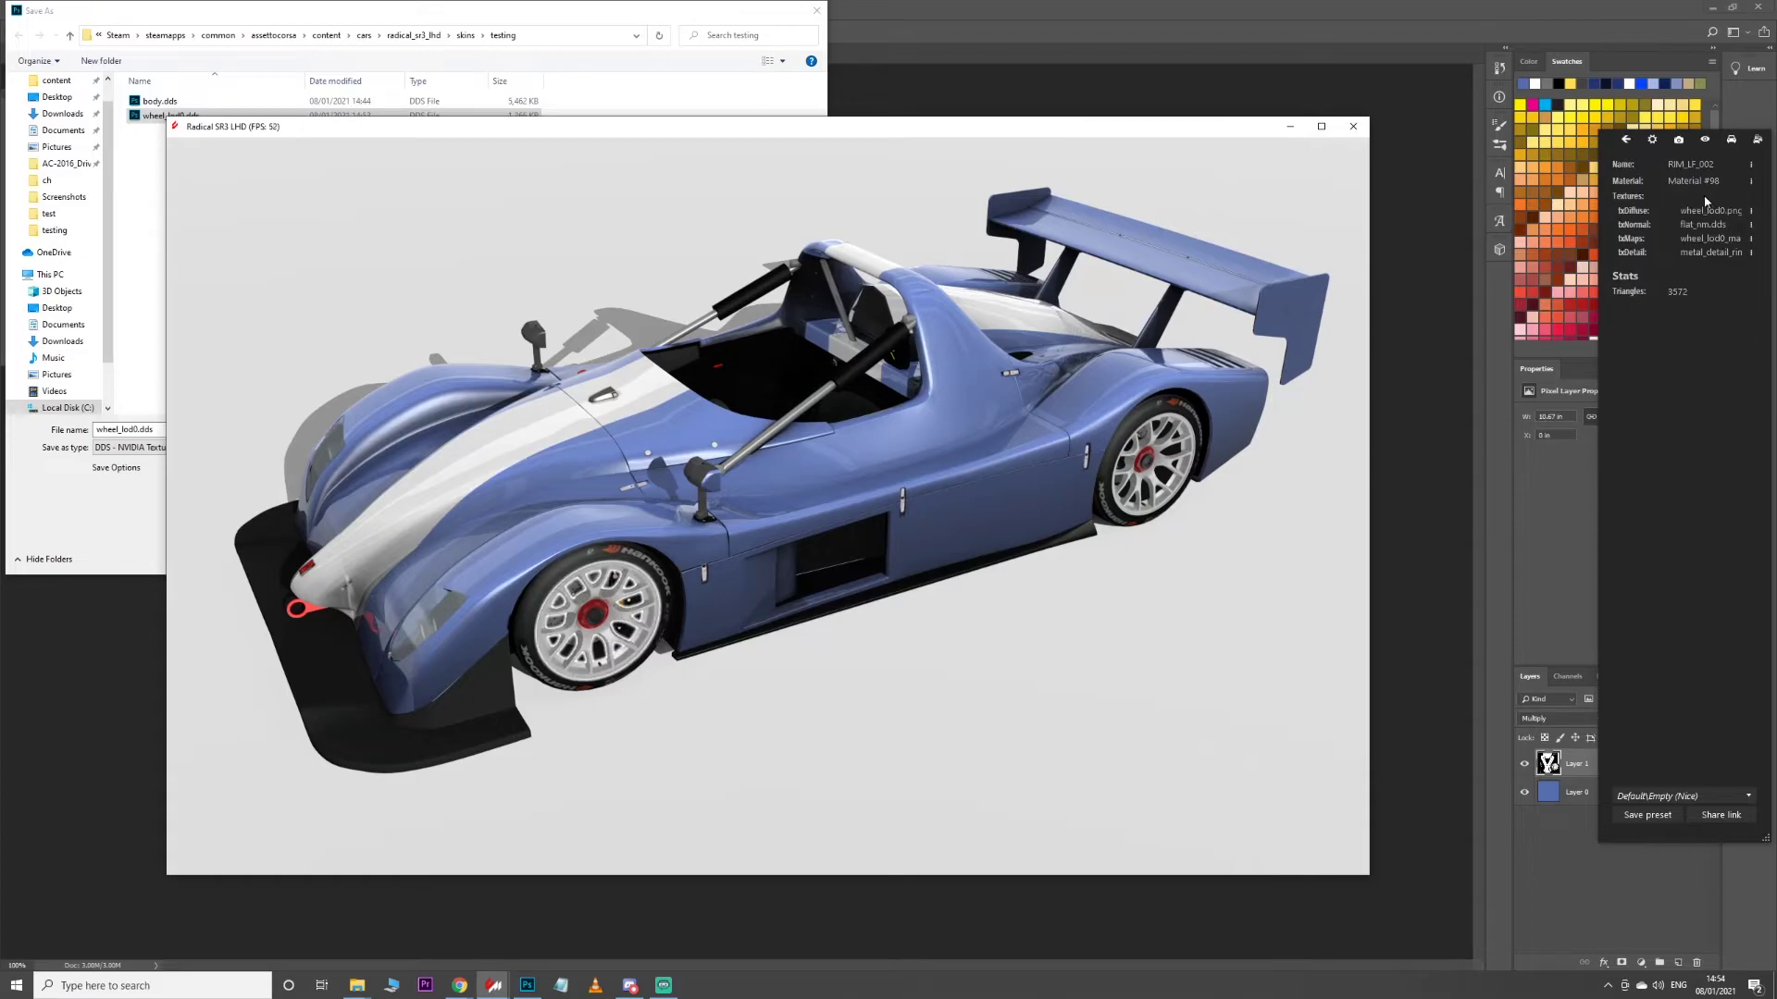
click(1750, 210)
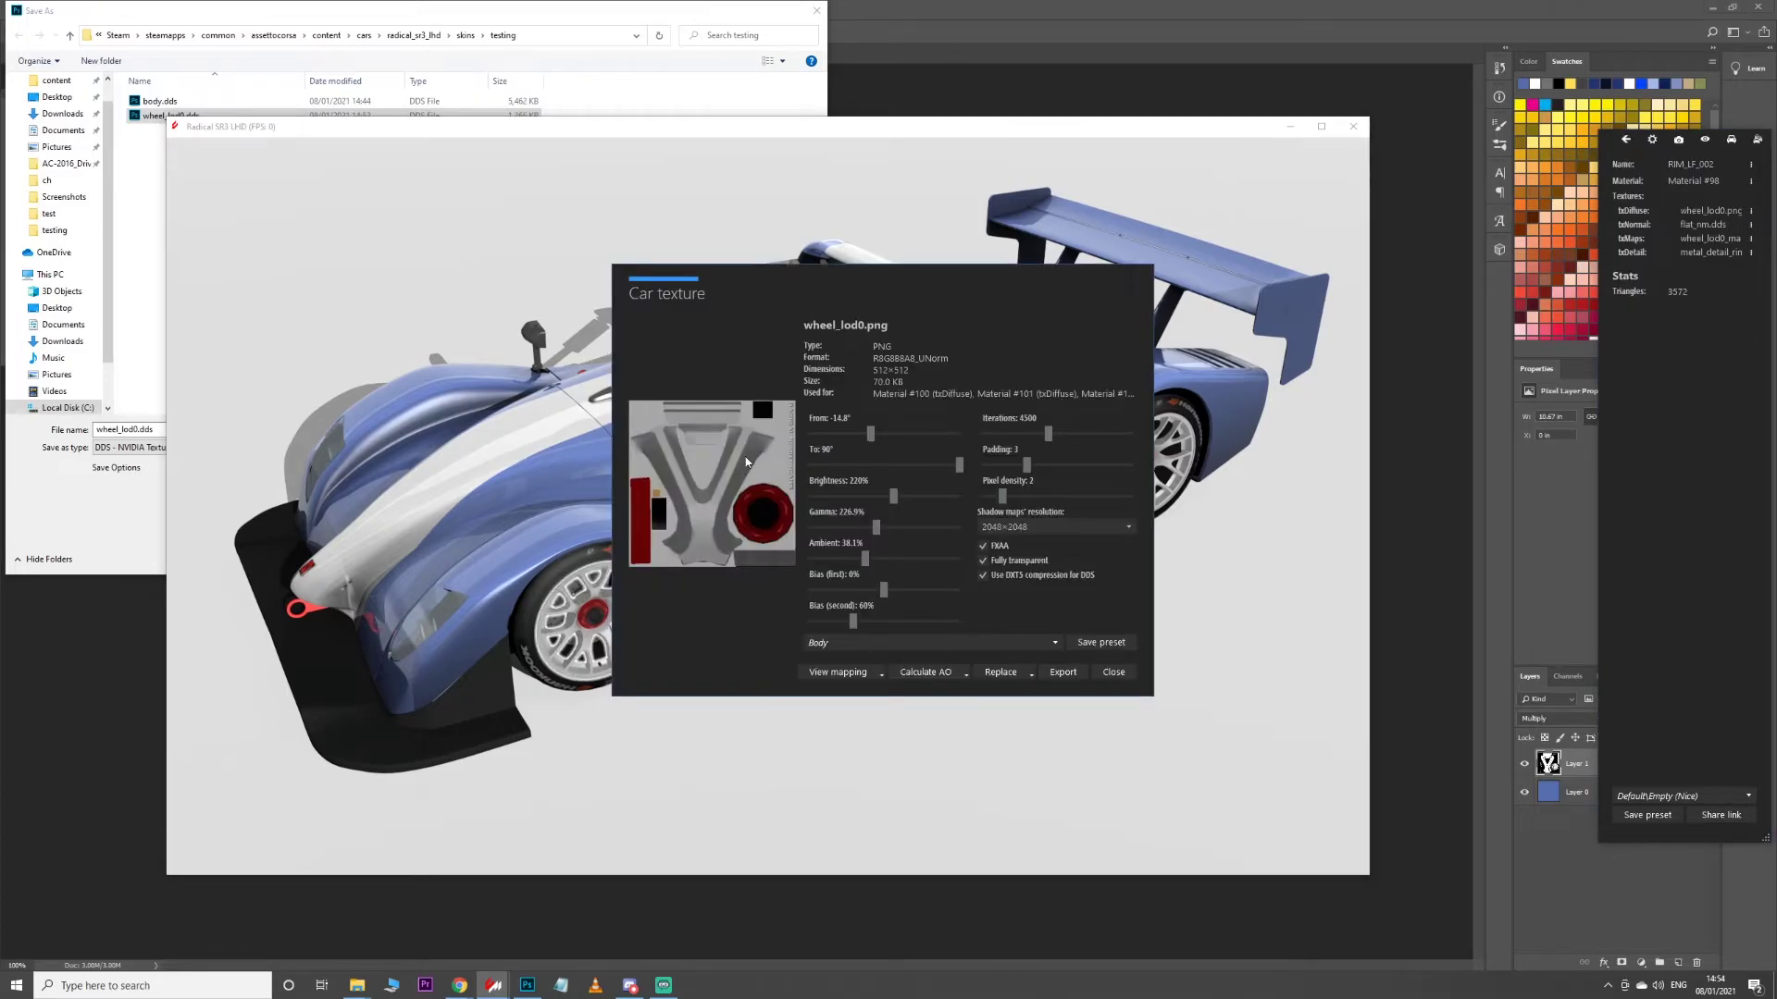
click(1109, 673)
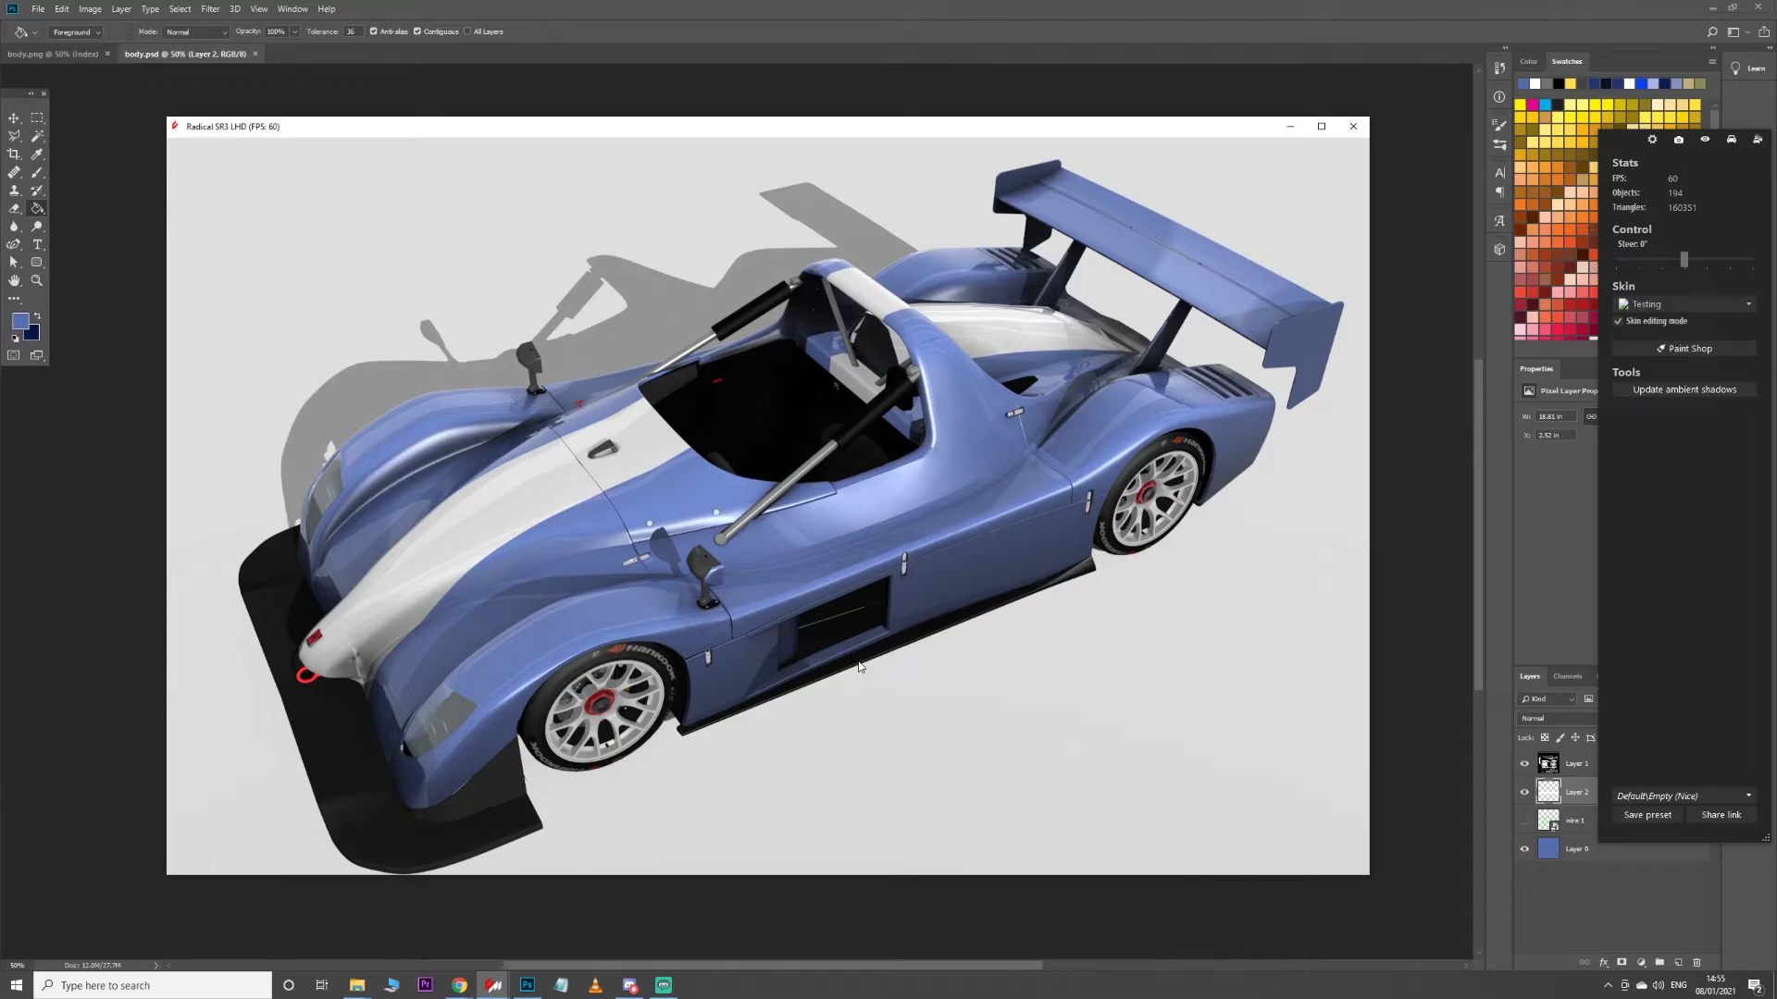
click(585, 529)
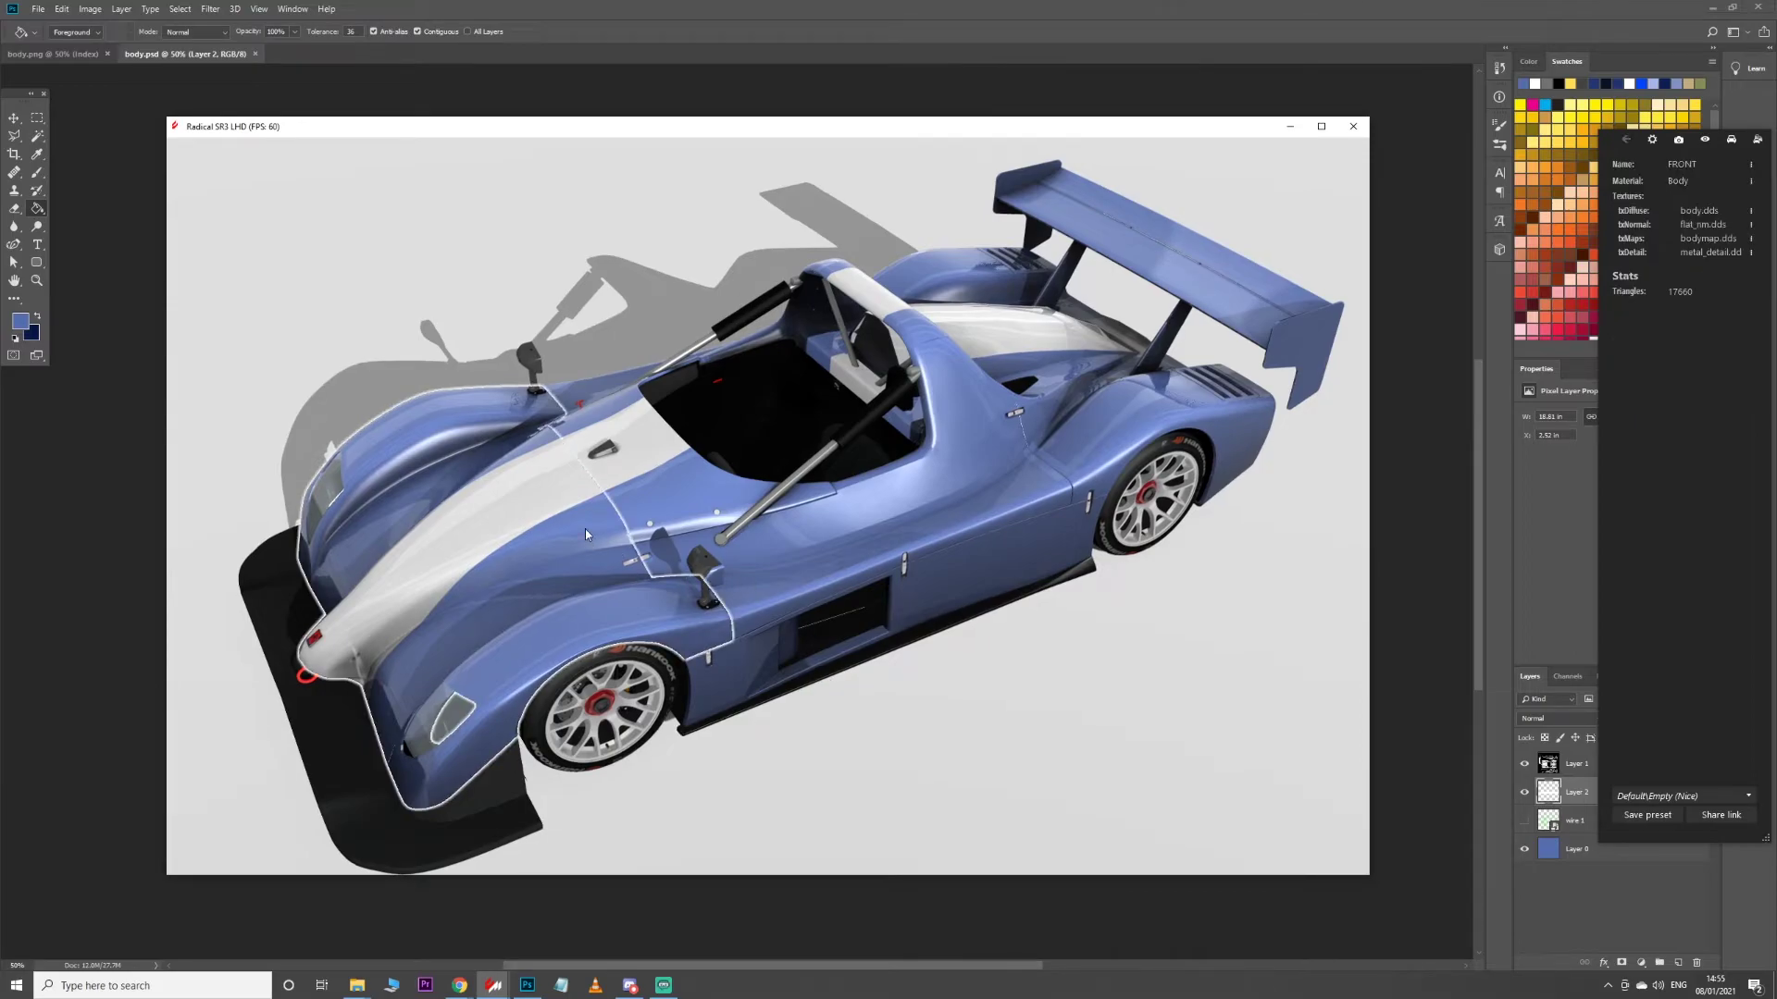
click(1751, 240)
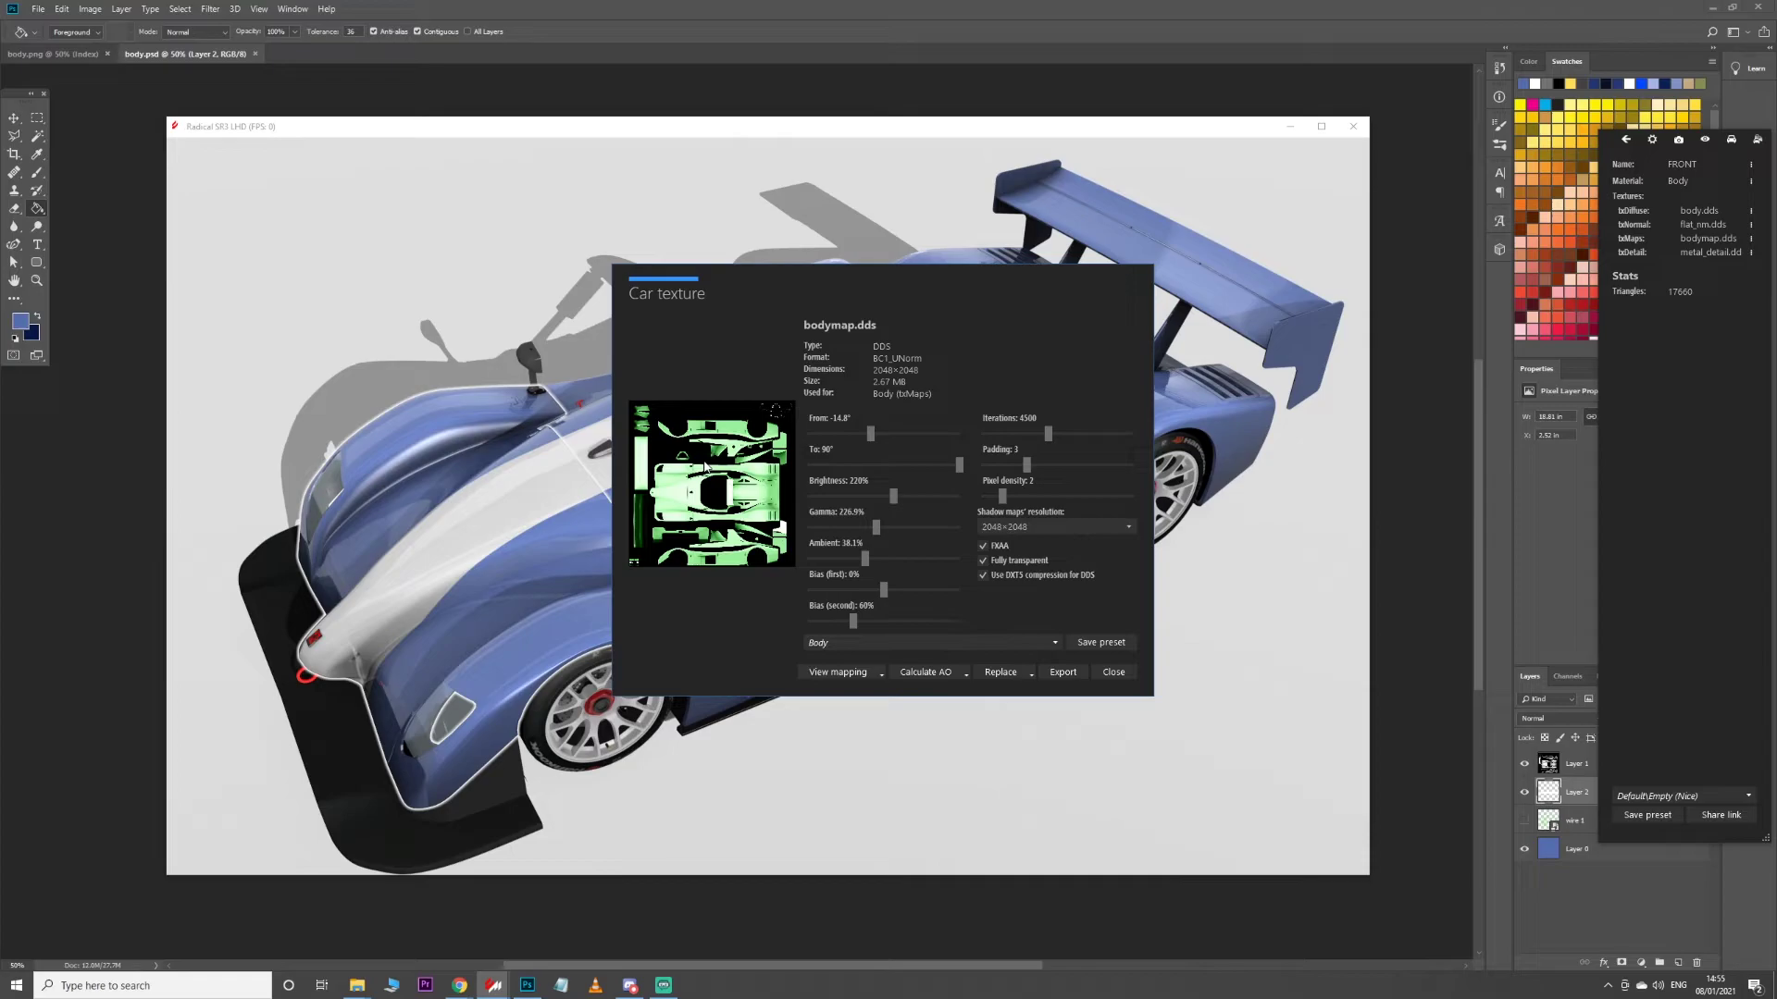
click(1110, 673)
Switch to Photoshop, create a new blank document, and fill it with a neutral mid grey
click(528, 986)
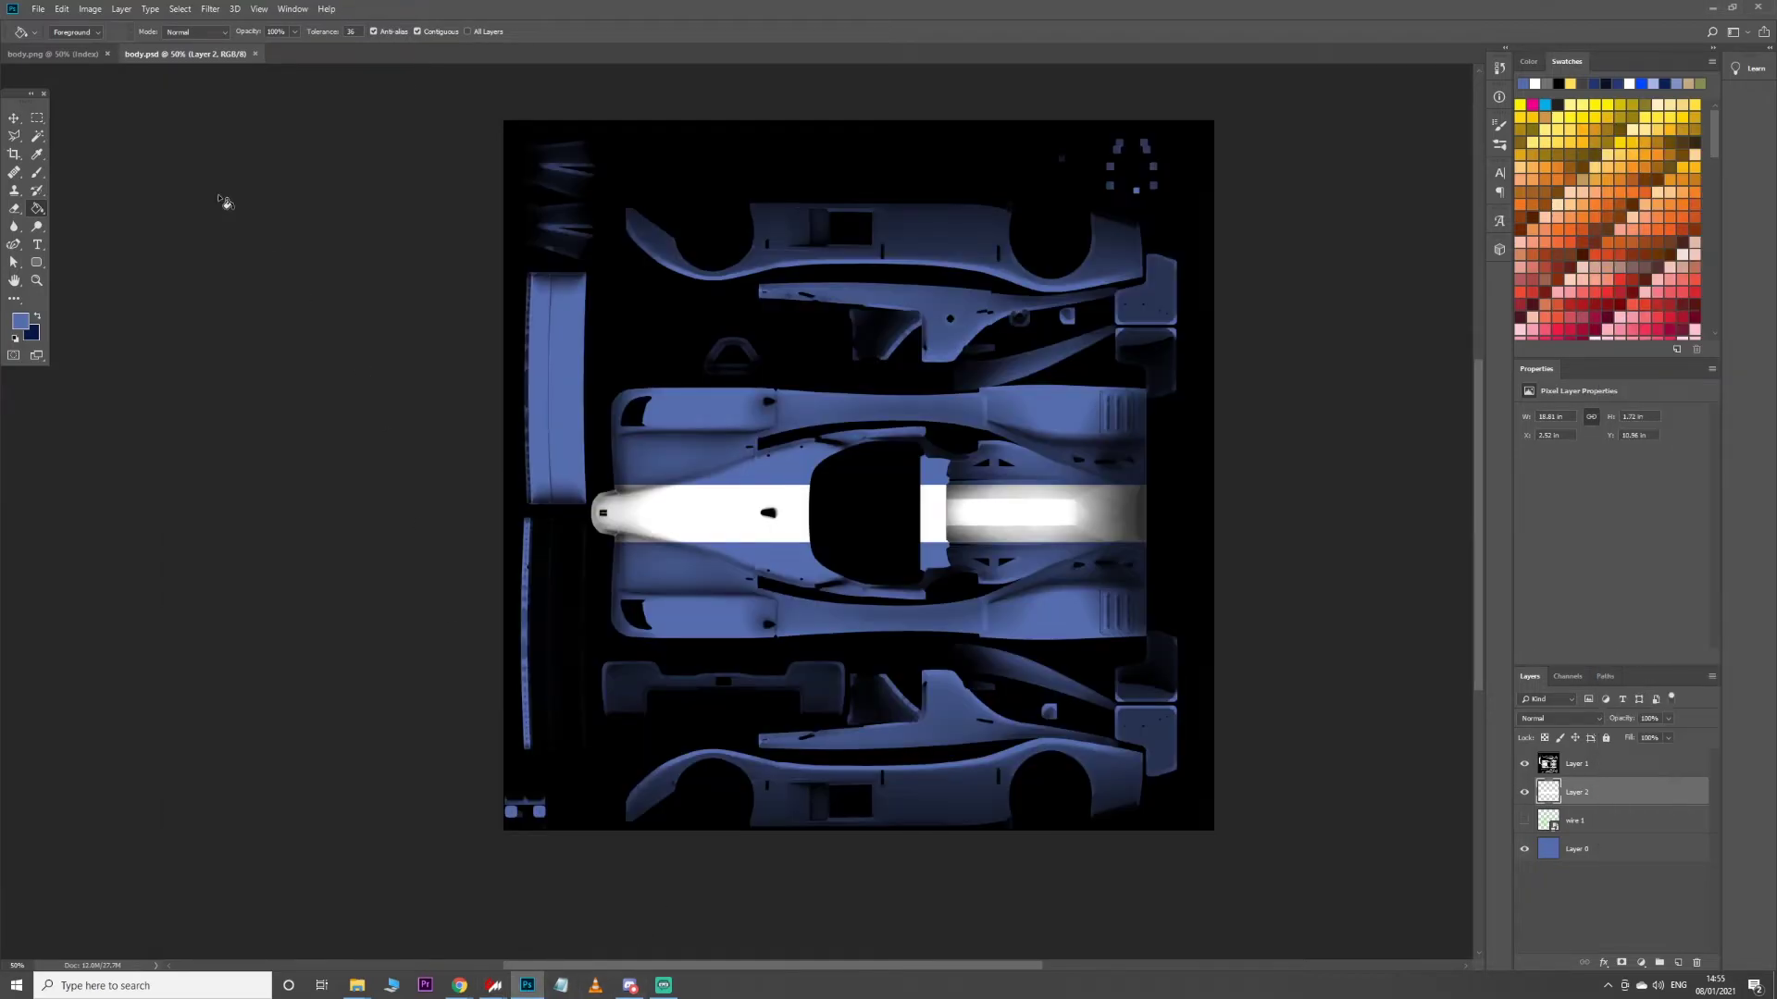
click(37, 9)
click(46, 28)
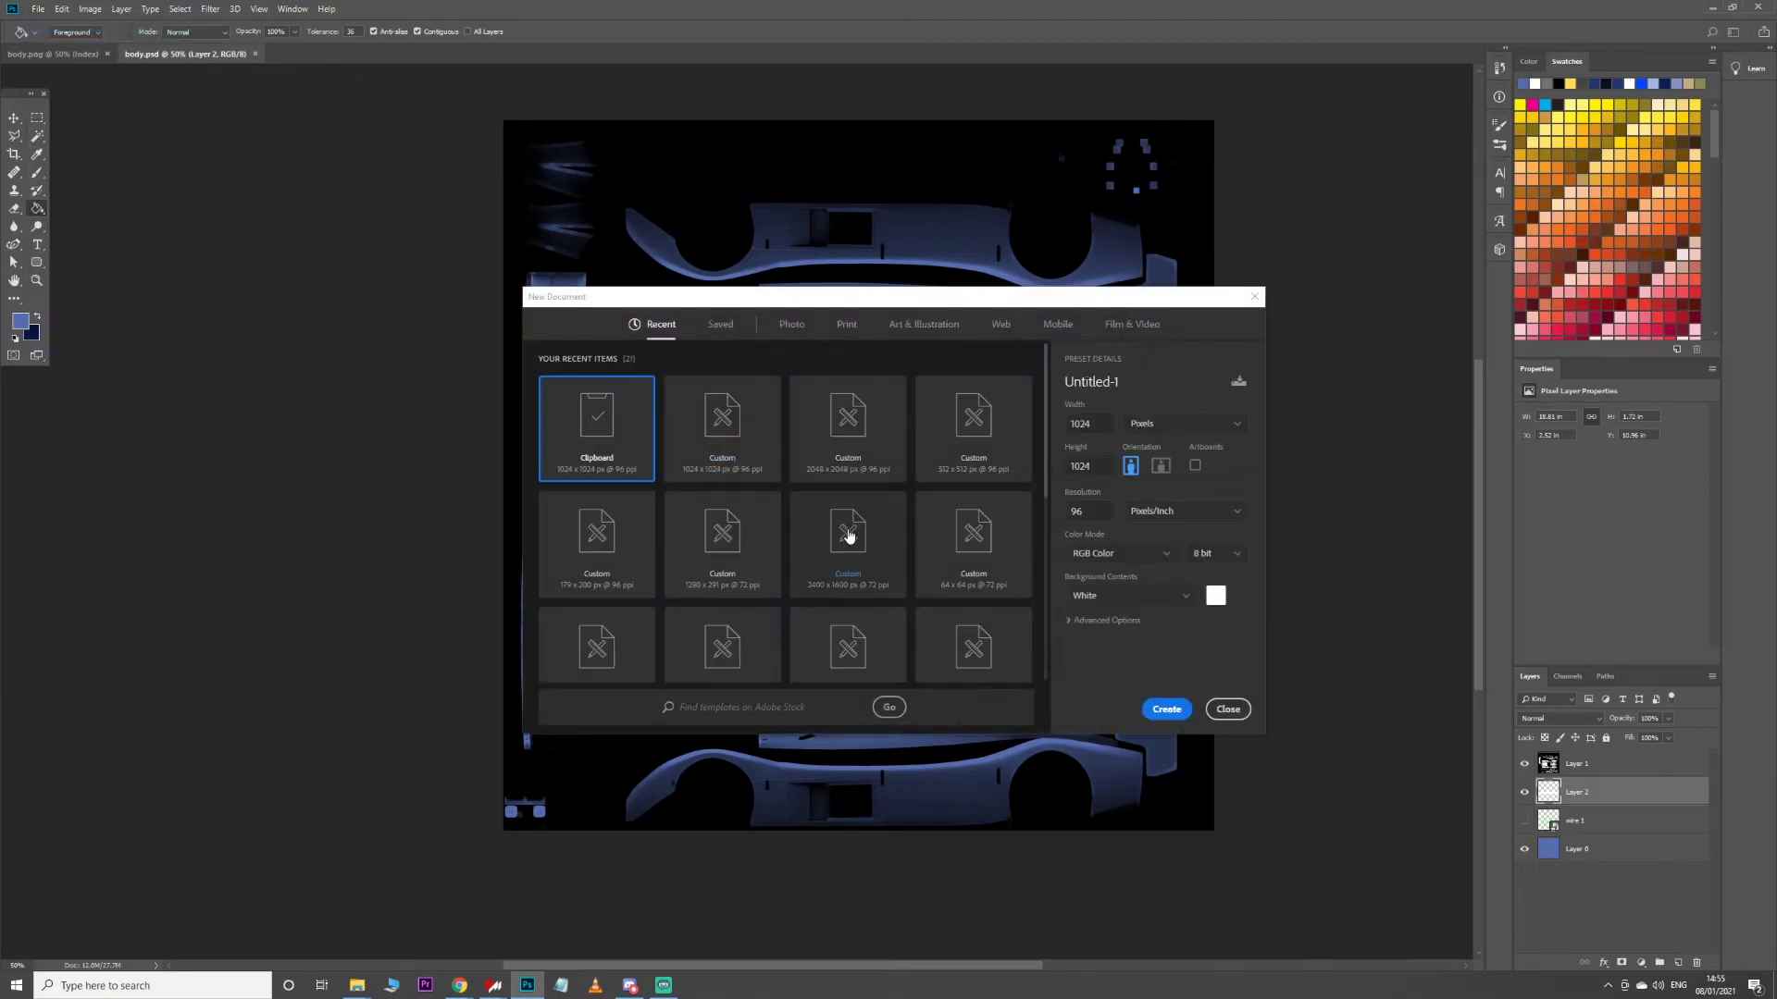
scroll(849, 537, down, 4)
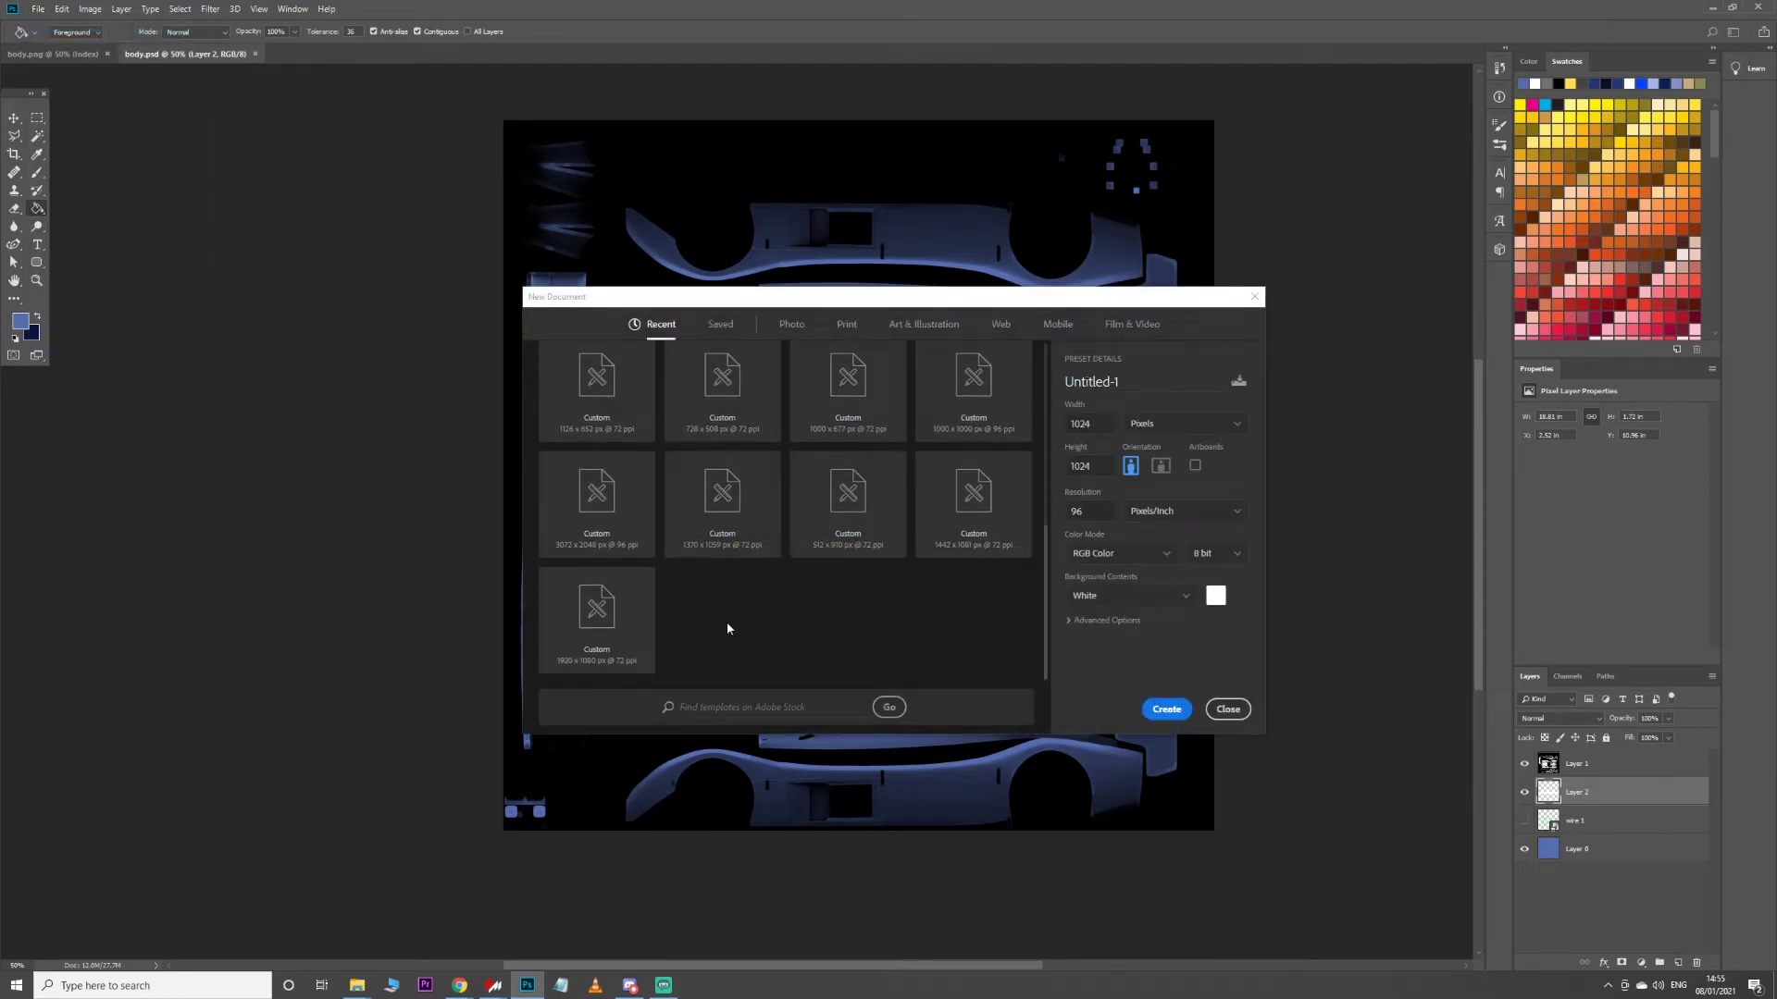
key(Return)
click(1529, 61)
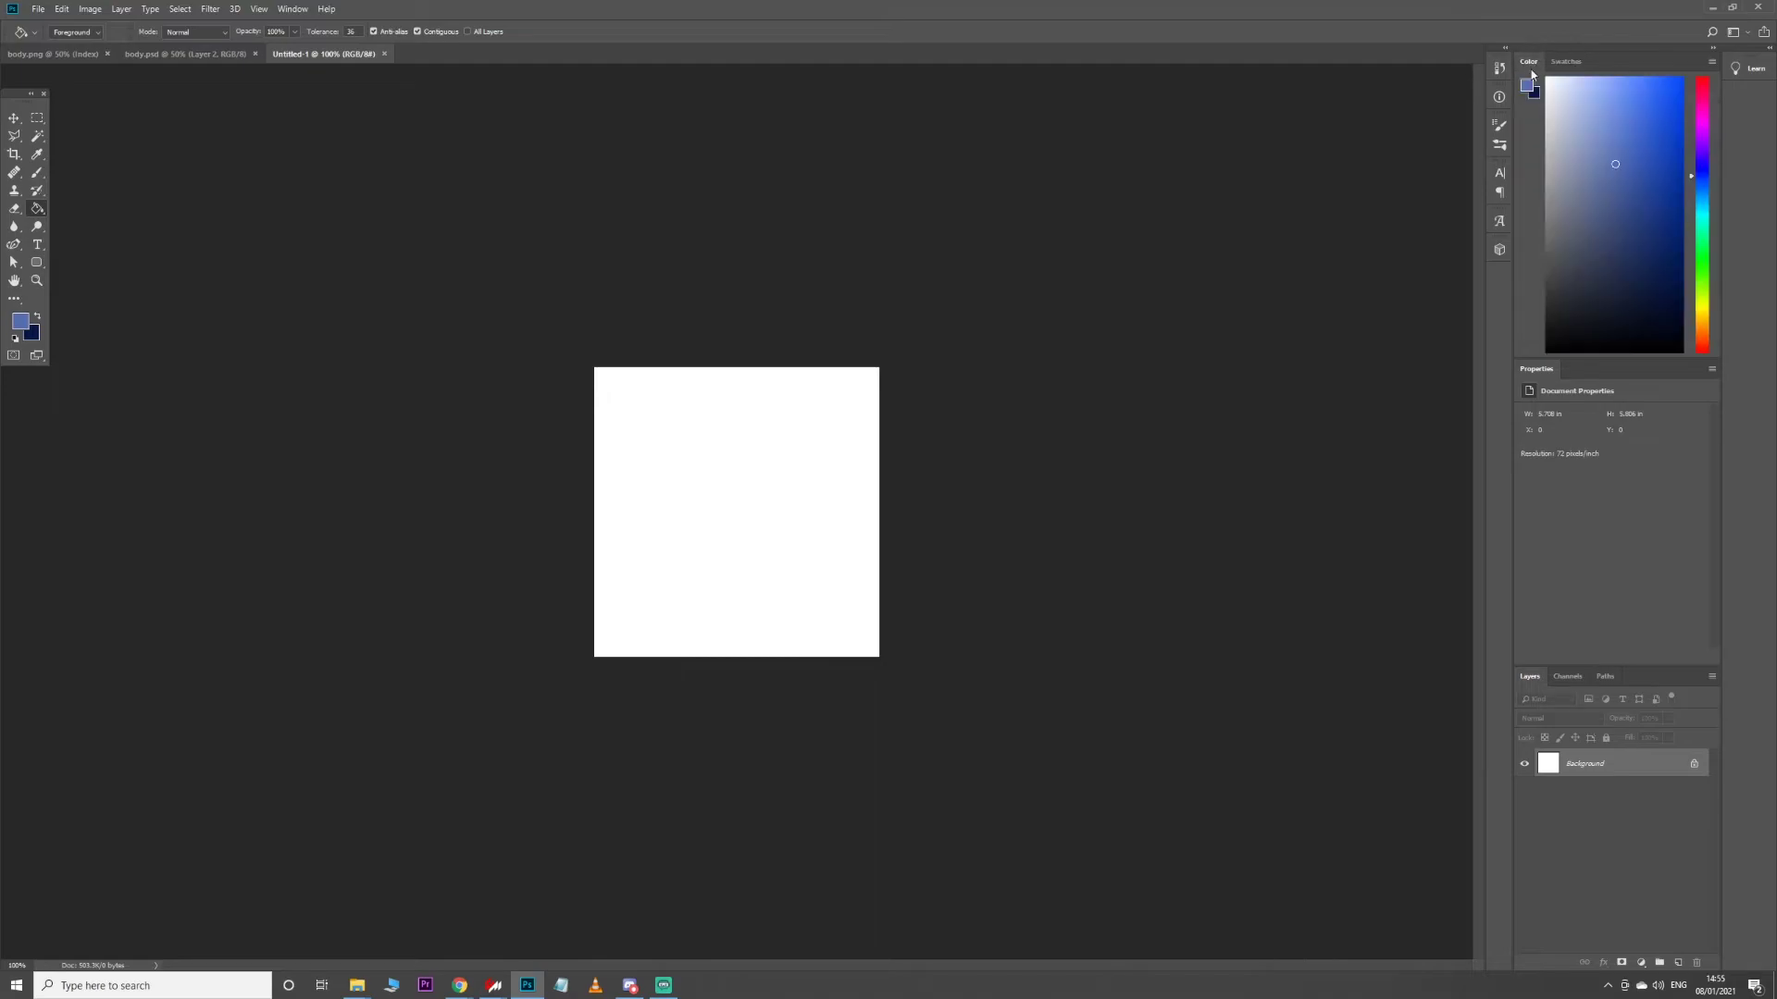
mouse_move(1581, 198)
mouse_down()
mouse_move(1526, 50)
mouse_move(1559, 97)
mouse_move(1517, 36)
mouse_move(1530, 347)
mouse_move(1545, 228)
mouse_up()
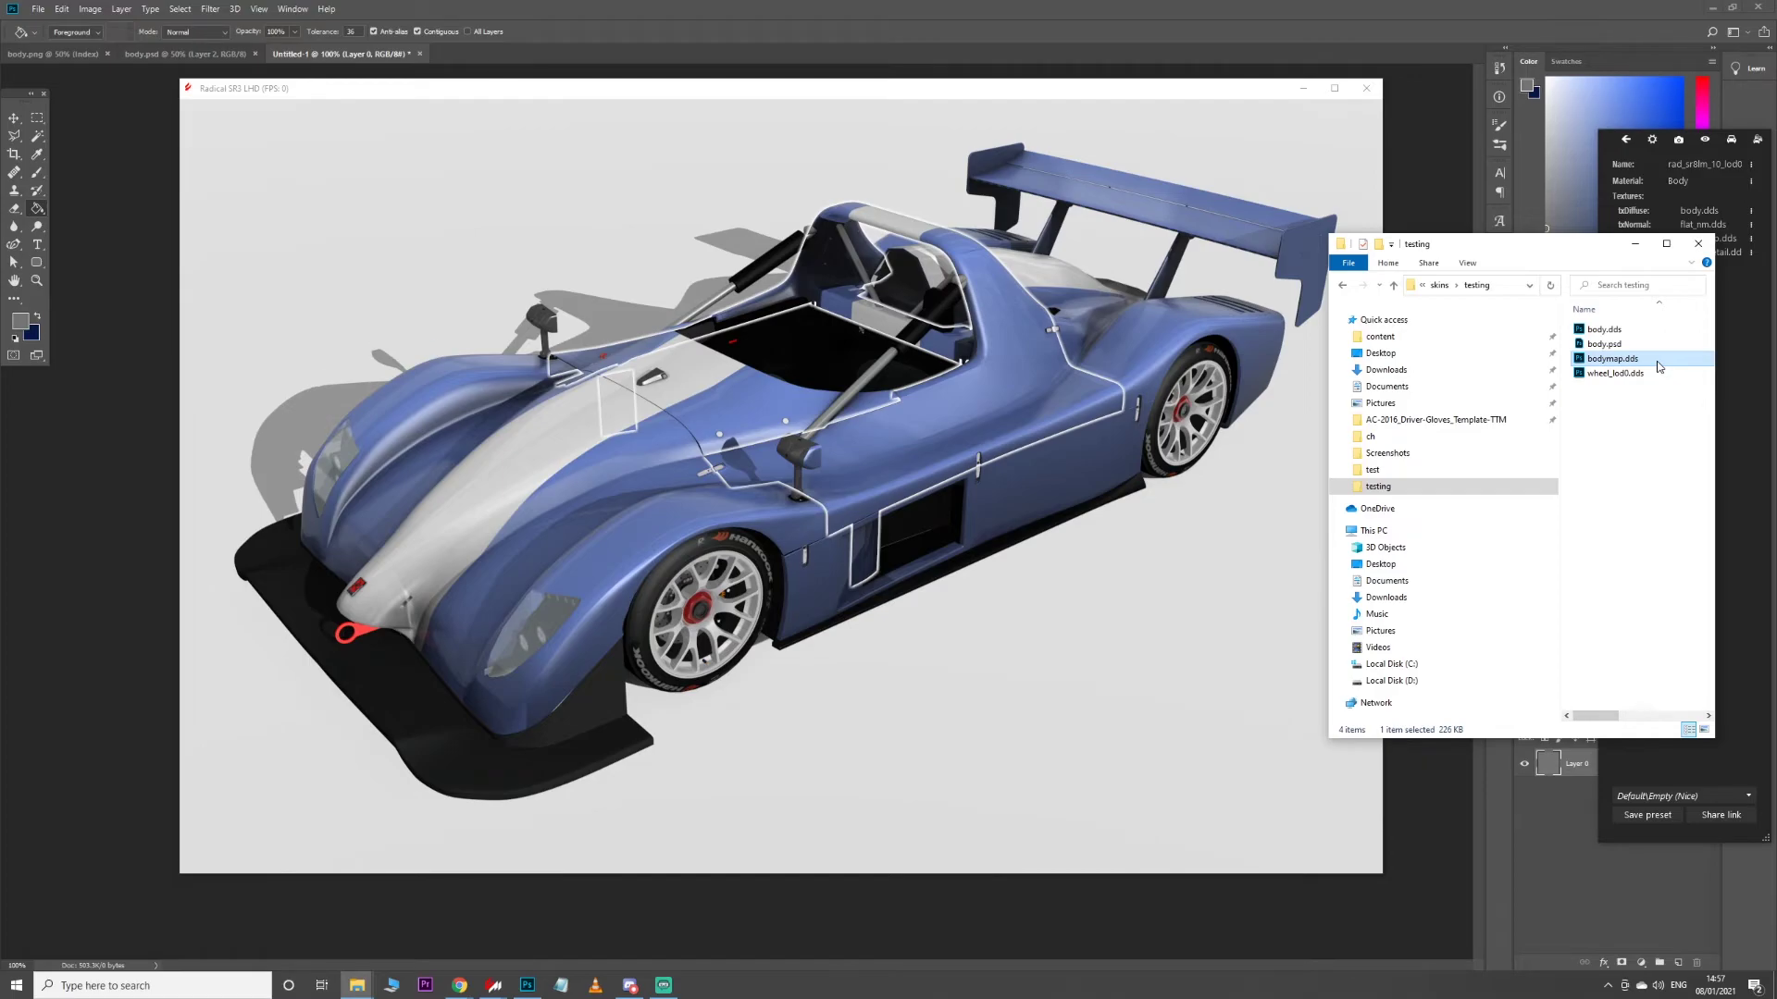
Delete bodymap.dds from the testing skin folder
key(Delete)
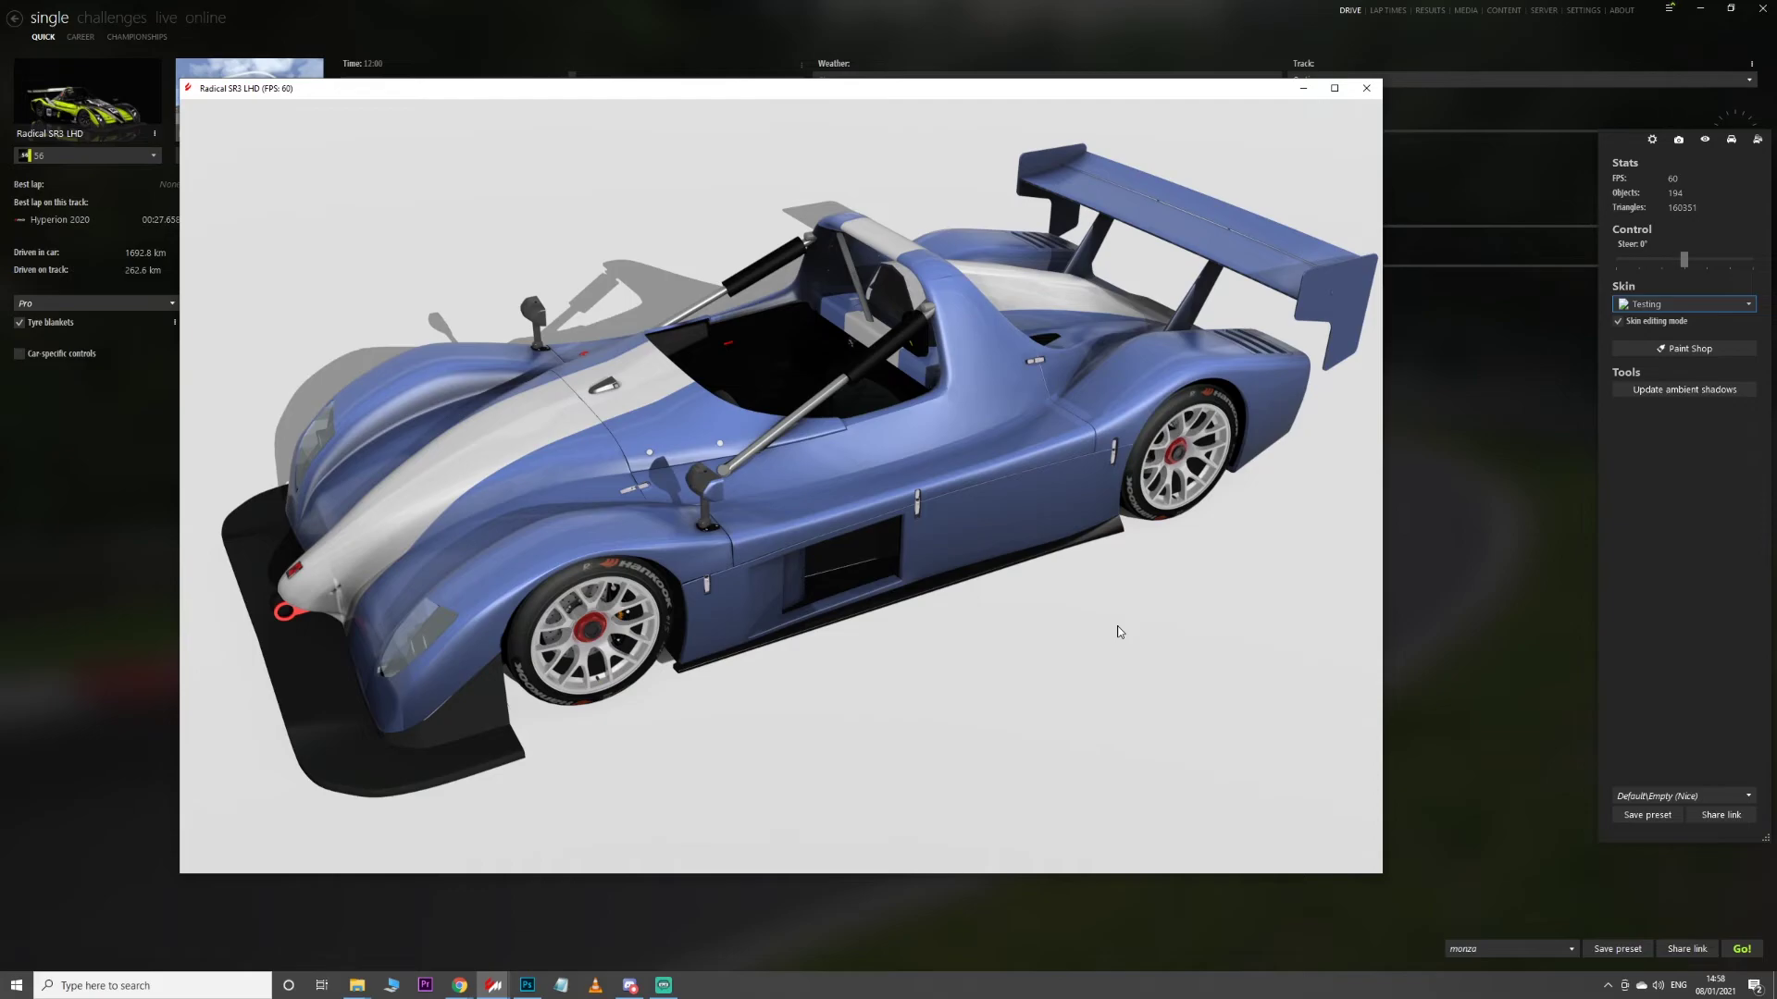
Capture a showroom screenshot of the car and copy the newest Radical image from the screens folder
key(F8)
mouse_move(357, 984)
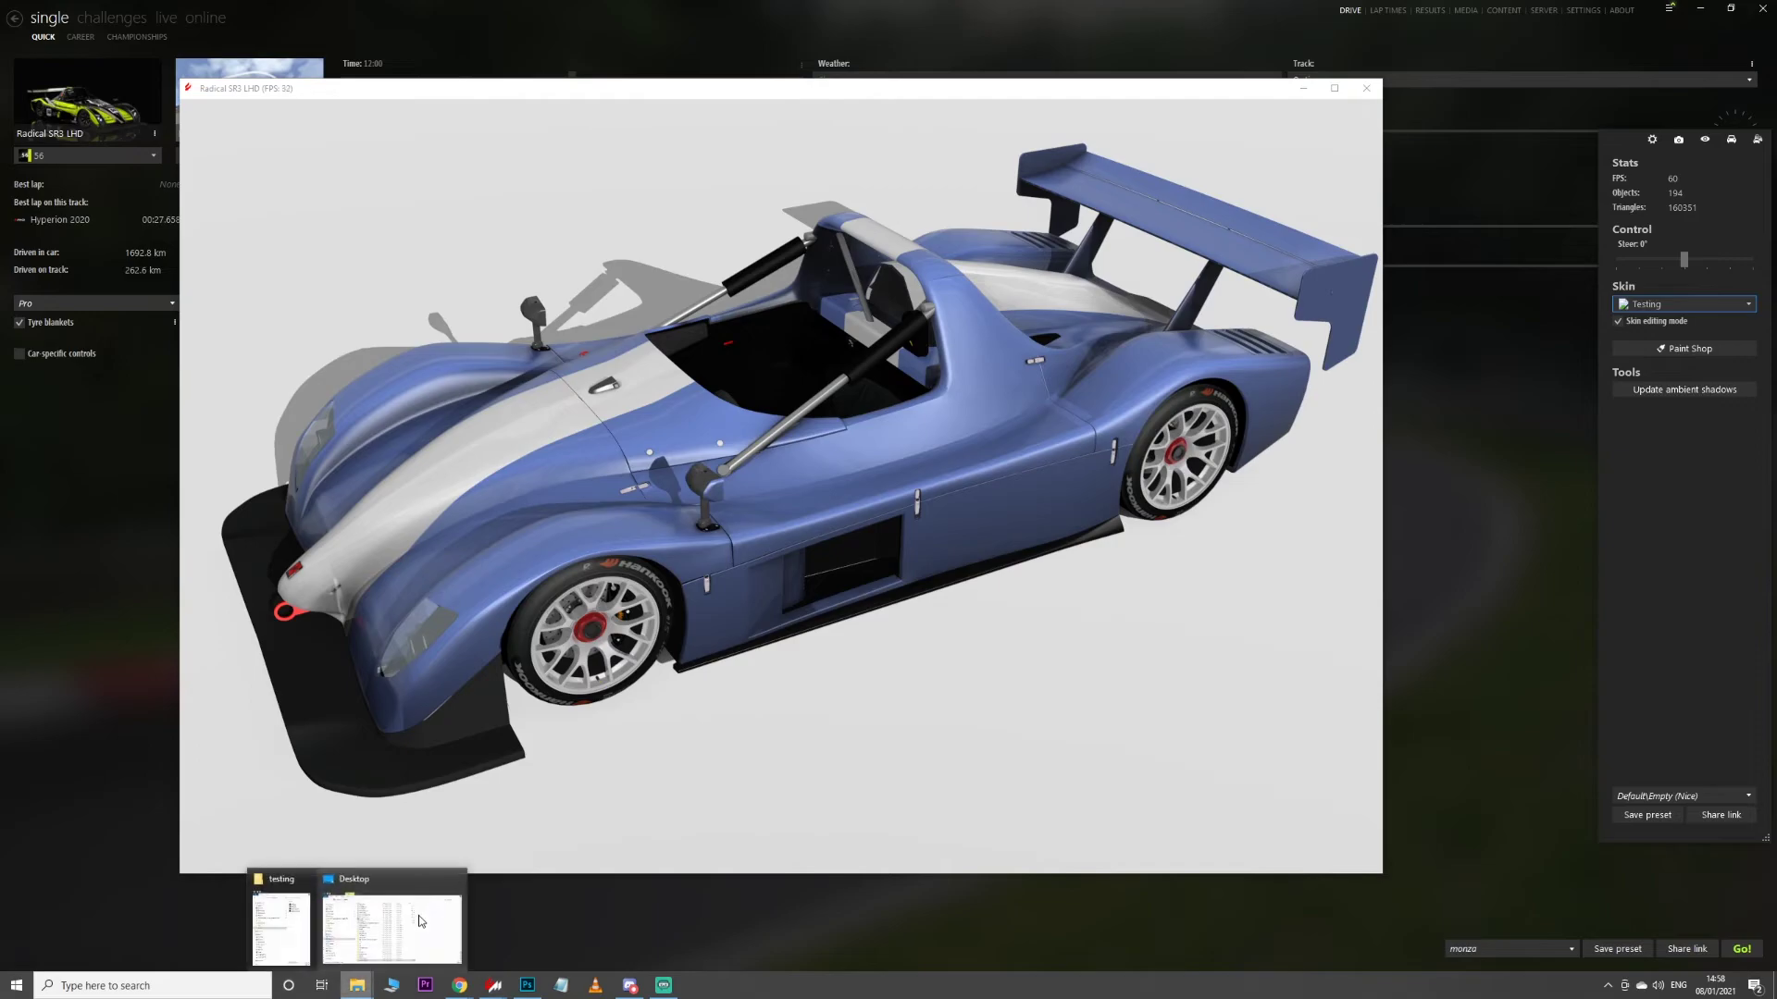
click(419, 916)
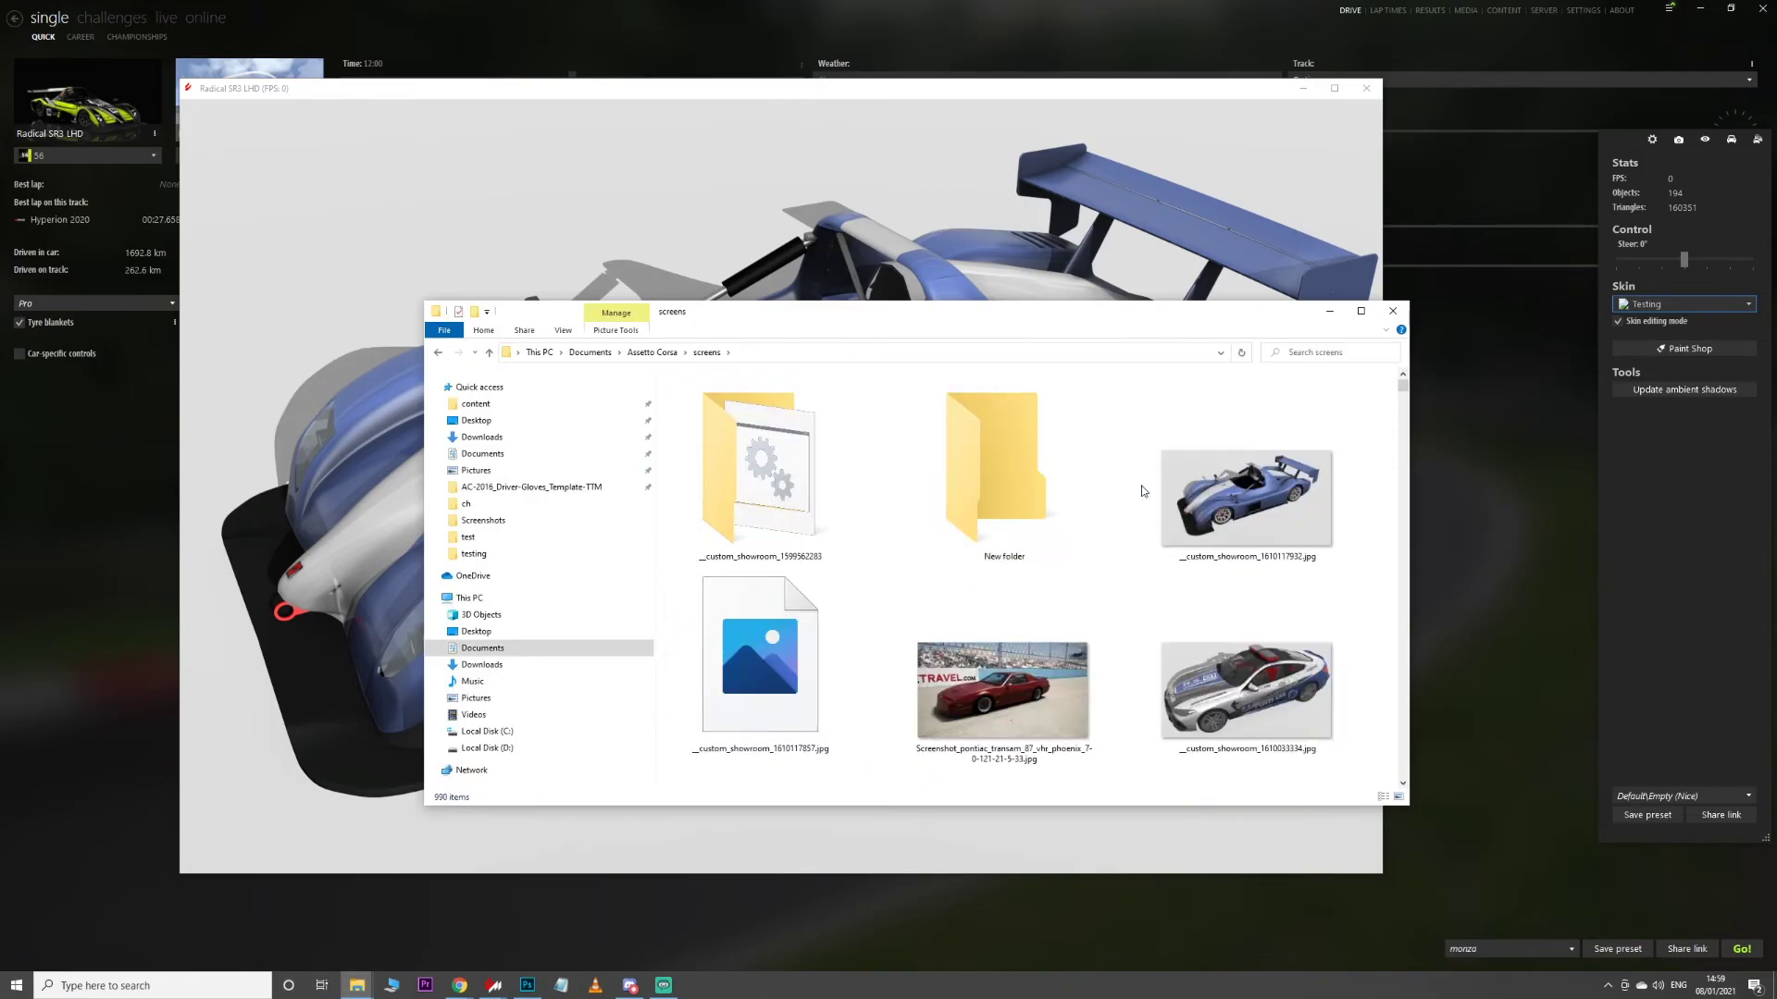
click(1238, 498)
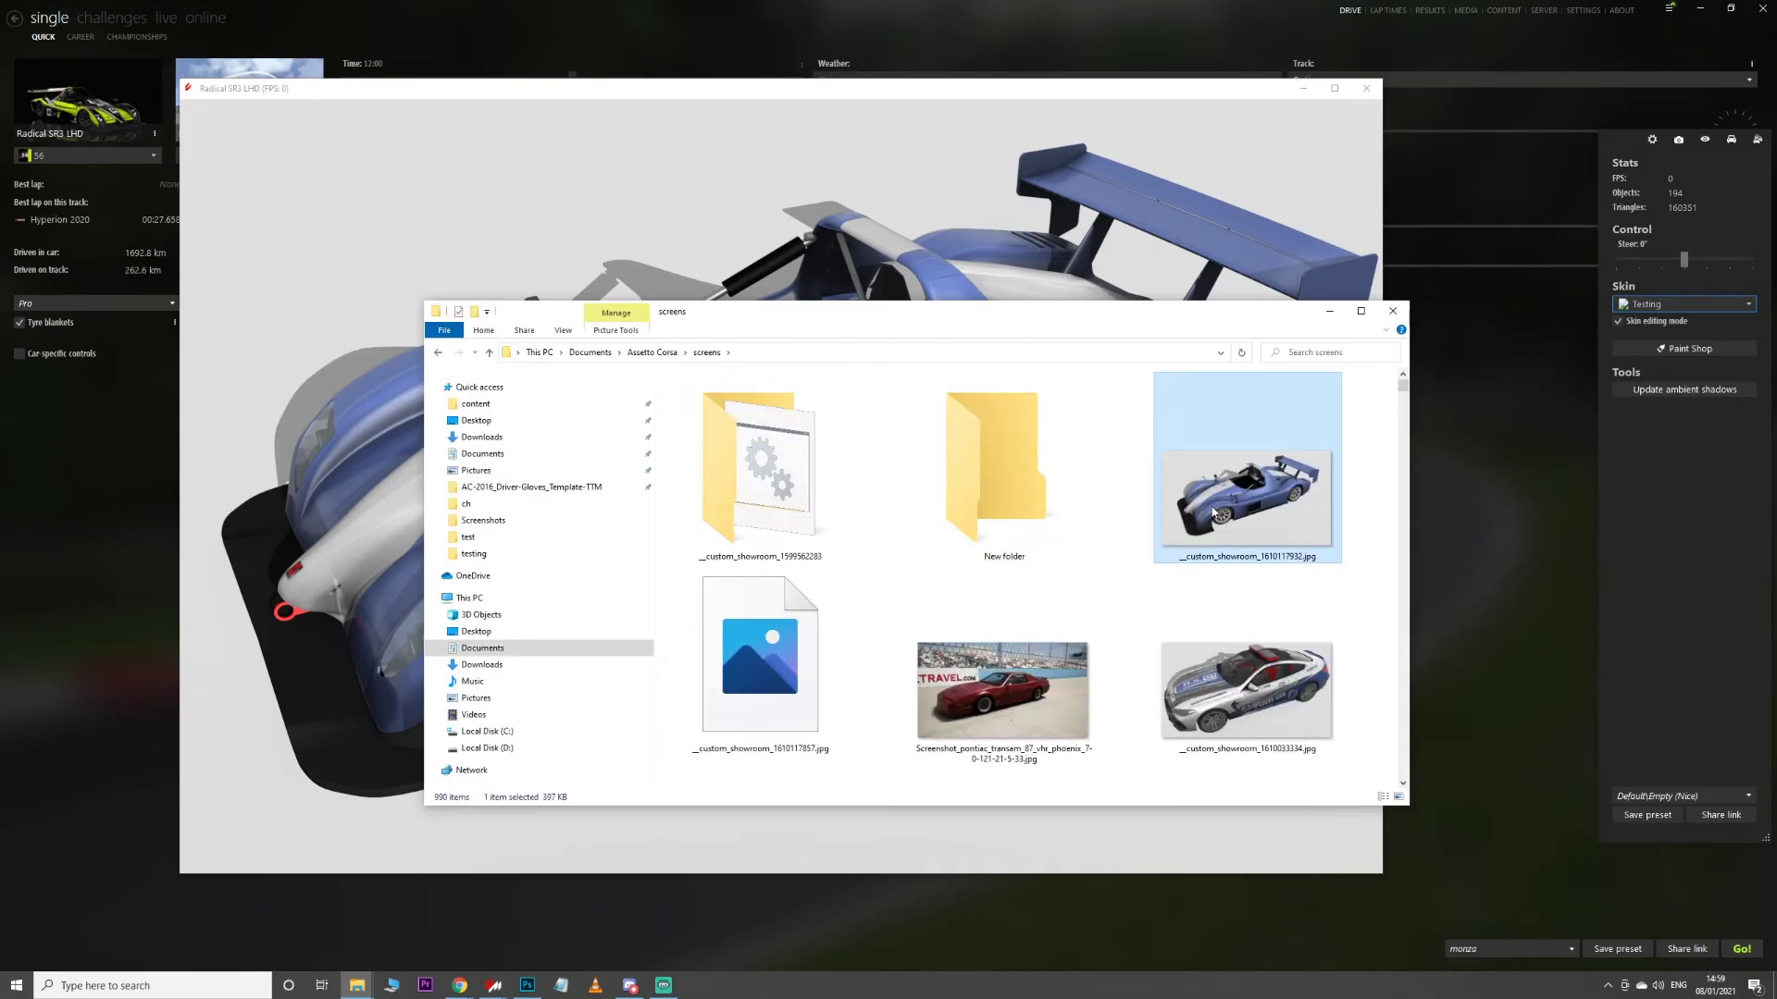
Paste the screenshot into the testing skin folder and rename it preview.jpg
click(499, 553)
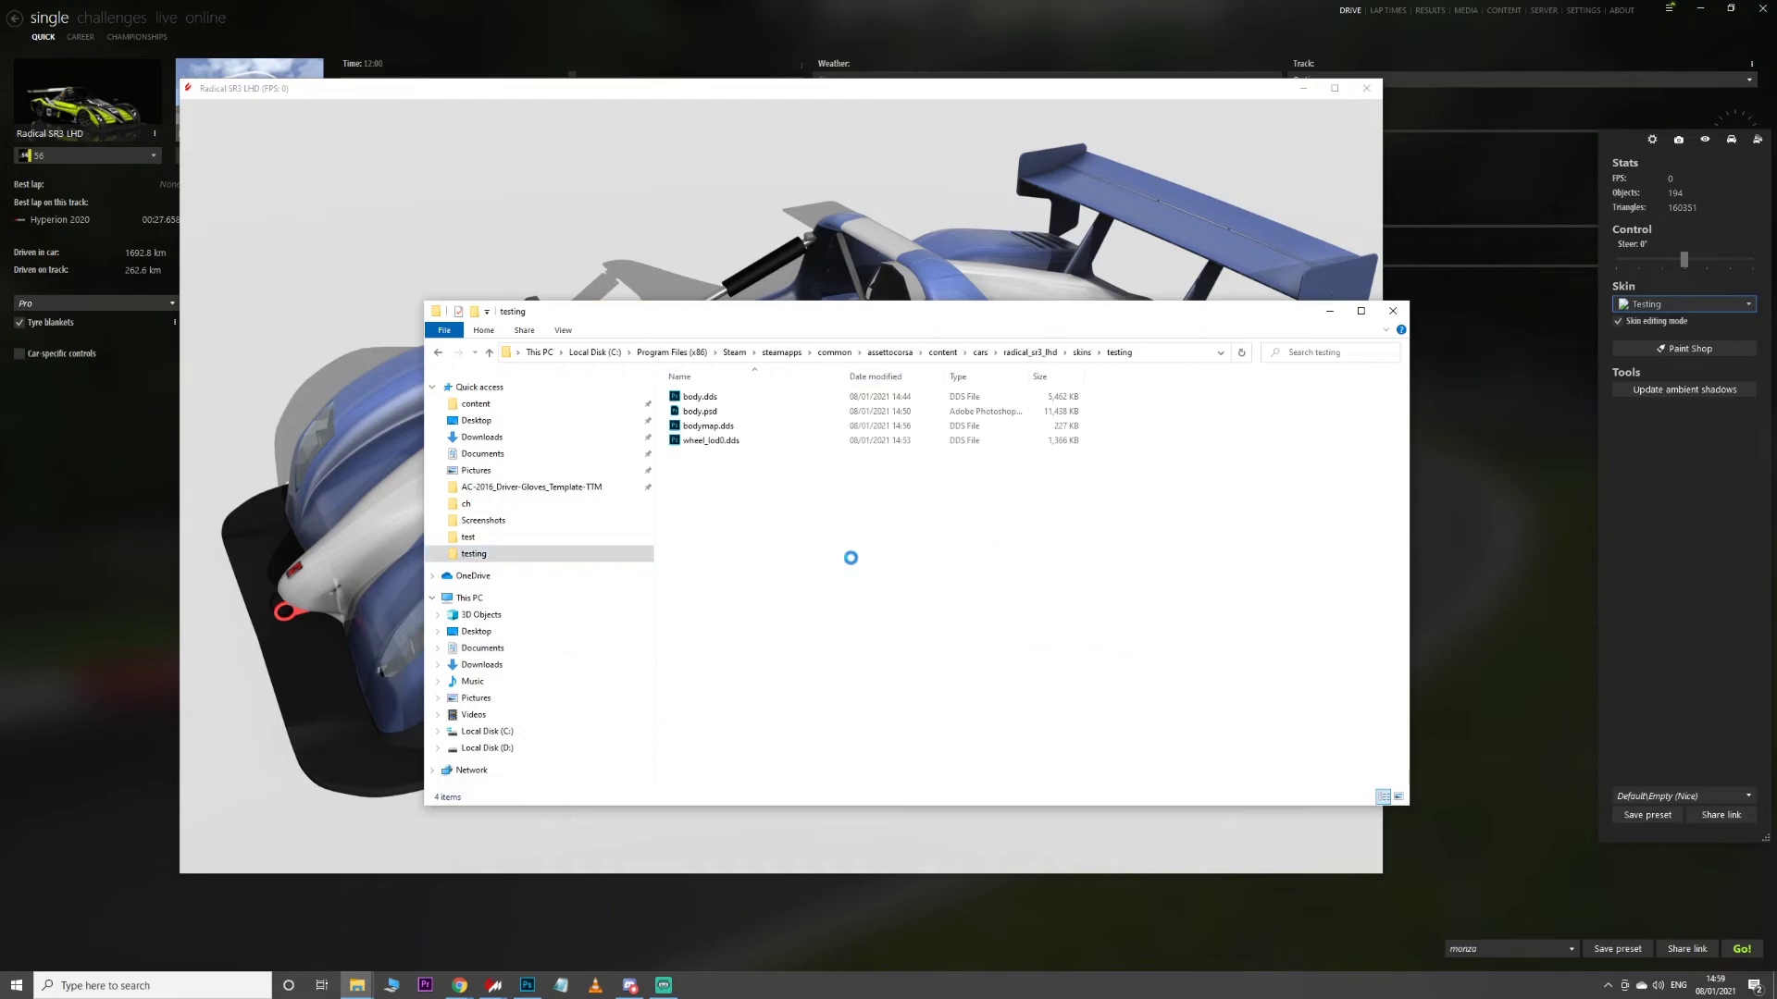
key(ctrl+v)
right_click(768, 400)
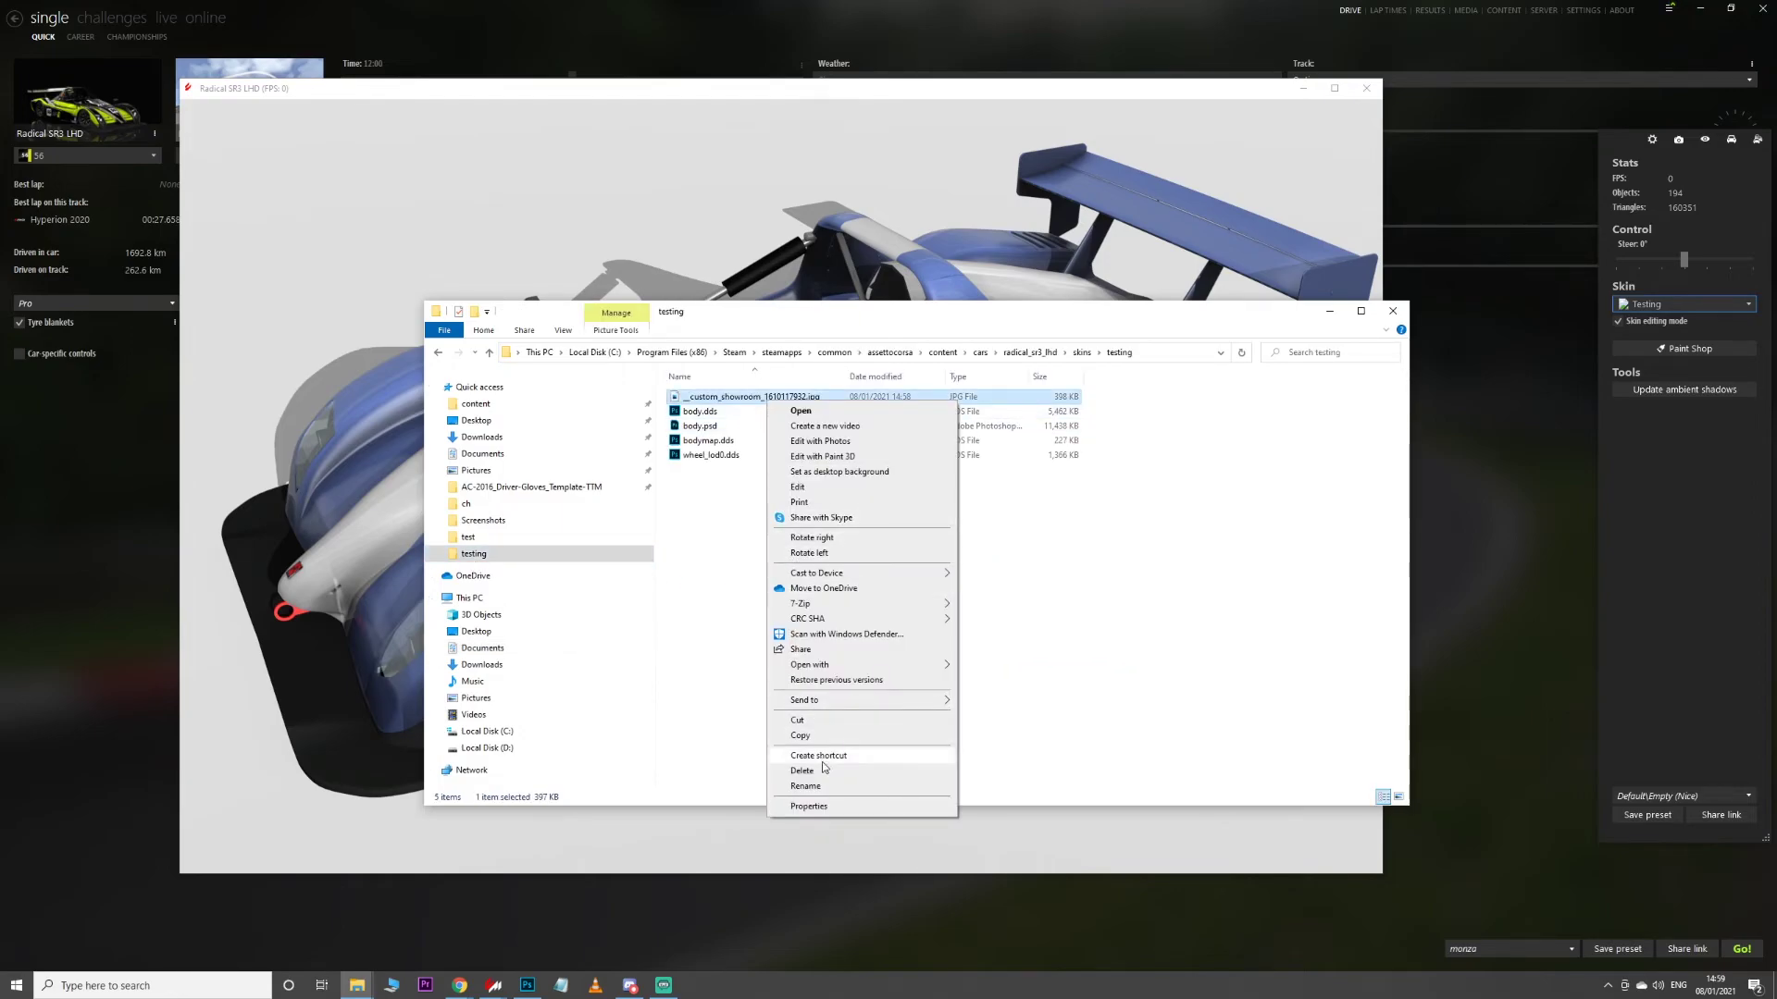
click(805, 786)
Switch to Photoshop and paint the whole grey canvas bright blue with the Brush tool
click(528, 985)
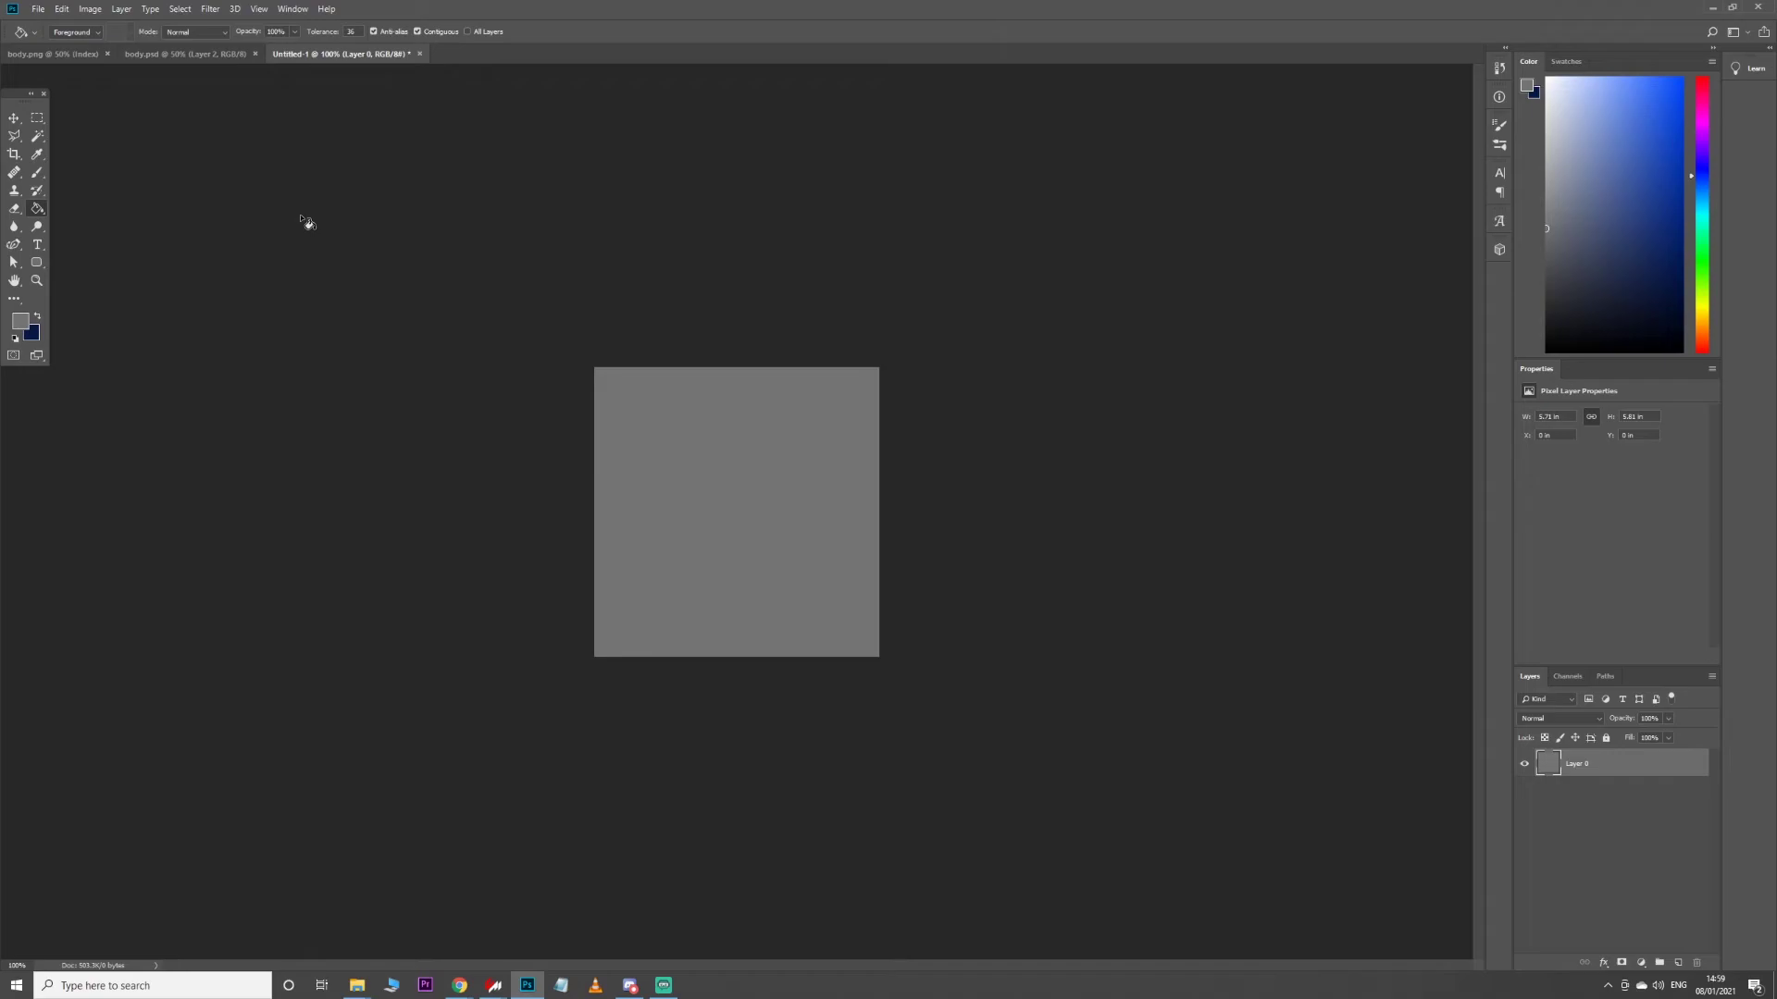
click(1651, 111)
key(b)
mouse_move(547, 614)
mouse_down()
mouse_move(654, 647)
mouse_move(660, 225)
mouse_up()
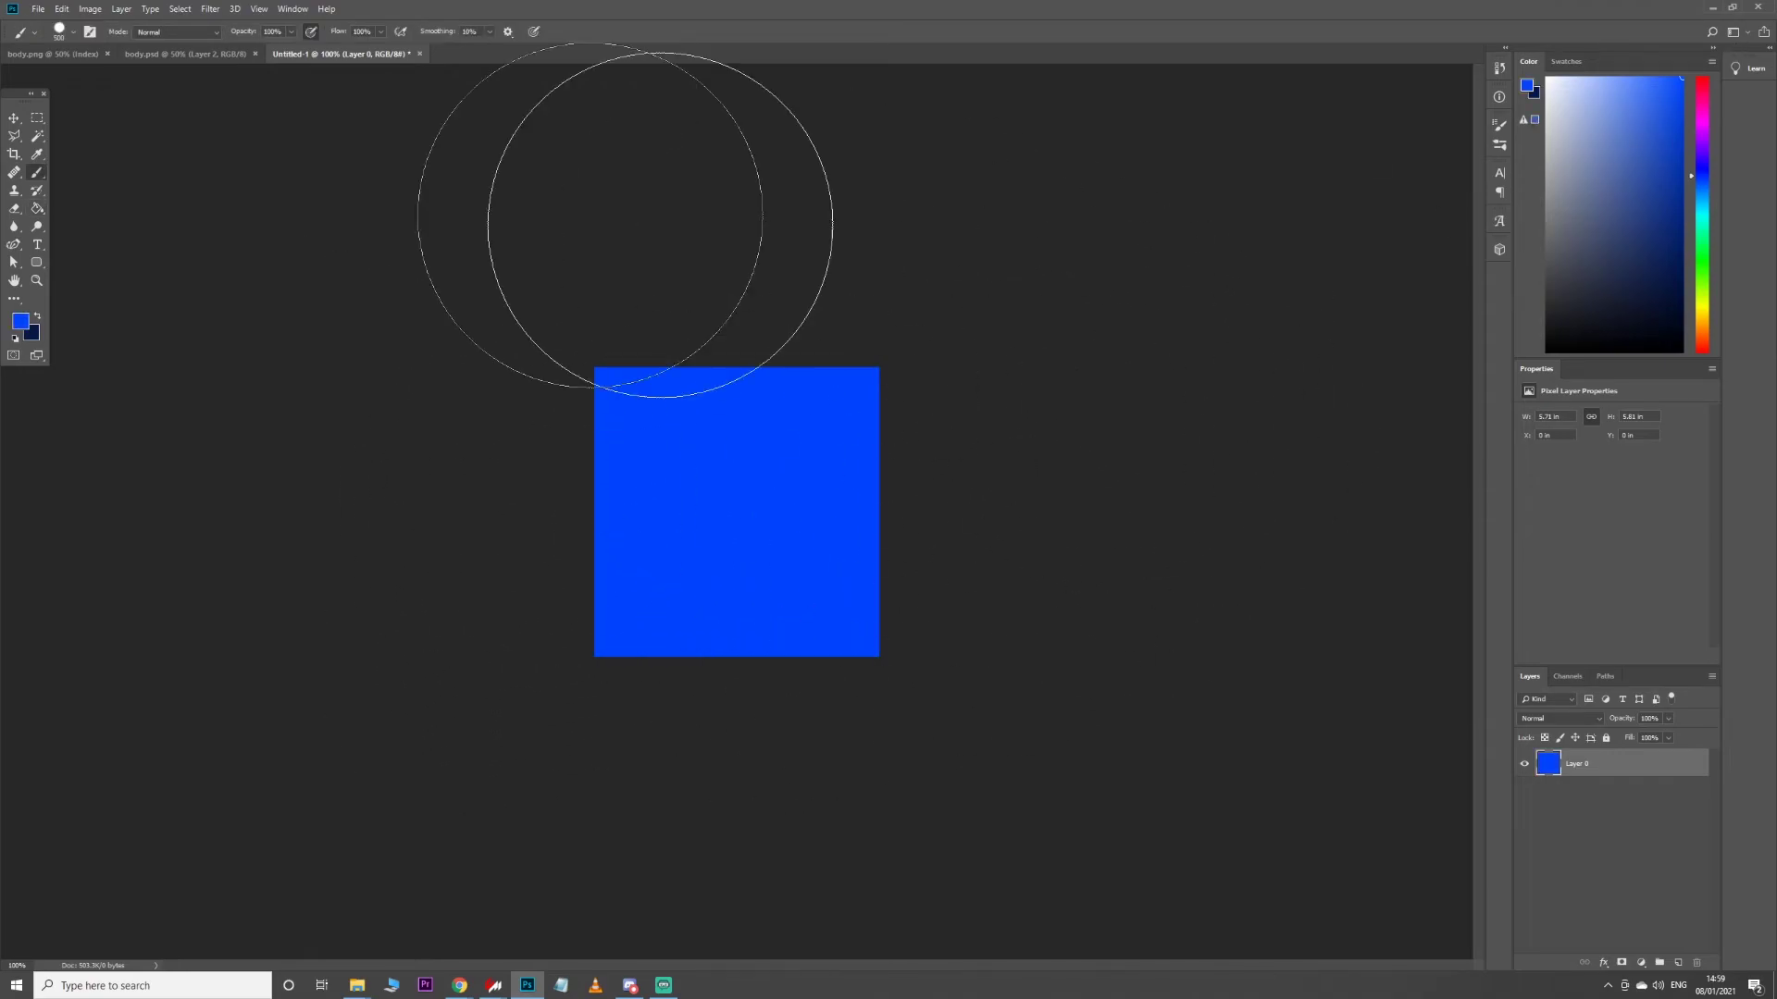
Save the blue image as a PNG copy named livery in the testing skin folder and check its icon in the showroom
click(57, 162)
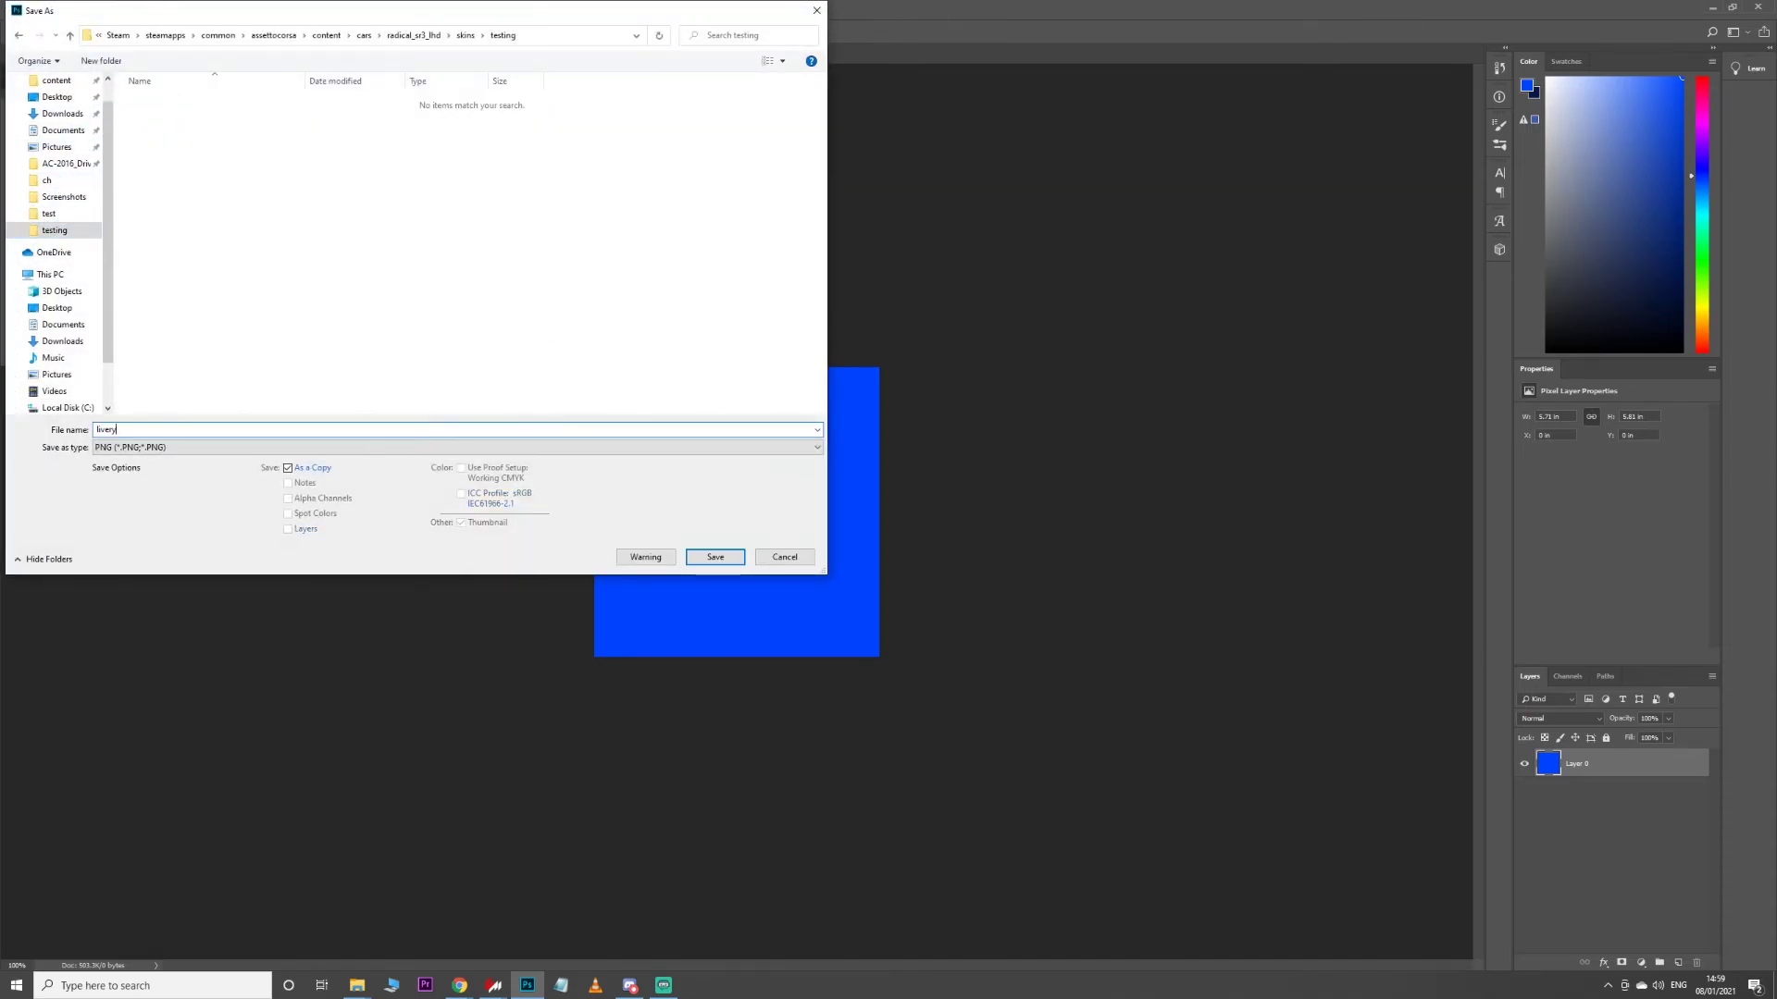
click(727, 559)
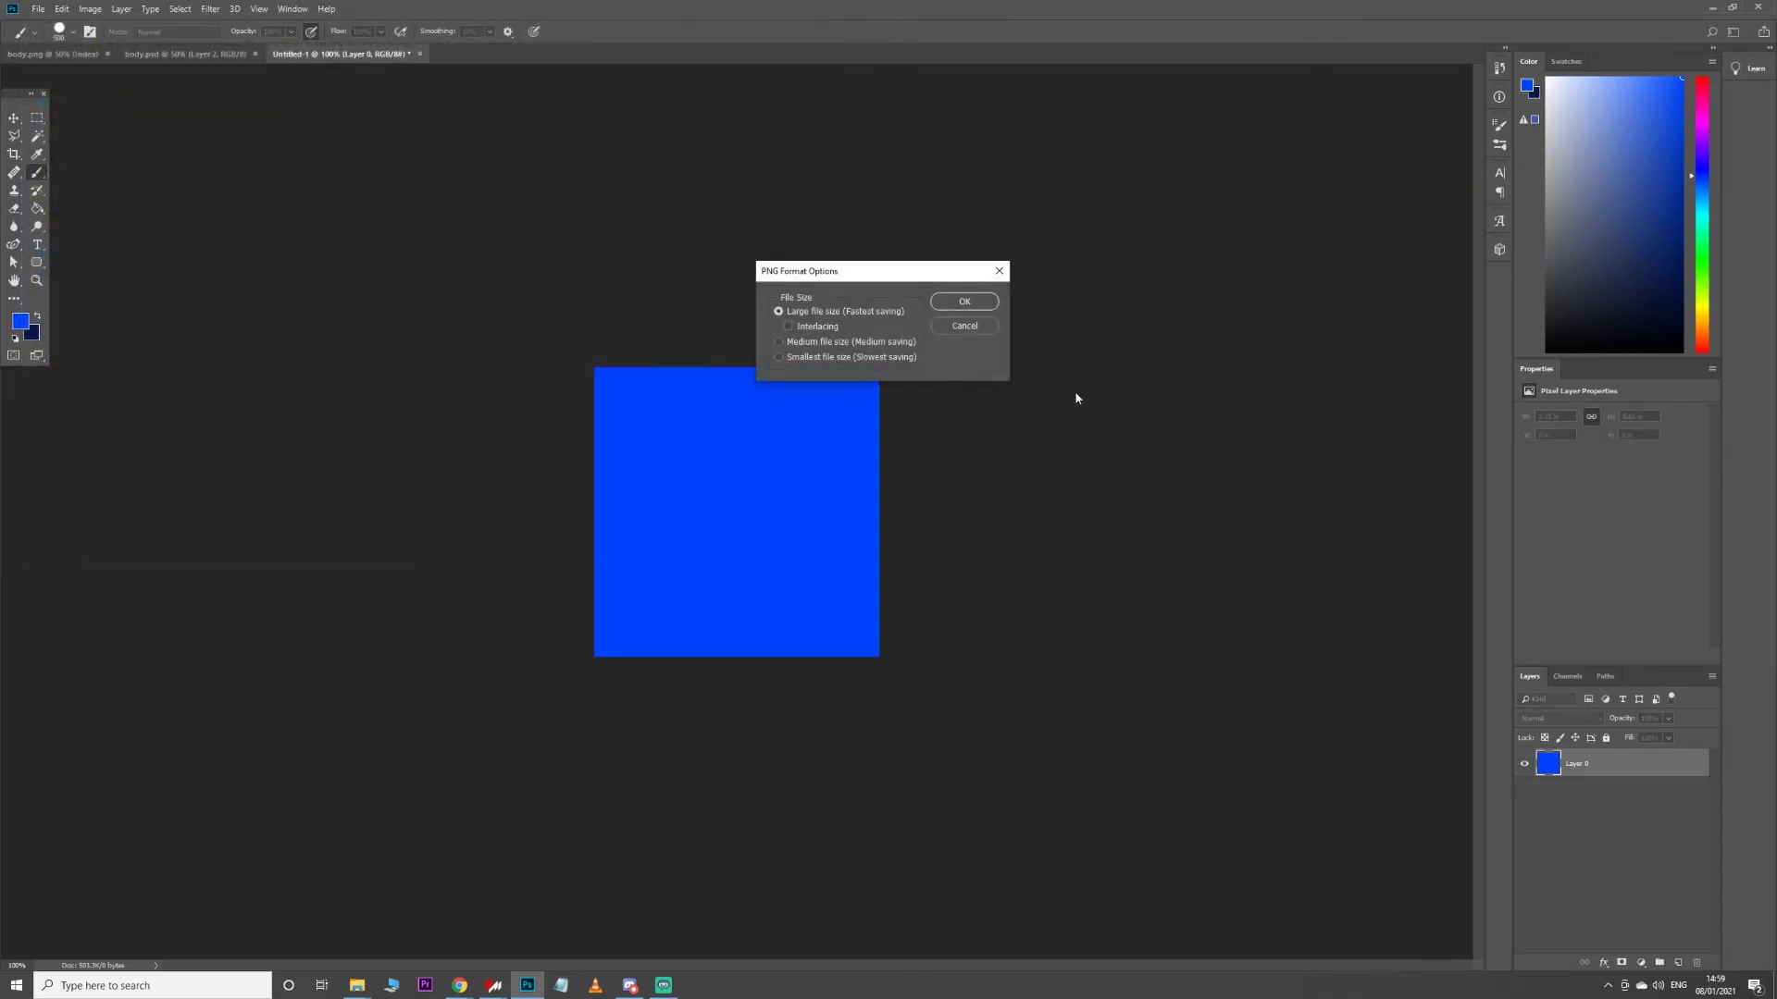
click(968, 306)
mouse_move(498, 989)
click(567, 925)
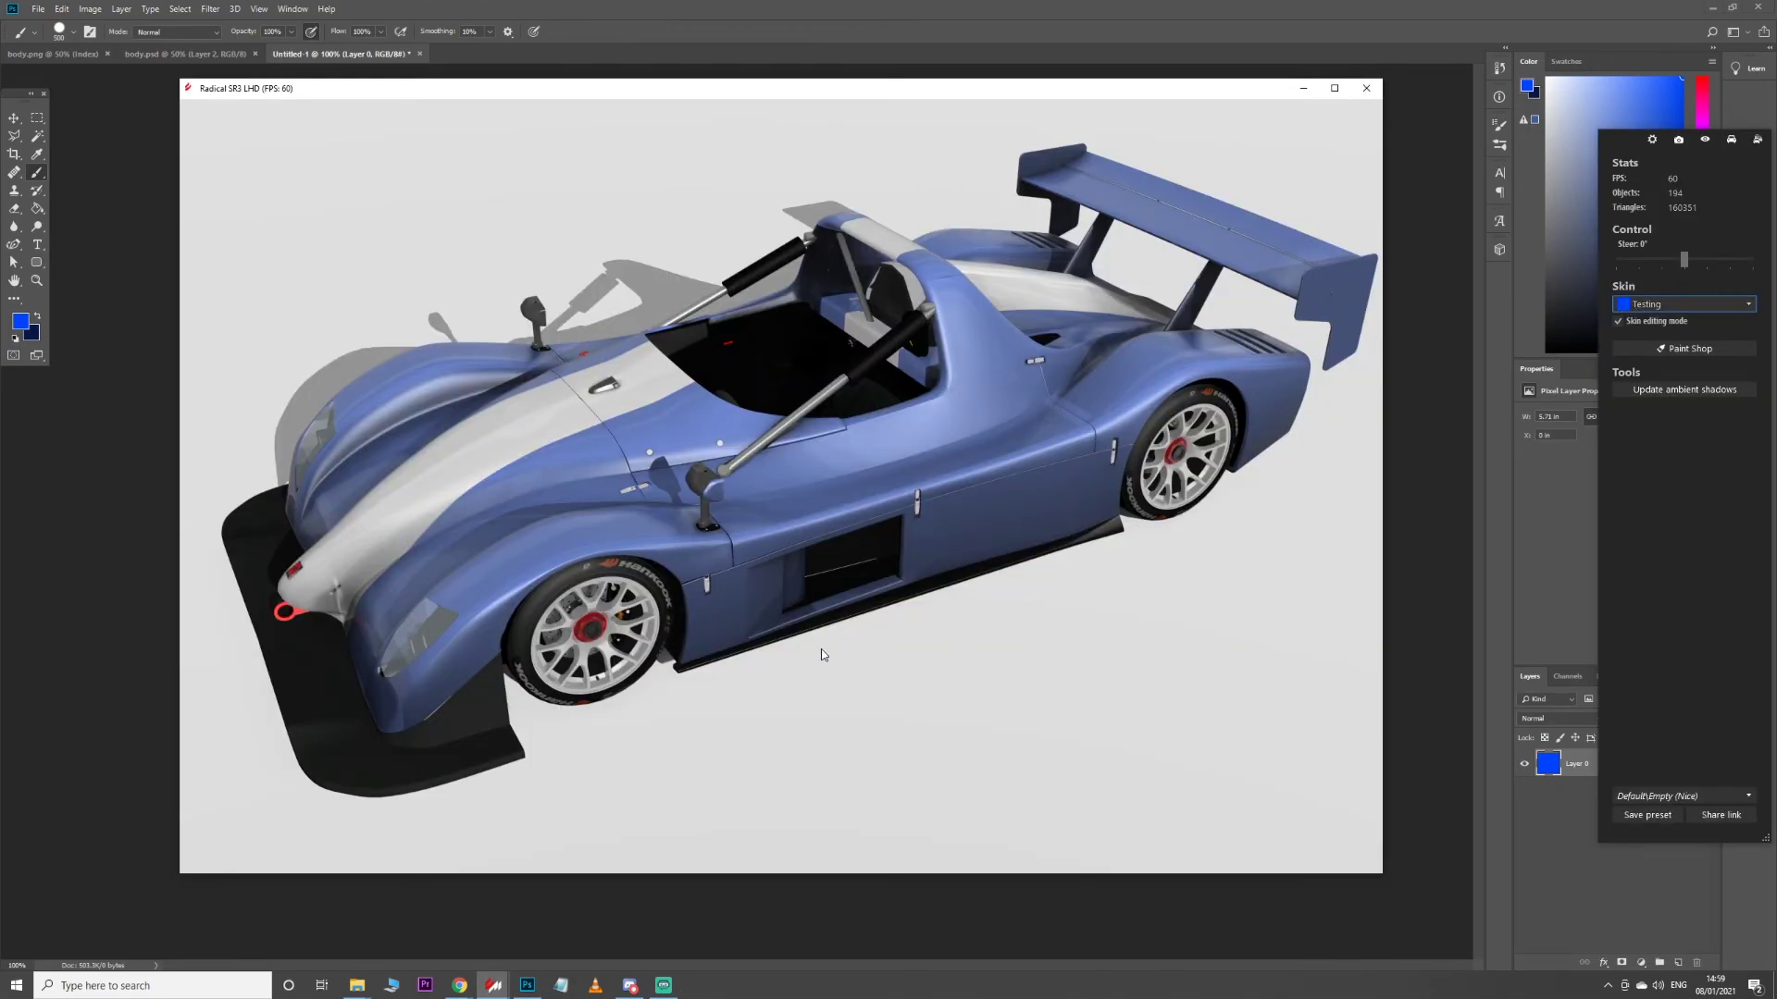
Copy ui_skin.json from the skin 35 folder into the testing skin folder
click(361, 916)
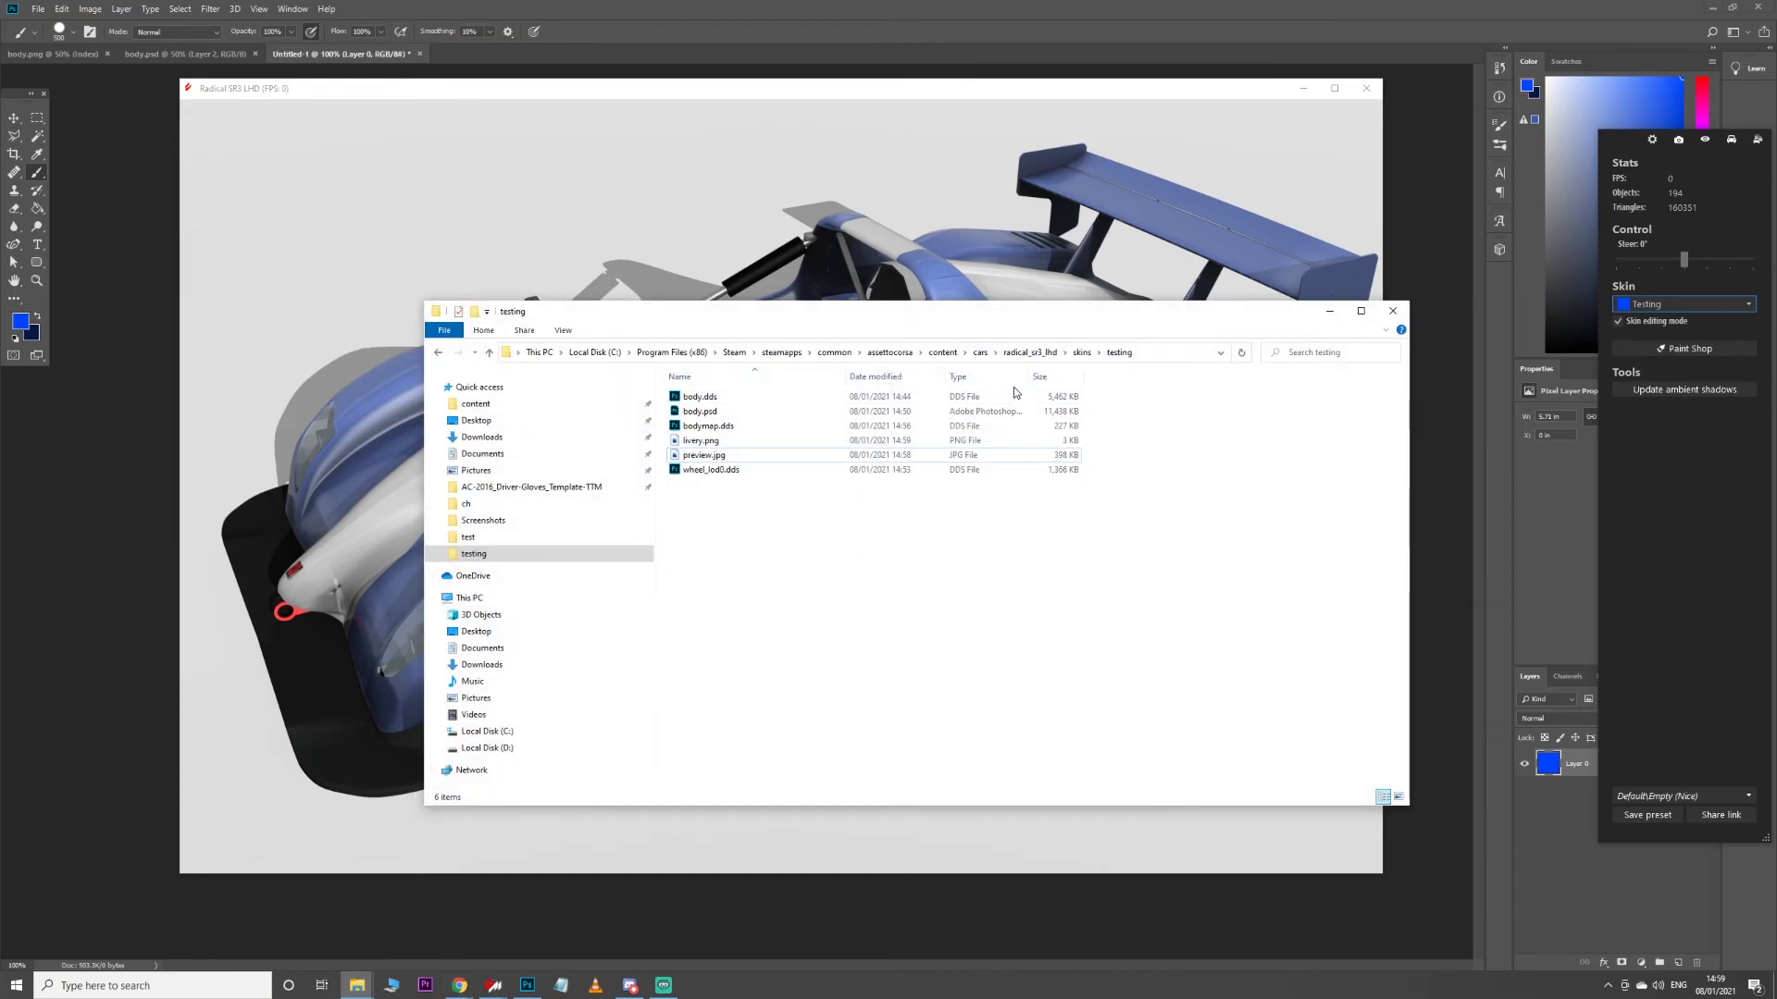
click(1080, 353)
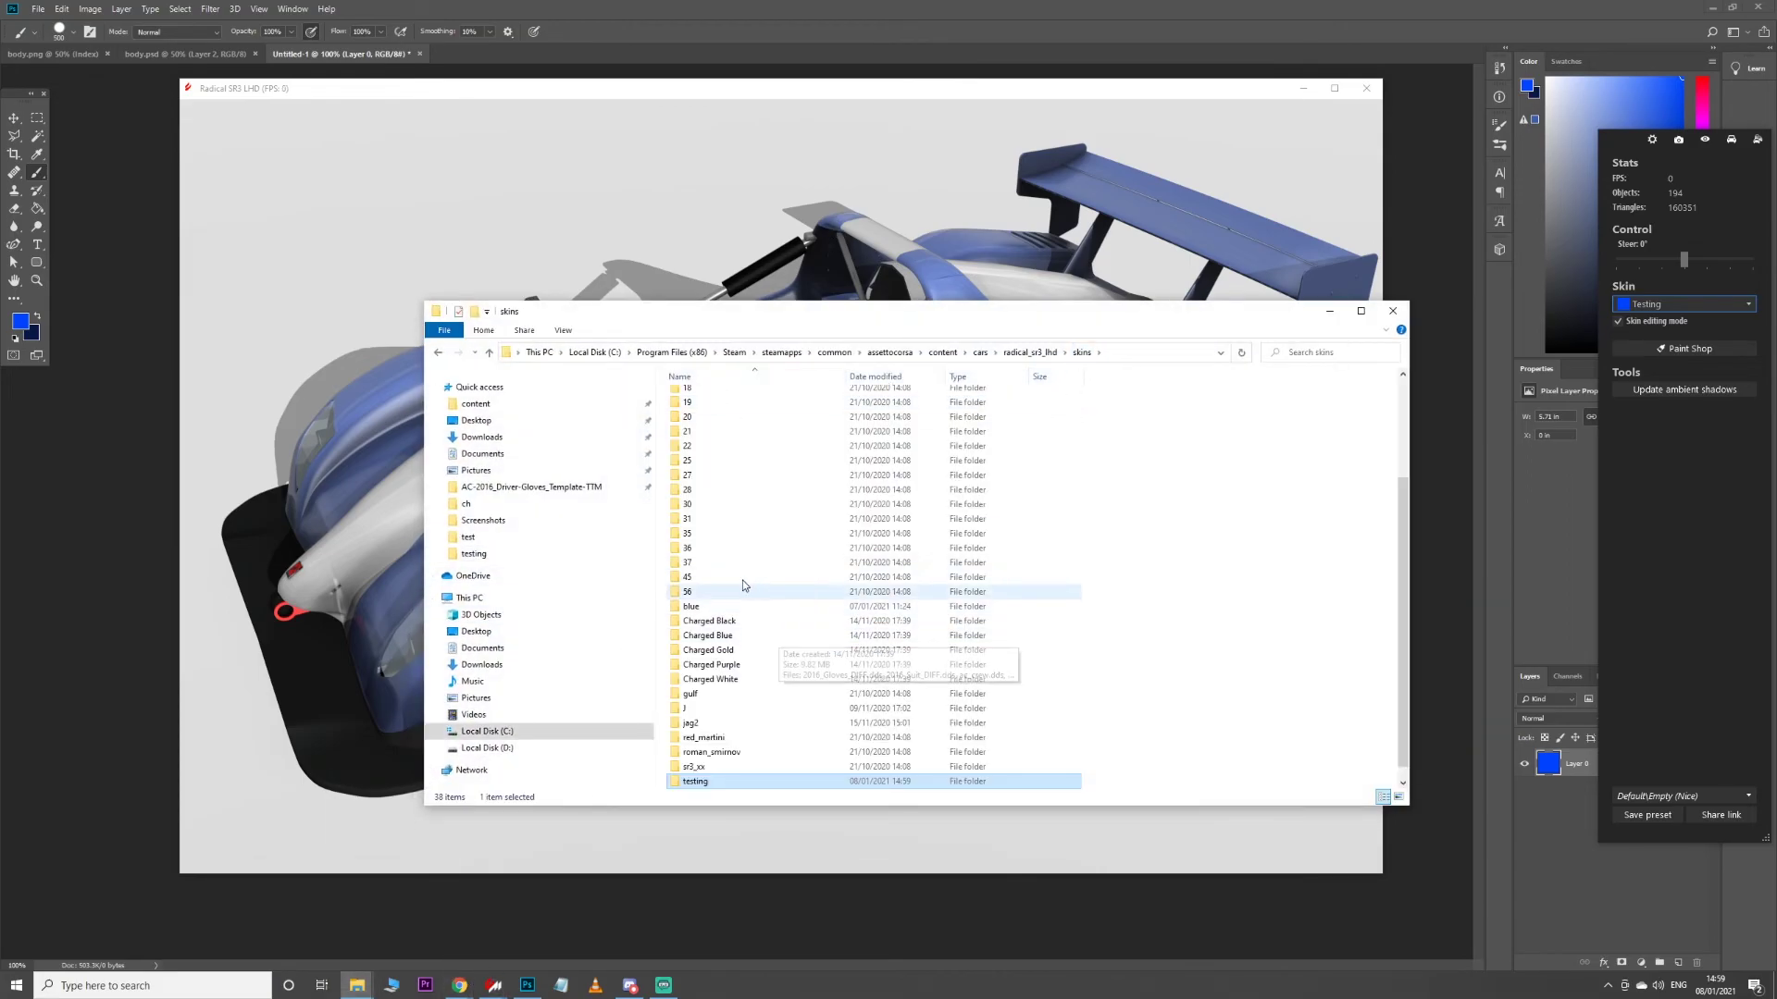
click(747, 533)
double_click(747, 533)
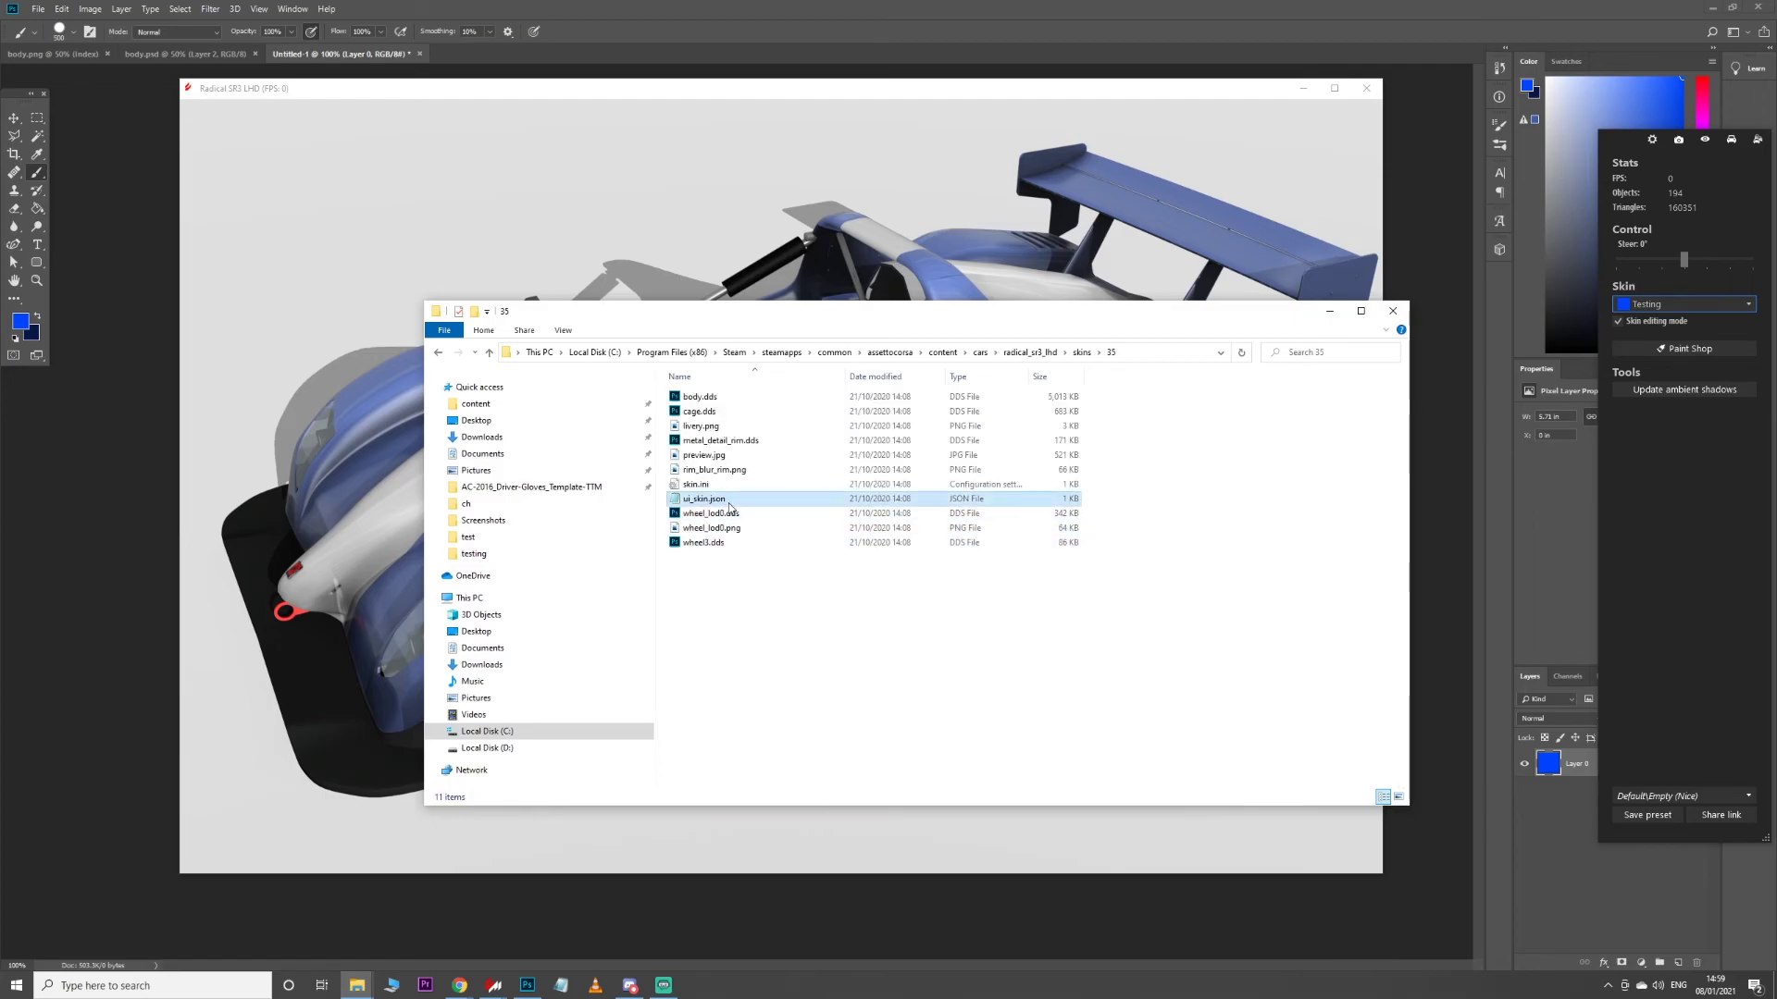
click(777, 501)
key(alt+Left)
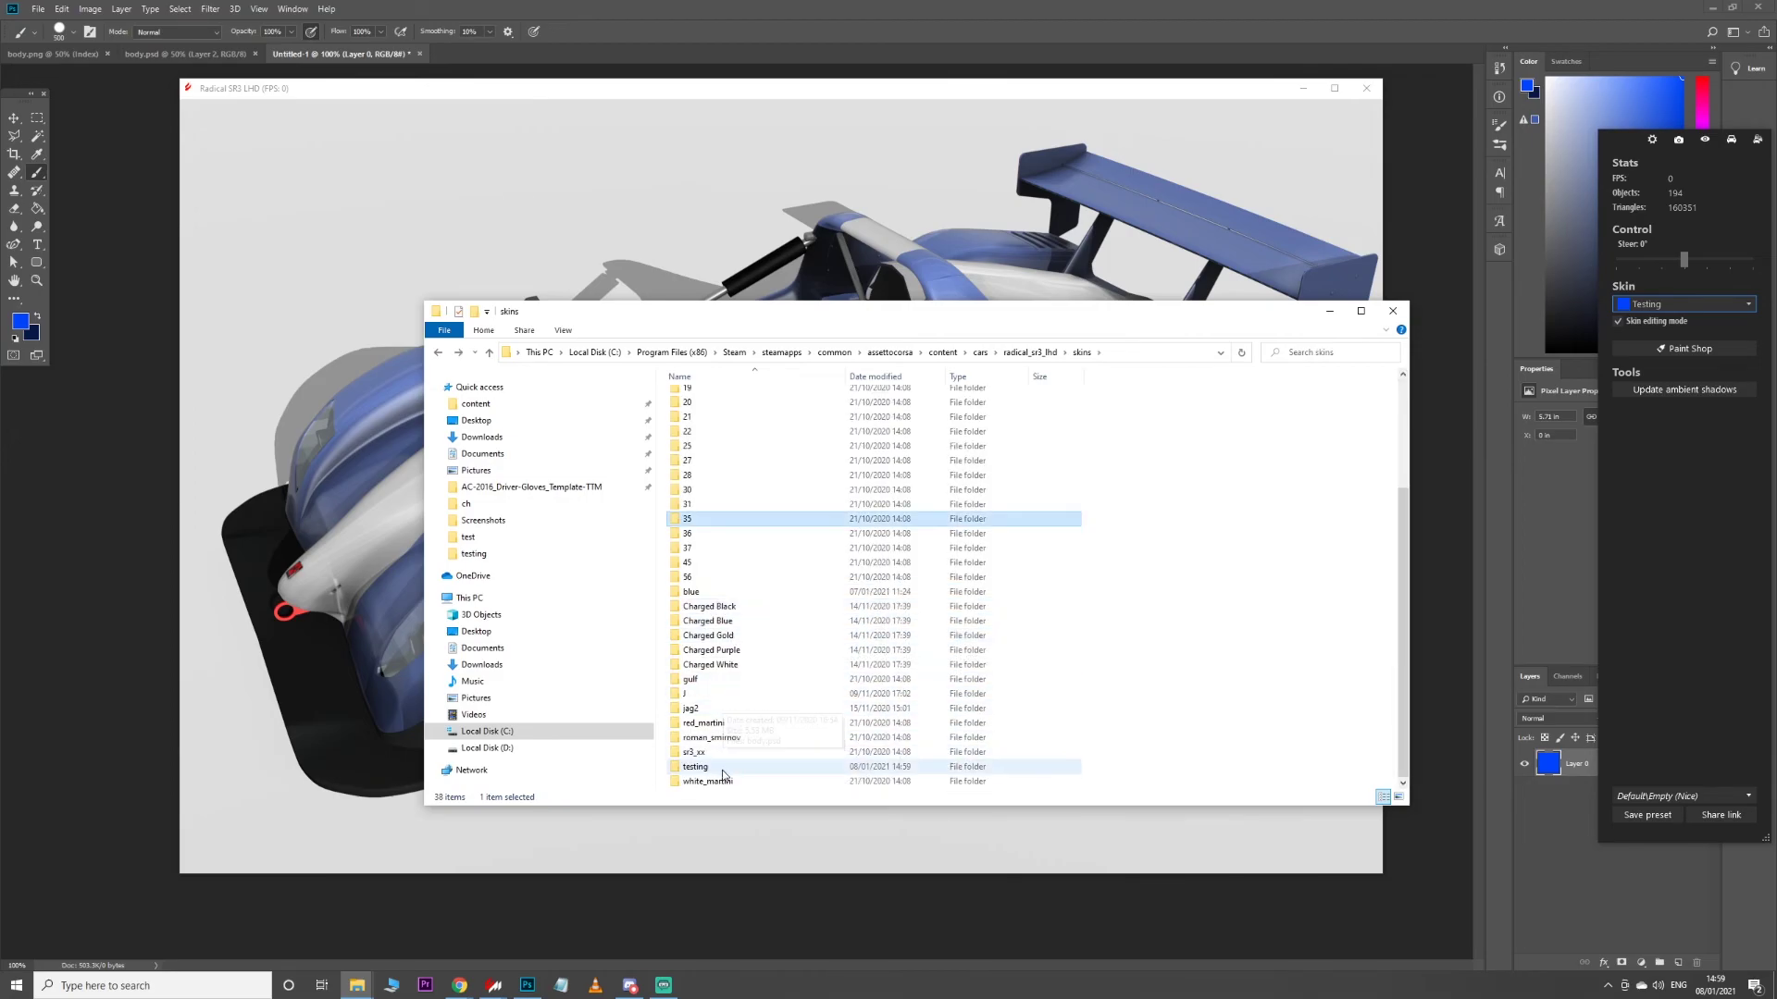
double_click(719, 767)
Edit the testing skin's ui_skin.json with skinname "test DONE", country gbr, the driver's name, team charged and number 69, and save it
double_click(740, 470)
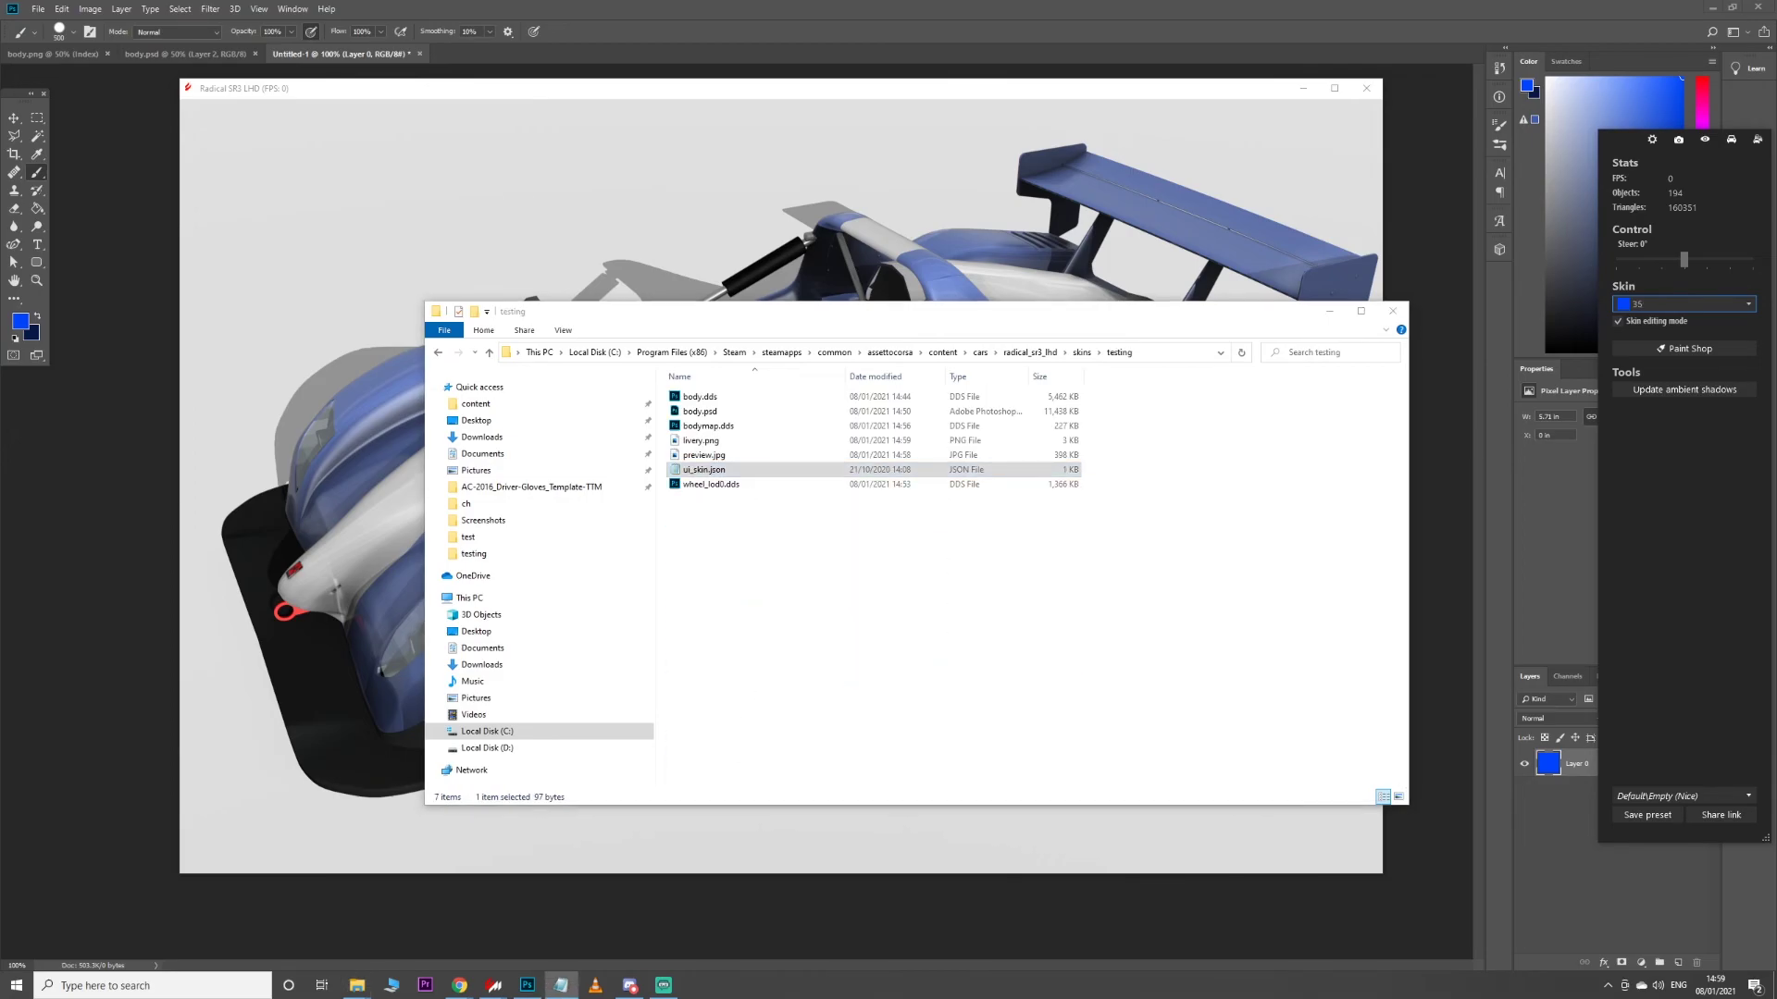
drag(456, 120, 635, 186)
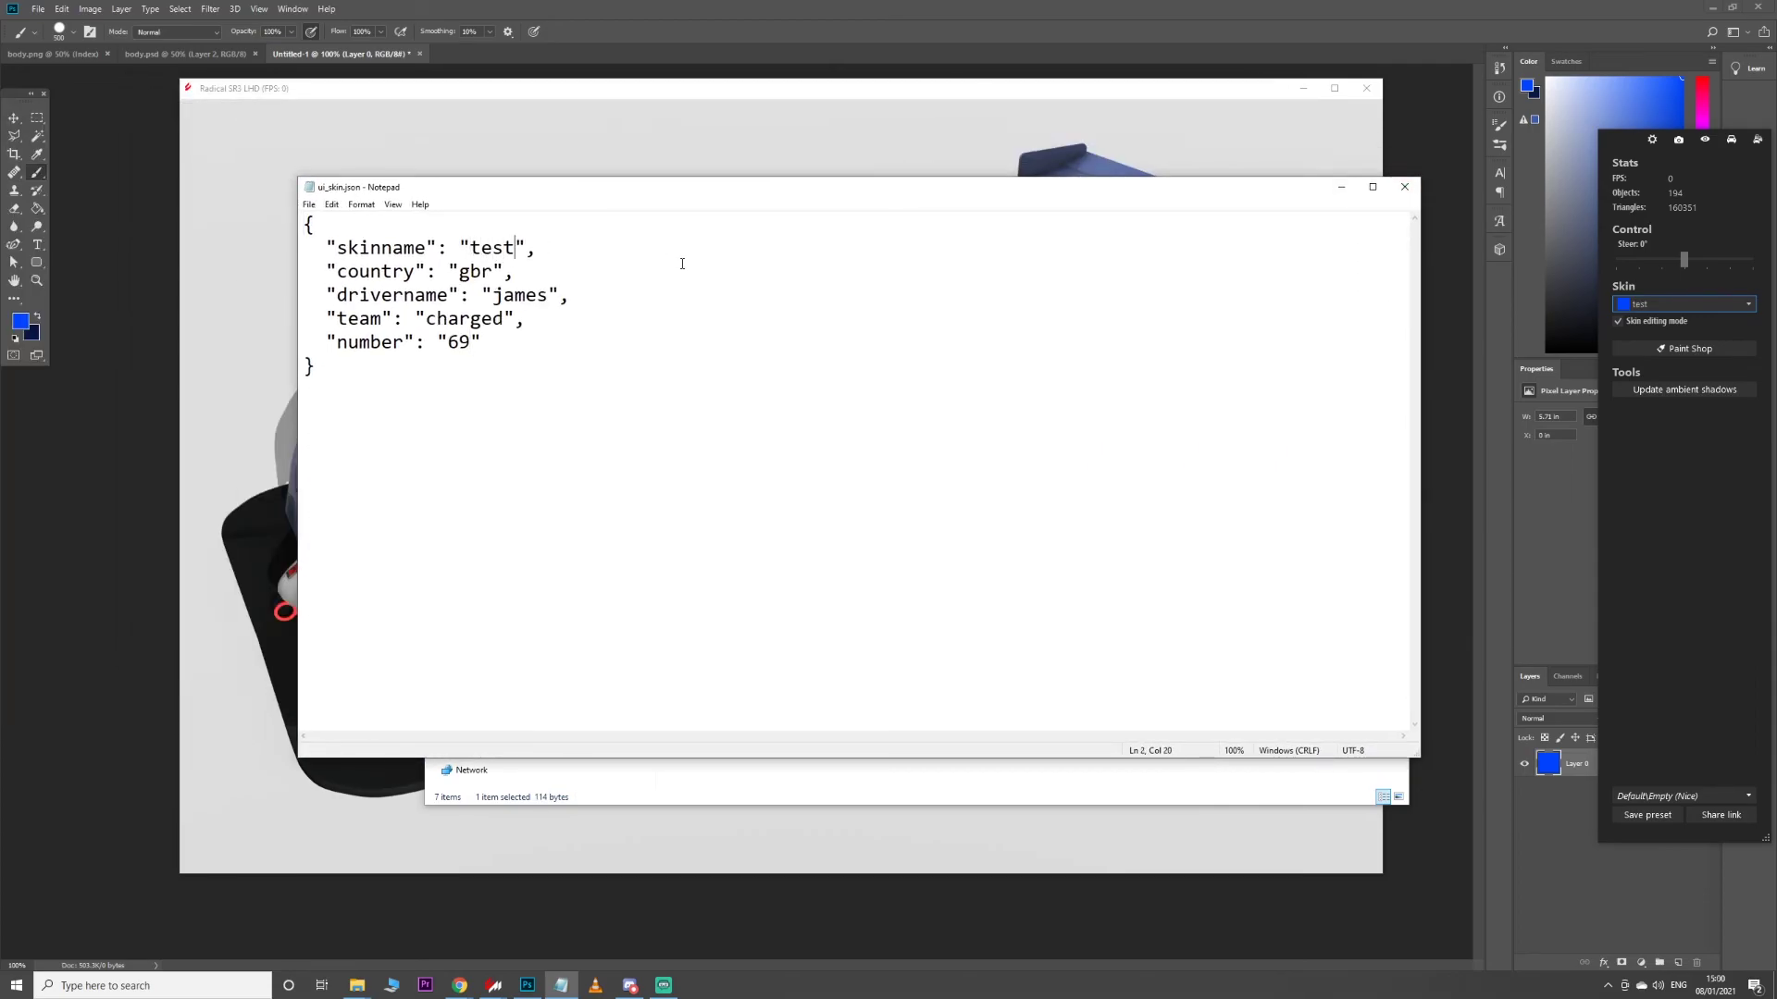
key(Right)
key(Right)
key(Right)
text(D)
click(1404, 187)
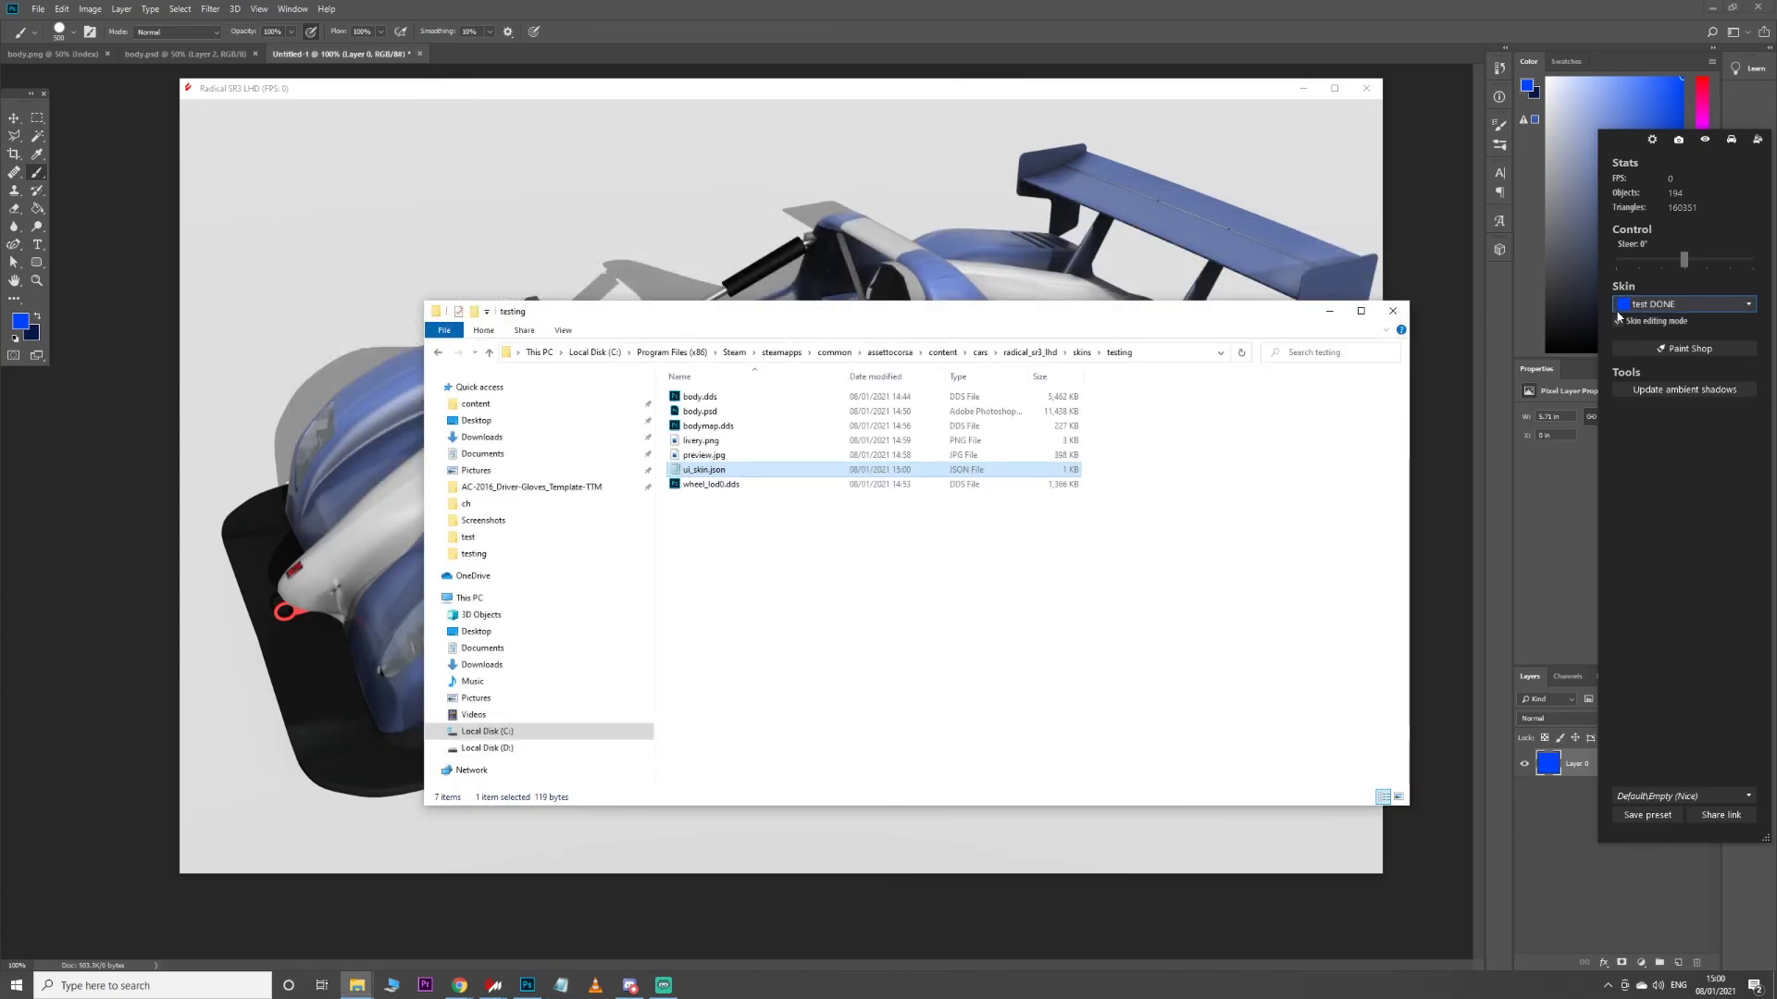
Close the skin folder and inspect the finished skin on the car in the showroom
click(1393, 311)
drag(672, 482, 737, 481)
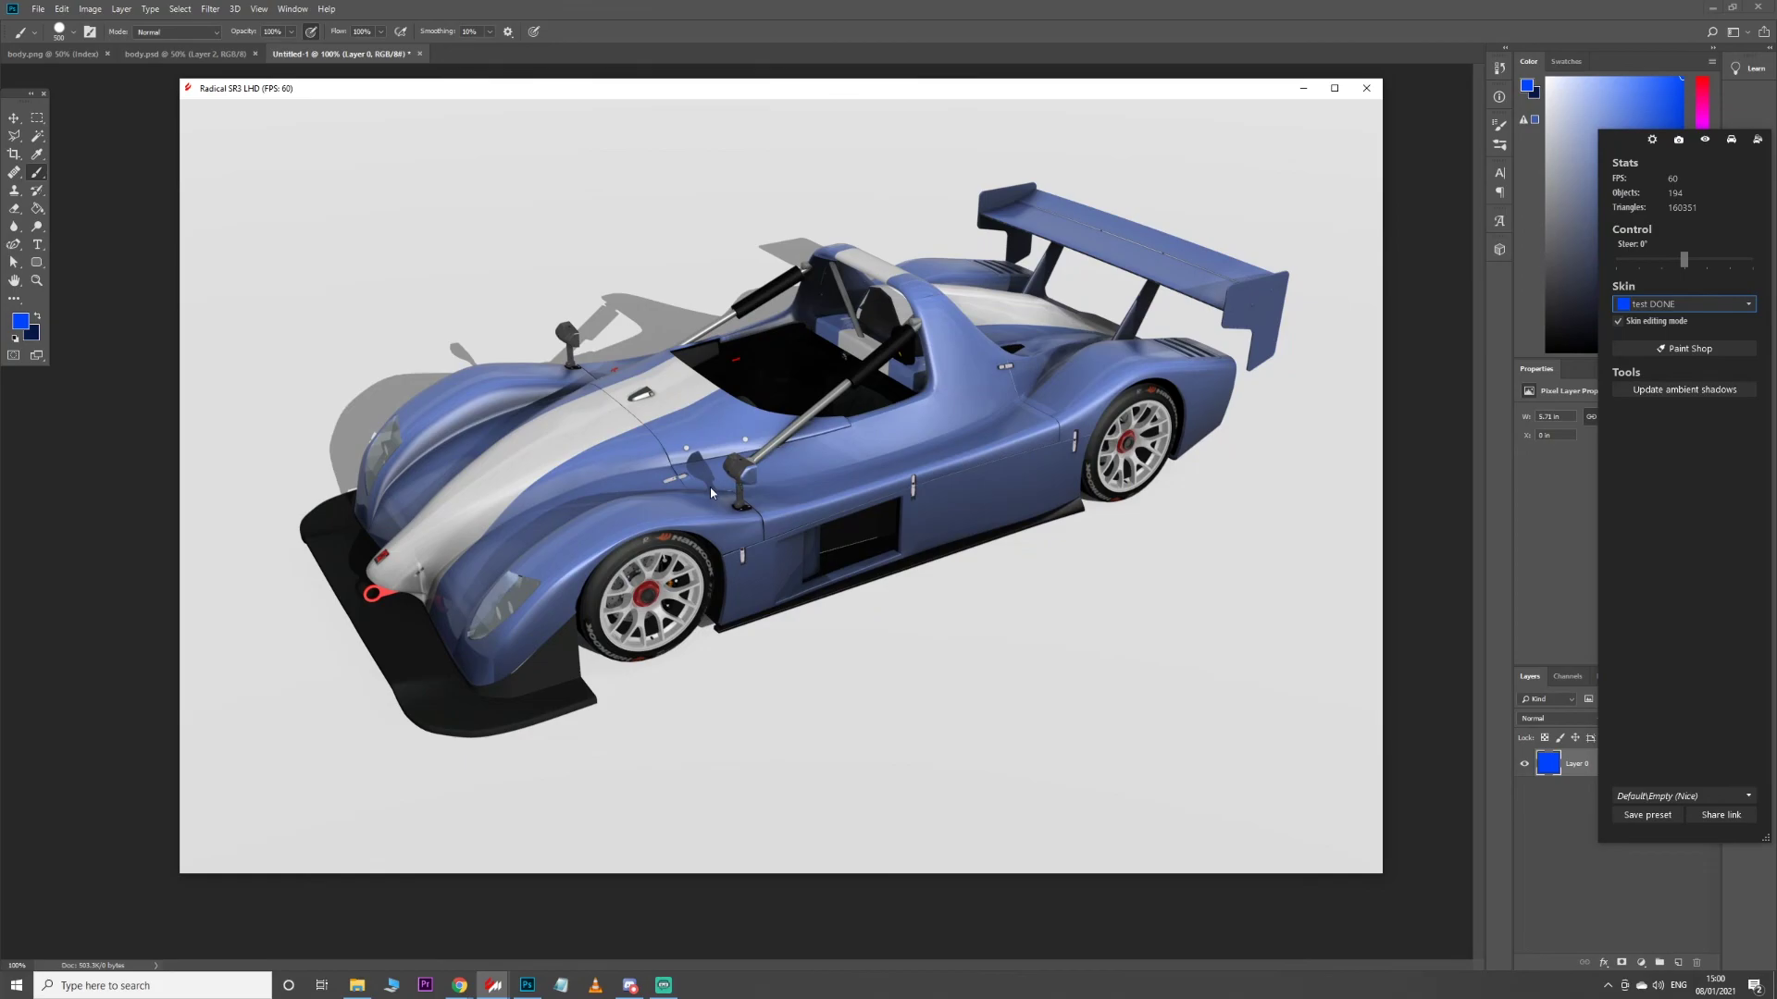